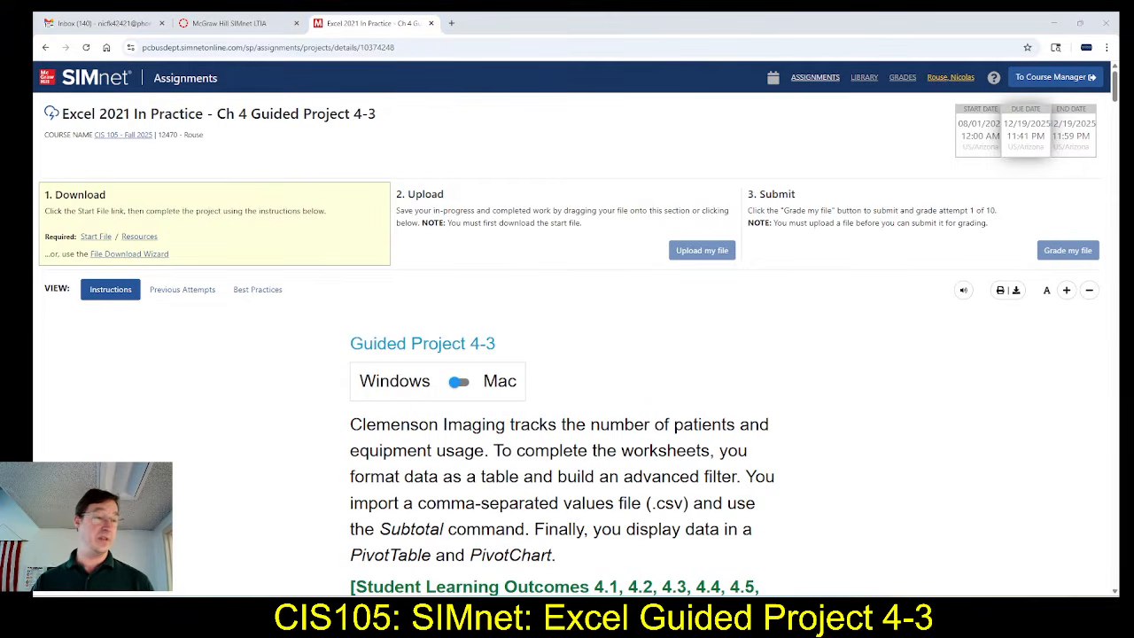
# Download the Guided Project 4-3 start file and open the Clemenson-04 workbook for editing in Excel.
pyautogui.click(105, 238)
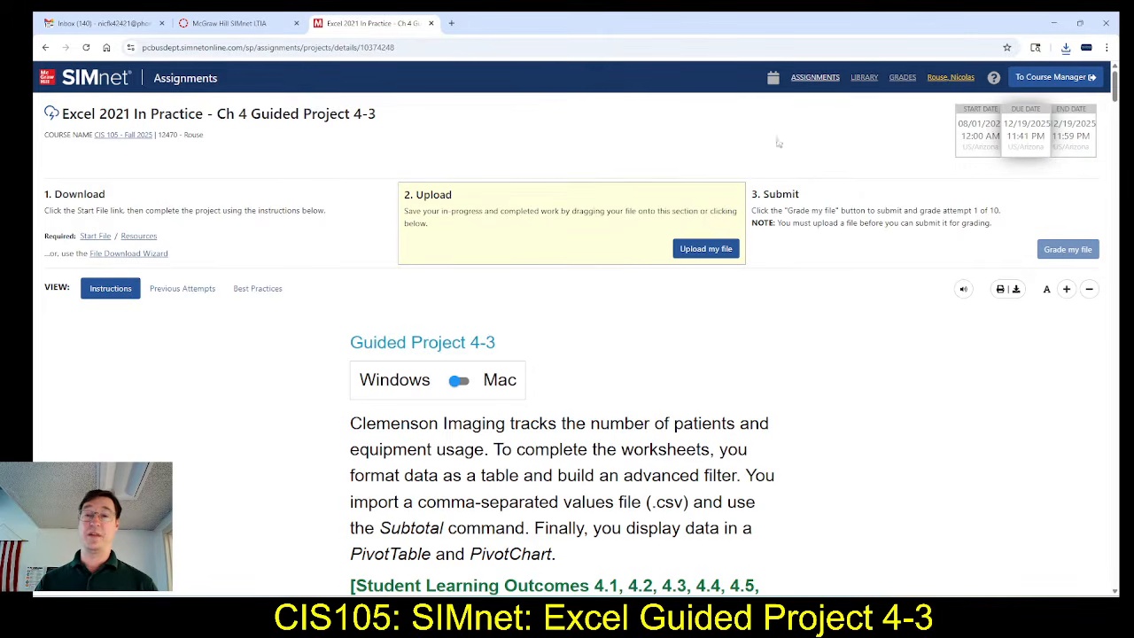
pyautogui.click(1067, 49)
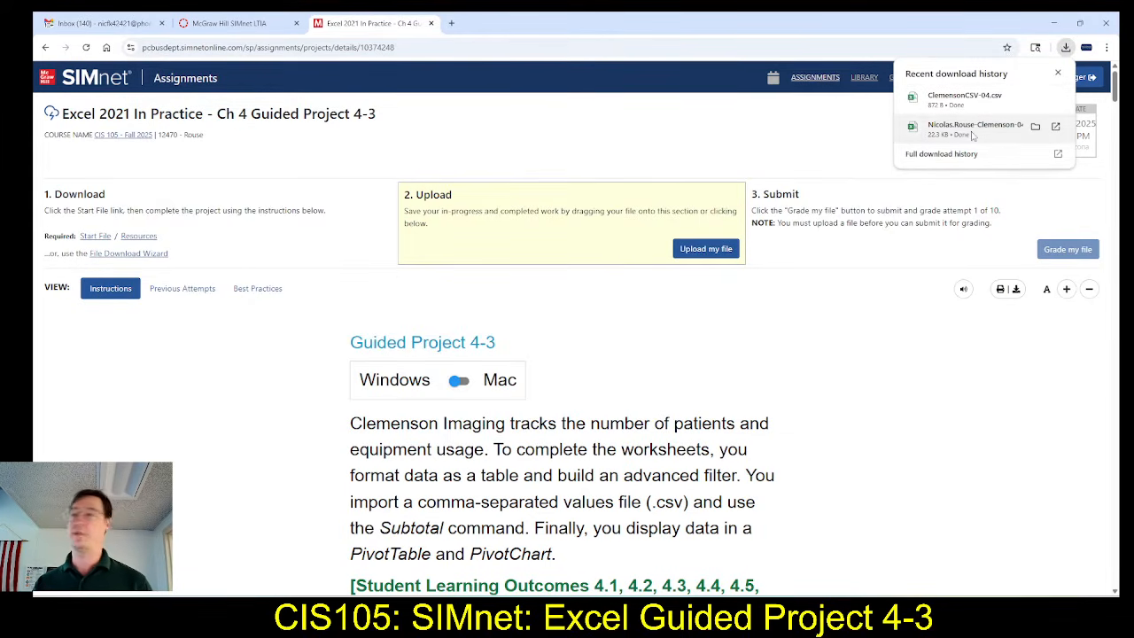
pyautogui.click(975, 131)
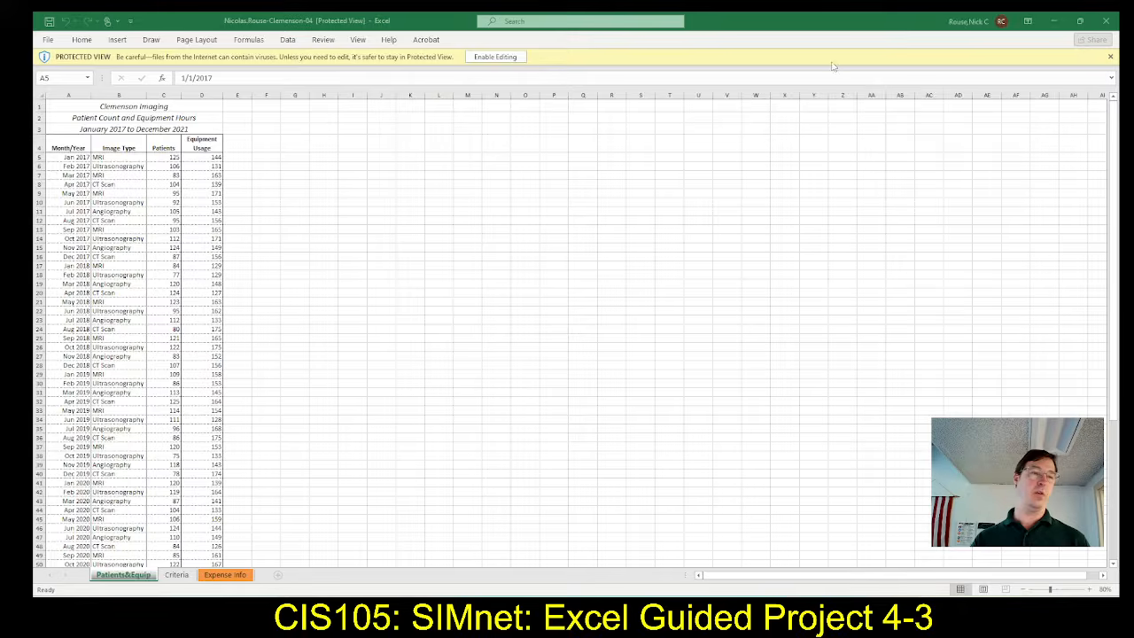
pyautogui.click(445, 17)
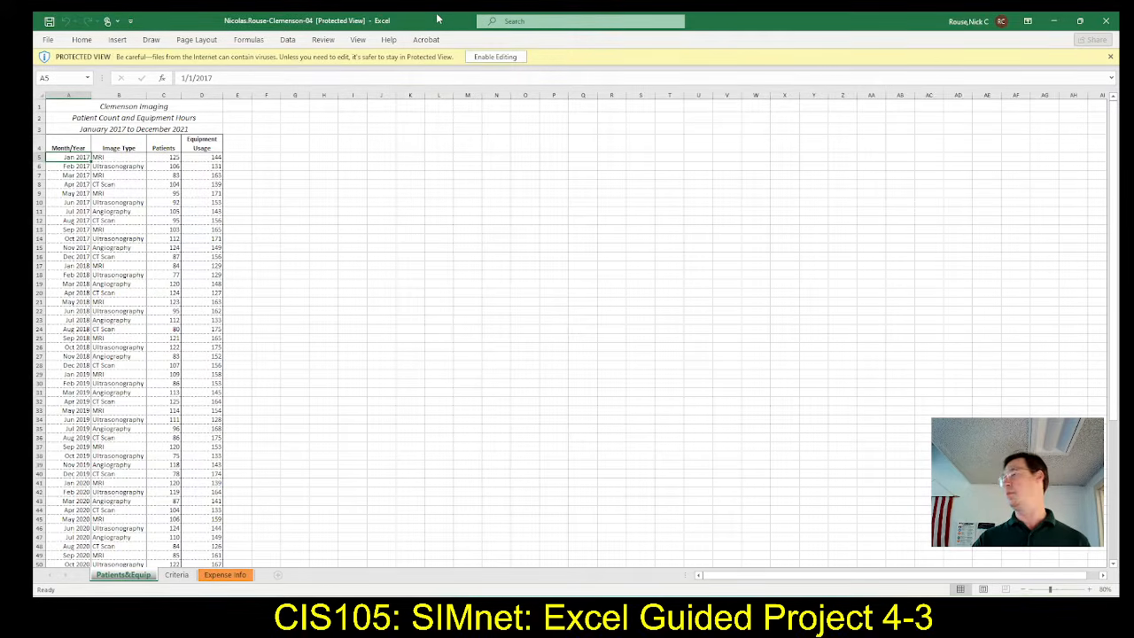
pyautogui.click(490, 59)
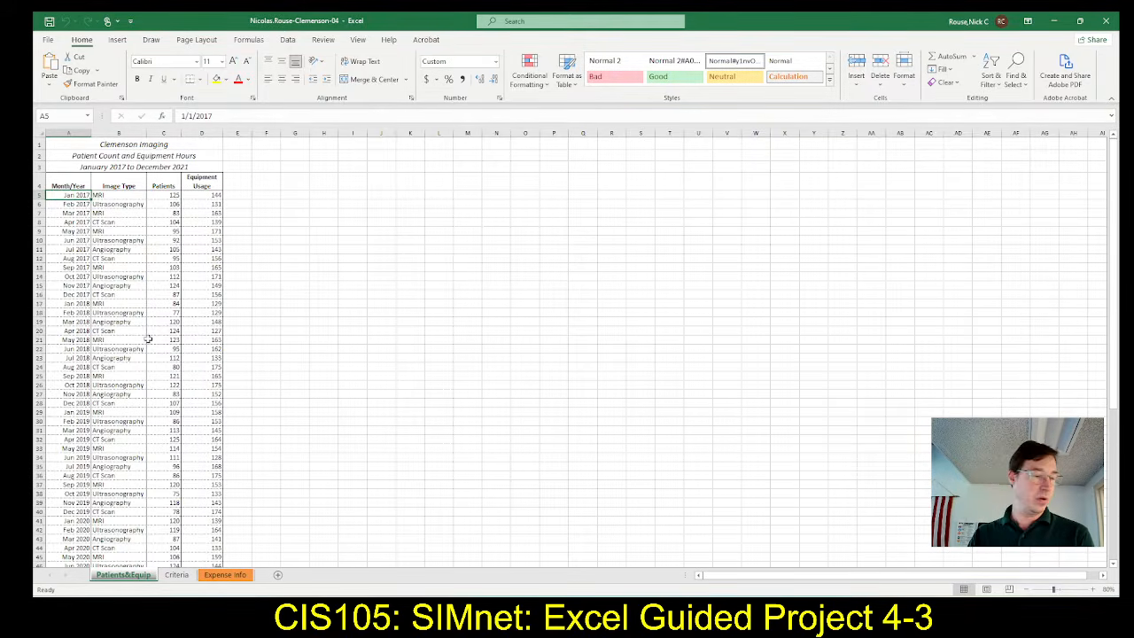
# Review the workbook's Criteria and Expense Info sheets and read the first project instructions on the SIMnet page.
pyautogui.click(178, 577)
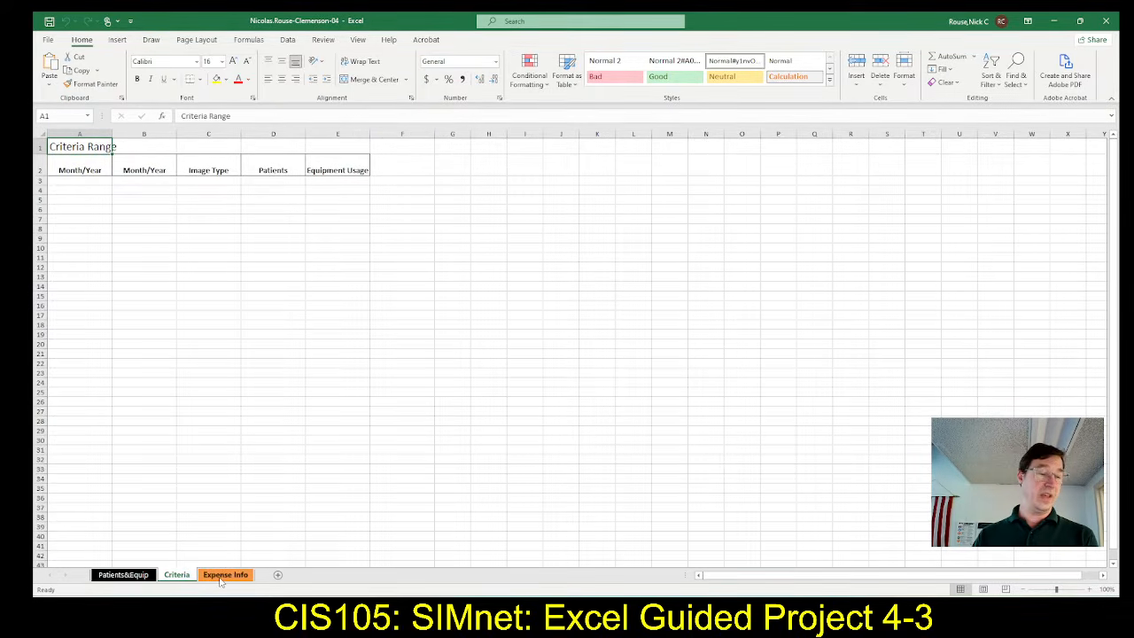
pyautogui.click(222, 578)
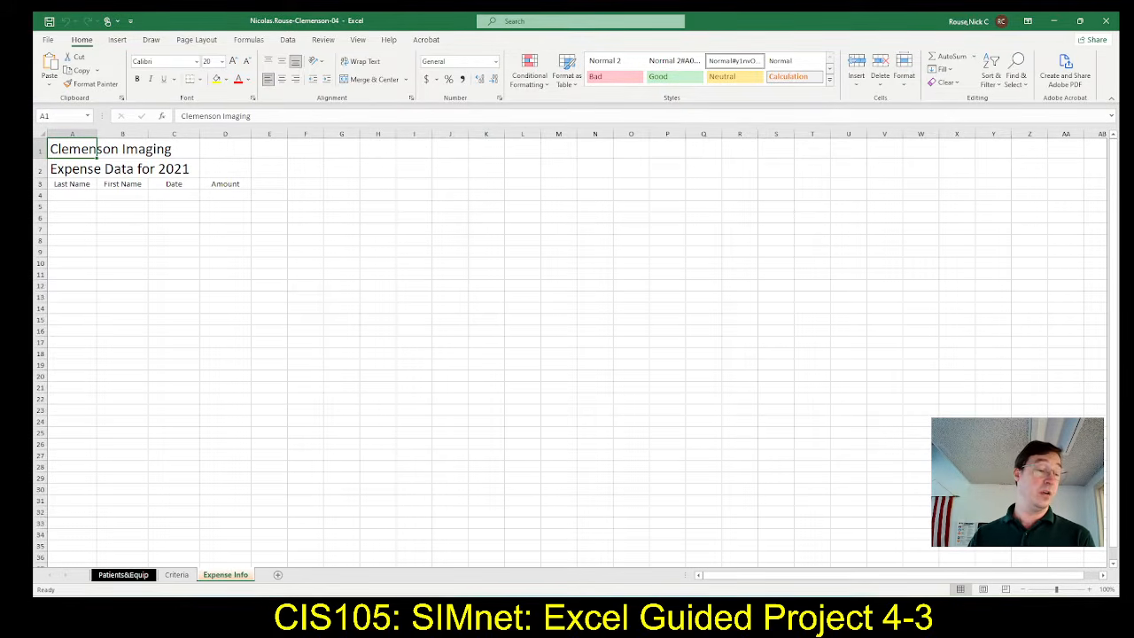
pyautogui.click(124, 575)
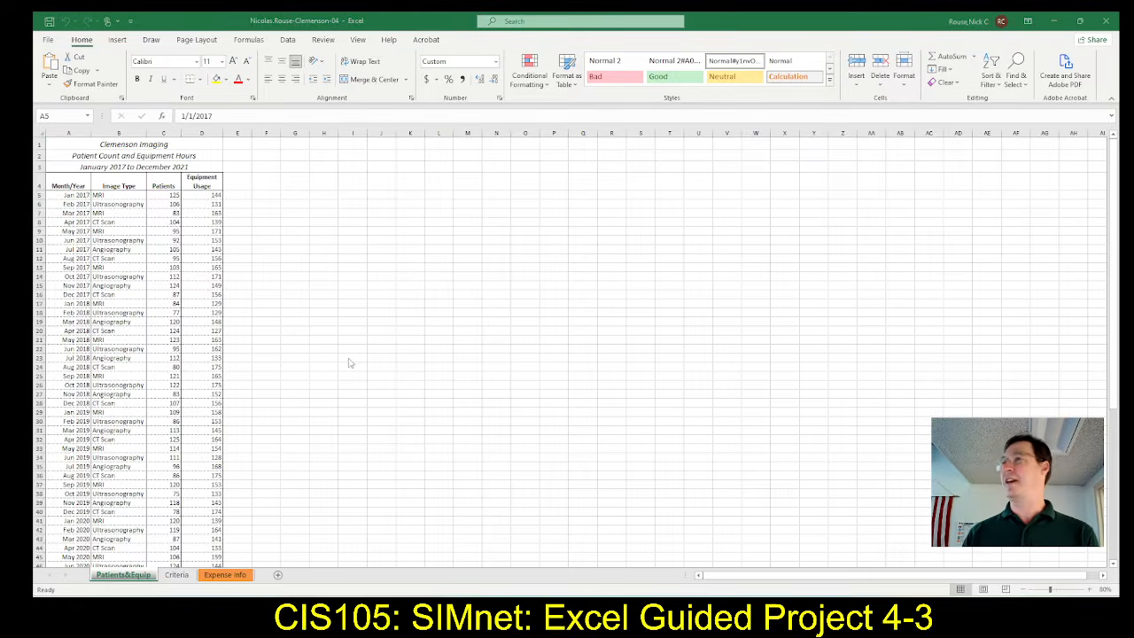
pyautogui.hotkey('alt', 'Tab')
pyautogui.hotkey('alt', 'Tab')
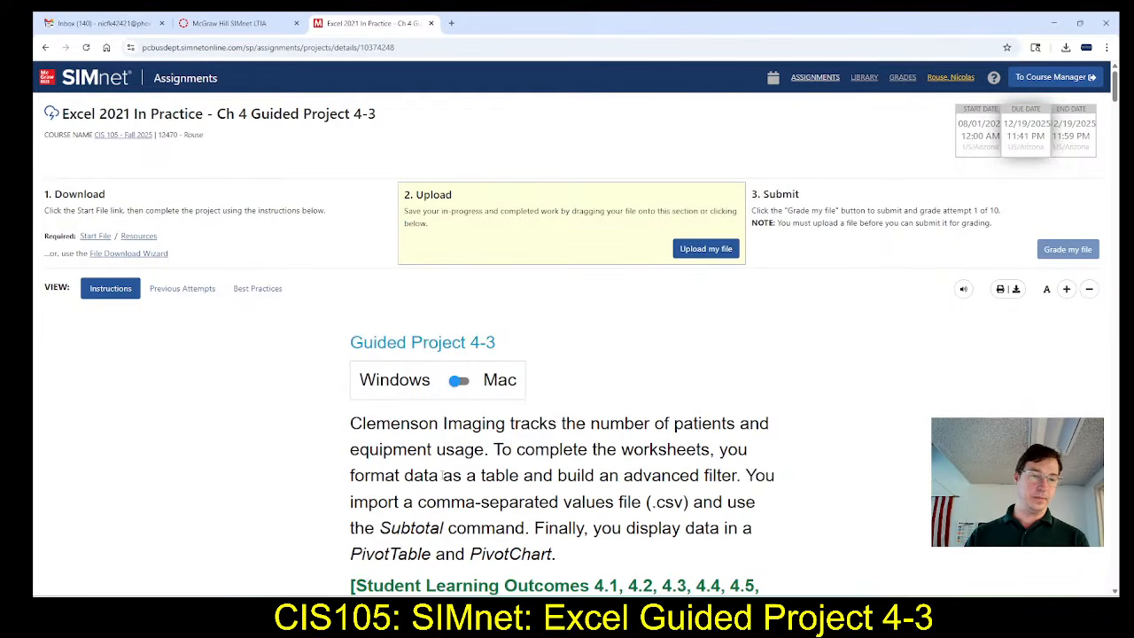
pyautogui.scroll(-13, 454, 447)
pyautogui.scroll(-2, 455, 447)
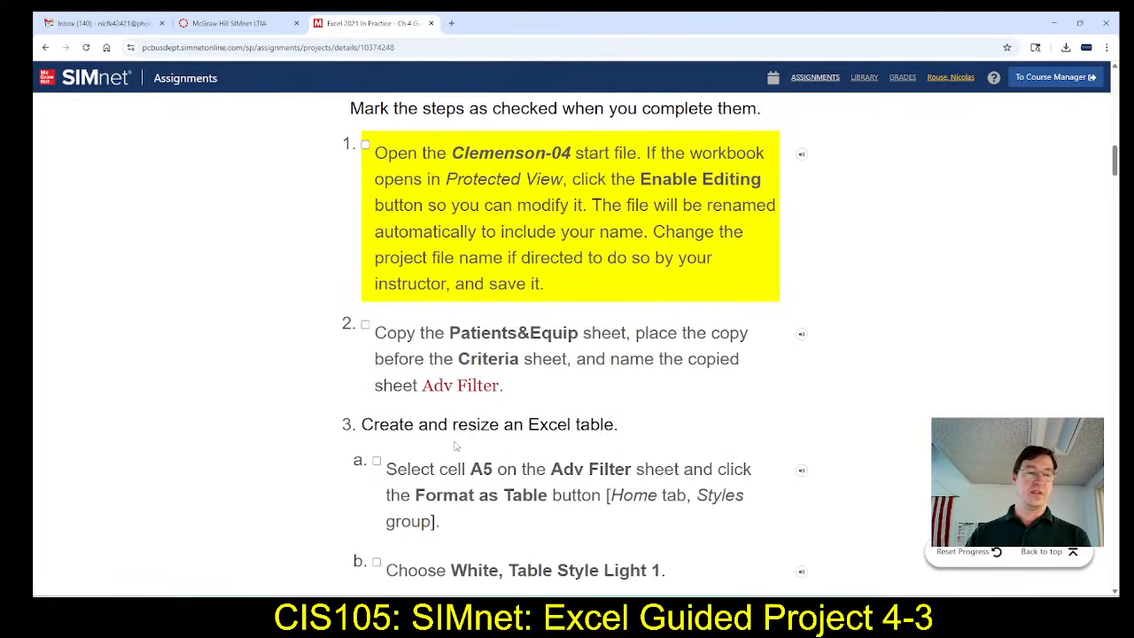
pyautogui.scroll(-1, 556, 377)
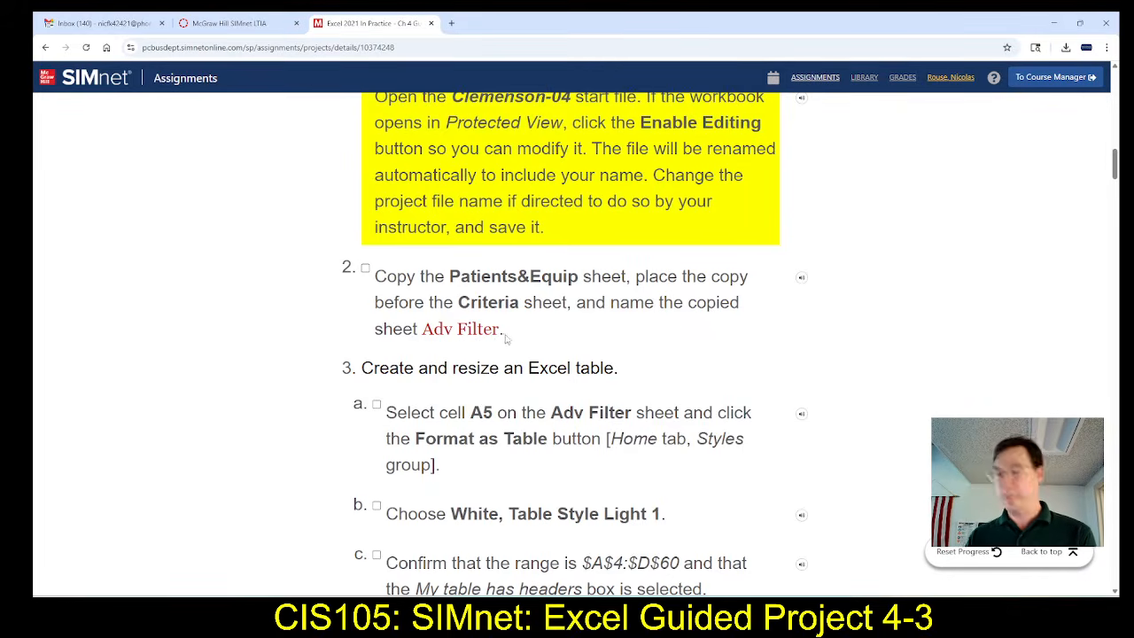
# In the Excel workbook, create a copy of the Patients&Equip sheet placed before the Criteria sheet.
pyautogui.hotkey('alt', 'Tab')
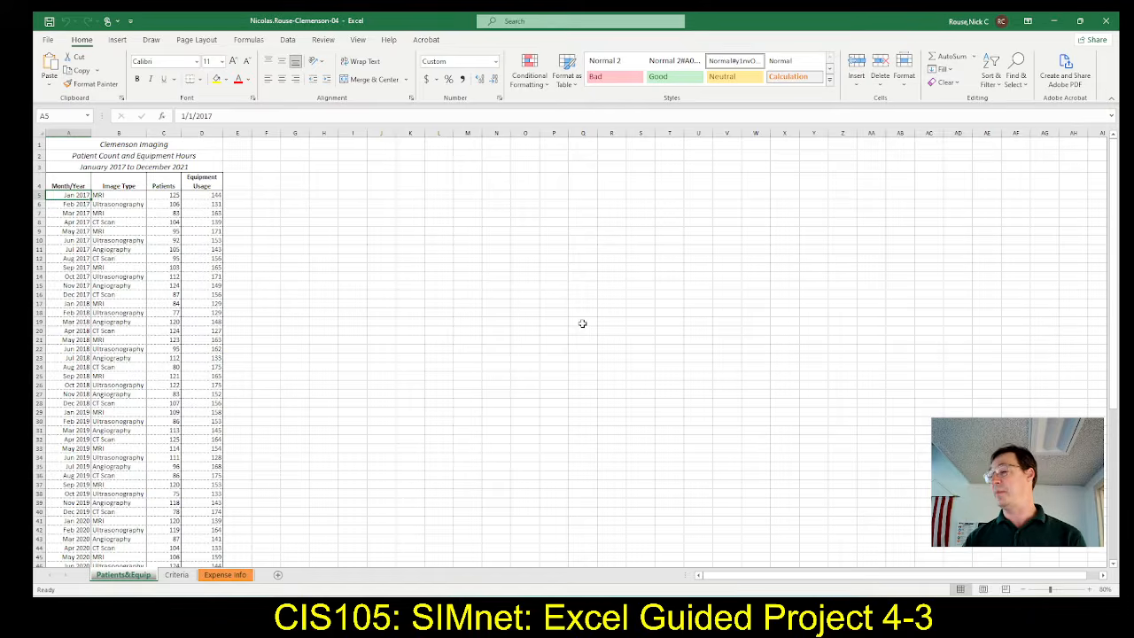
pyautogui.rightClick(121, 578)
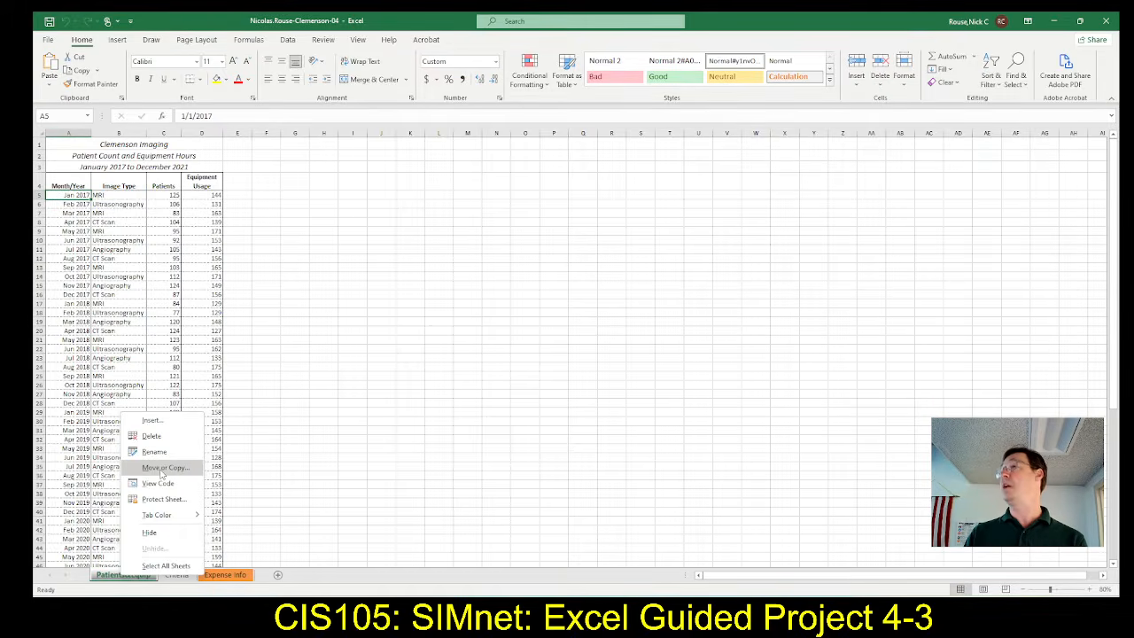
pyautogui.click(161, 472)
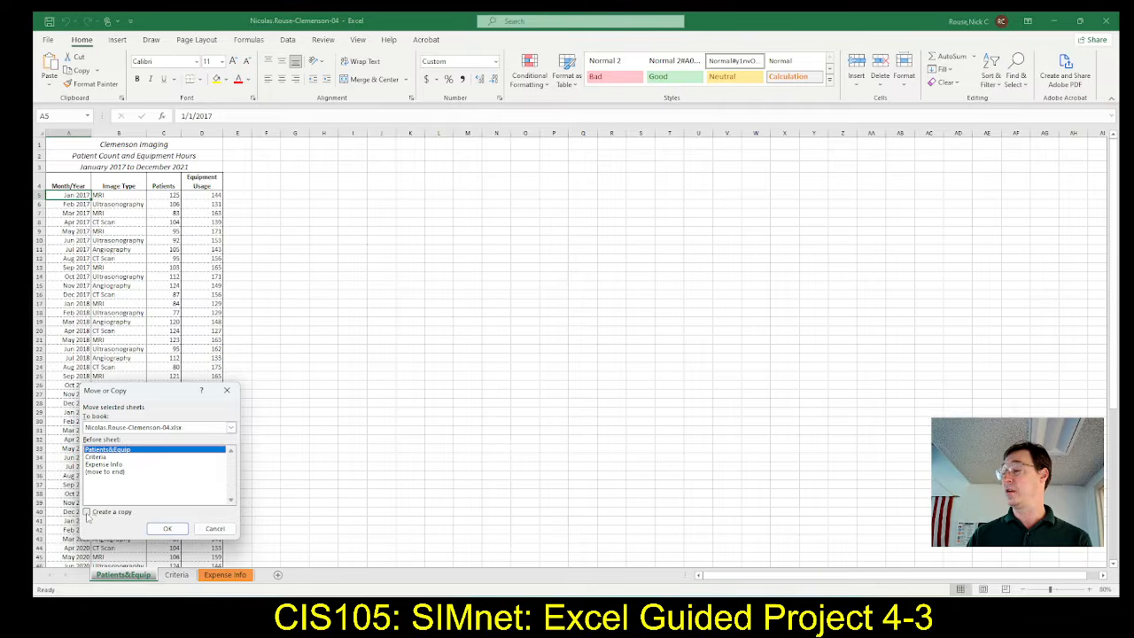
pyautogui.click(86, 511)
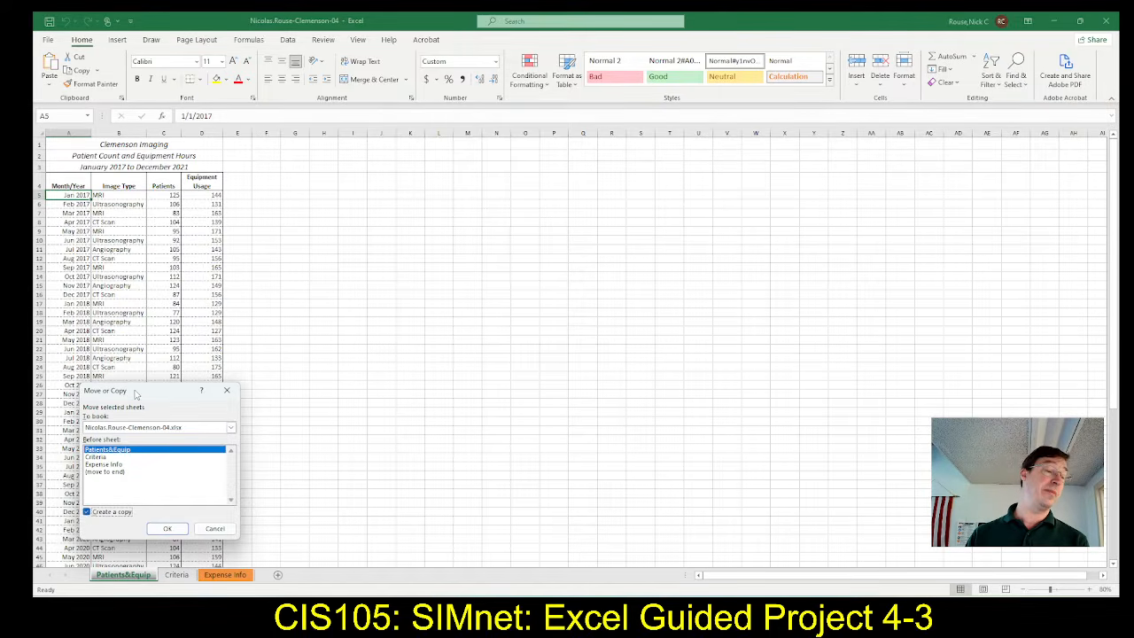
pyautogui.moveTo(135, 393); pyautogui.dragTo(435, 243)
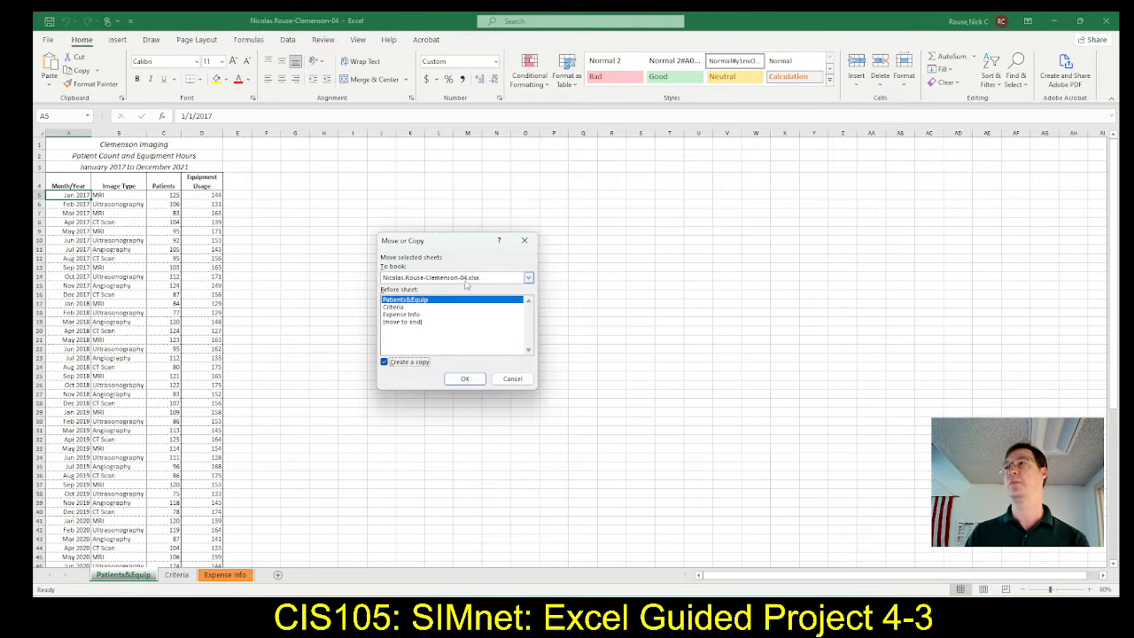
pyautogui.hotkey('alt', 'Tab')
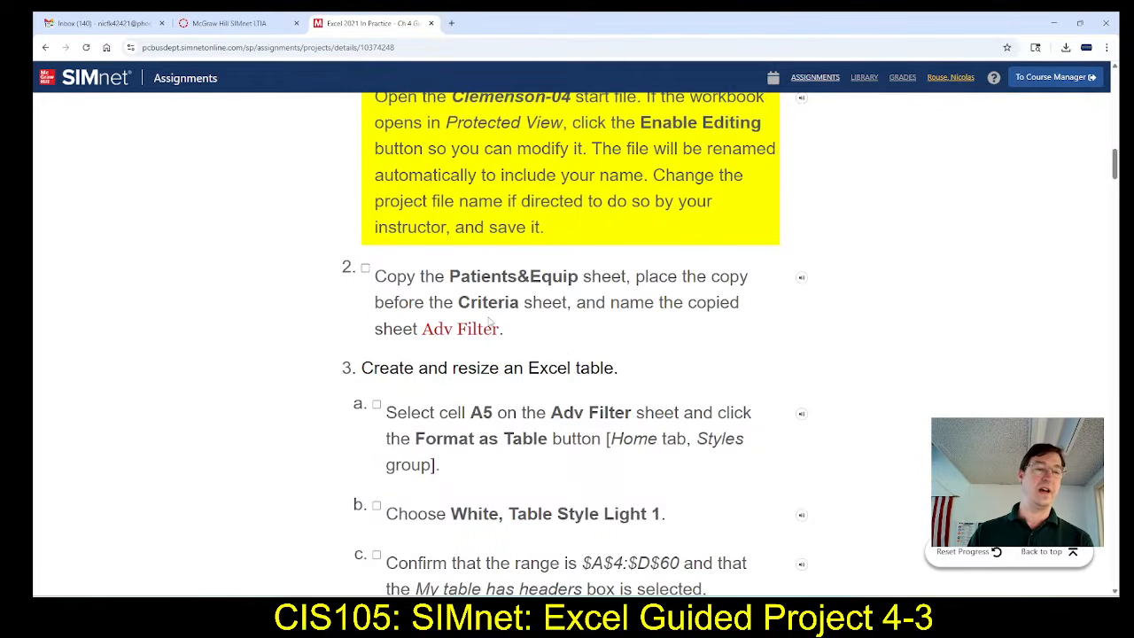
pyautogui.hotkey('alt', 'Tab')
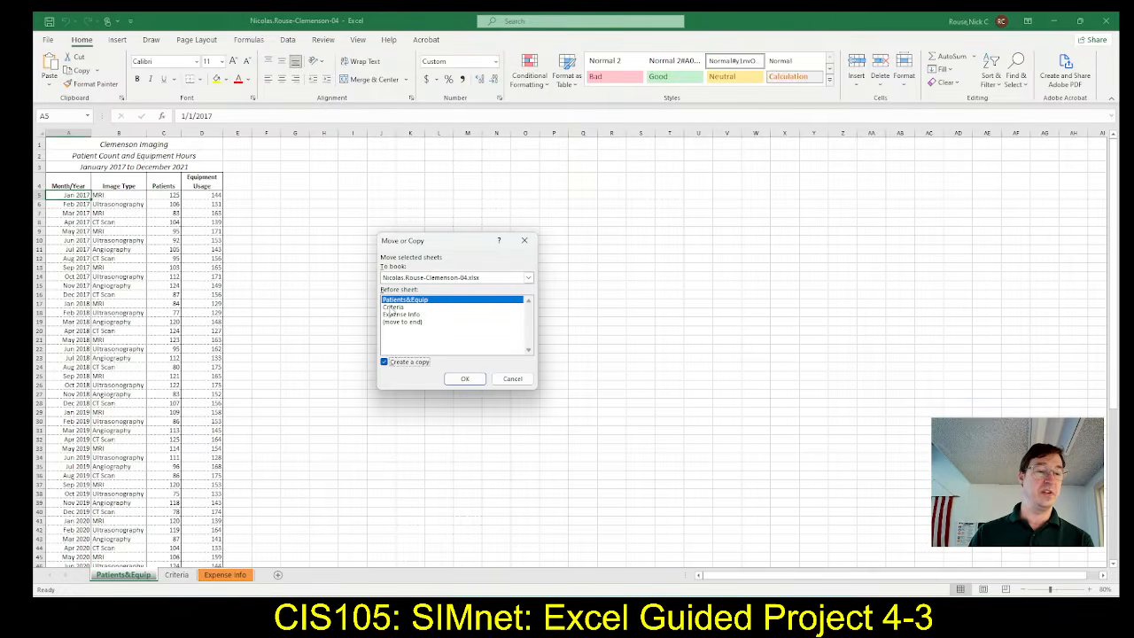
pyautogui.click(391, 307)
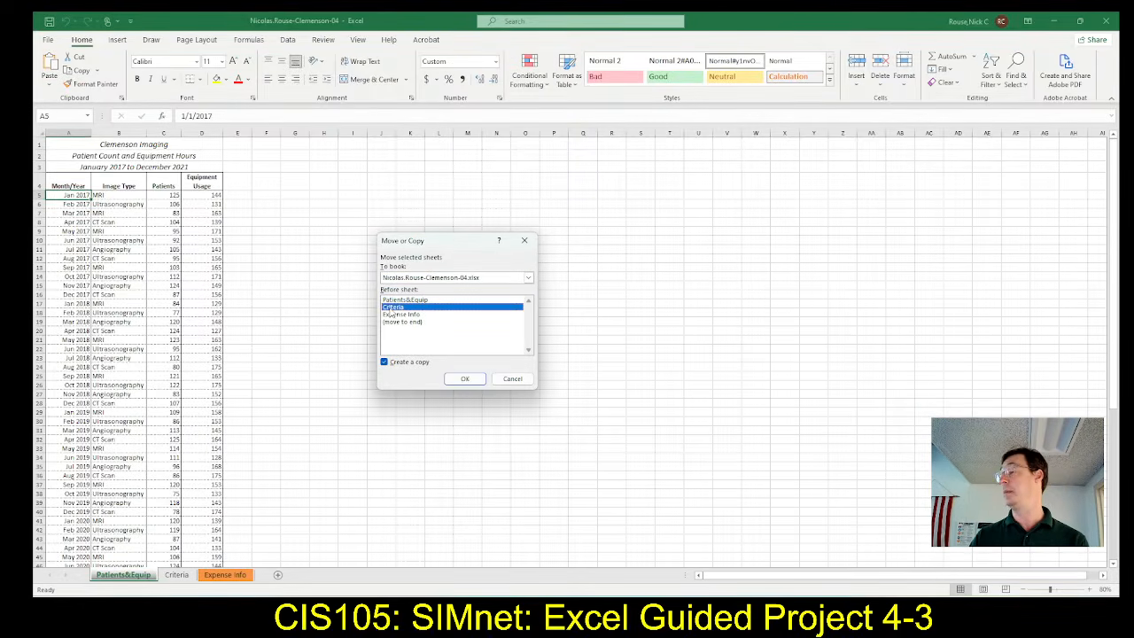
pyautogui.click(467, 380)
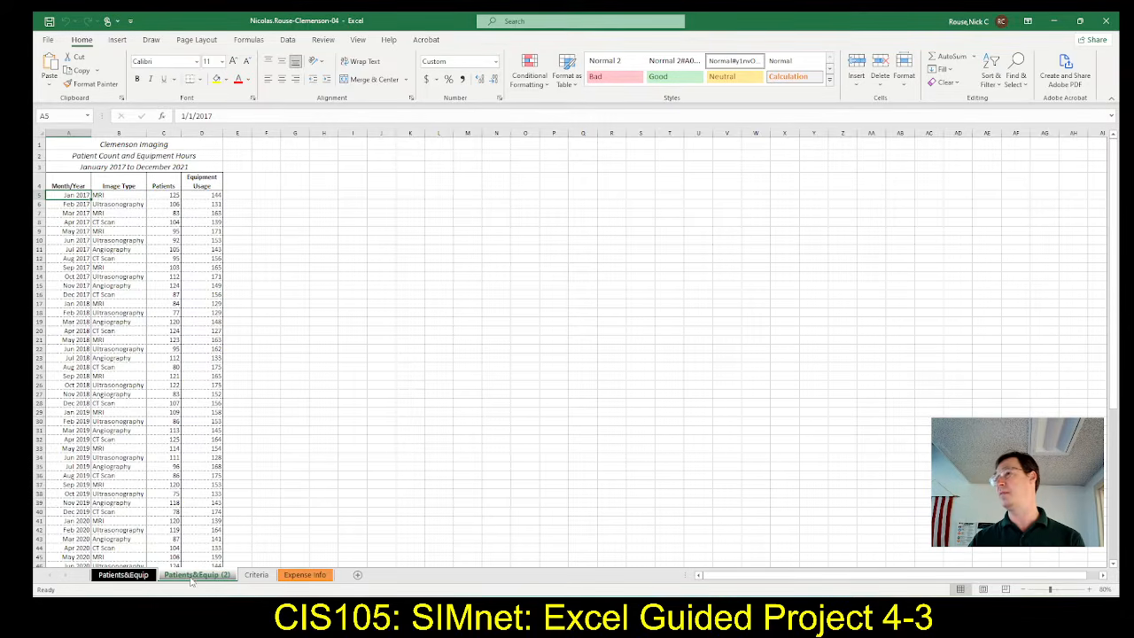
# Rename the copied Patients&Equip sheet as Adv Filter.
pyautogui.doubleClick(192, 580)
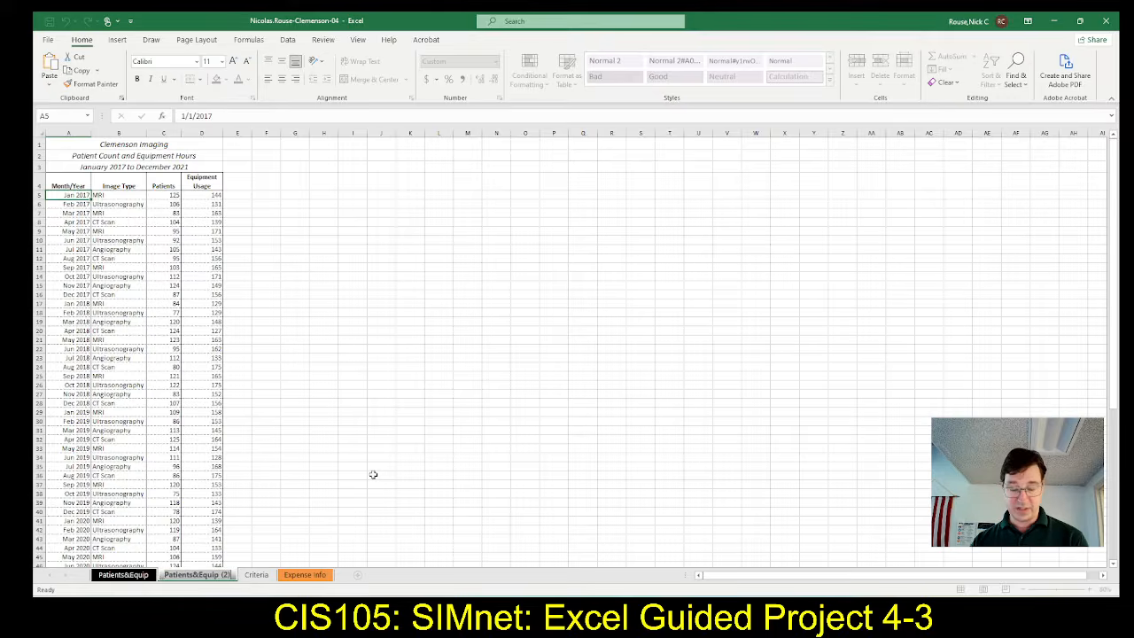
pyautogui.write('Adv')
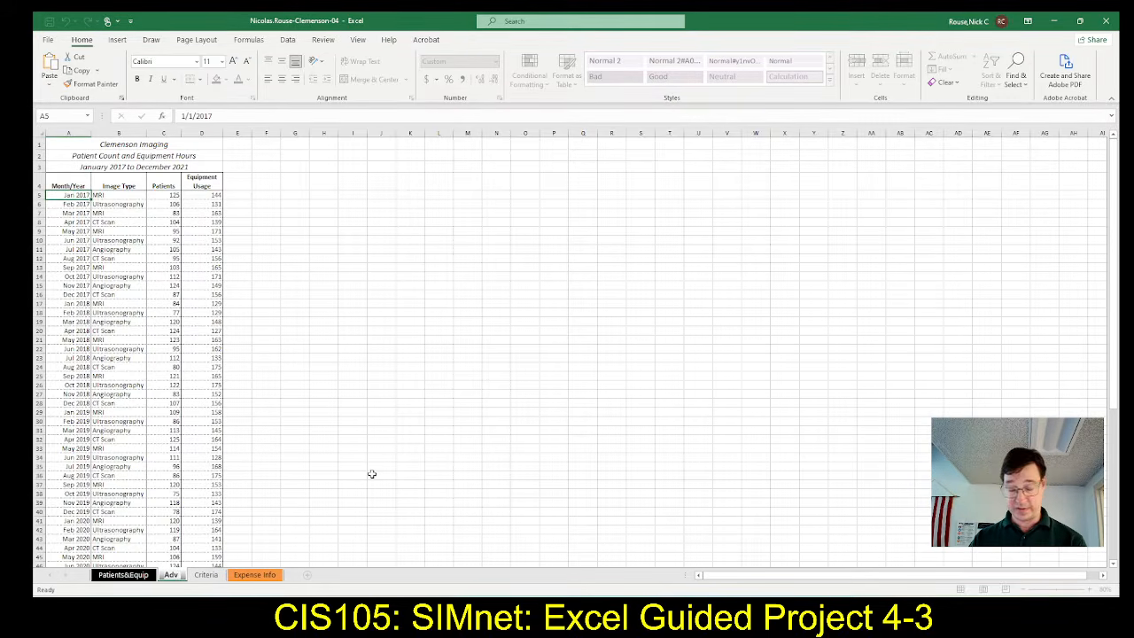
pyautogui.write(' Filter')
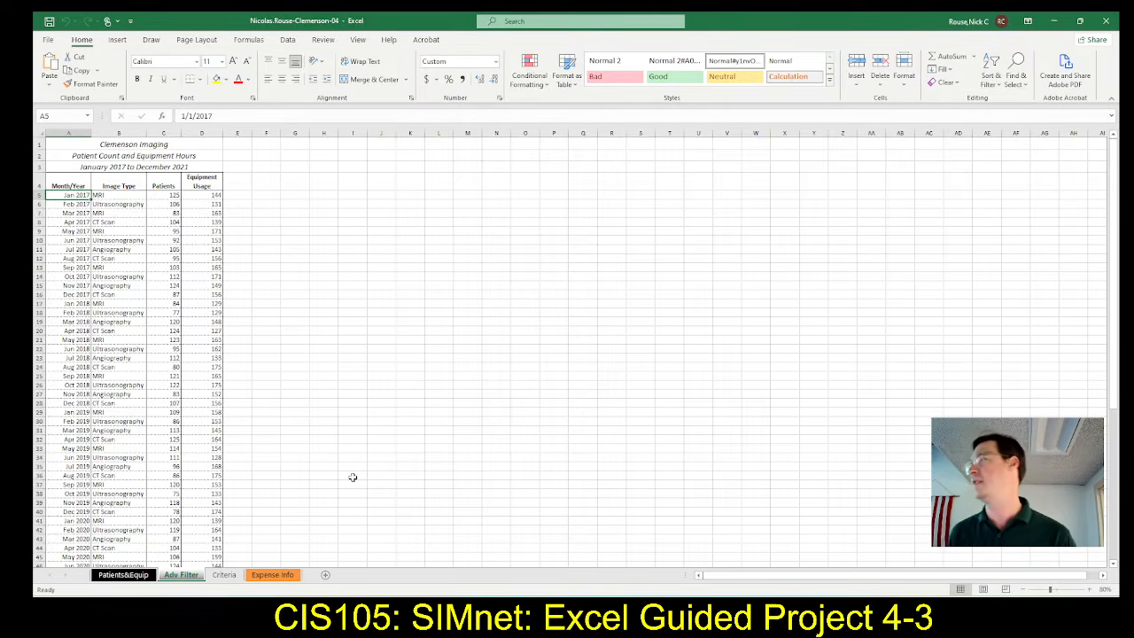
# Following the SIMnet instructions, start formatting the data at cell A5 of the Adv Filter sheet as a table with White, Table Style Light 1.
pyautogui.hotkey('alt', 'Tab')
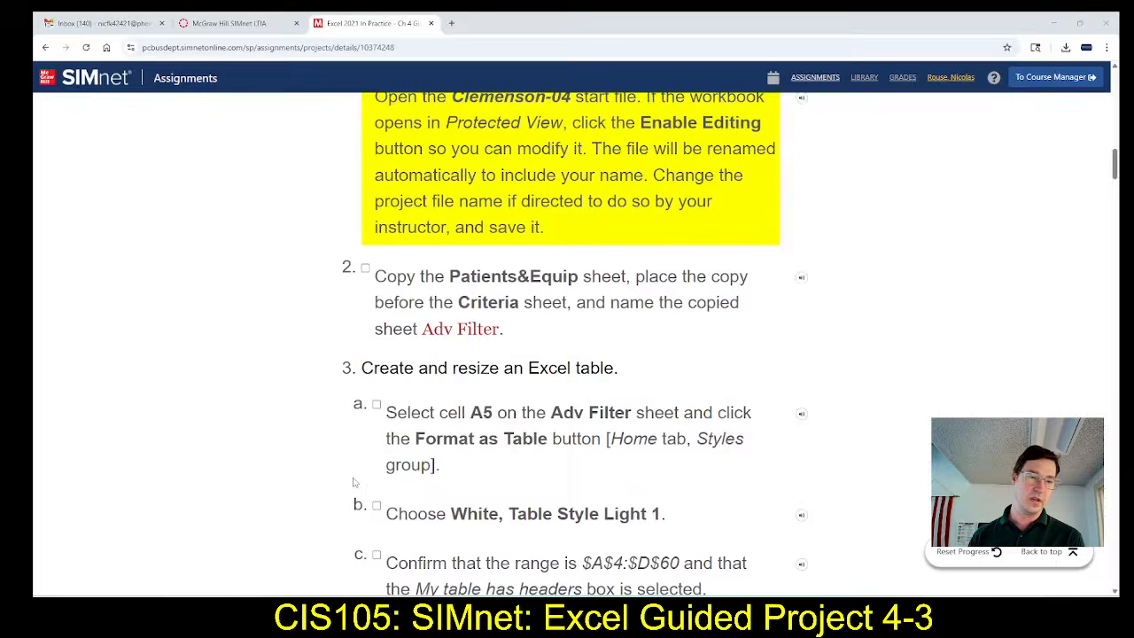
pyautogui.scroll(-3, 510, 486)
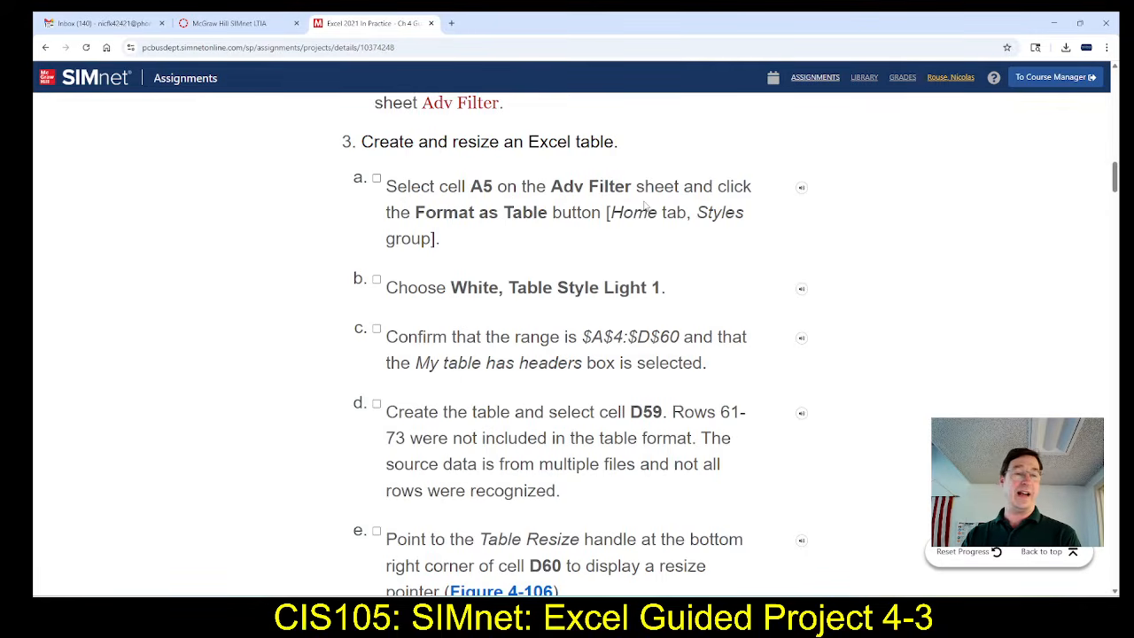
pyautogui.hotkey('alt', 'Tab')
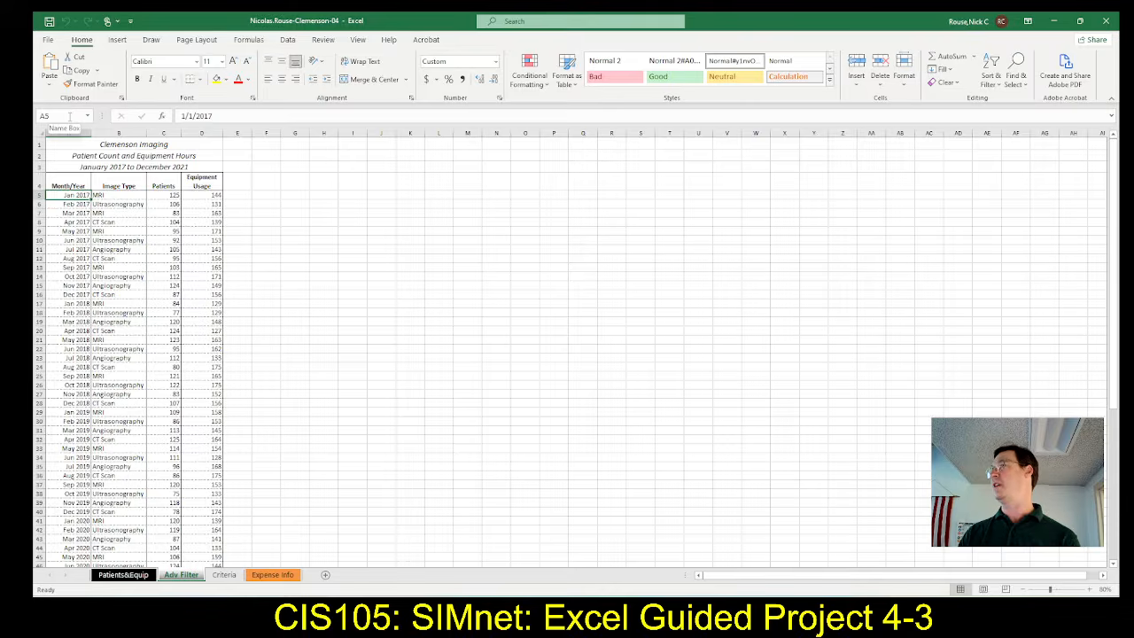
pyautogui.hotkey('alt', 'Tab')
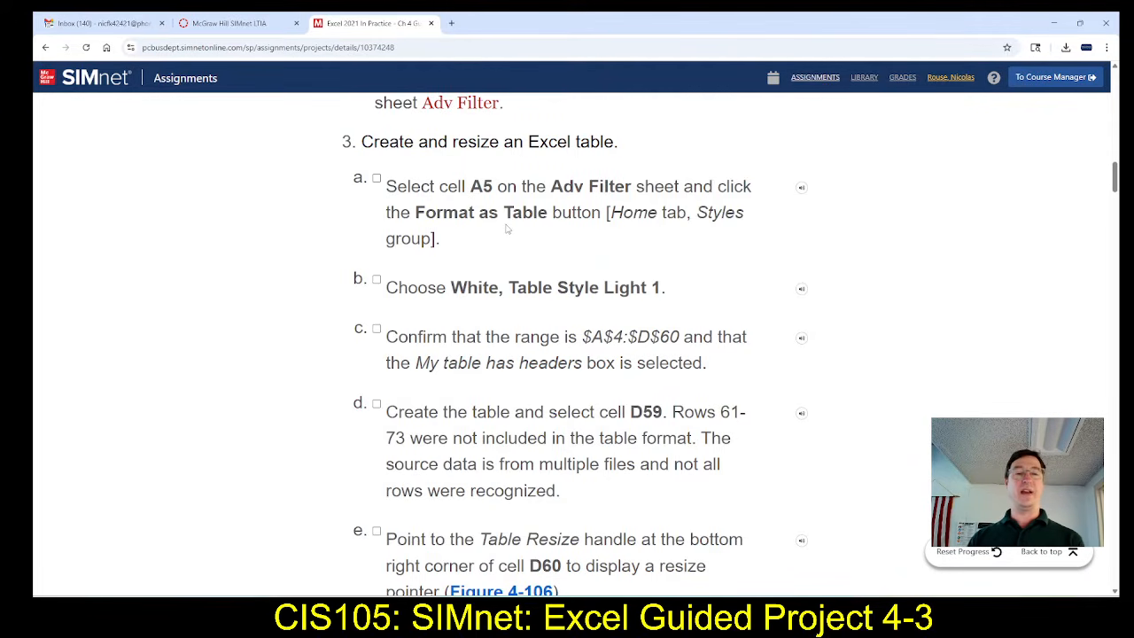
pyautogui.hotkey('alt', 'Tab')
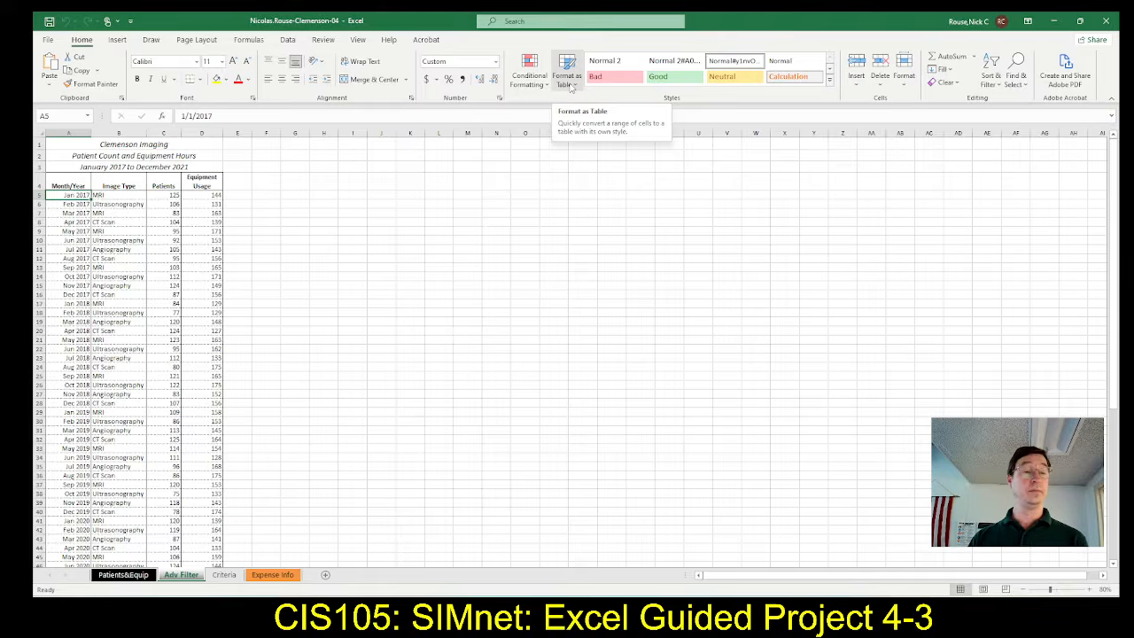
pyautogui.hotkey('alt', 'Tab')
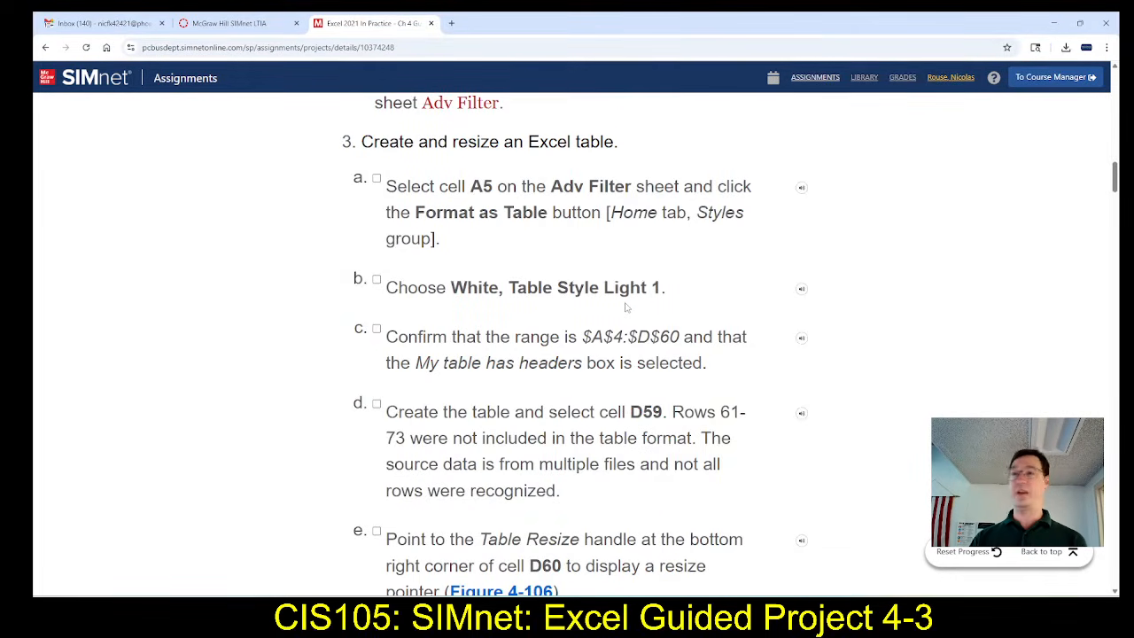
pyautogui.hotkey('alt', 'Tab')
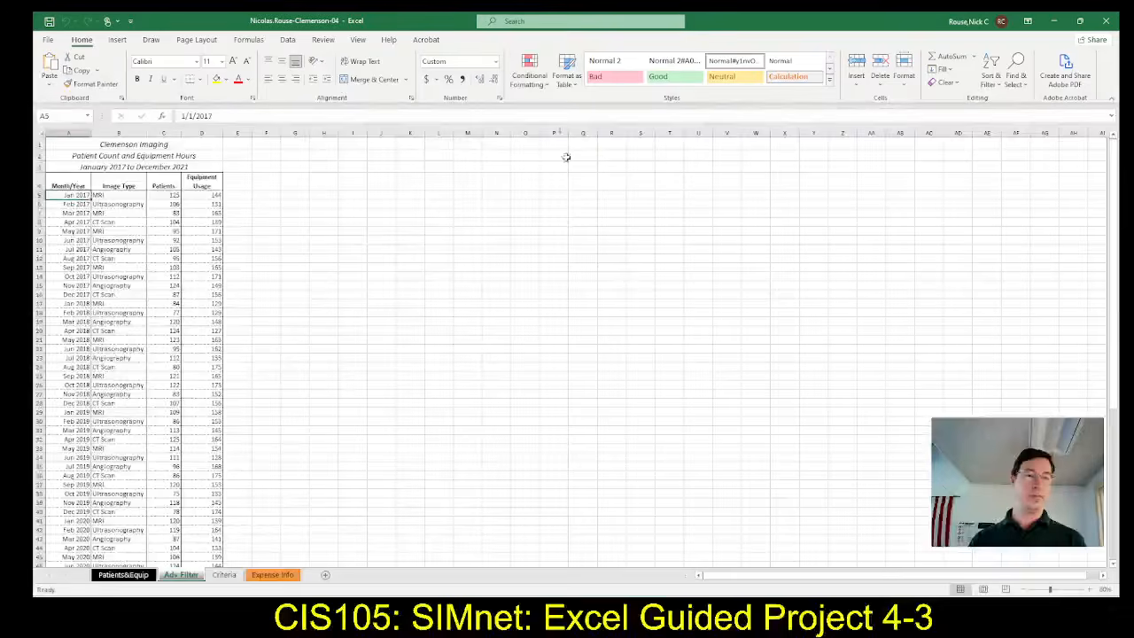
pyautogui.click(567, 80)
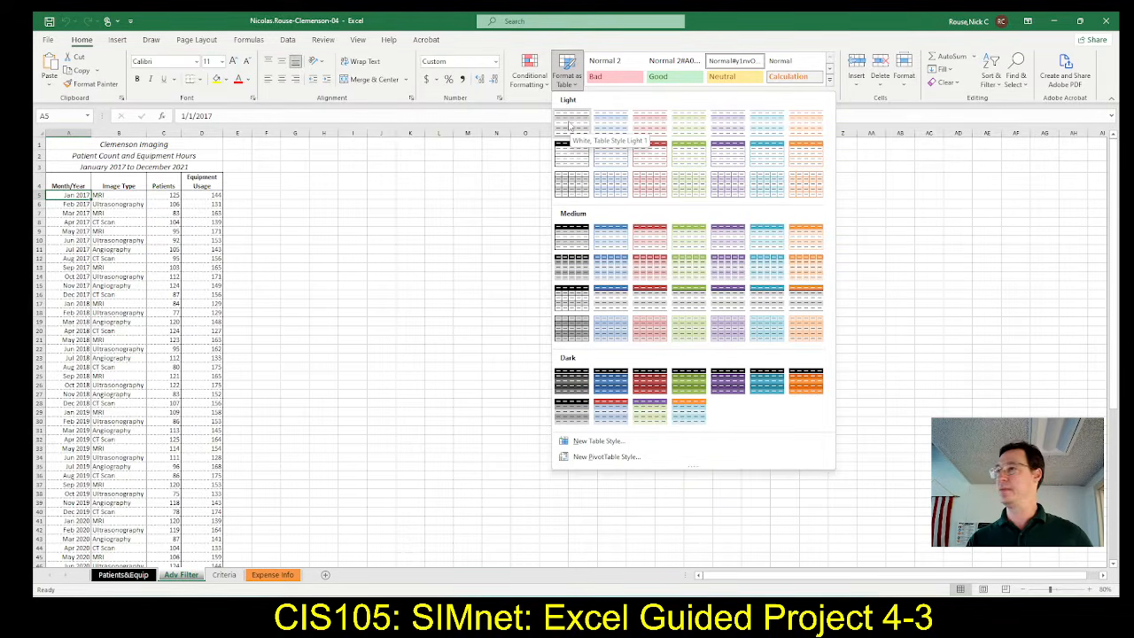
pyautogui.click(571, 124)
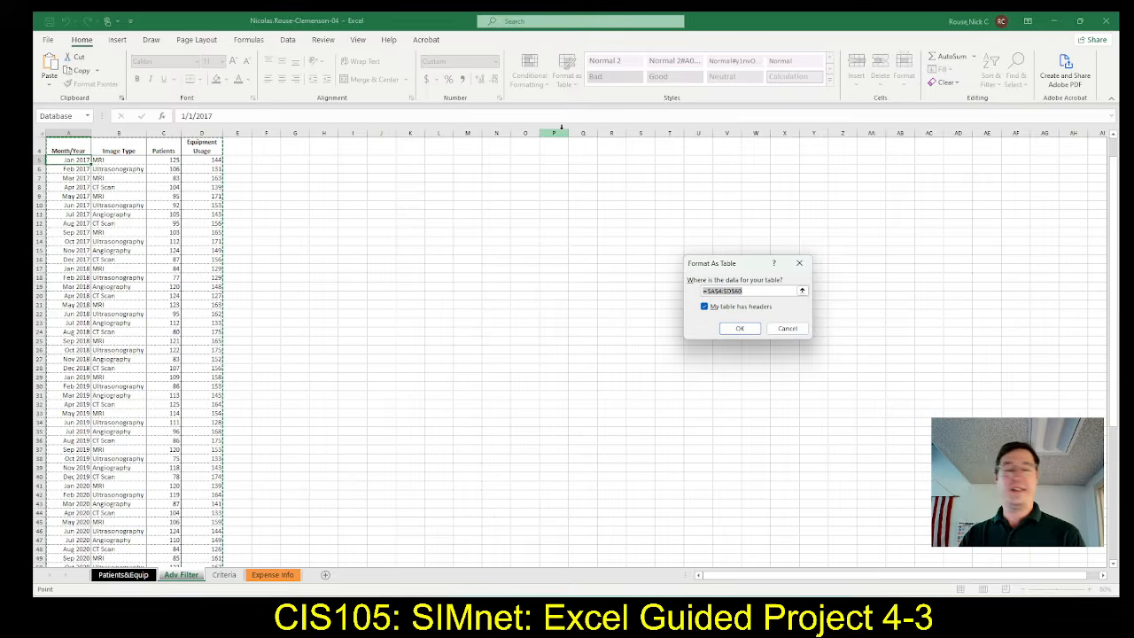
# Check the table range $A$4:$D$60 and the My table has headers option against the instructions, and create the table.
pyautogui.hotkey('alt', 'Tab')
pyautogui.hotkey('alt', 'Tab')
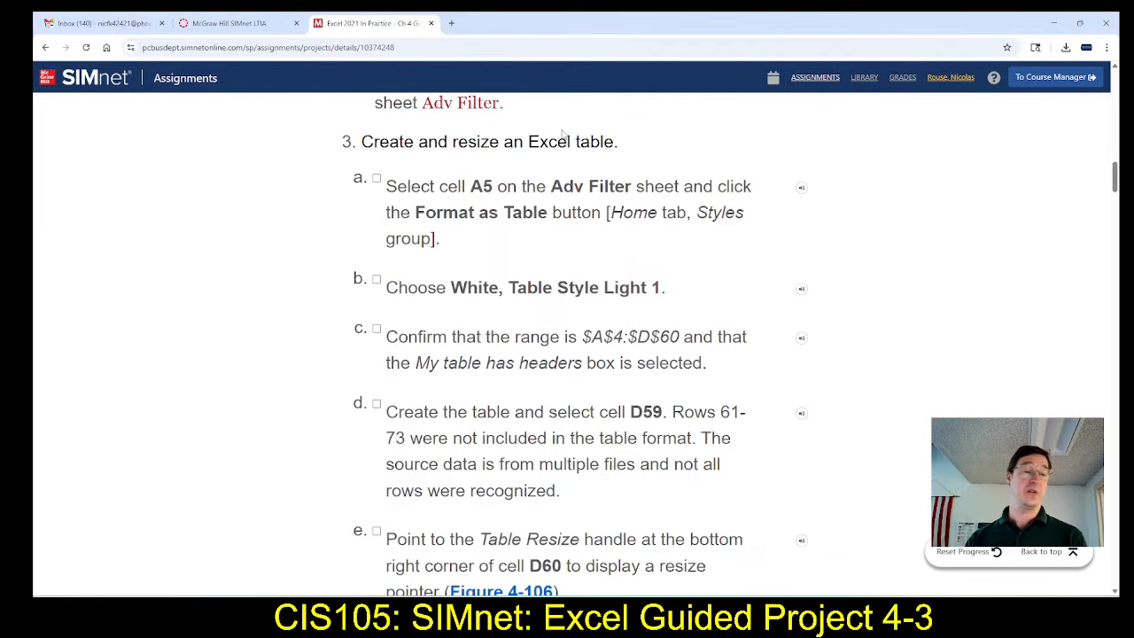
pyautogui.scroll(-2, 664, 225)
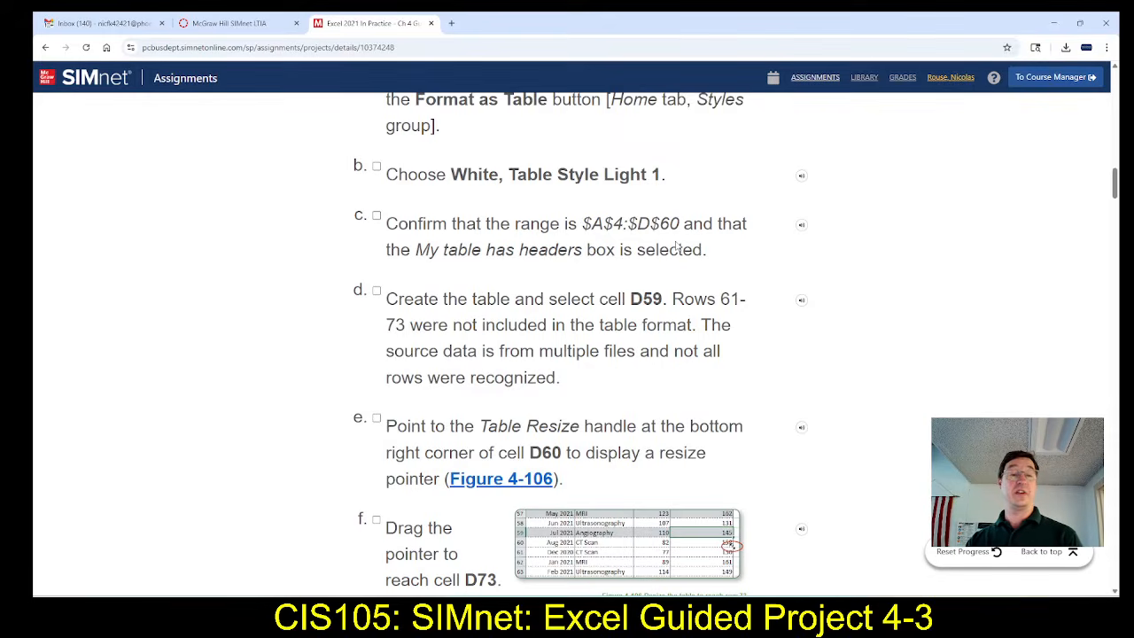
pyautogui.hotkey('alt', 'Tab')
pyautogui.hotkey('alt', 'Tab')
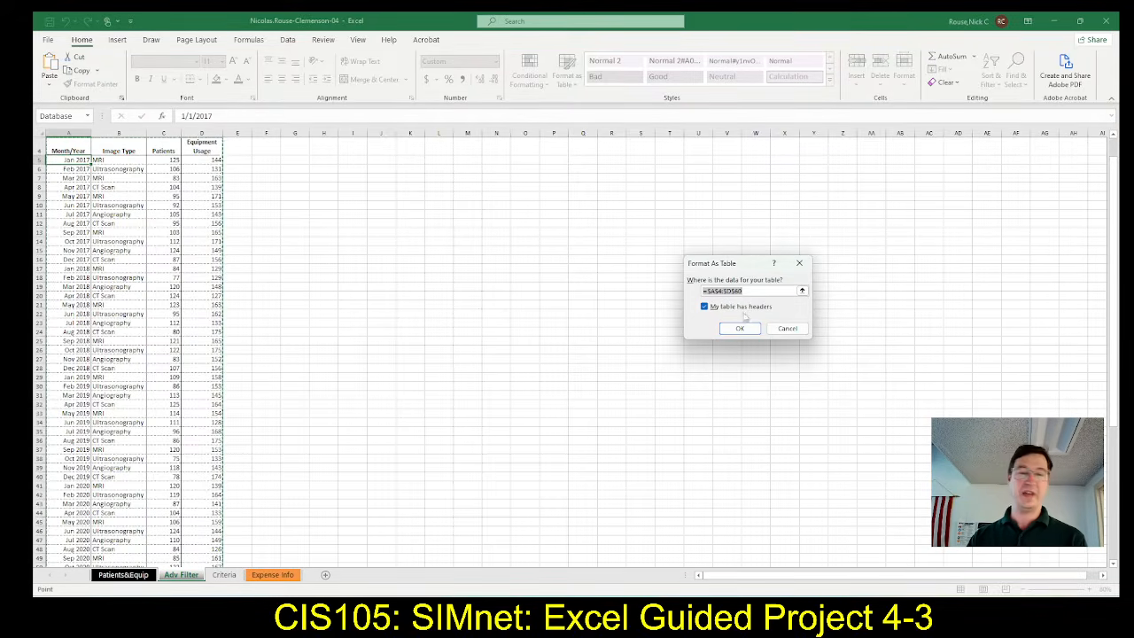
pyautogui.click(737, 328)
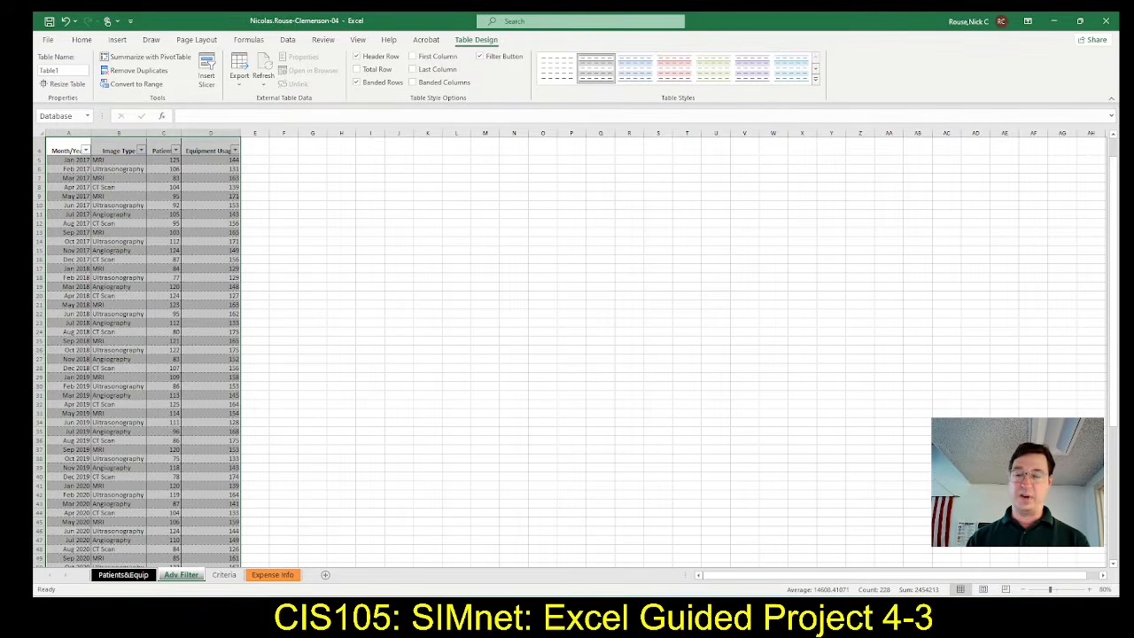
# Extend the table on the Adv Filter sheet so that its lower corner reaches cell D73.
pyautogui.click(1088, 589)
pyautogui.click(1088, 589)
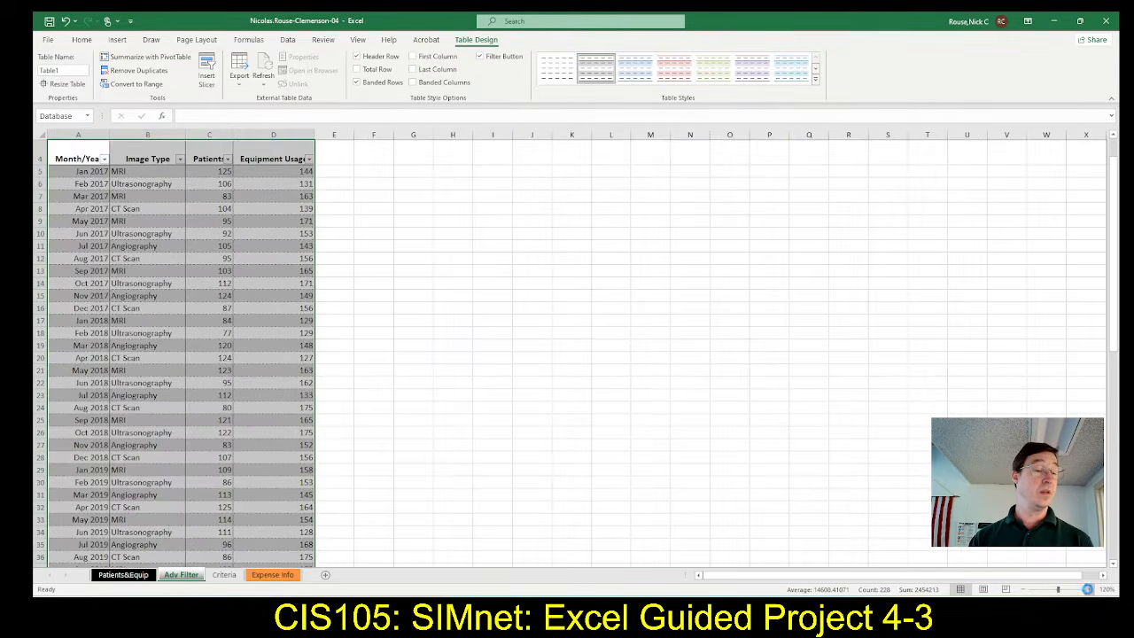
pyautogui.click(1088, 589)
pyautogui.click(1088, 589)
pyautogui.click(1089, 589)
pyautogui.click(1089, 589)
pyautogui.click(1089, 589)
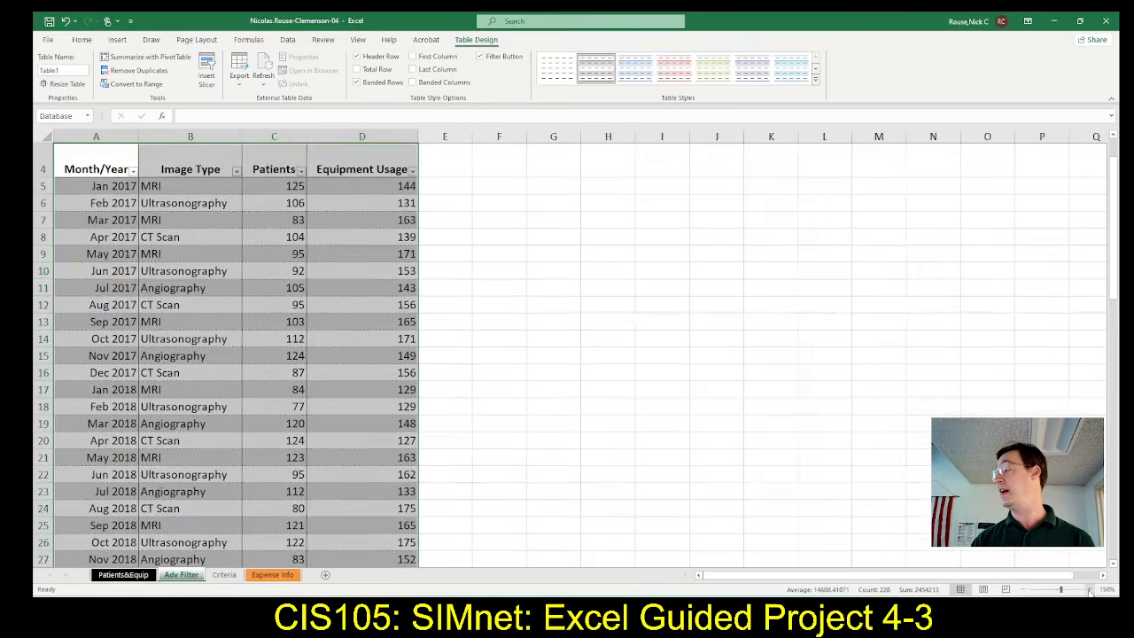
pyautogui.click(1088, 589)
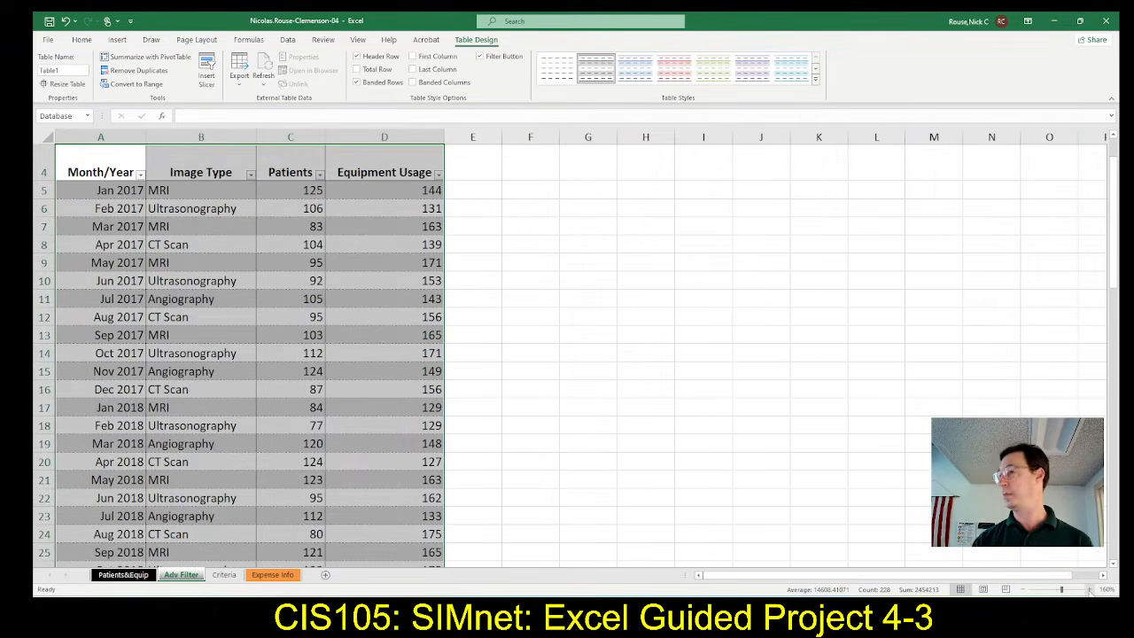
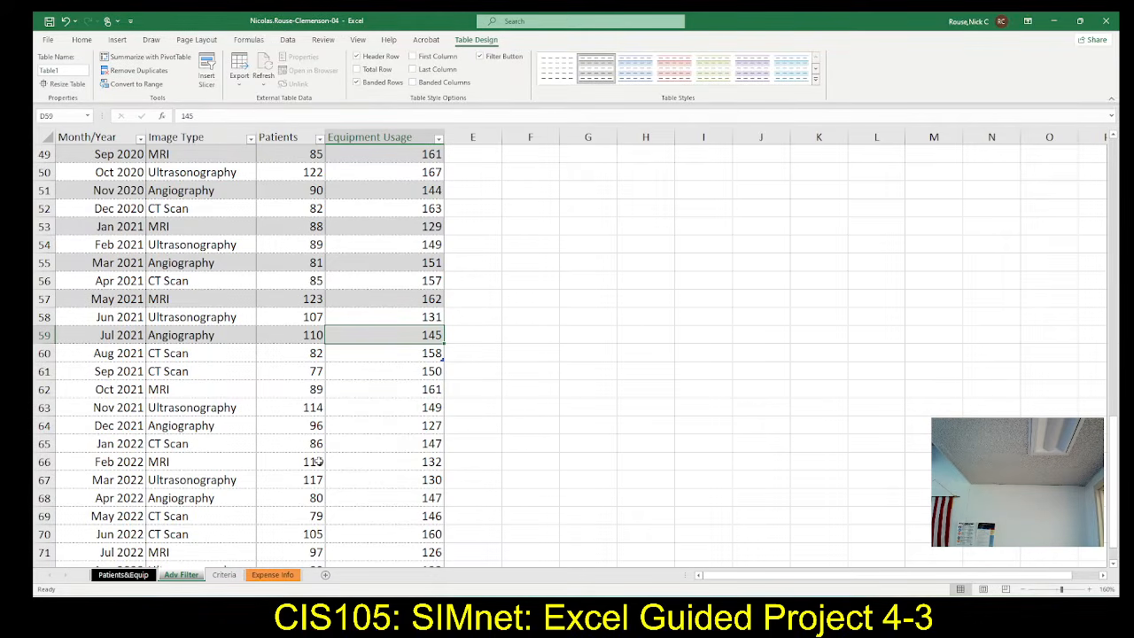
pyautogui.scroll(-4, 523, 328)
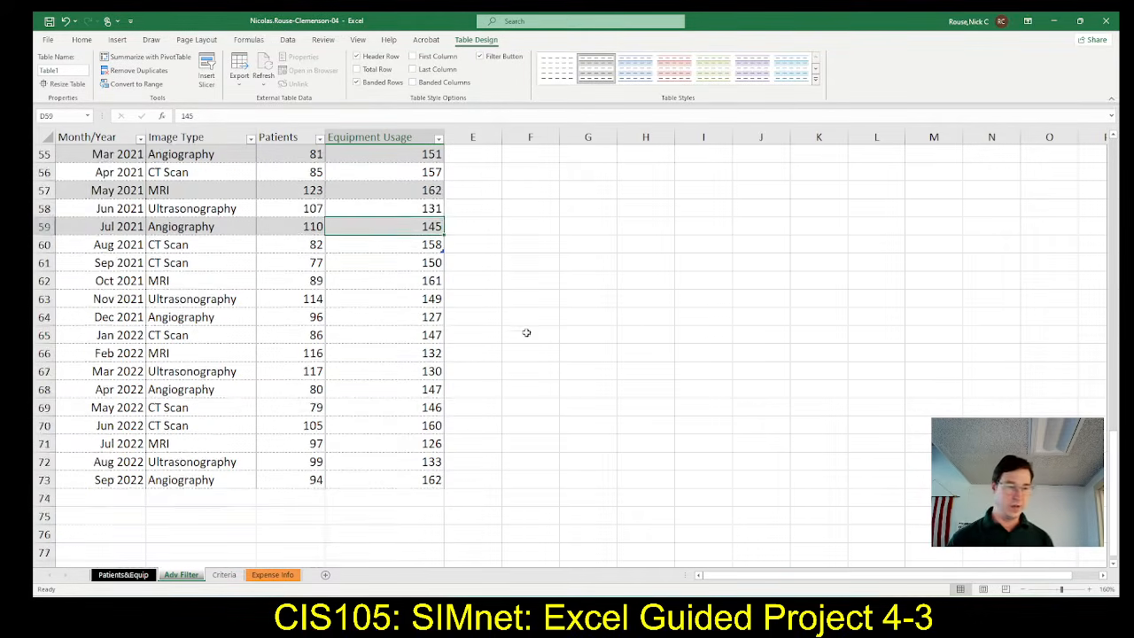
pyautogui.scroll(2, 528, 330)
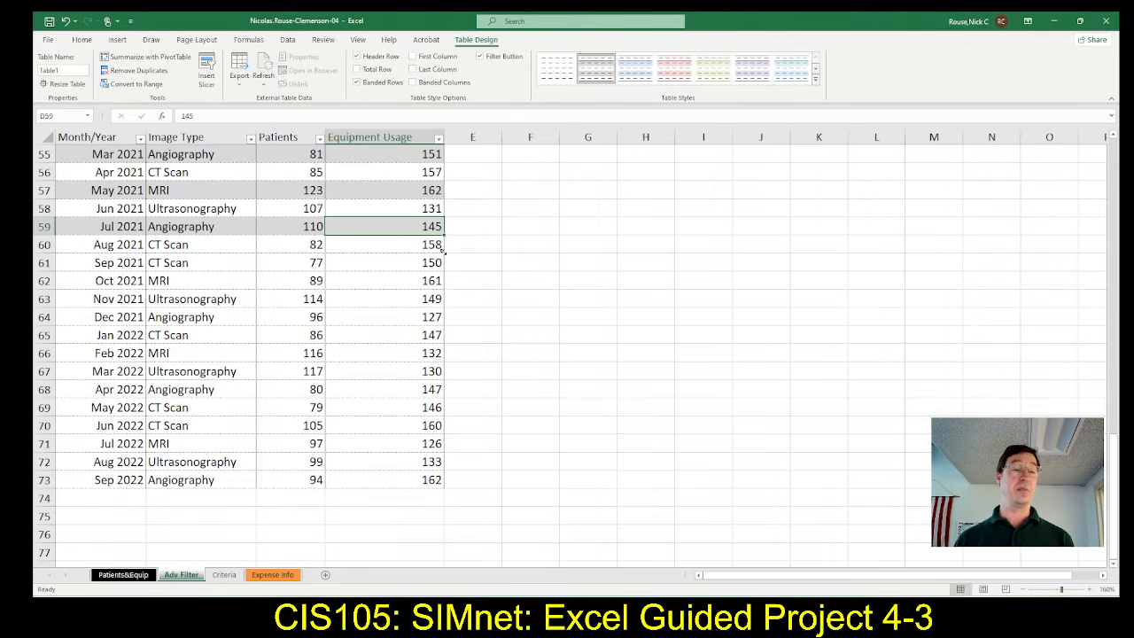
pyautogui.moveTo(443, 252); pyautogui.dragTo(434, 484)
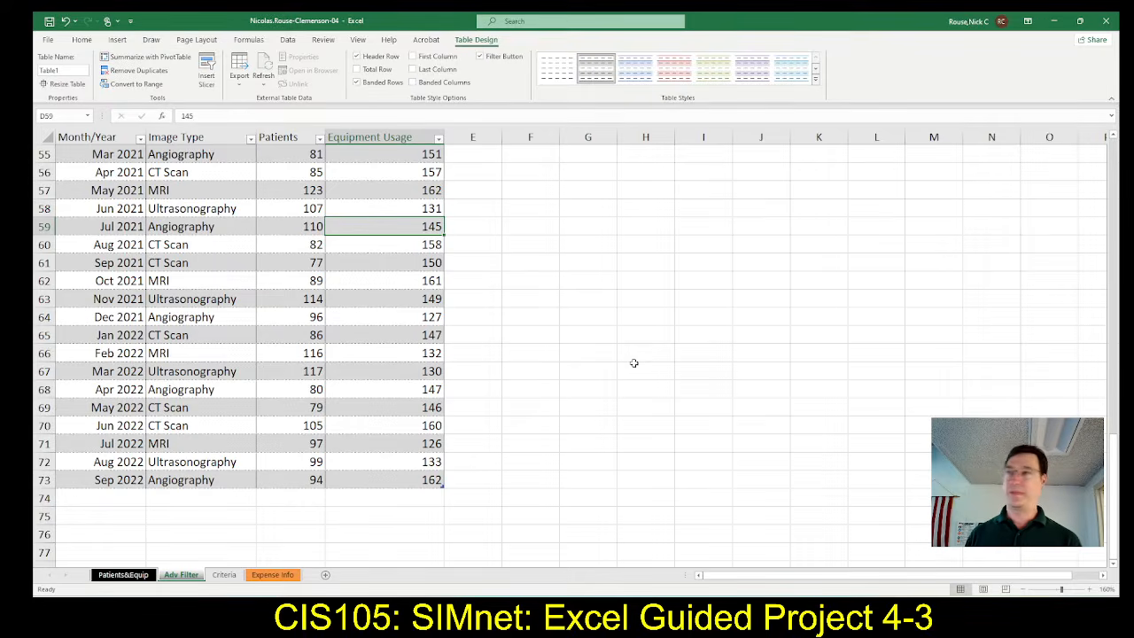
# Switch to the SIMnet page and mark instructions 3d, 3e and 3f as completed.
pyautogui.hotkey('alt', 'Tab')
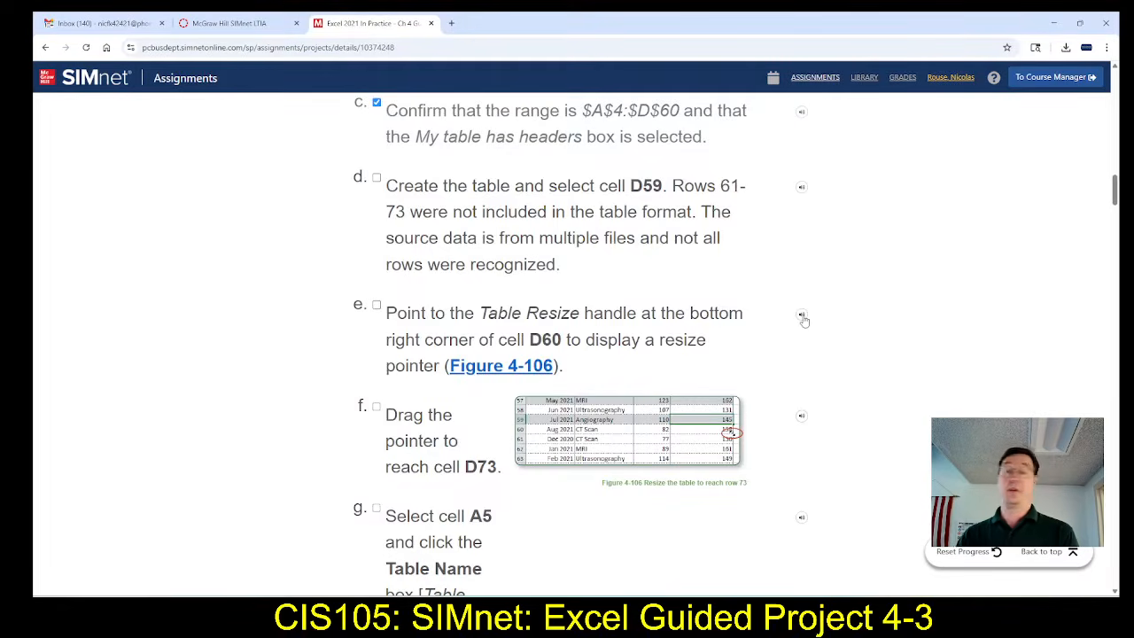
pyautogui.click(377, 178)
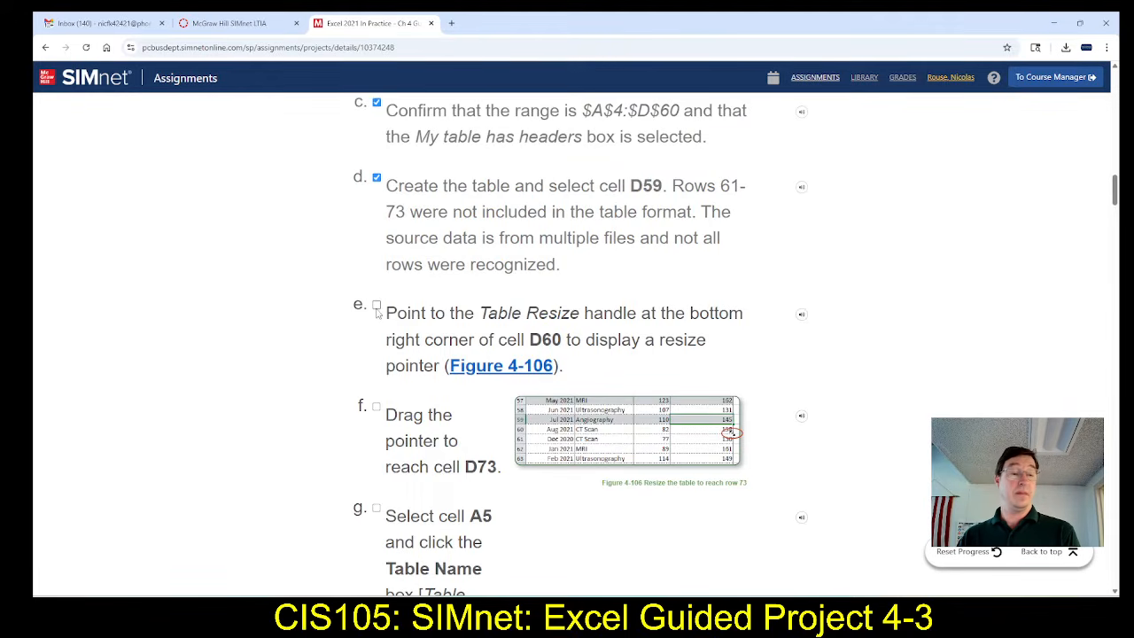
pyautogui.click(376, 305)
pyautogui.scroll(-1, 424, 322)
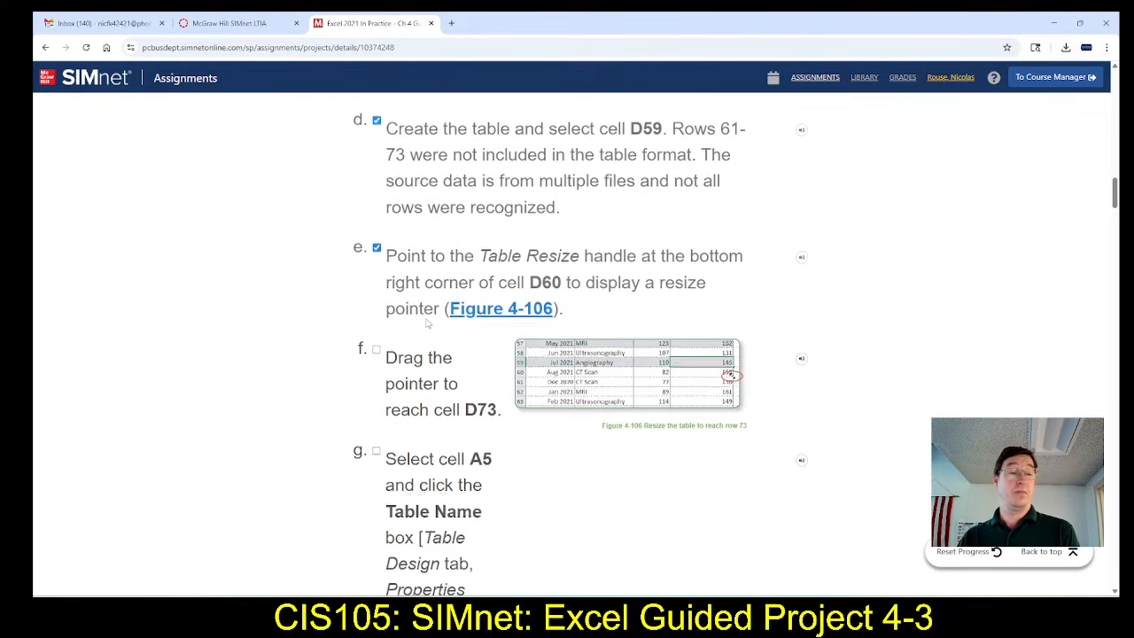
pyautogui.scroll(-1, 426, 324)
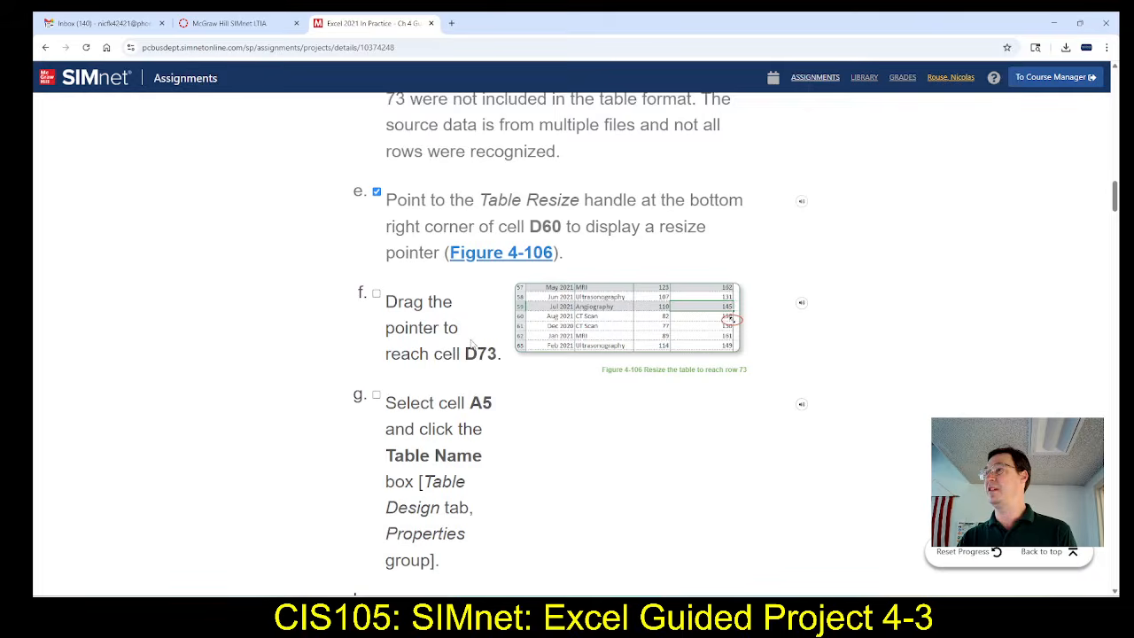
pyautogui.hotkey('alt', 'Tab')
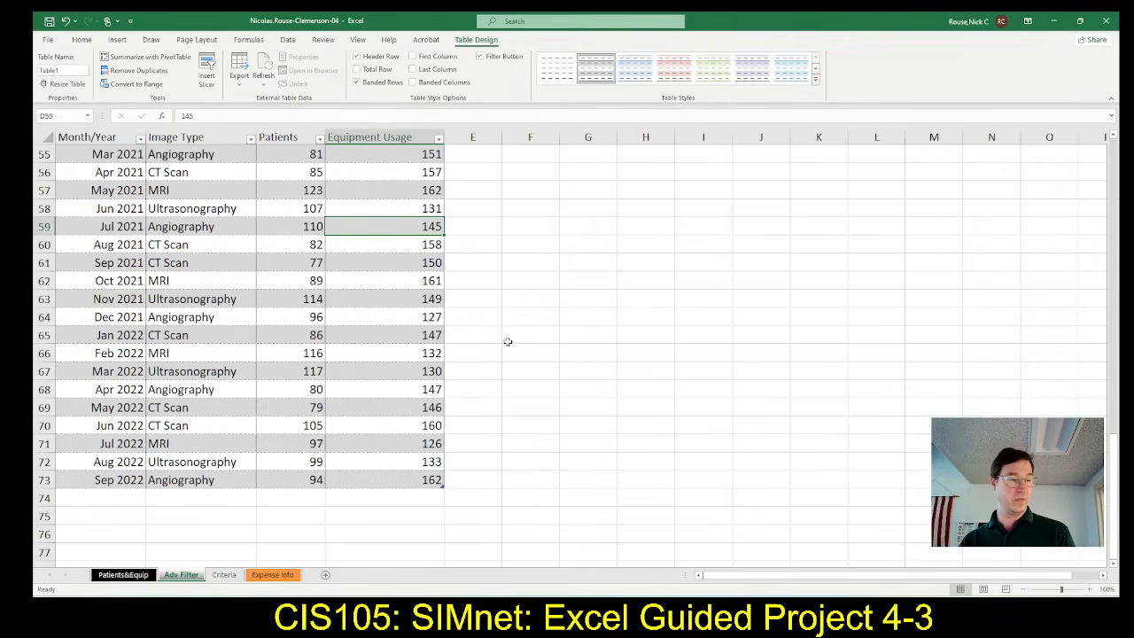
pyautogui.hotkey('alt', 'Tab')
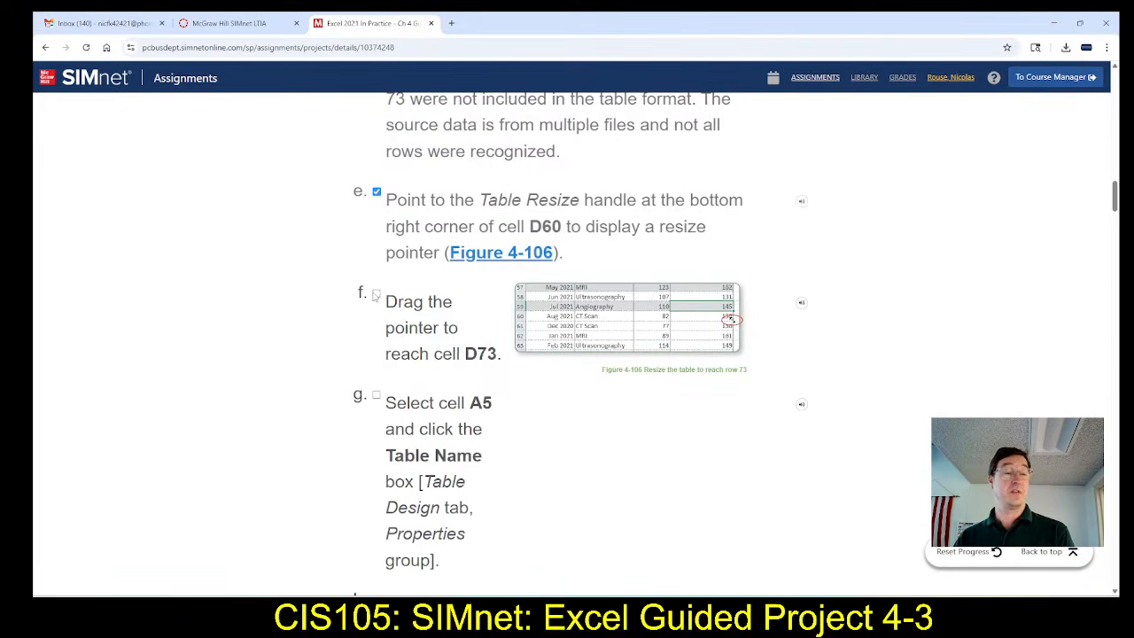
pyautogui.scroll(-2, 618, 397)
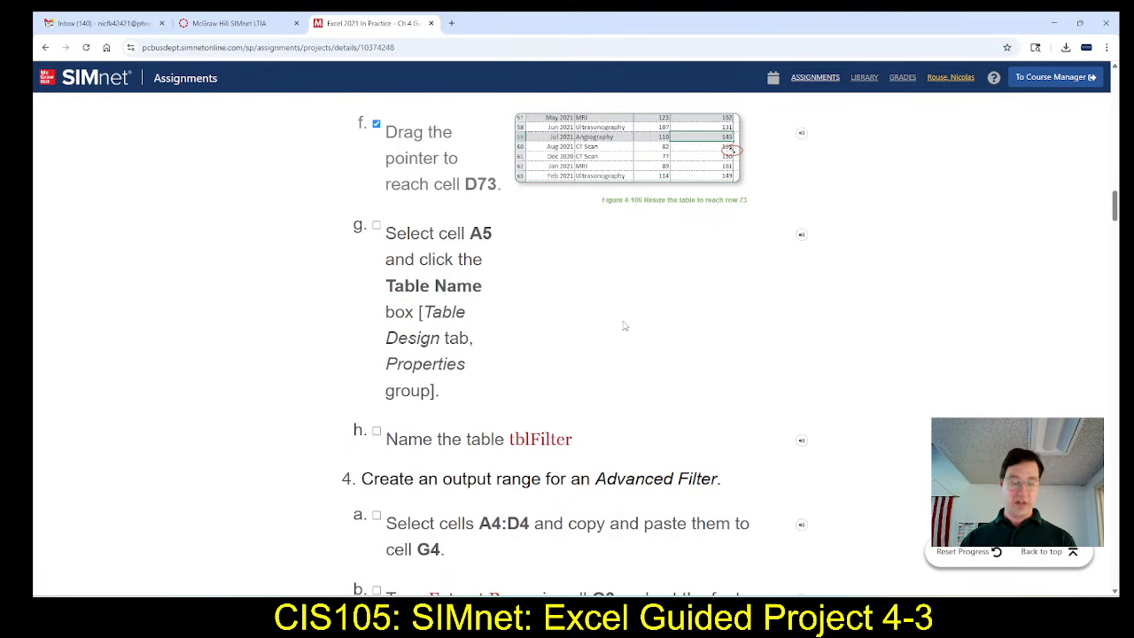
# Select cell A5 in the Excel table, and mark instruction 3g as completed on the SIMnet page.
pyautogui.hotkey('alt', 'Tab')
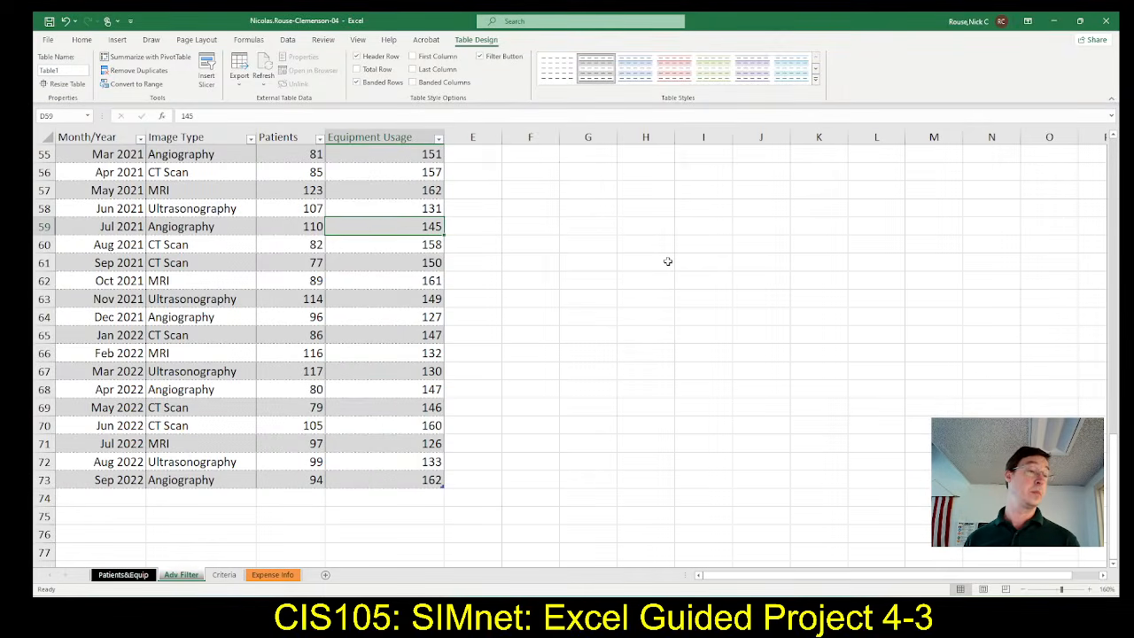
pyautogui.hotkey('ctrl', 'Home')
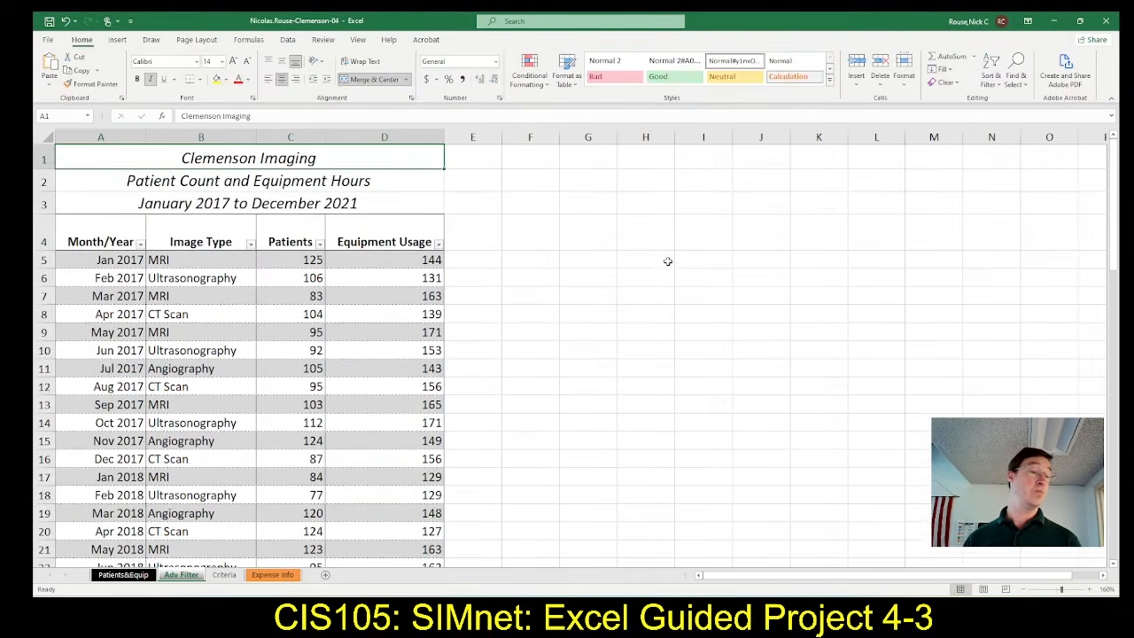
pyautogui.click(100, 257)
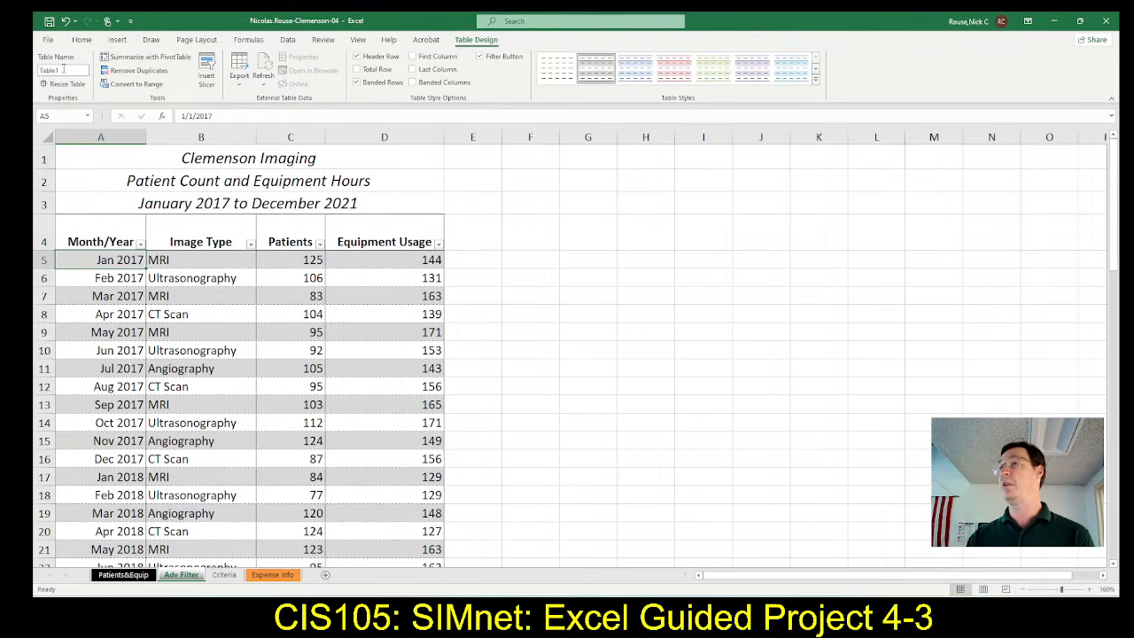
pyautogui.hotkey('alt', 'Tab')
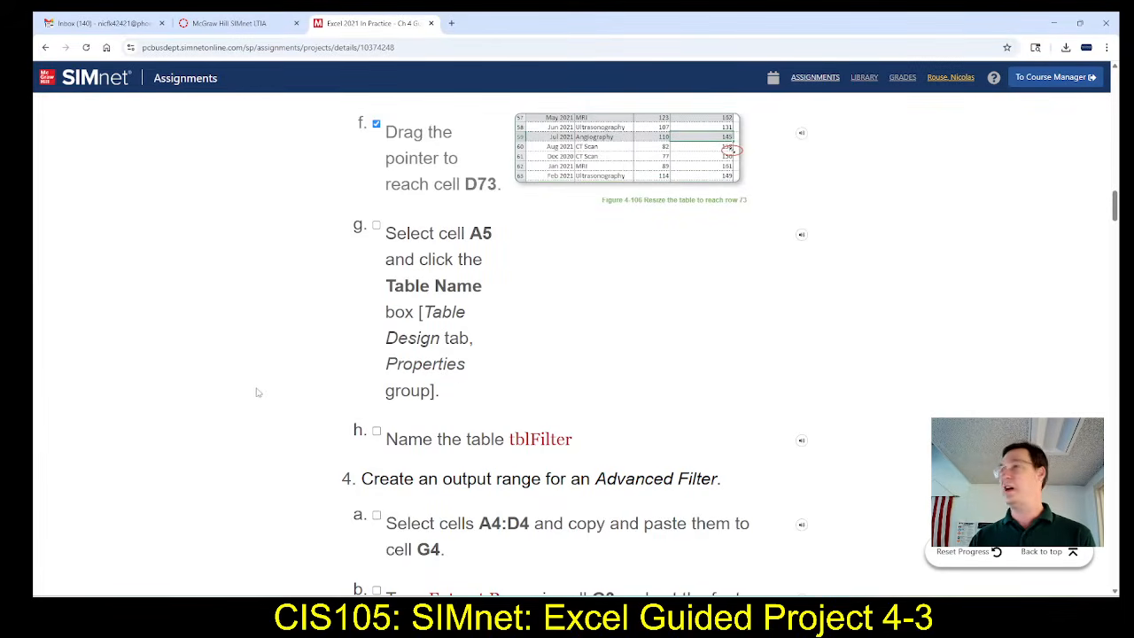
pyautogui.click(376, 228)
pyautogui.scroll(-1, 428, 359)
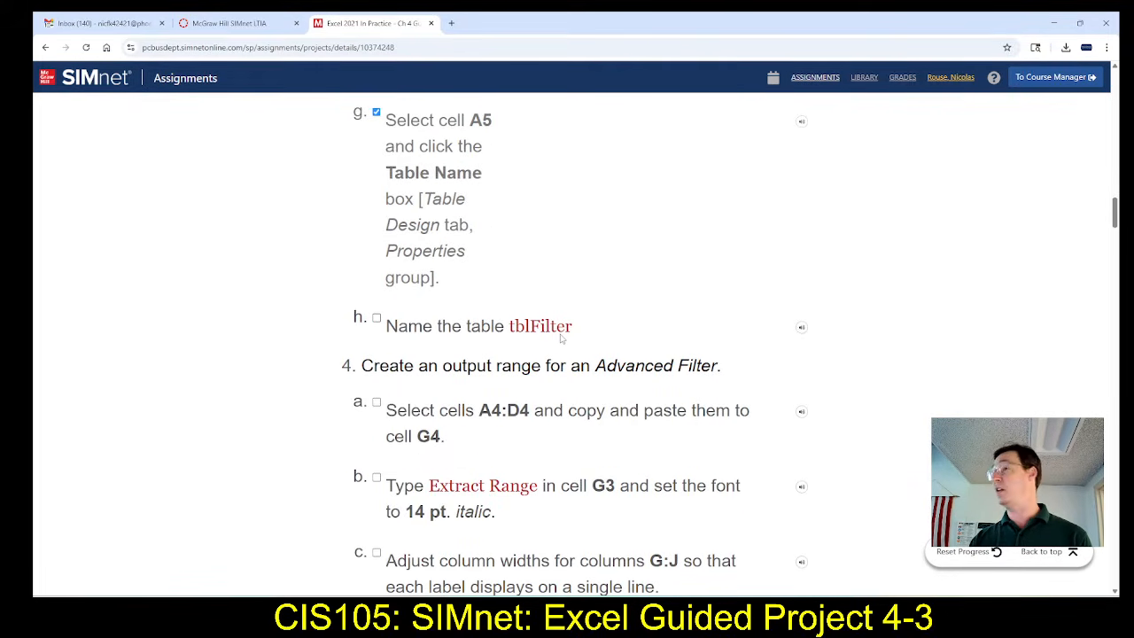
# Copy the name tblFilter from SIMnet instruction 3h and assign it to the Adv Filter sheet's table in Excel.
pyautogui.moveTo(574, 328); pyautogui.dragTo(512, 331)
pyautogui.hotkey('ctrl', 'c')
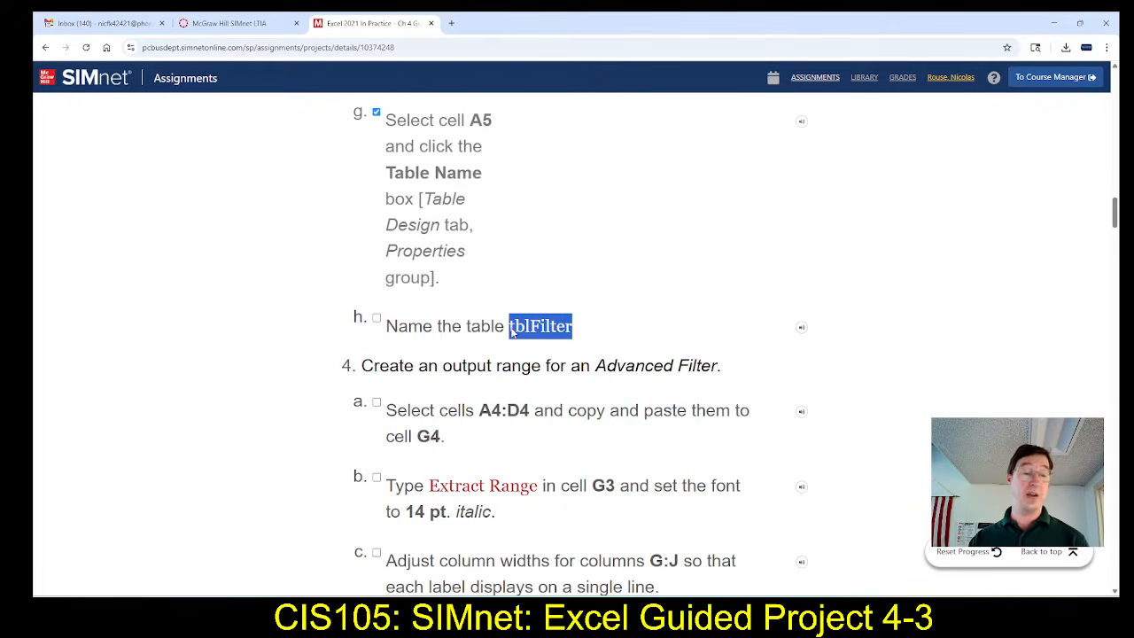
pyautogui.hotkey('alt', 'Tab')
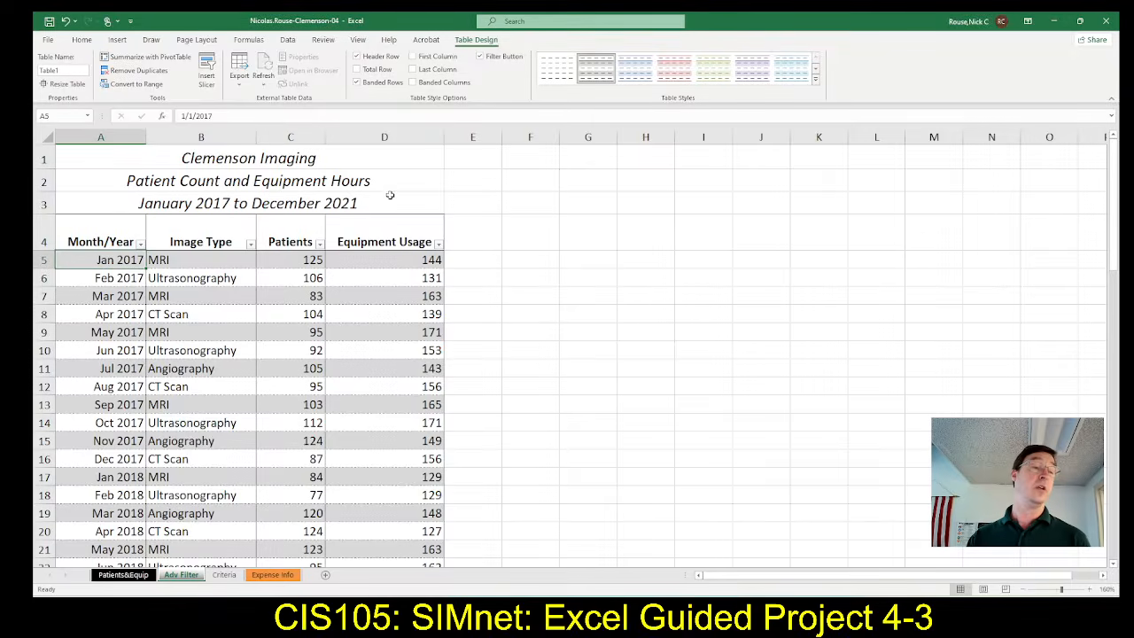
pyautogui.click(76, 70)
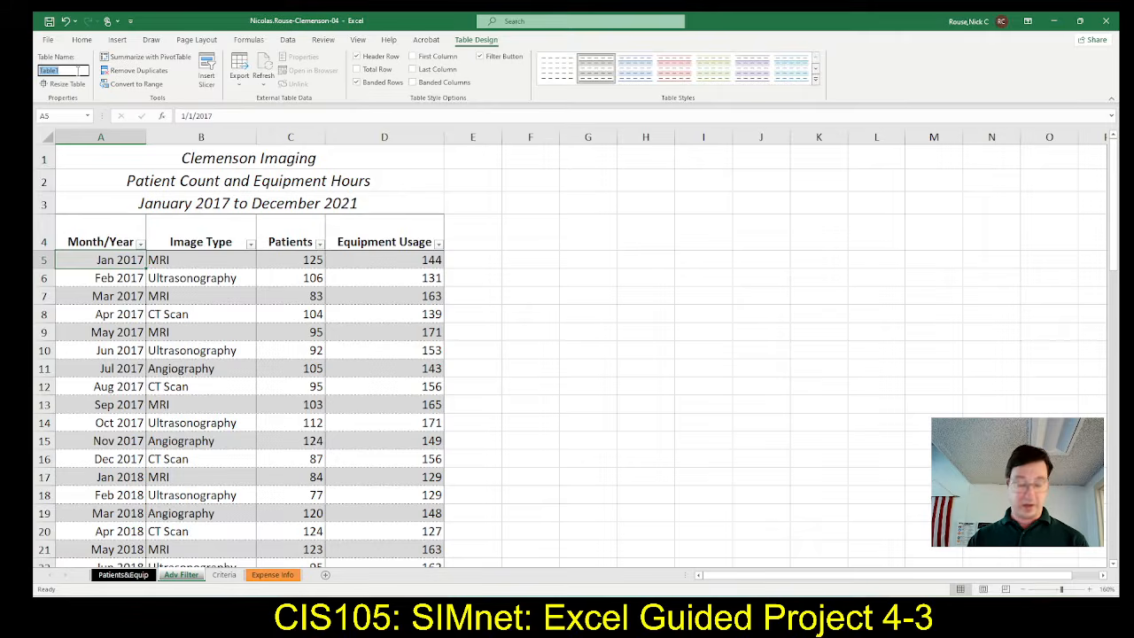
pyautogui.hotkey('ctrl', 'v')
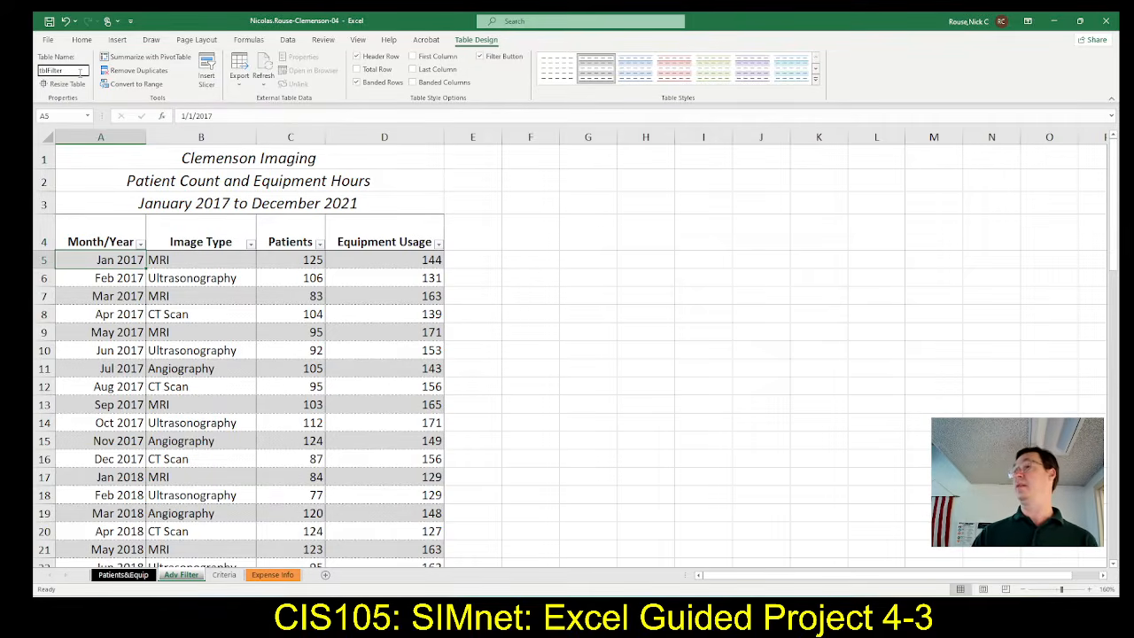
pyautogui.hotkey('alt', 'Tab')
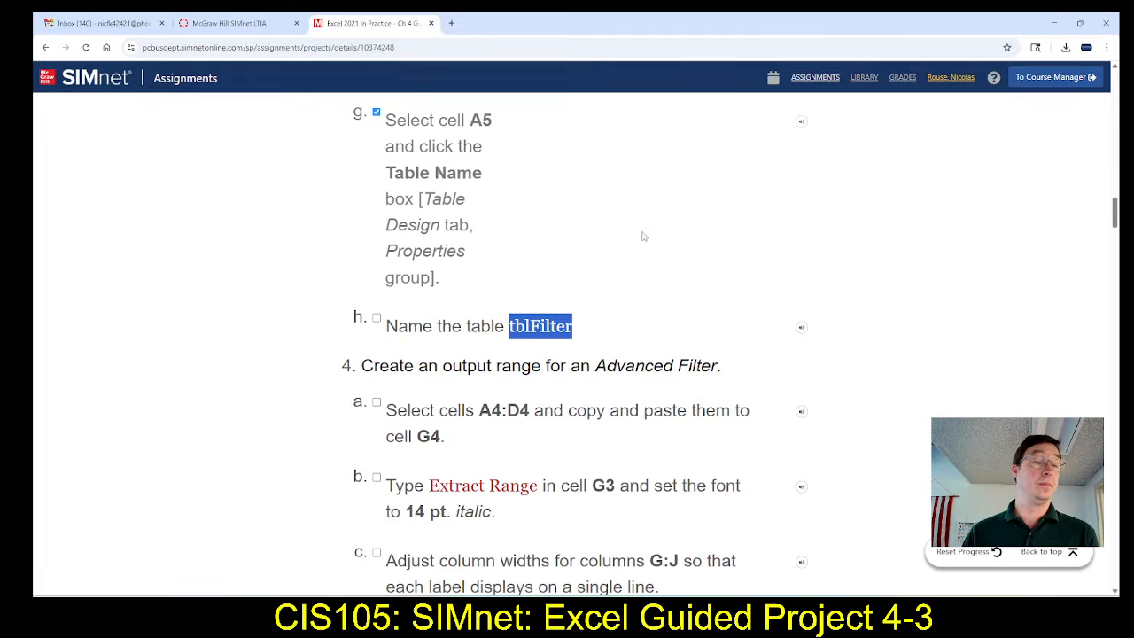
pyautogui.hotkey('alt', 'Tab')
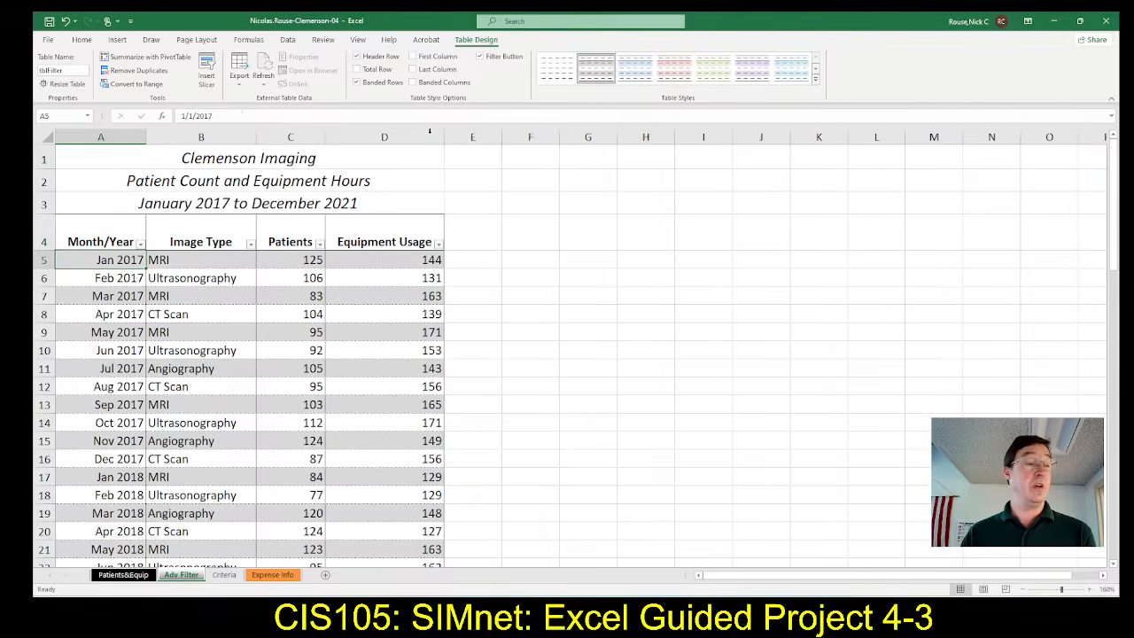
pyautogui.click(67, 69)
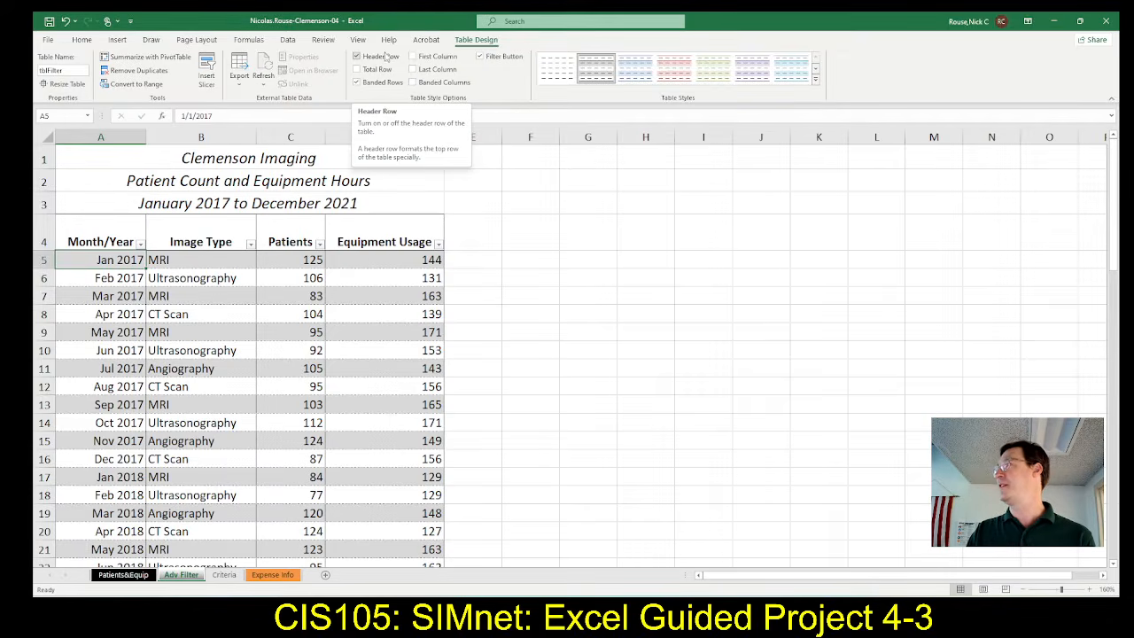
# Check the SIMnet output range instructions, then copy header cells A4:D4 on the Adv Filter sheet and paste them to cell G4.
pyautogui.hotkey('alt', 'Tab')
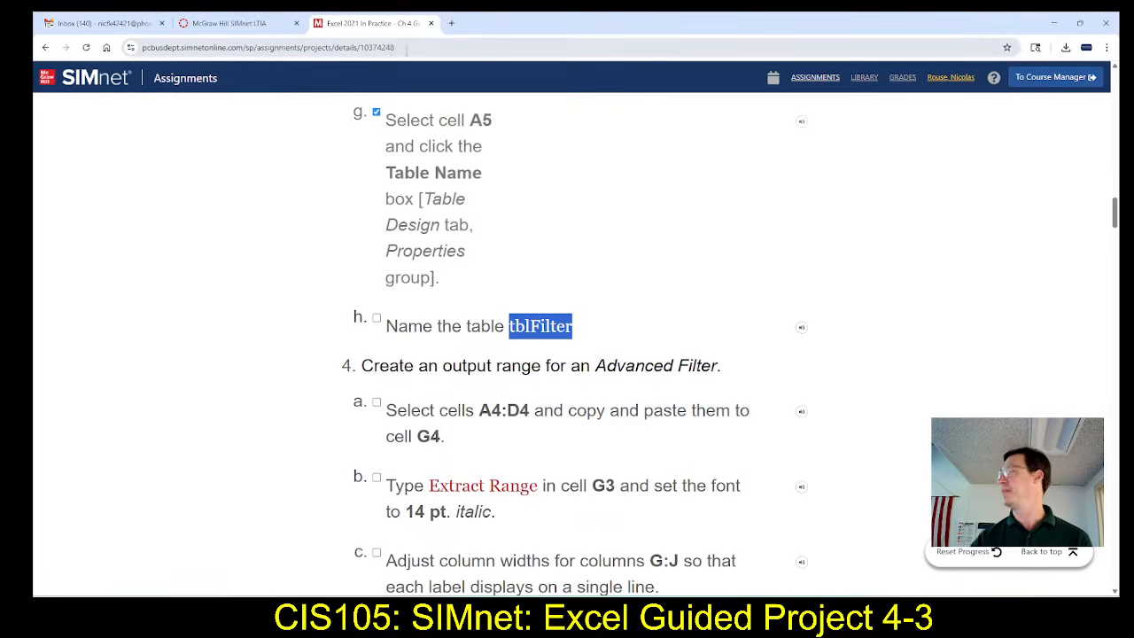
pyautogui.scroll(-3, 463, 254)
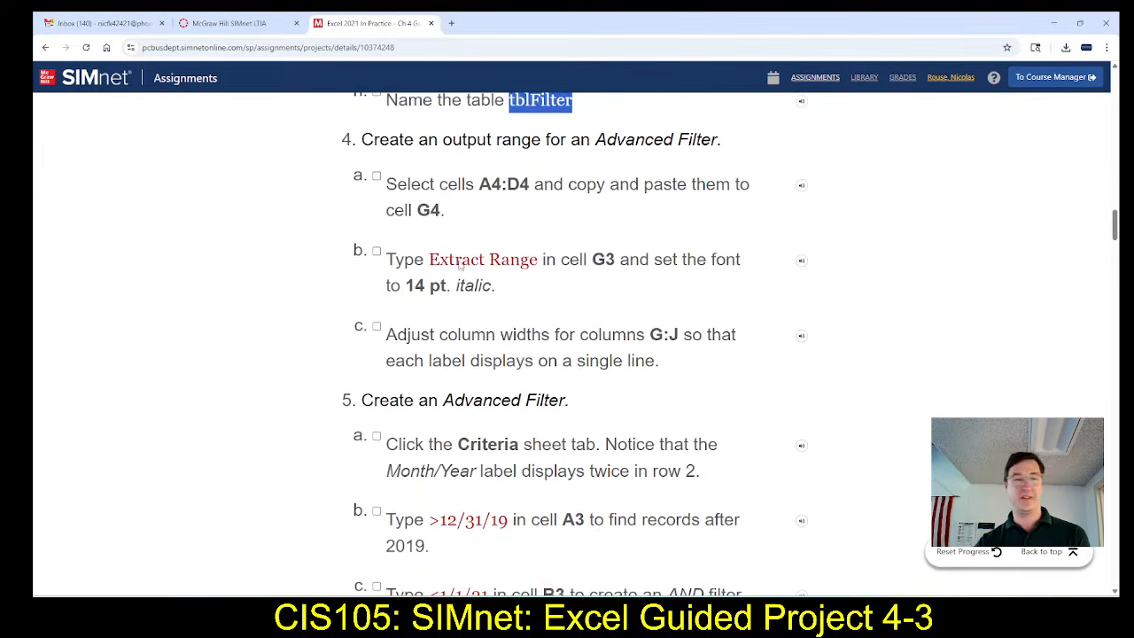
pyautogui.click(404, 276)
pyautogui.hotkey('alt', 'Tab')
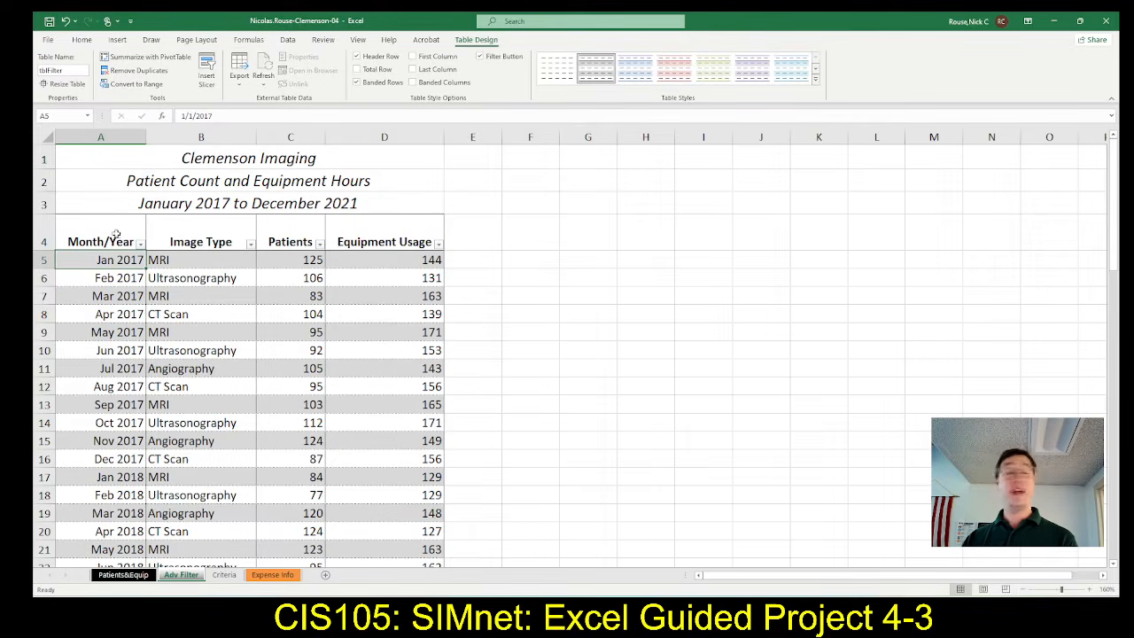
pyautogui.moveTo(106, 228); pyautogui.dragTo(367, 230)
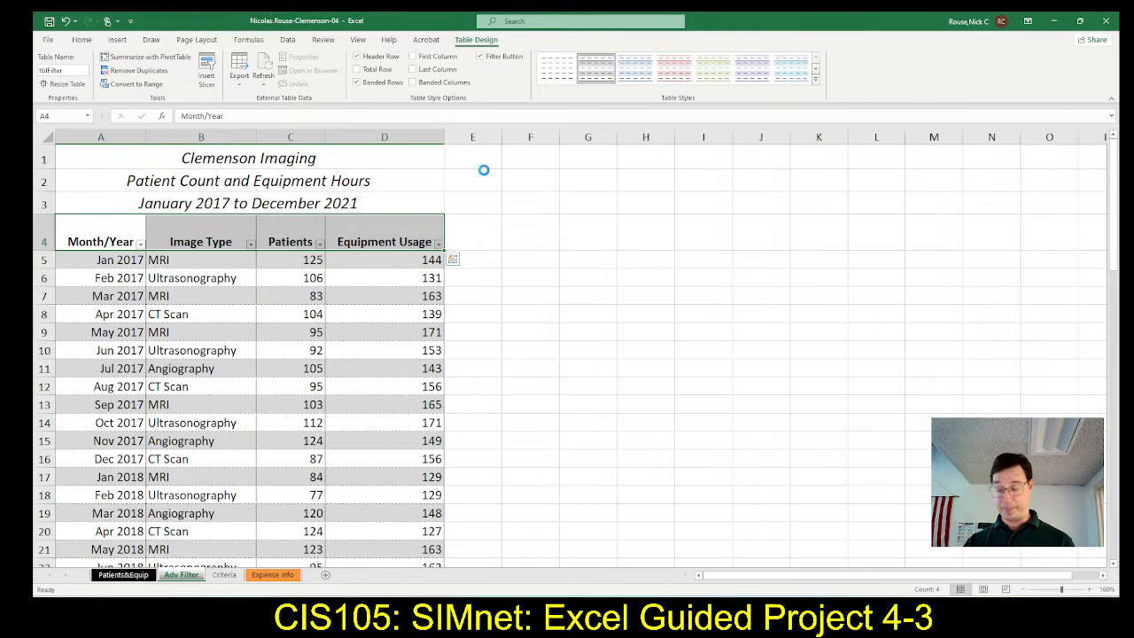
pyautogui.hotkey('ctrl', 'c')
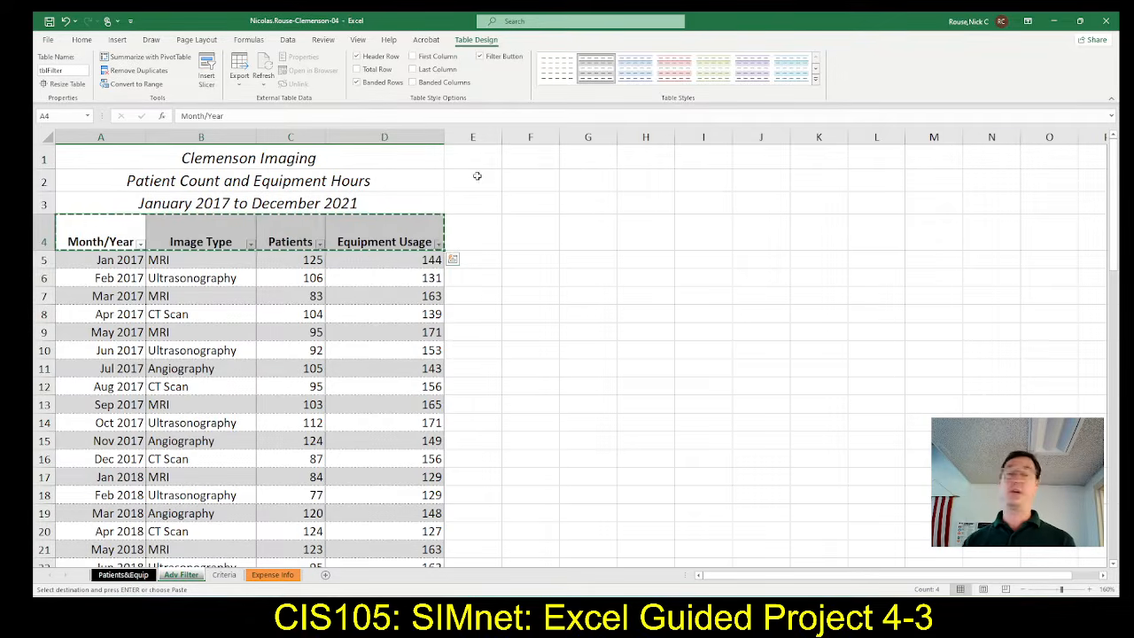
pyautogui.click(588, 231)
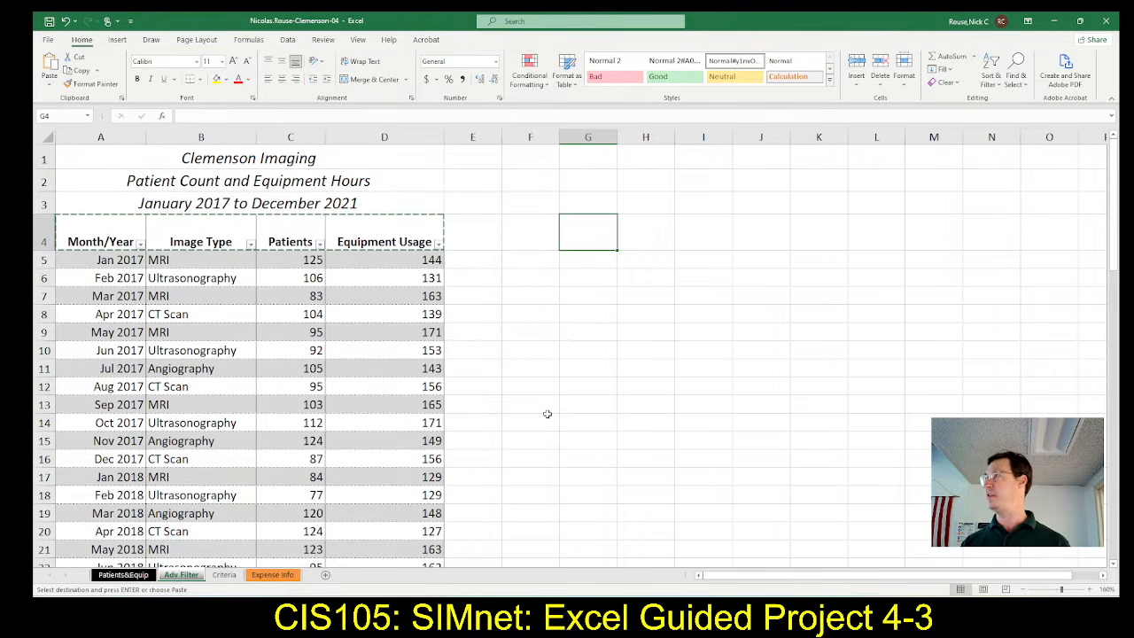
pyautogui.hotkey('ctrl', 'v')
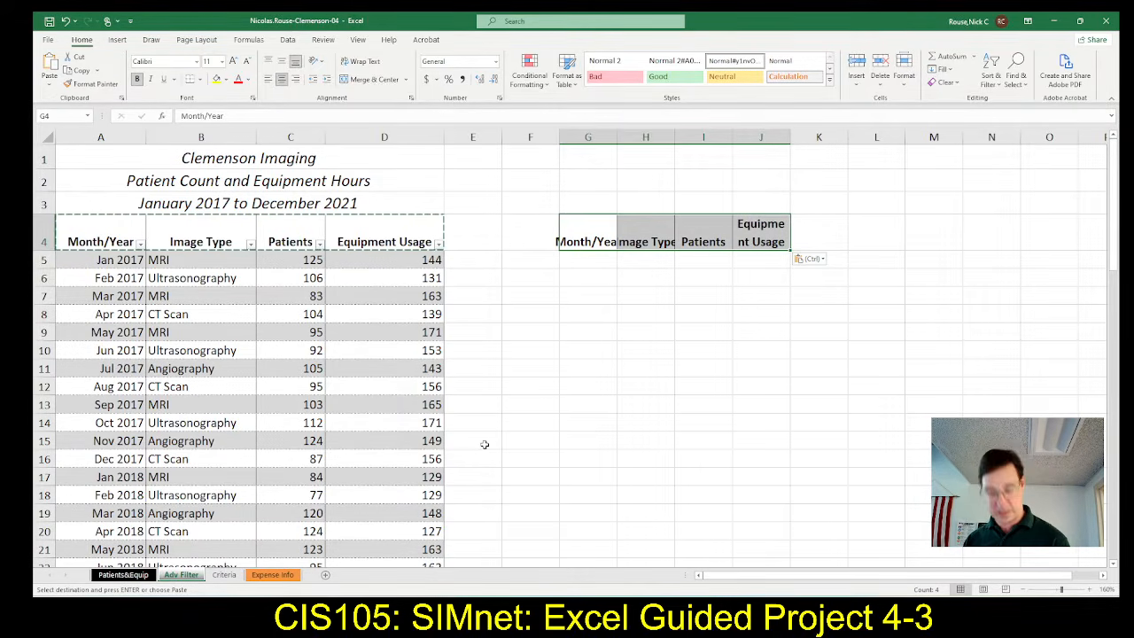
pyautogui.hotkey('ctrl', 'z')
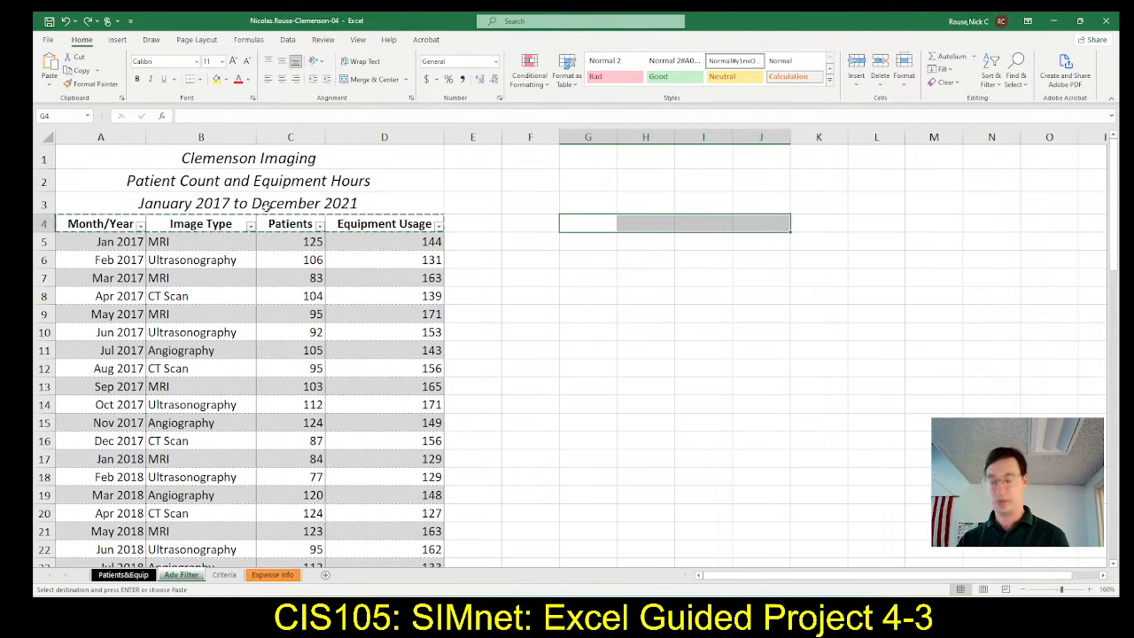
pyautogui.hotkey('ctrl', 'v')
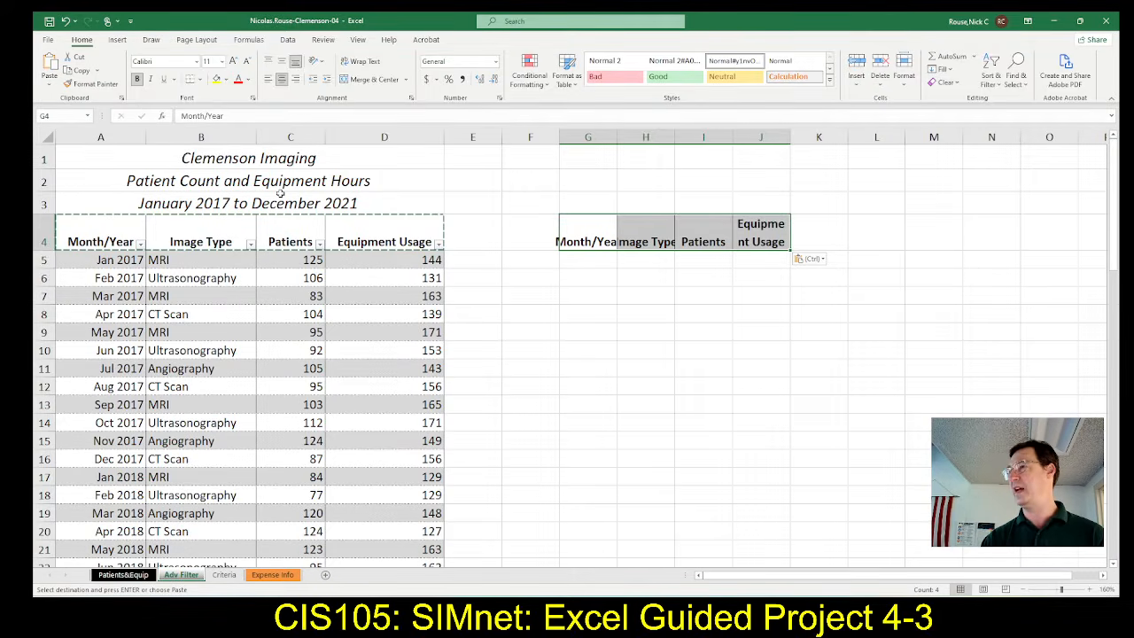
# Switch to the SIMnet page and mark instruction 4a as completed.
pyautogui.hotkey('alt', 'Tab')
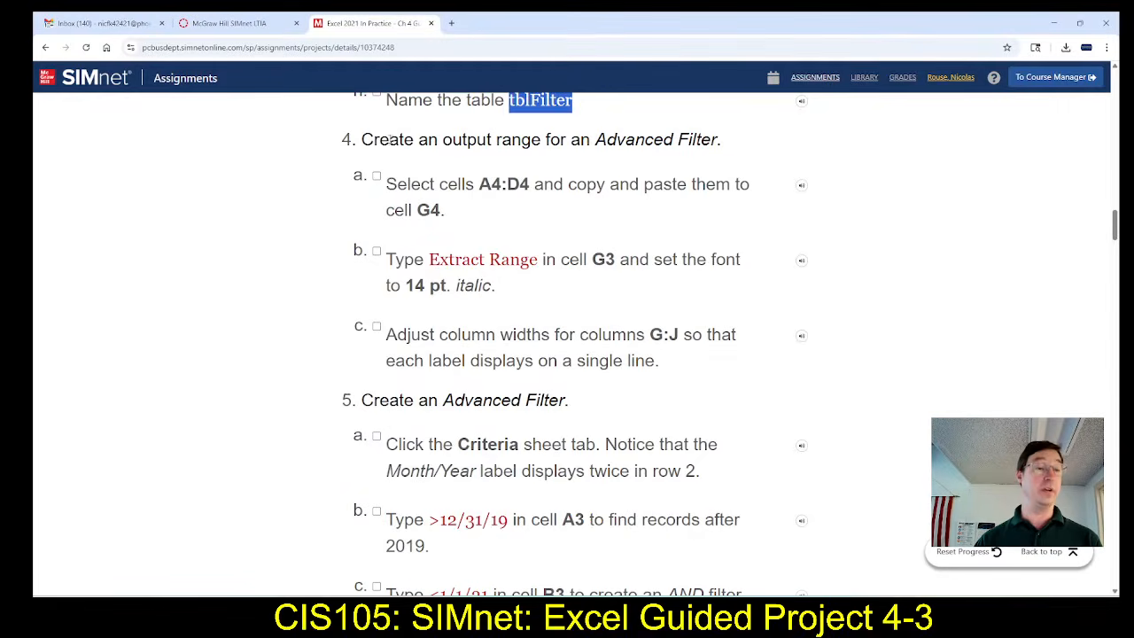
pyautogui.scroll(-1, 389, 246)
pyautogui.scroll(-1, 390, 246)
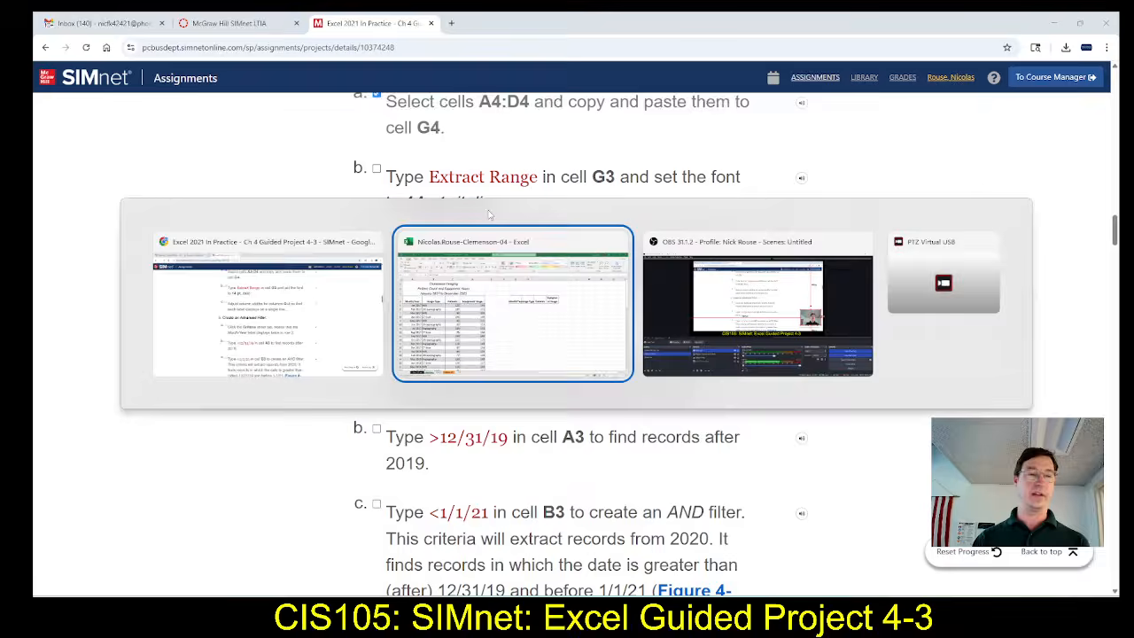
# Switch to Excel and enter the label Extract Range in cell G3 of the Adv Filter sheet.
pyautogui.hotkey('alt', 'Tab')
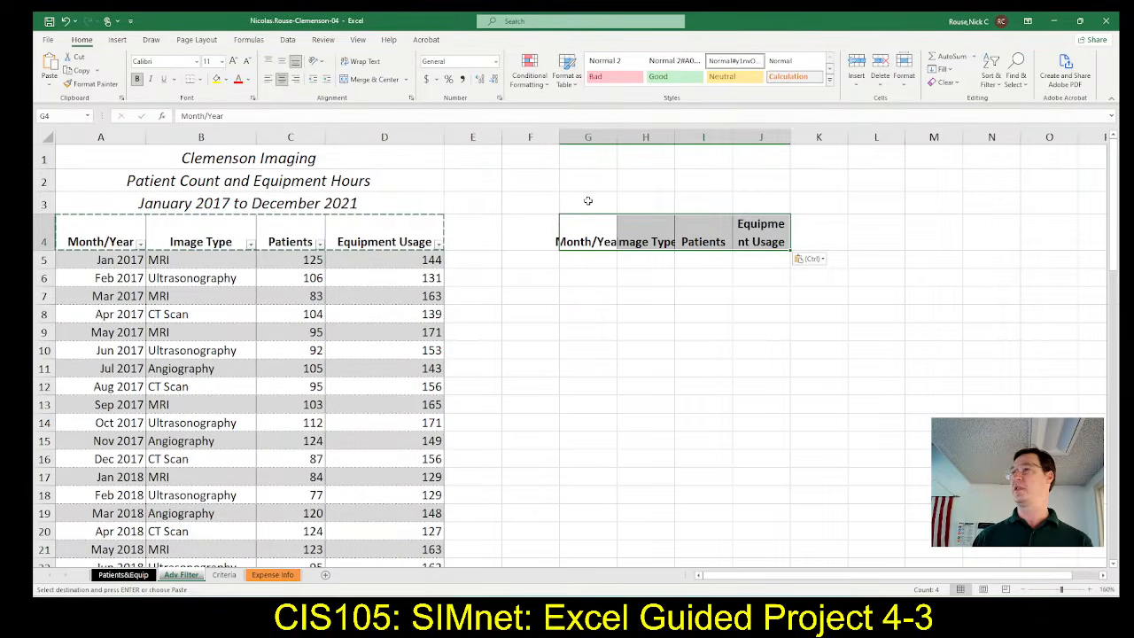
pyautogui.click(587, 201)
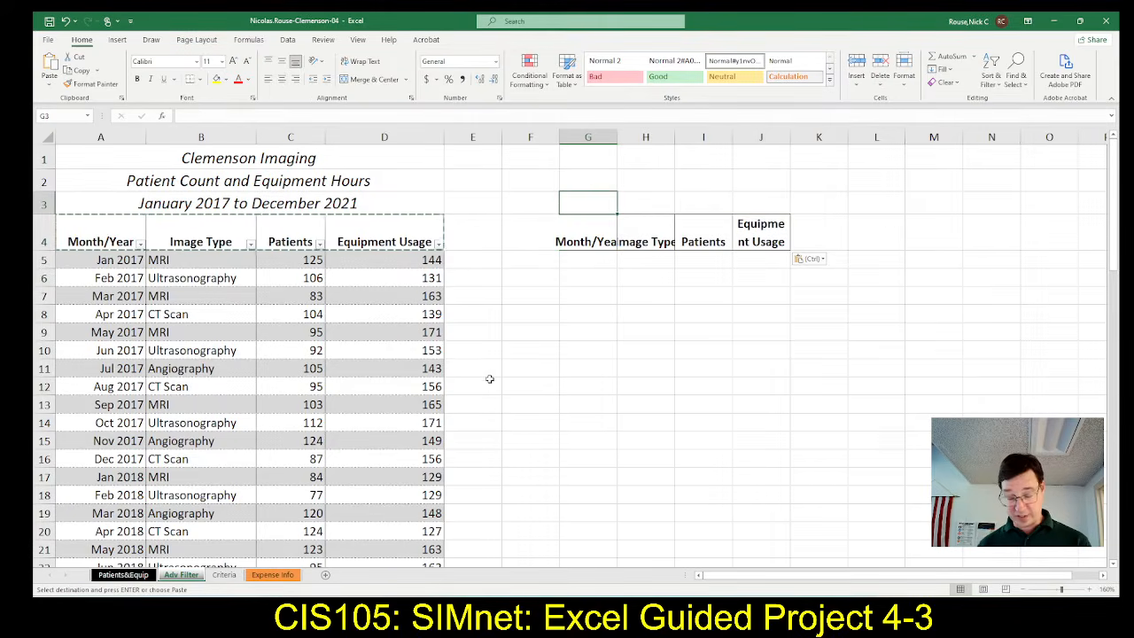
pyautogui.write('Extract')
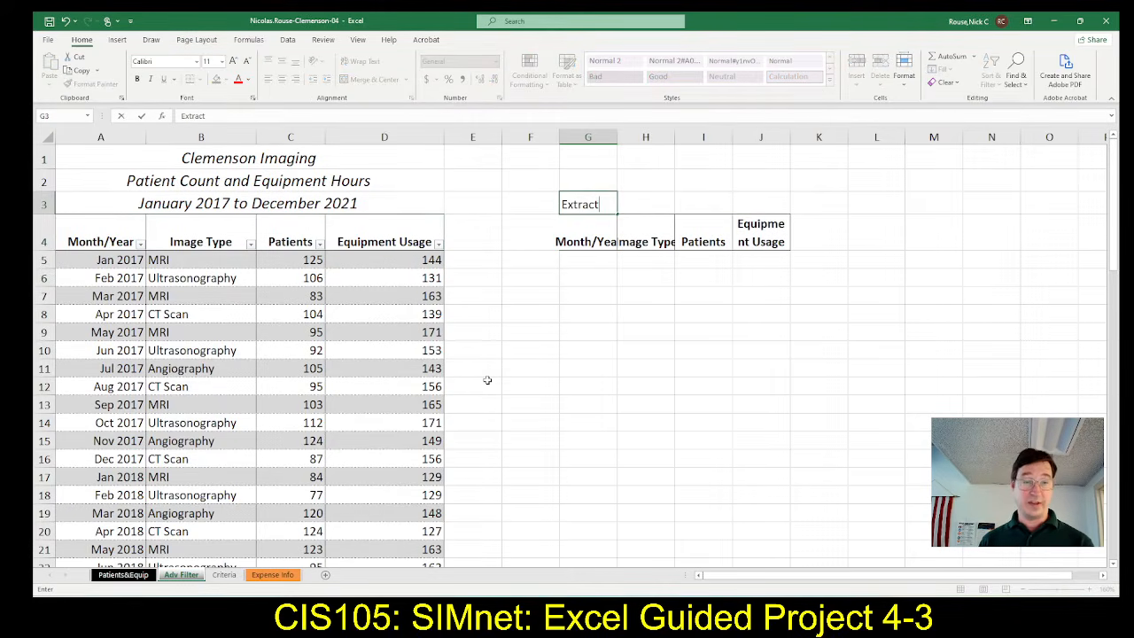
pyautogui.write(' Range')
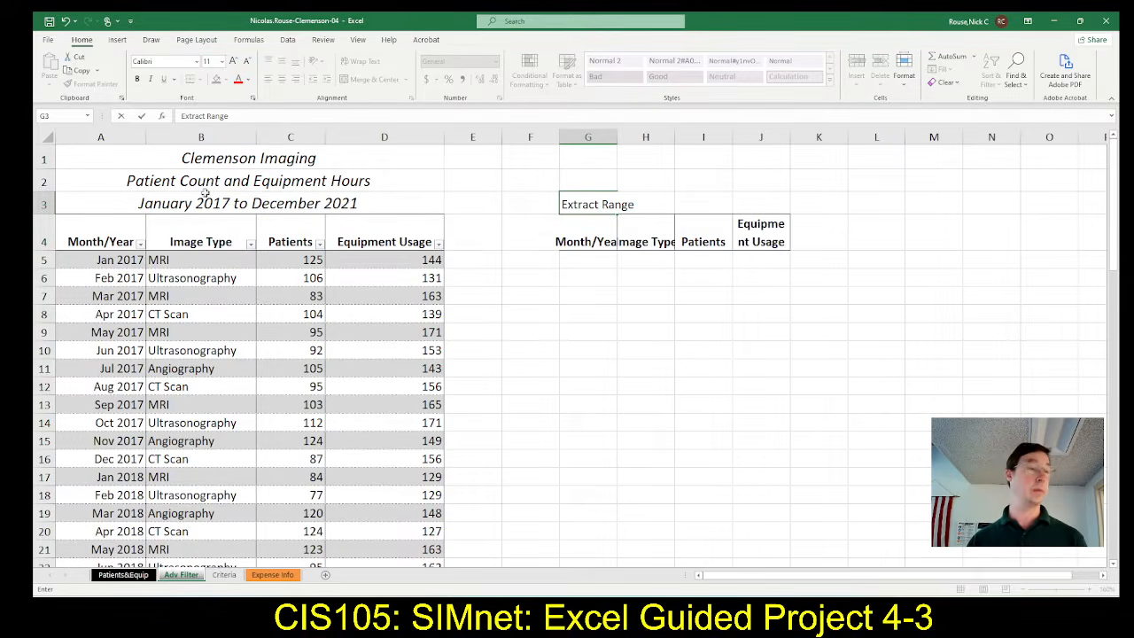
pyautogui.click(143, 116)
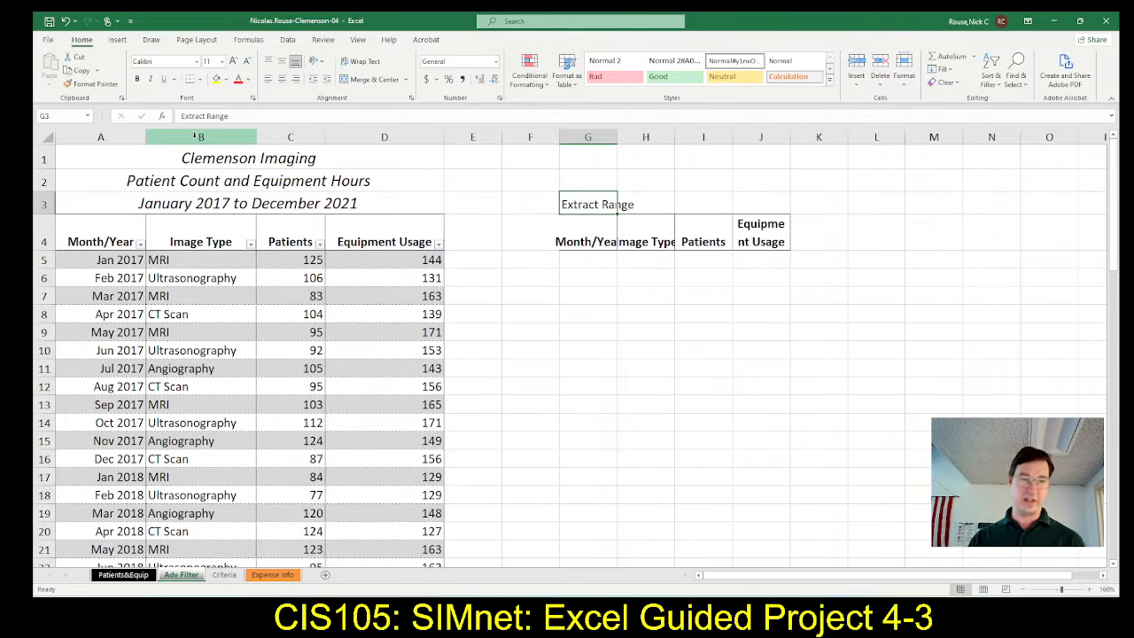
# Format the Extract Range label in cell G3 as 14 pt italic.
pyautogui.hotkey('alt', 'Tab')
pyautogui.hotkey('alt', 'Tab')
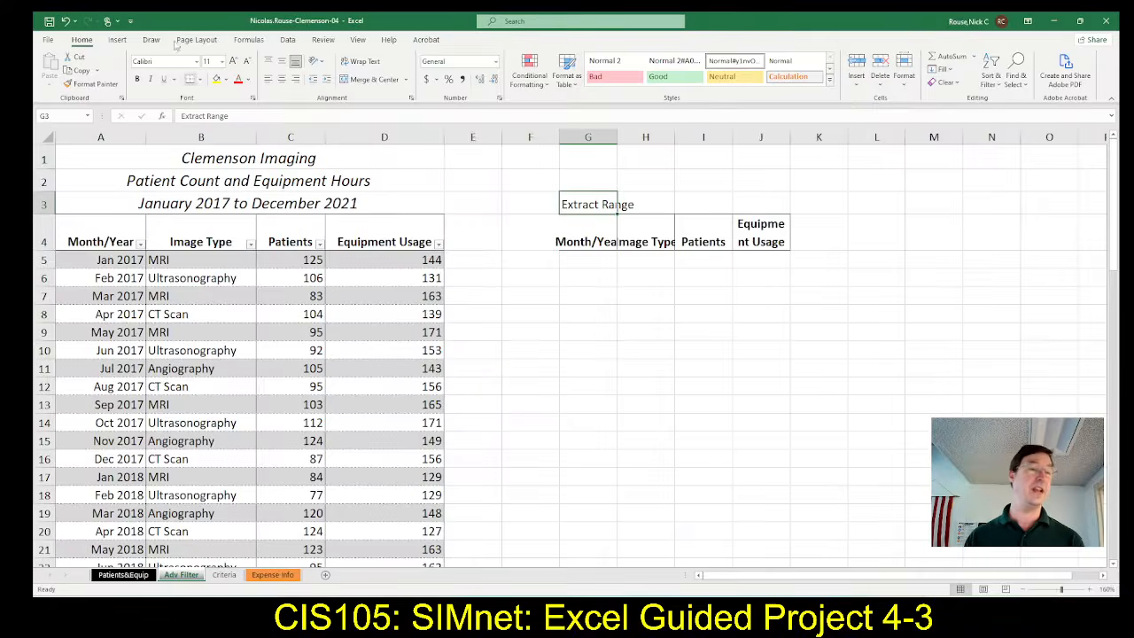
pyautogui.click(223, 62)
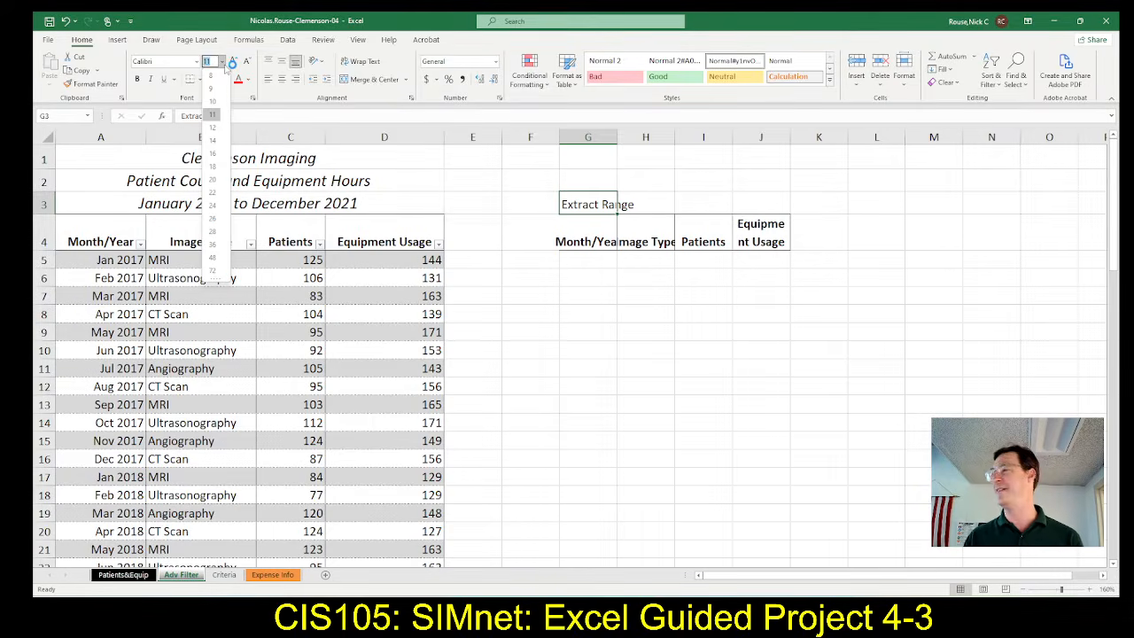
pyautogui.click(212, 140)
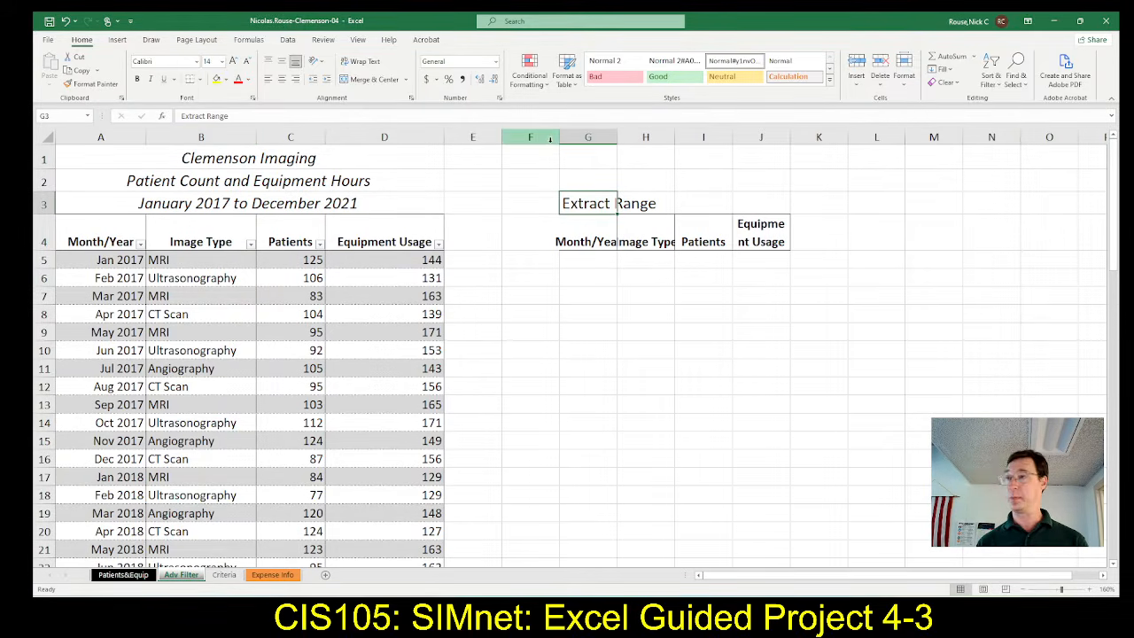
pyautogui.hotkey('ctrl', 'i')
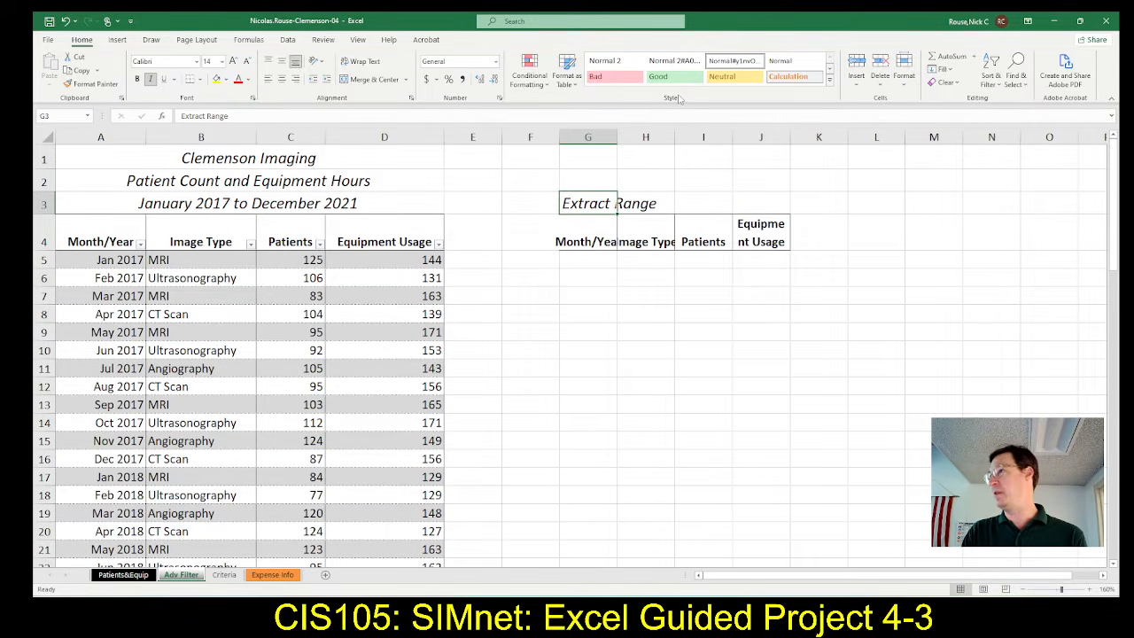
# Switch to the SIMnet page and mark instruction 4b as completed.
pyautogui.hotkey('alt', 'Tab')
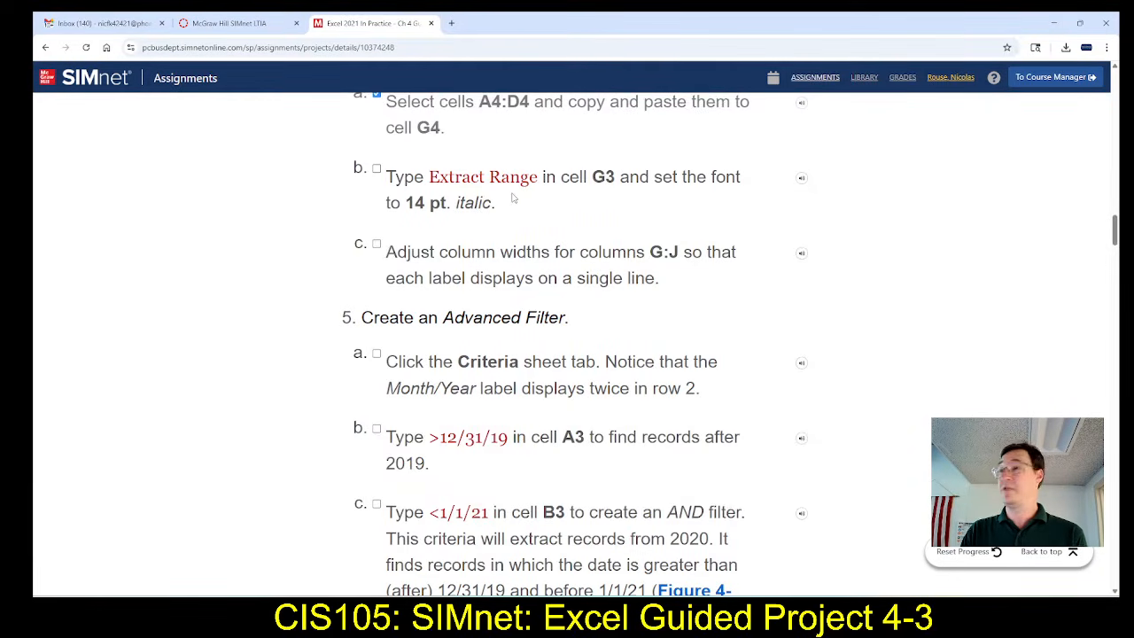
pyautogui.click(376, 169)
pyautogui.scroll(-1, 577, 240)
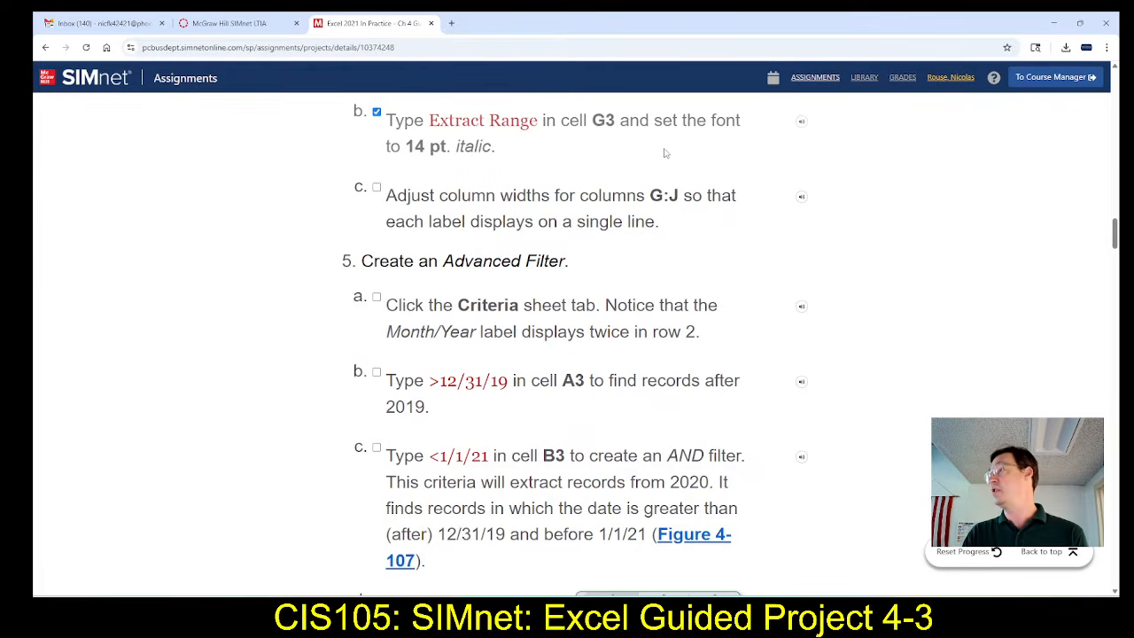
# Widen columns G through J on the Adv Filter sheet in Excel, and mark instruction 4c as completed on the SIMnet page.
pyautogui.hotkey('alt', 'Tab')
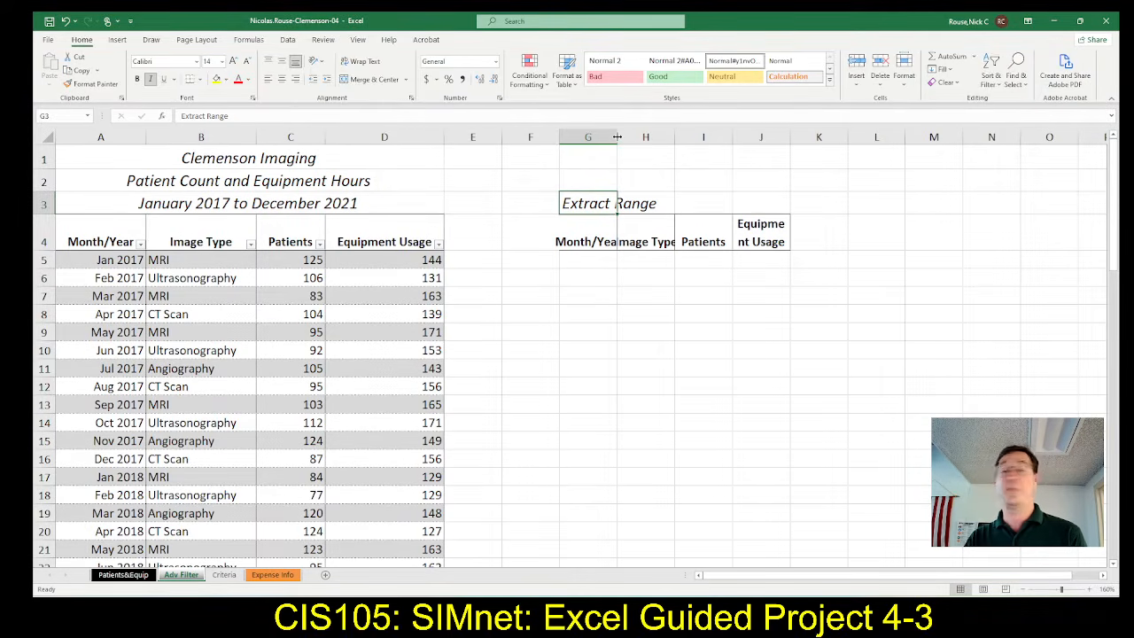
pyautogui.moveTo(616, 136); pyautogui.dragTo(862, 137)
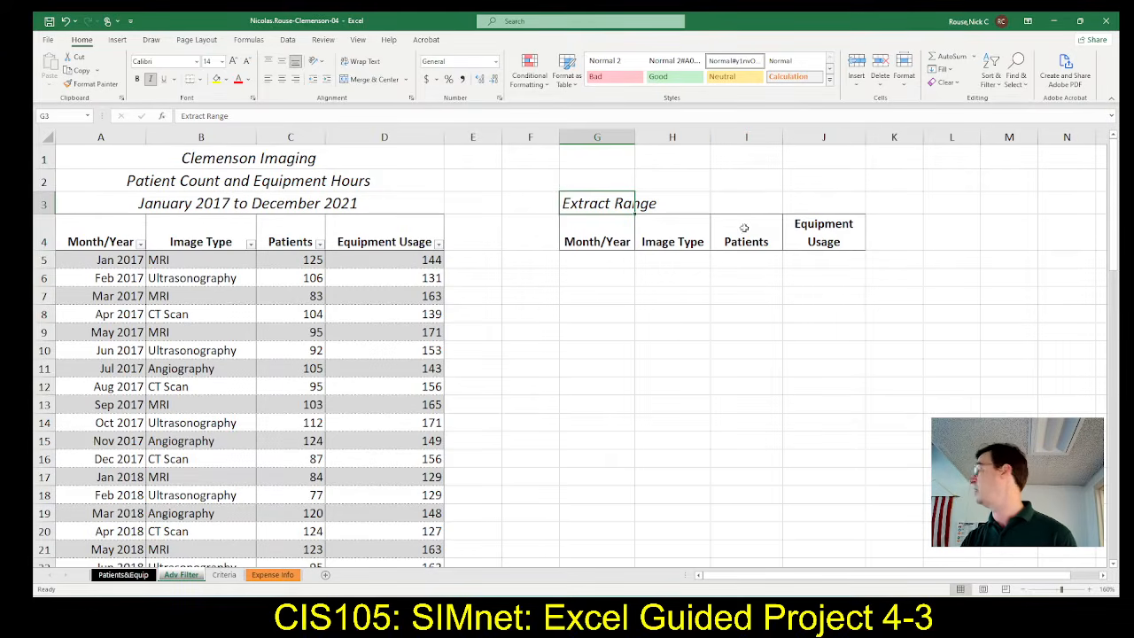
pyautogui.hotkey('alt', 'Tab')
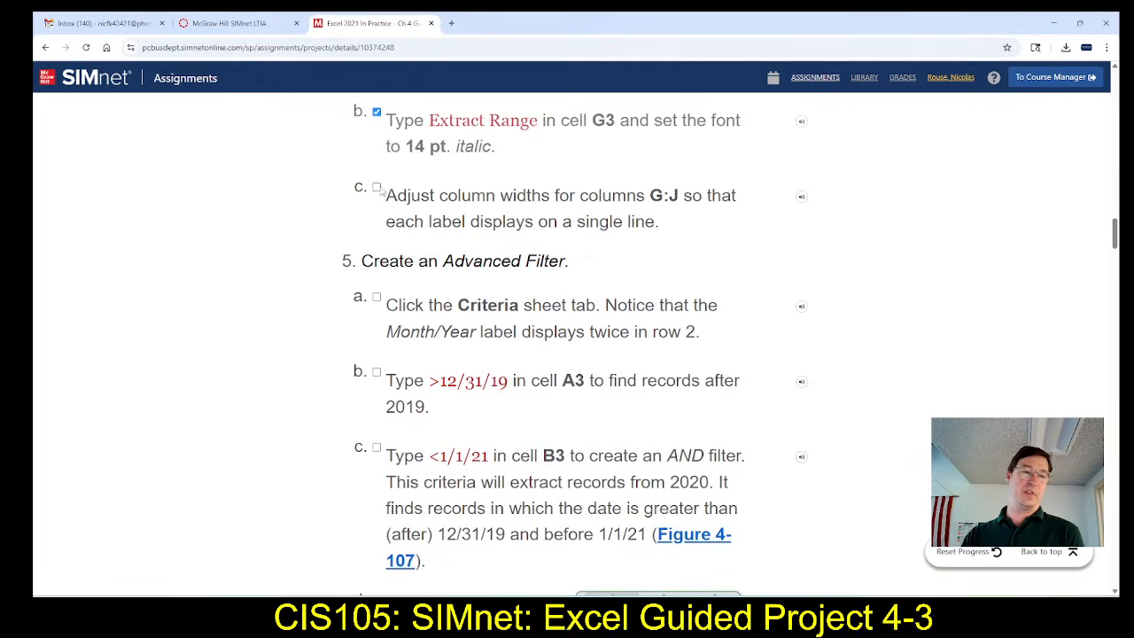
pyautogui.click(376, 187)
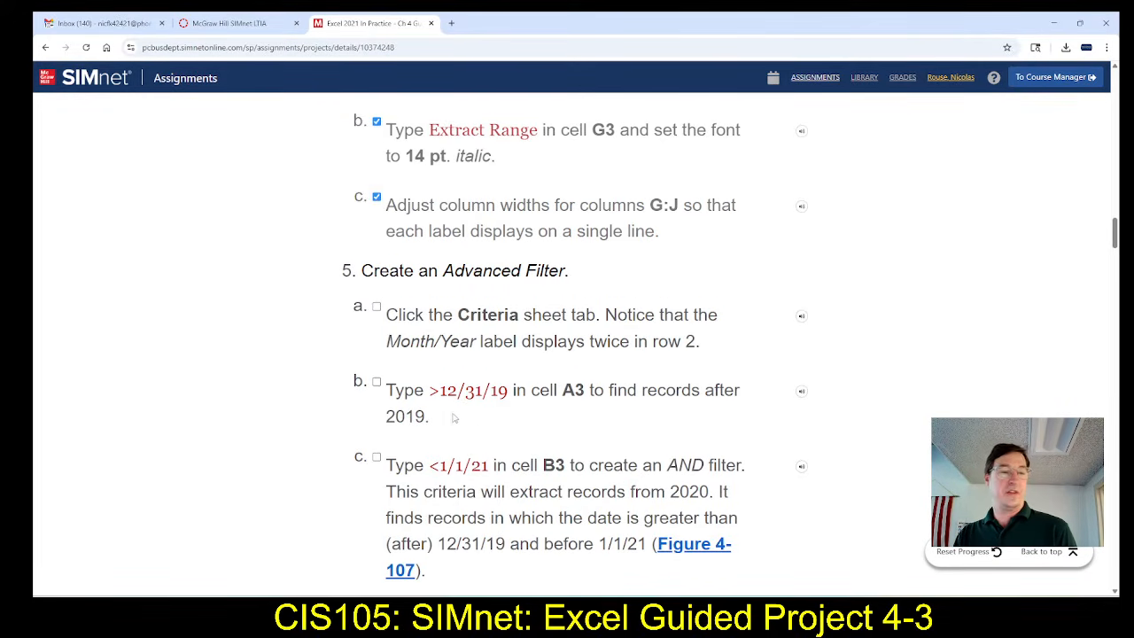
pyautogui.scroll(-1, 483, 420)
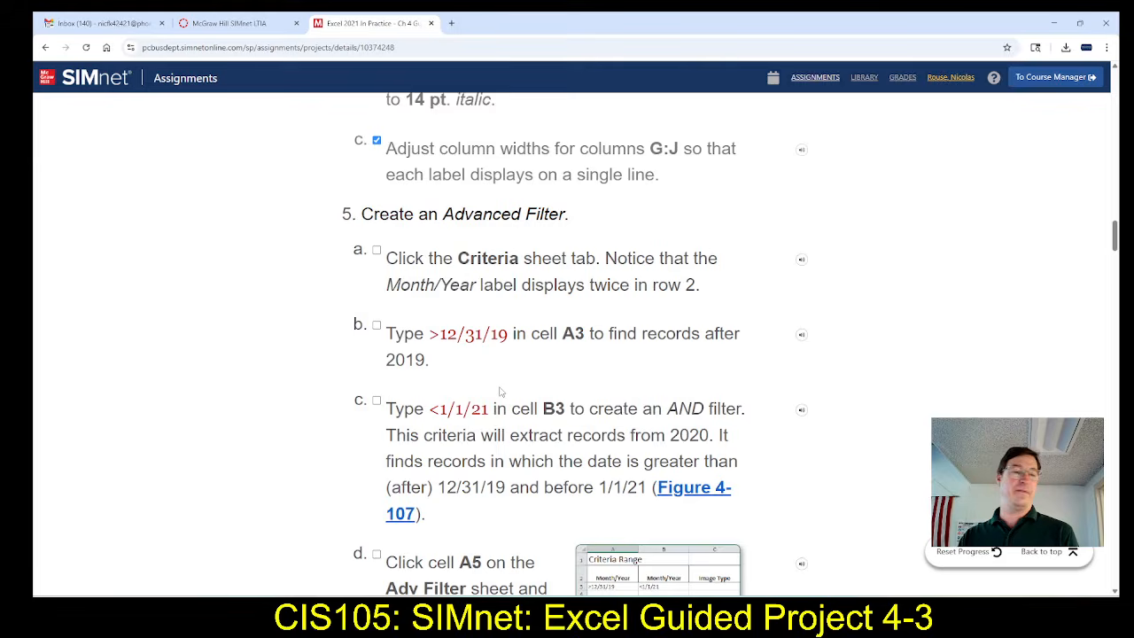
pyautogui.hotkey('alt', 'Tab')
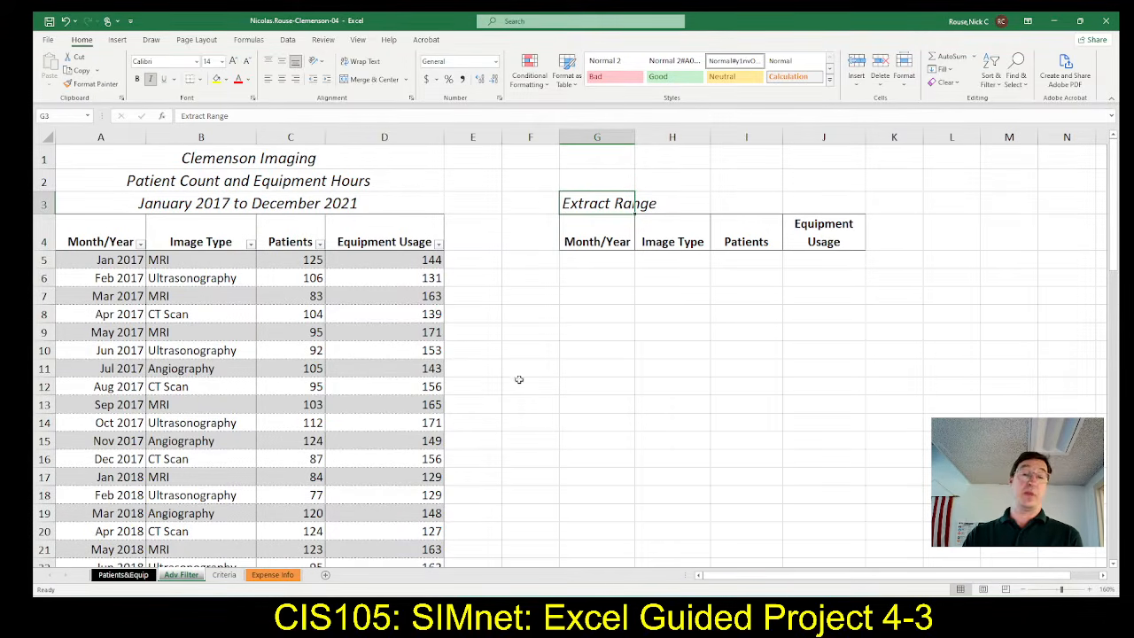
# Check instruction 5a on the SIMnet page, and open the Criteria sheet in Excel.
pyautogui.hotkey('alt', 'Tab')
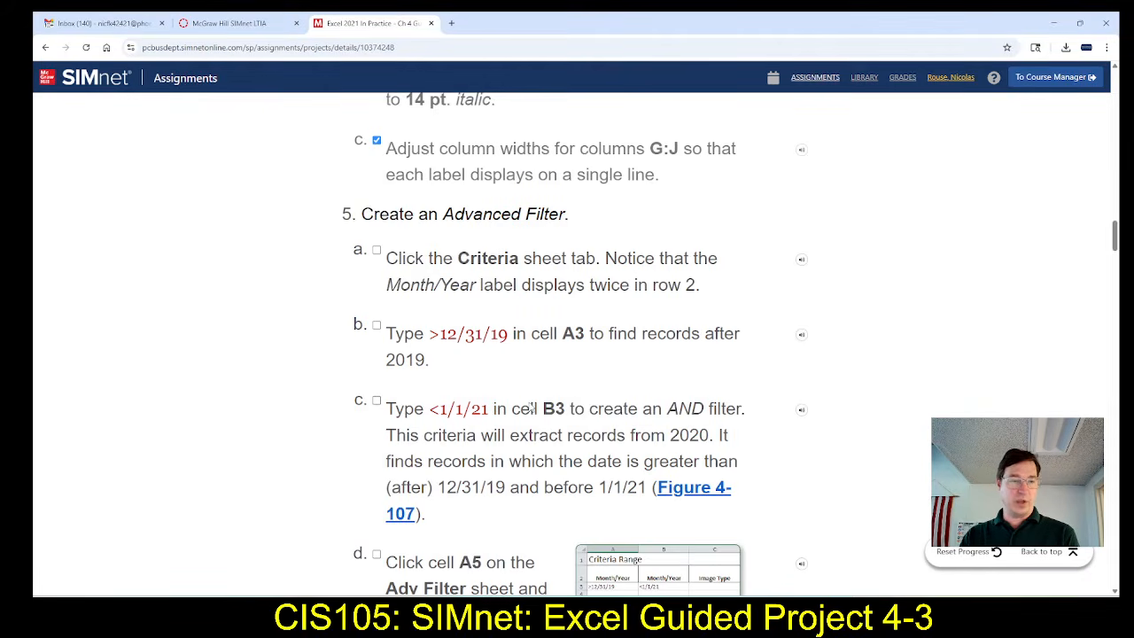
pyautogui.scroll(-1, 556, 429)
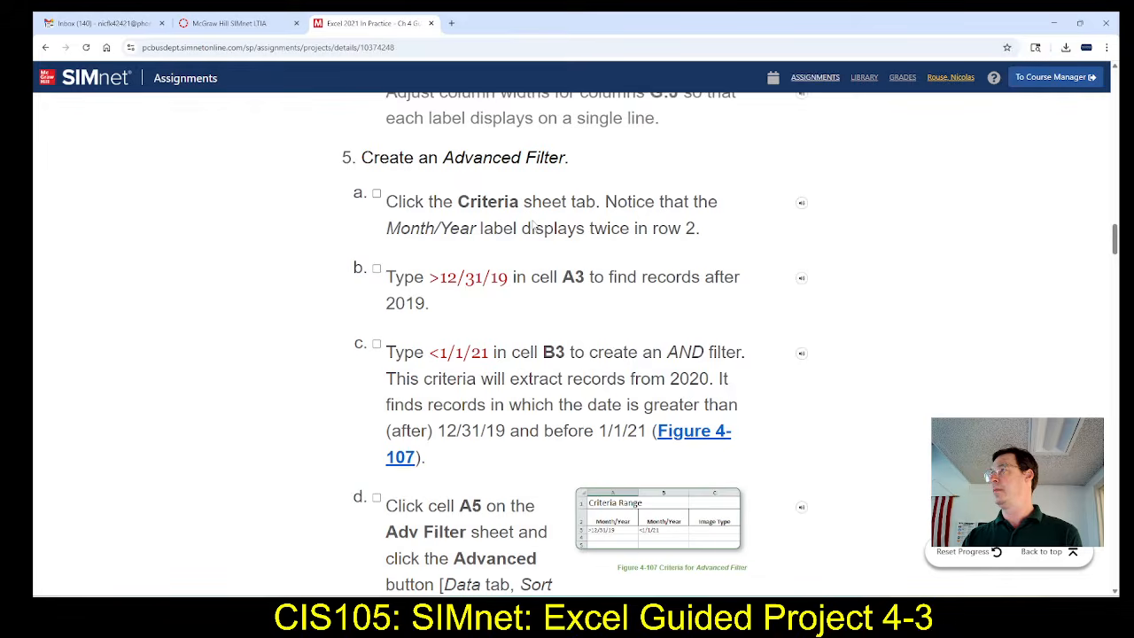
pyautogui.hotkey('alt', 'Tab')
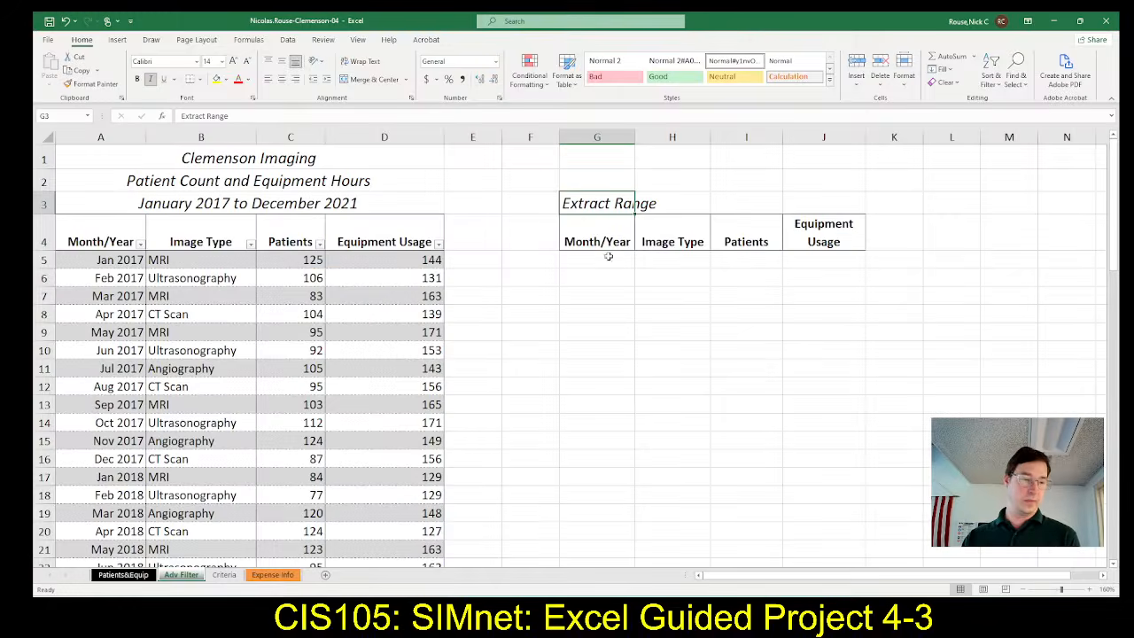
pyautogui.click(232, 576)
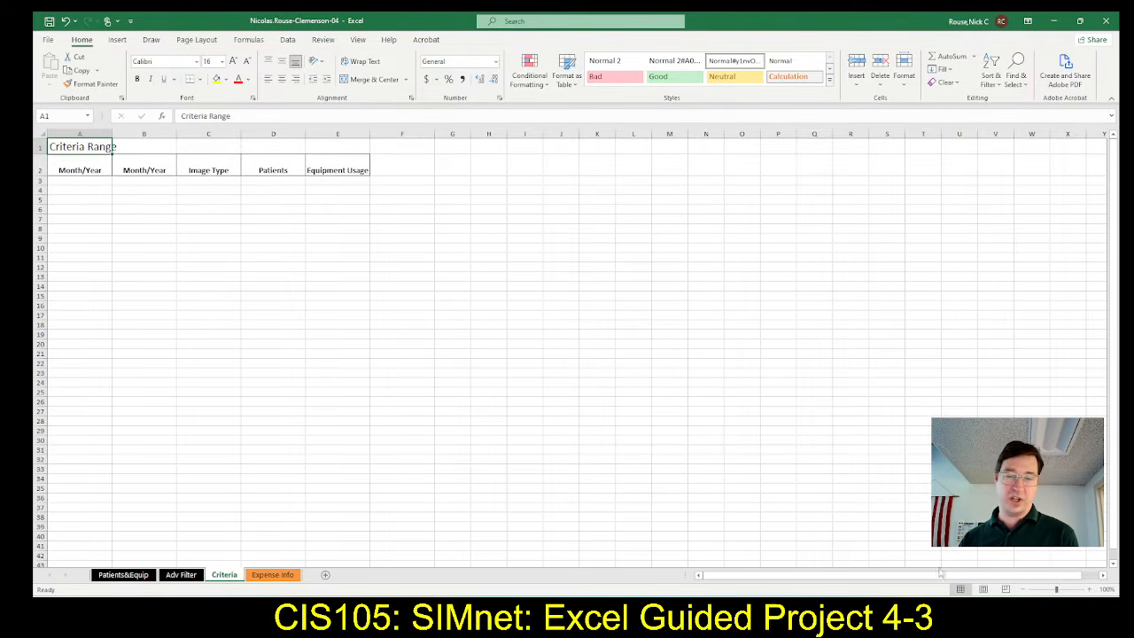
pyautogui.click(1091, 590)
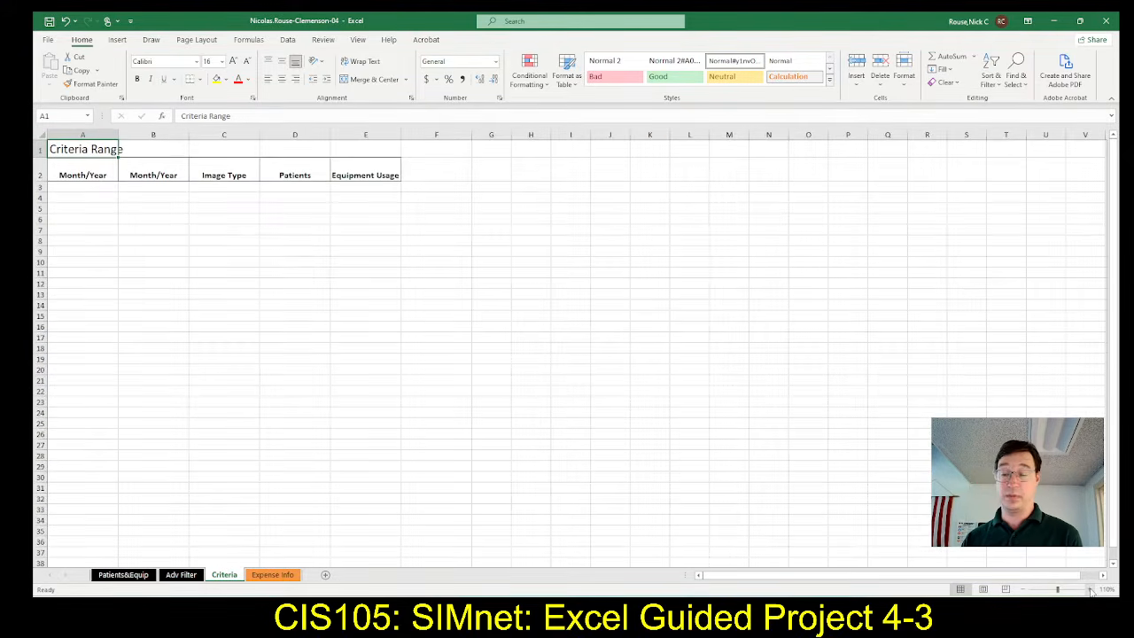
pyautogui.click(1090, 590)
pyautogui.click(1090, 590)
pyautogui.click(1090, 589)
pyautogui.click(1090, 590)
pyautogui.click(1090, 590)
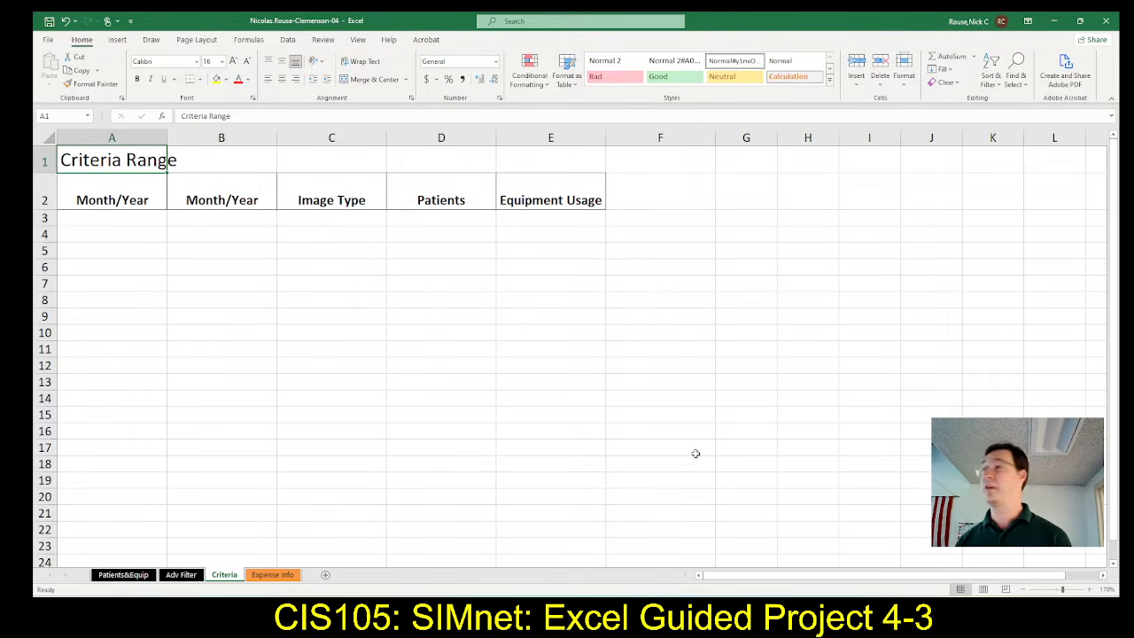
# Switch to the SIMnet page and review instructions 5b and 5c for the date criteria in cells A3 and B3.
pyautogui.hotkey('alt', 'Tab')
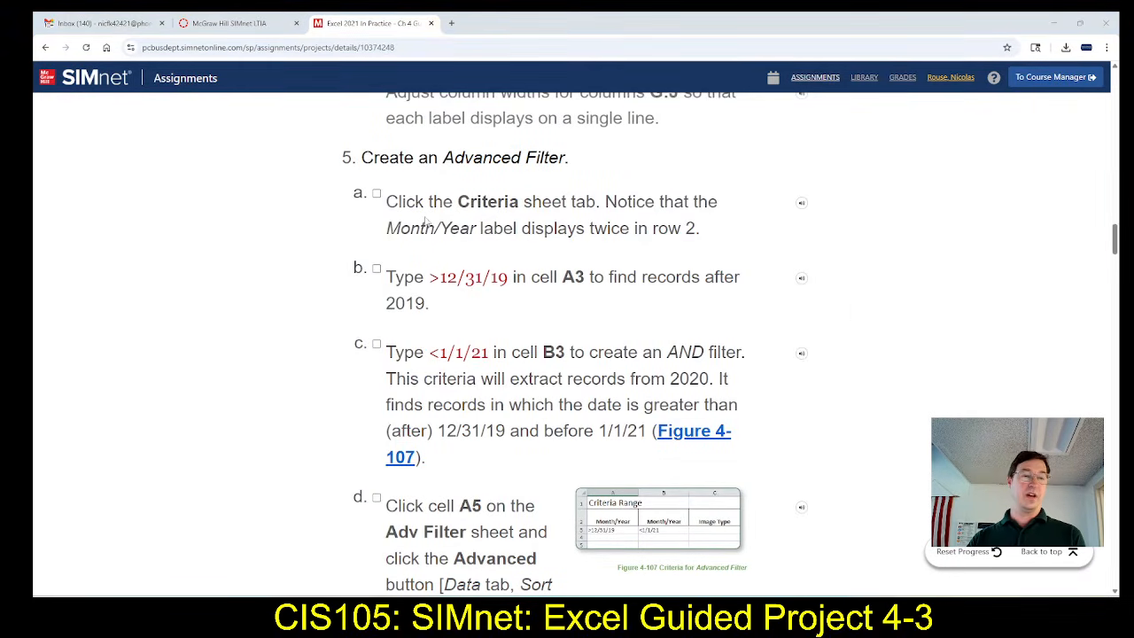
pyautogui.hotkey('alt', 'Tab')
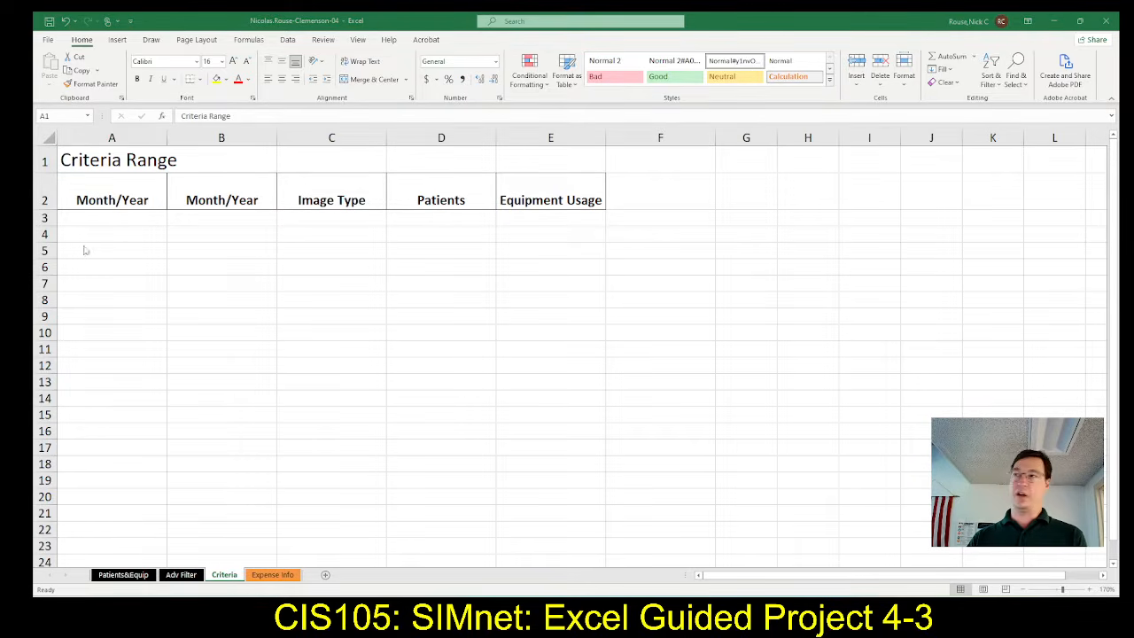
pyautogui.hotkey('alt', 'Tab')
pyautogui.hotkey('alt', 'Tab')
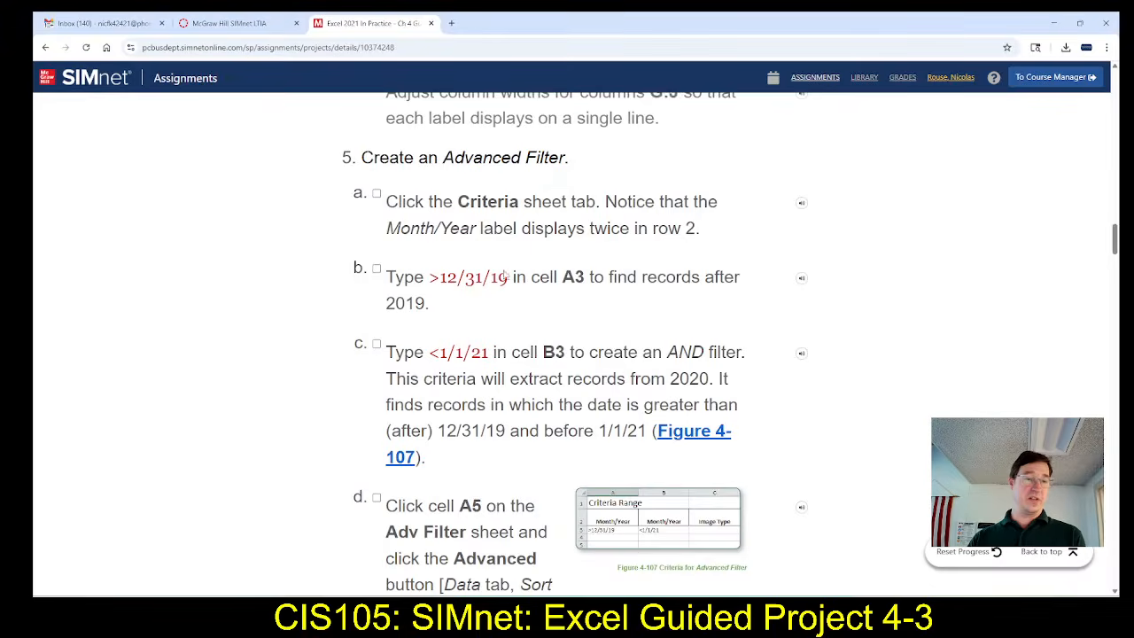
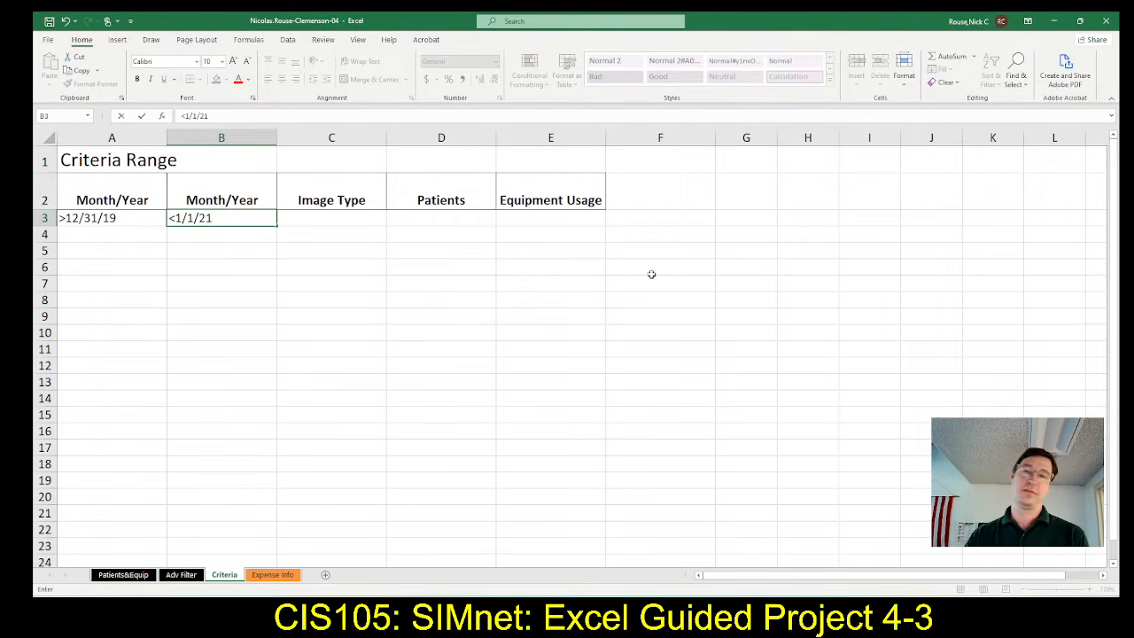
# Switch to the SIMnet page and mark instructions 5a, 5b and 5c as completed.
pyautogui.hotkey('alt', 'Tab')
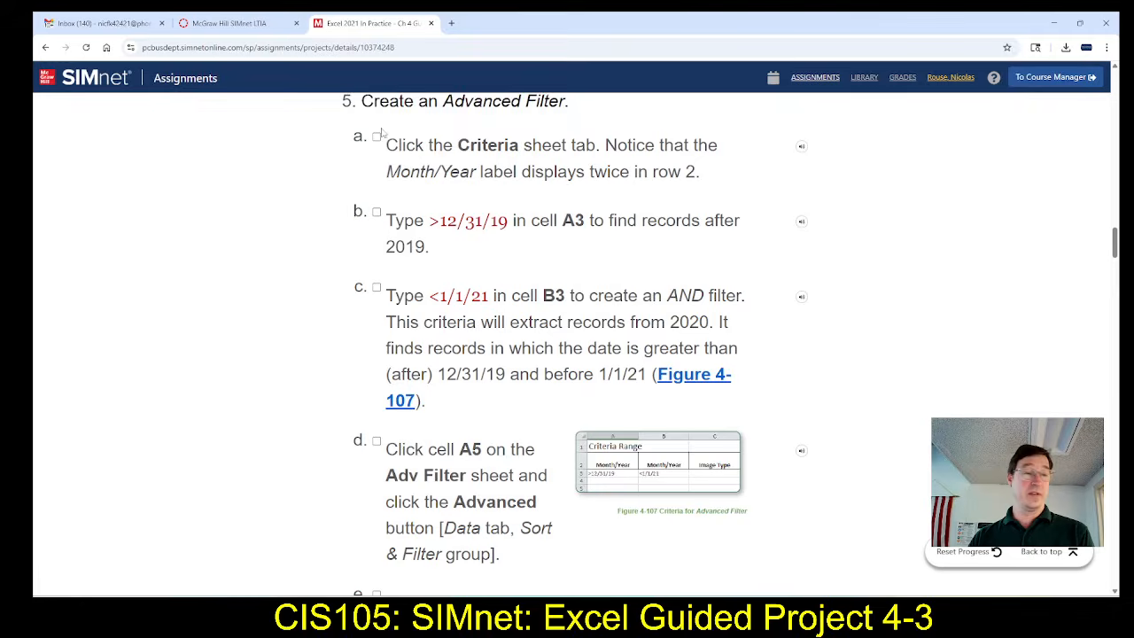
pyautogui.click(375, 214)
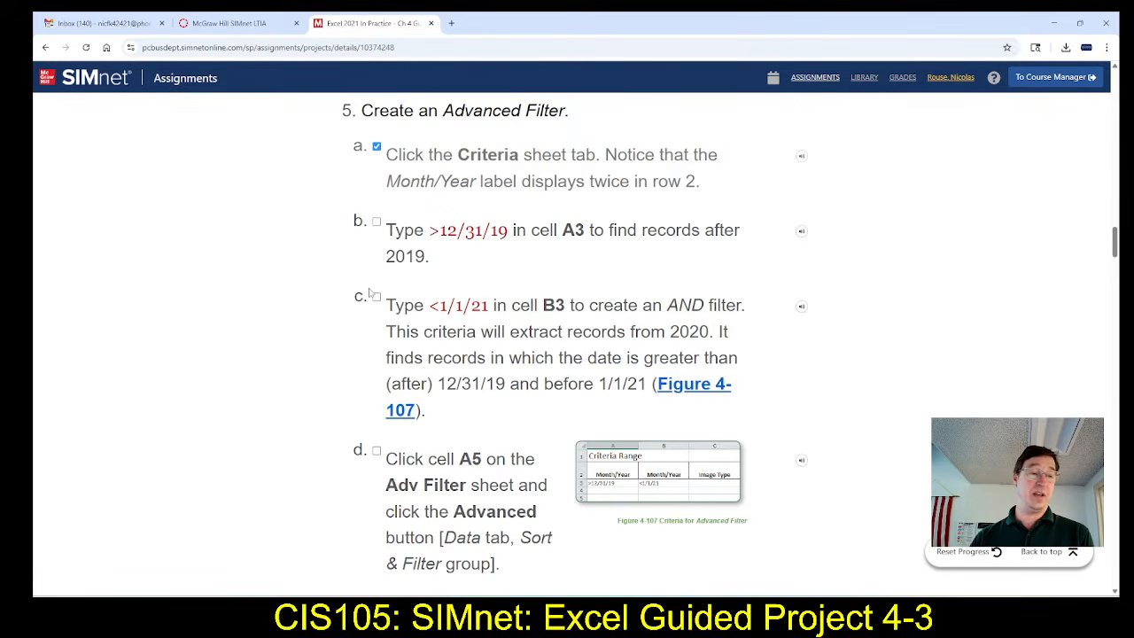
pyautogui.click(378, 225)
pyautogui.click(375, 316)
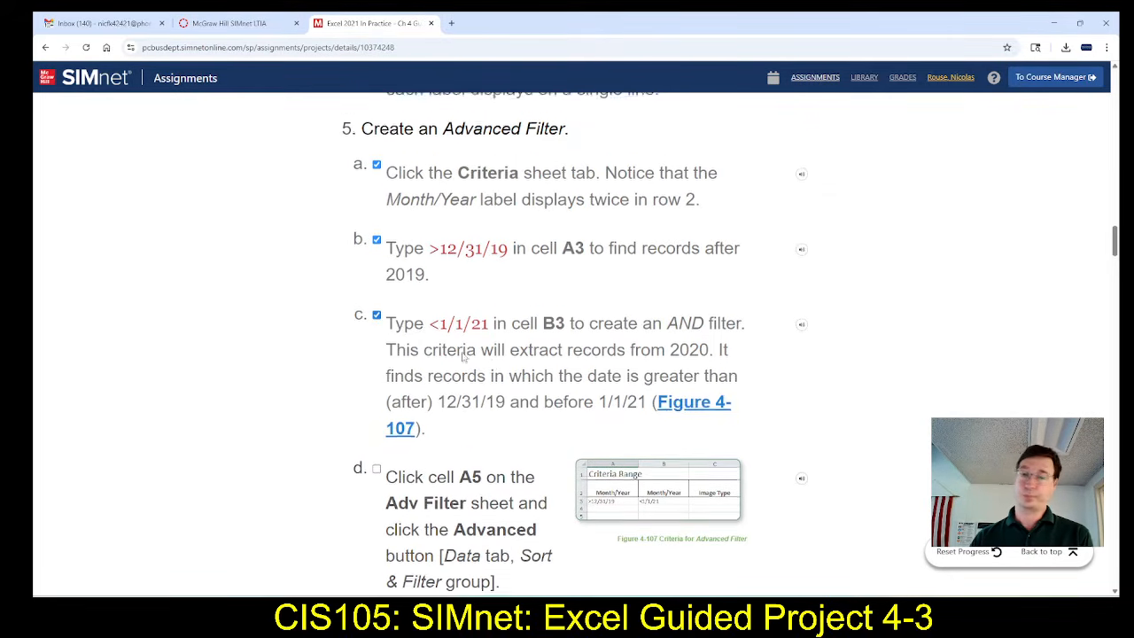
# Read instruction 5d on the SIMnet page, and complete the <1/1/21 entry in cell B3 of the Criteria sheet in Excel.
pyautogui.scroll(-2, 526, 361)
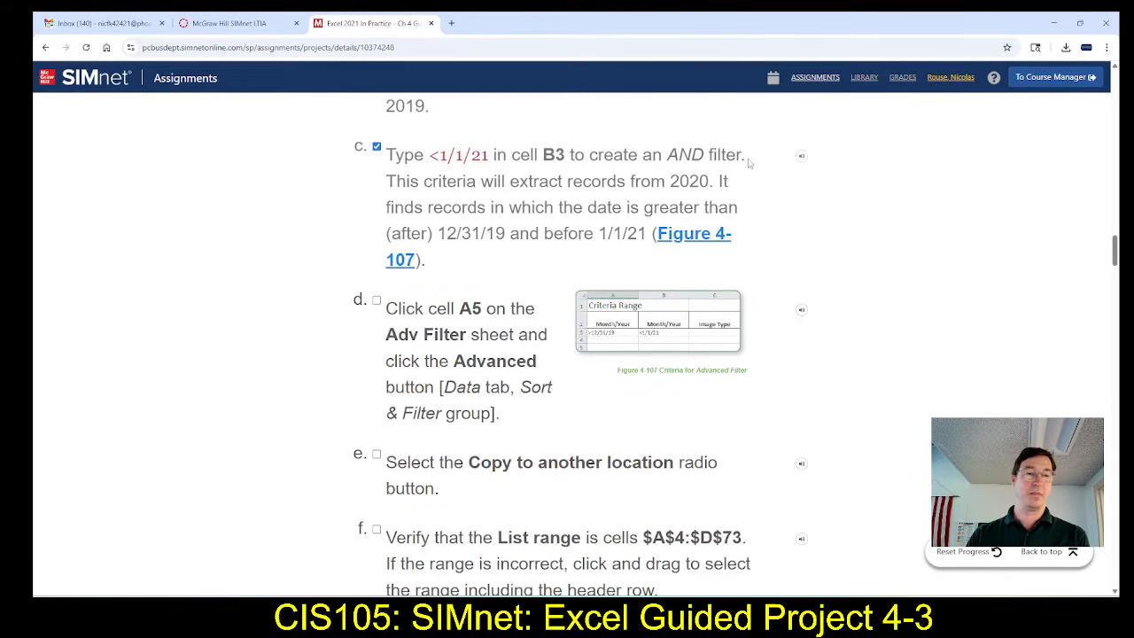
pyautogui.scroll(1, 458, 156)
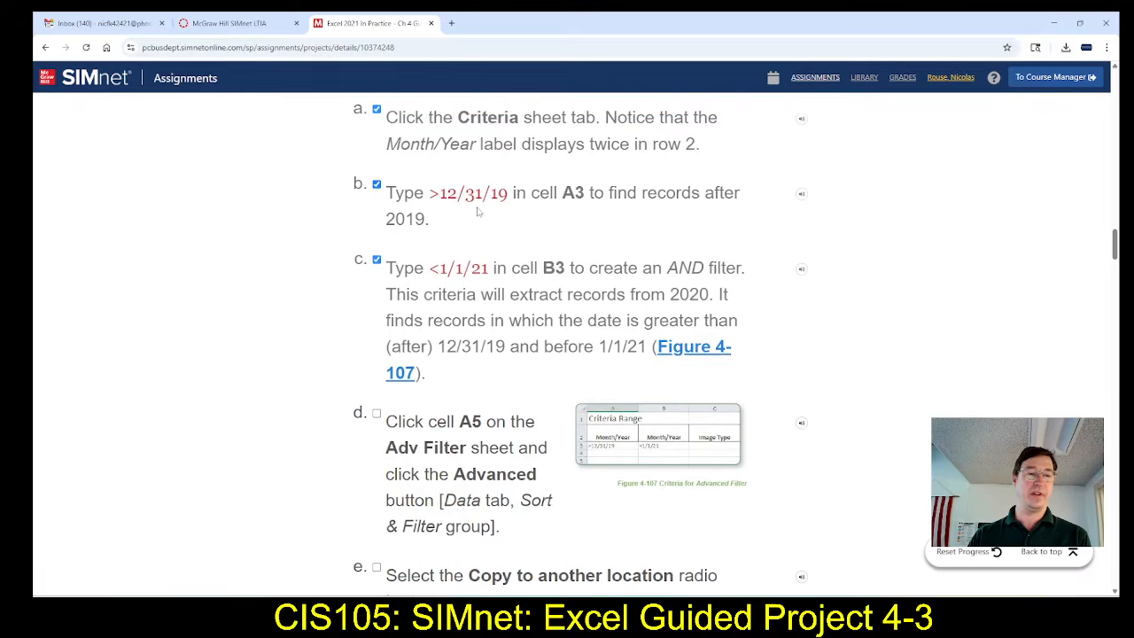
pyautogui.scroll(-2, 483, 225)
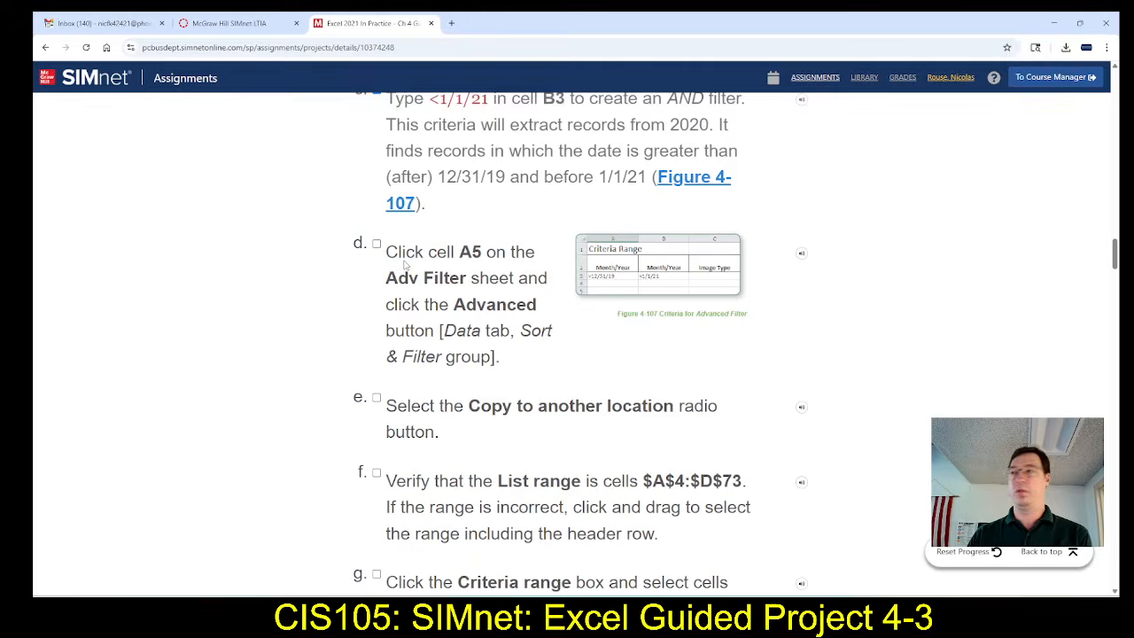
pyautogui.hotkey('alt', 'Tab')
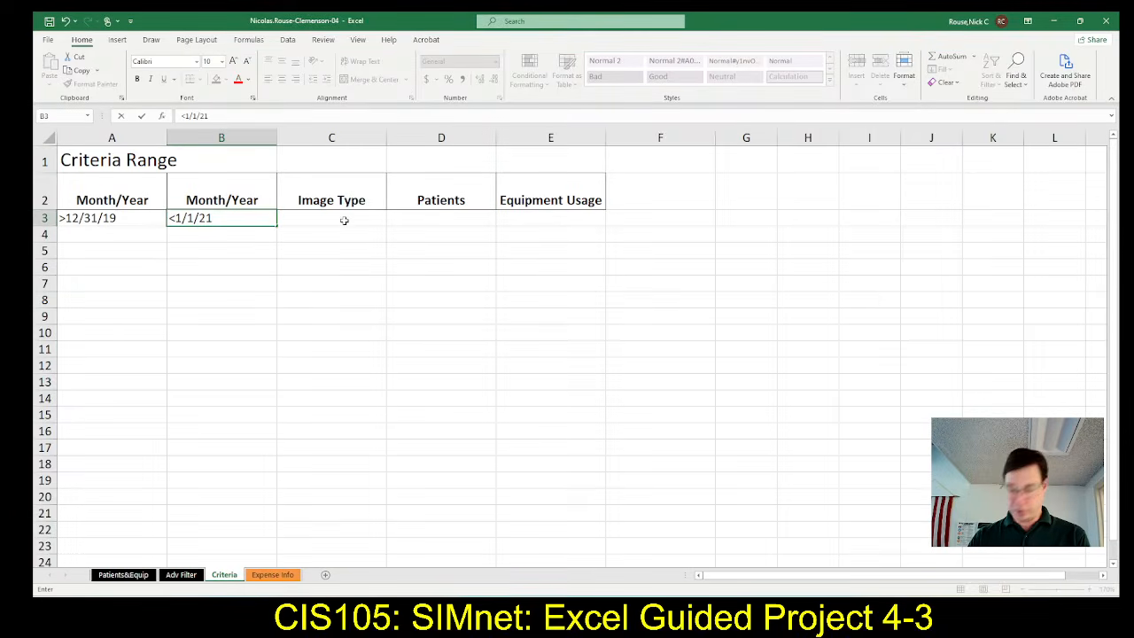
pyautogui.press('Return')
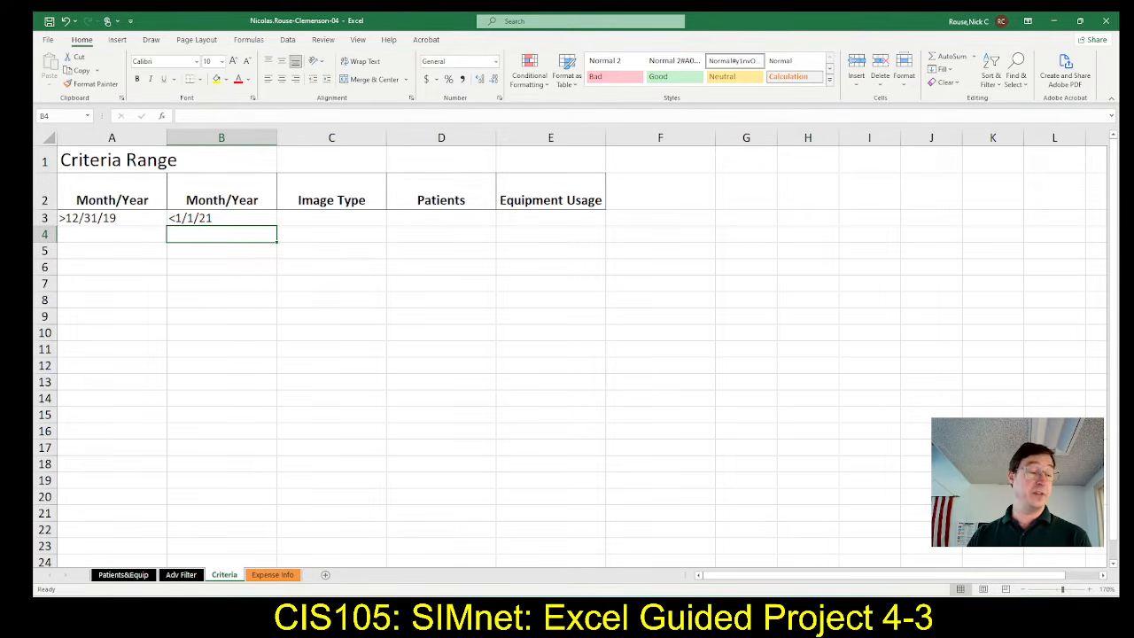
# Start an Advanced Filter from cell A5 on the Adv Filter sheet and set it to copy to another location.
pyautogui.click(181, 576)
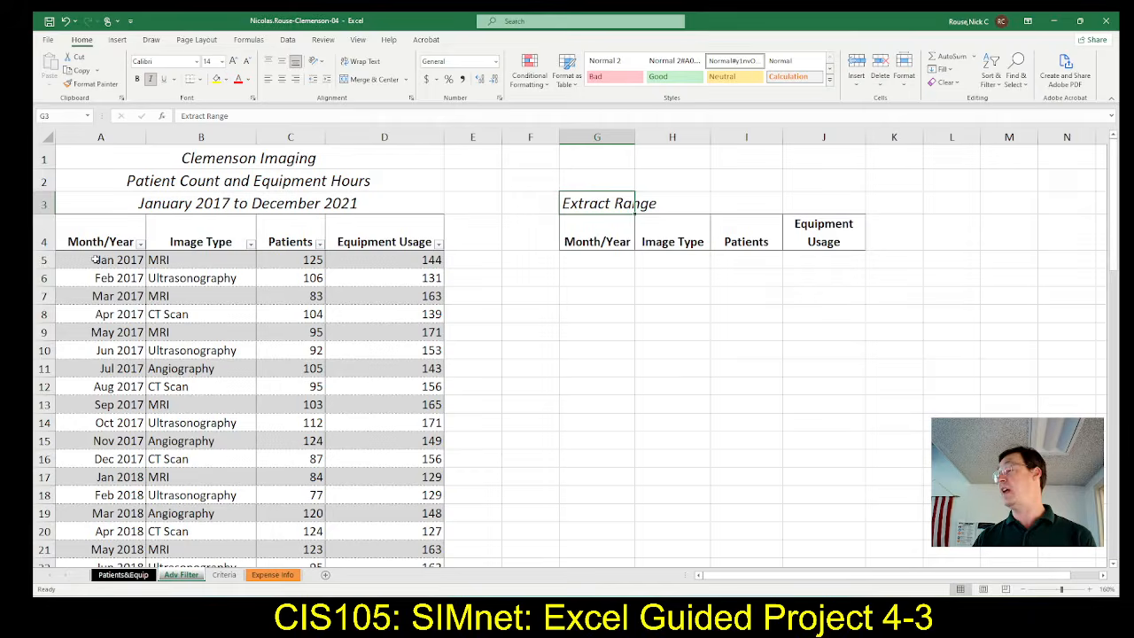
pyautogui.click(94, 259)
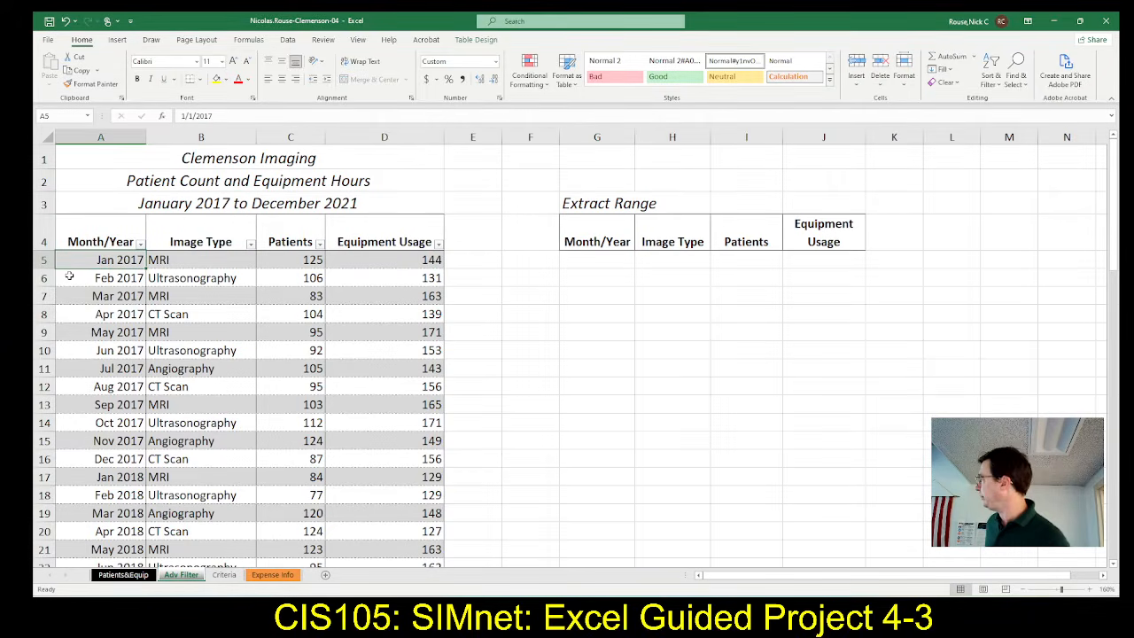
pyautogui.hotkey('alt', 'Tab')
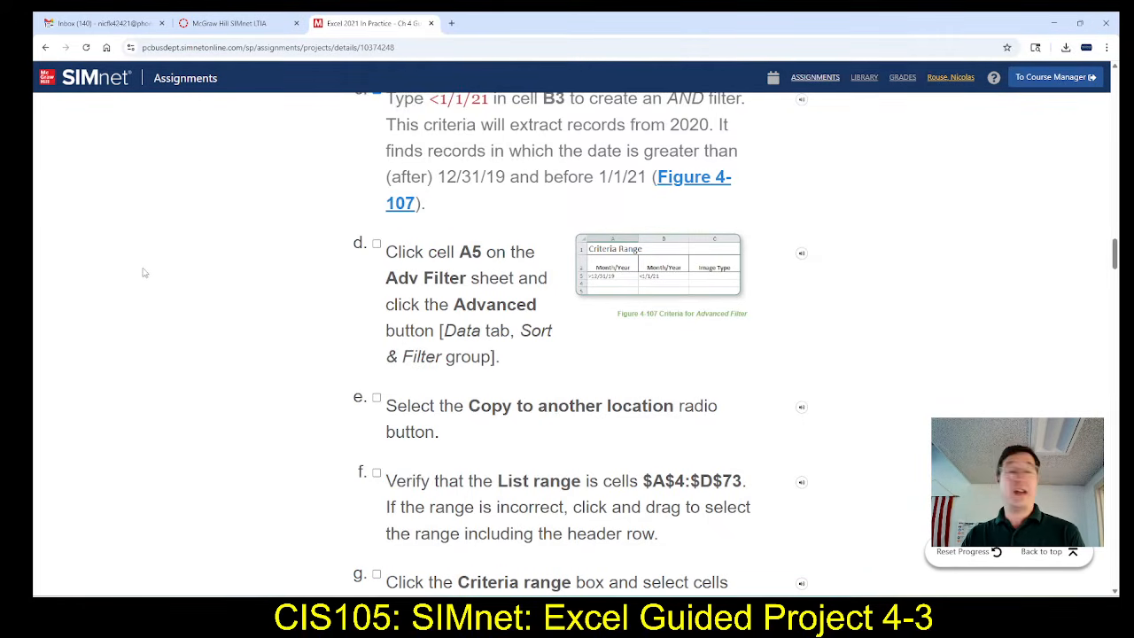
pyautogui.scroll(-1, 205, 355)
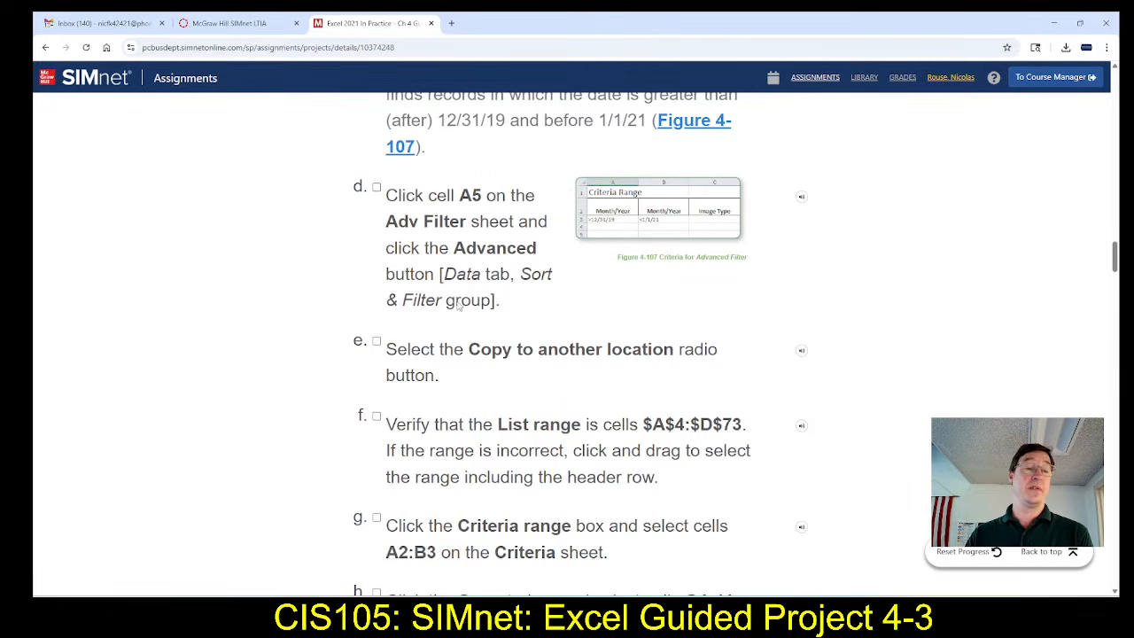
pyautogui.hotkey('alt', 'Tab')
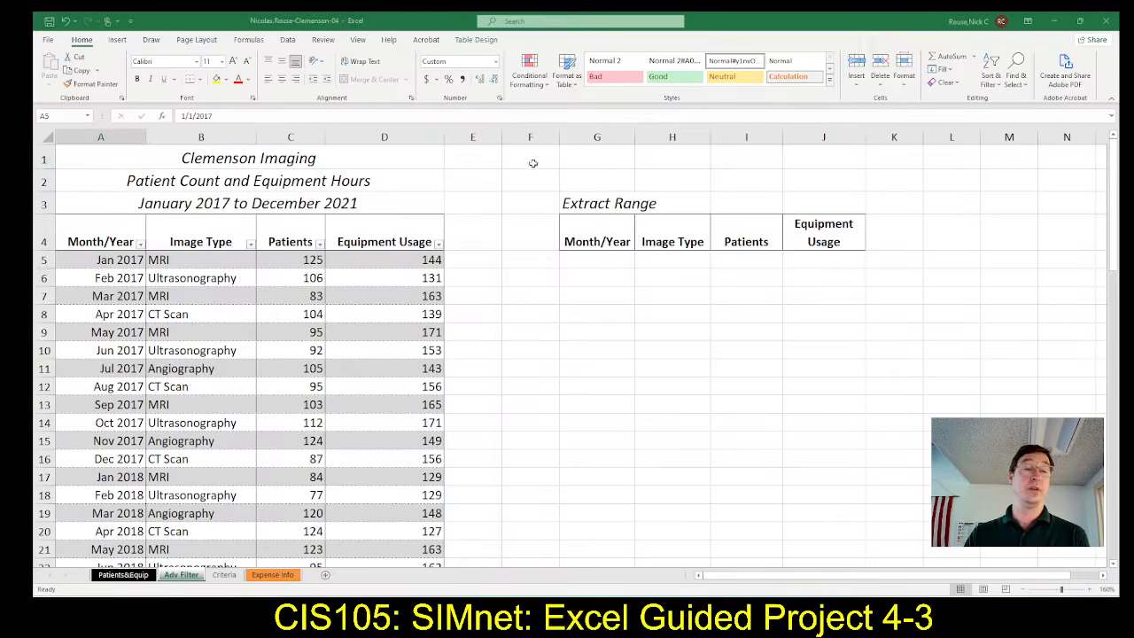
pyautogui.click(287, 40)
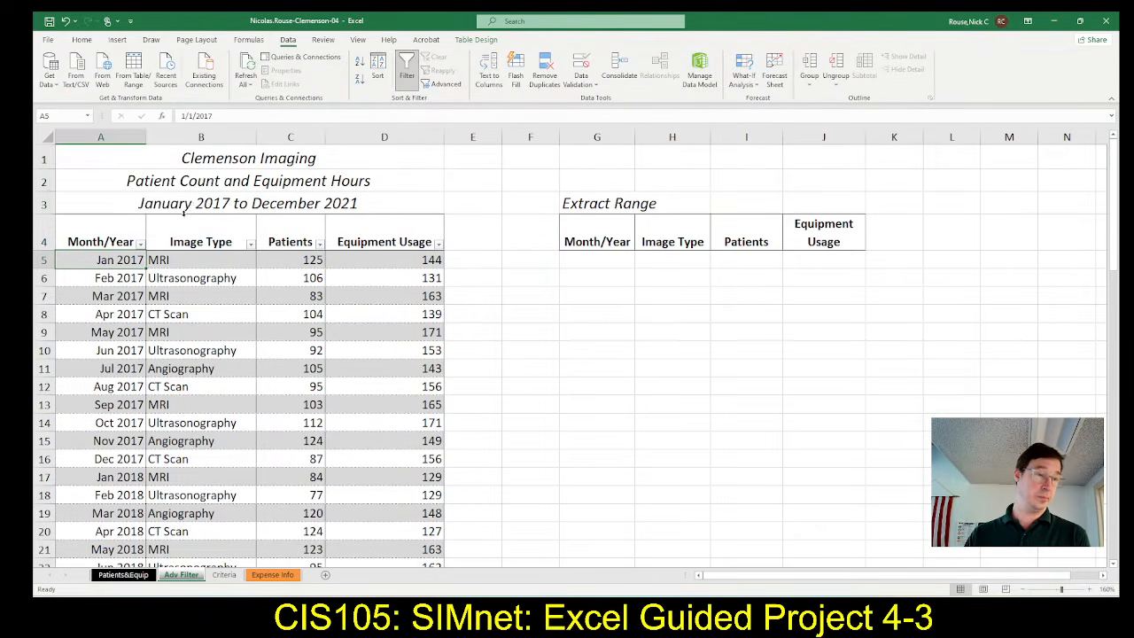
pyautogui.click(188, 215)
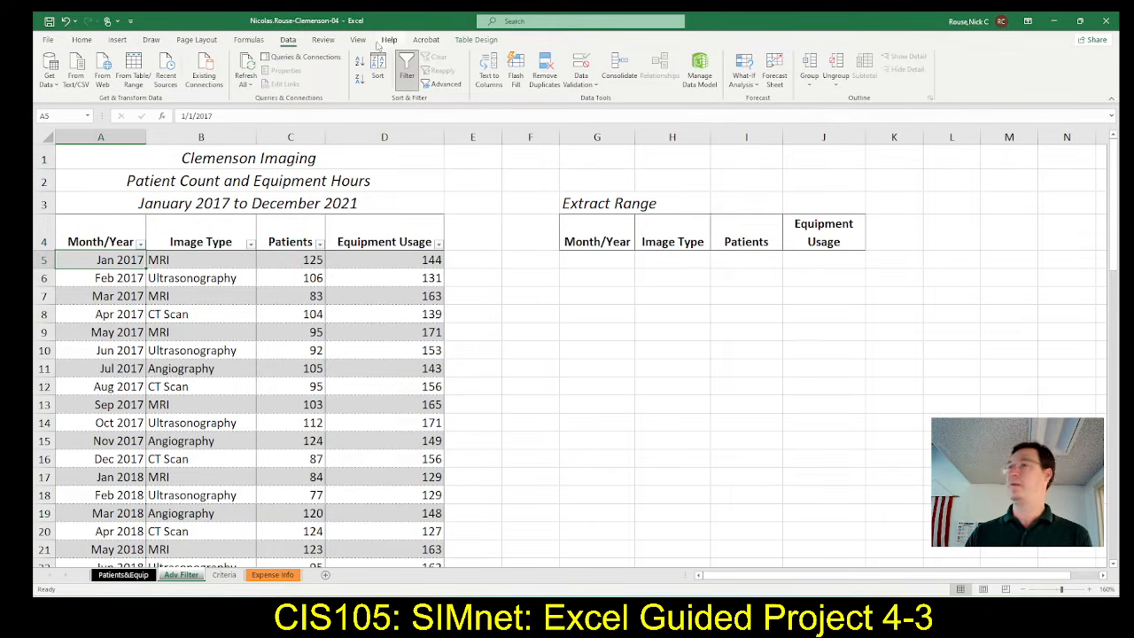
pyautogui.click(447, 85)
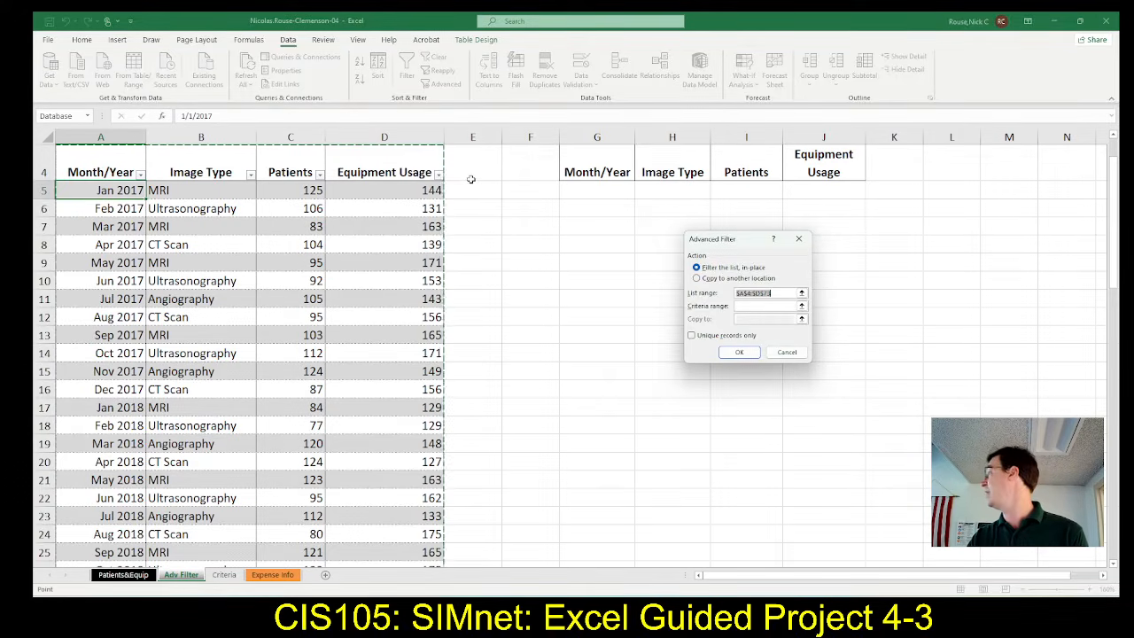
pyautogui.click(696, 278)
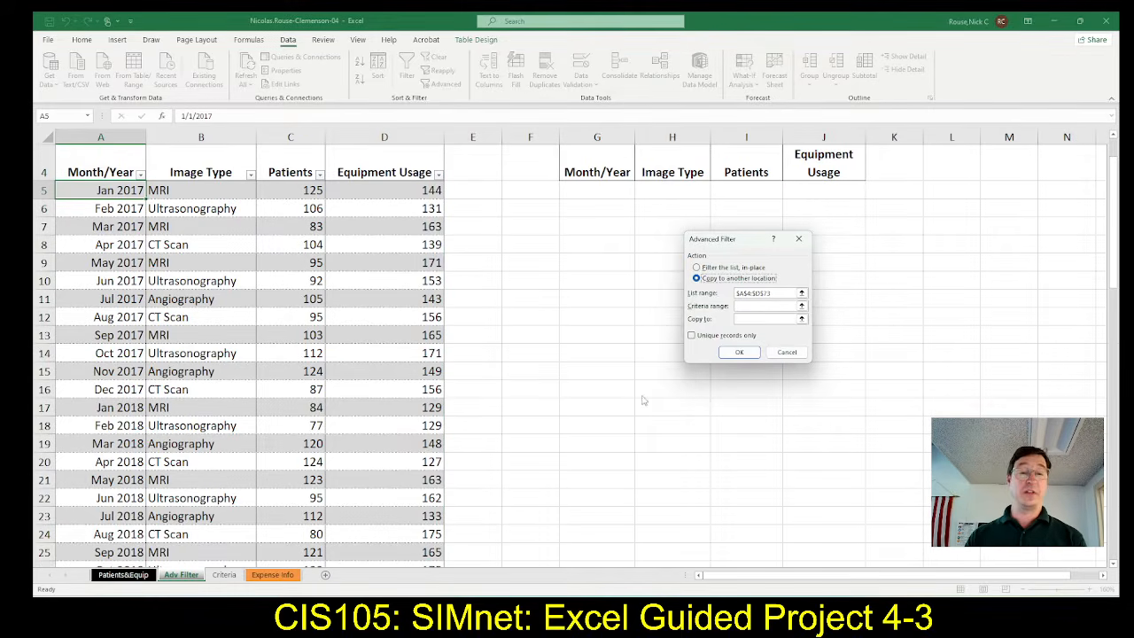
# Review instructions 5e to 5h on the SIMnet page, and return to the Advanced Filter dialog in Excel.
pyautogui.hotkey('alt', 'Tab')
pyautogui.hotkey('alt', 'Tab')
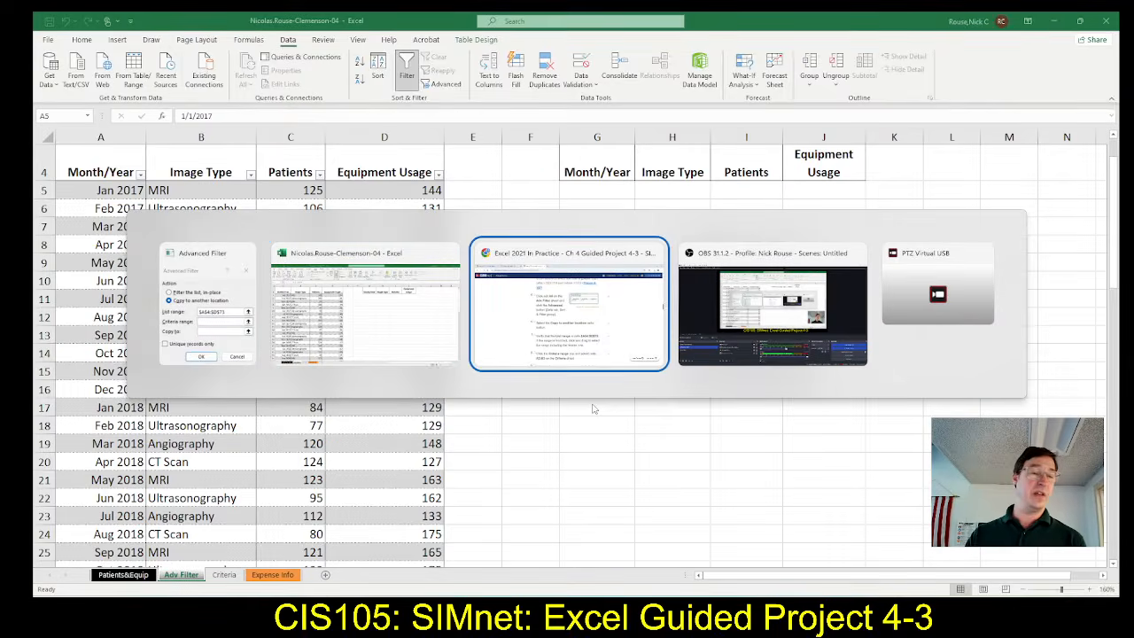
pyautogui.scroll(-1, 594, 410)
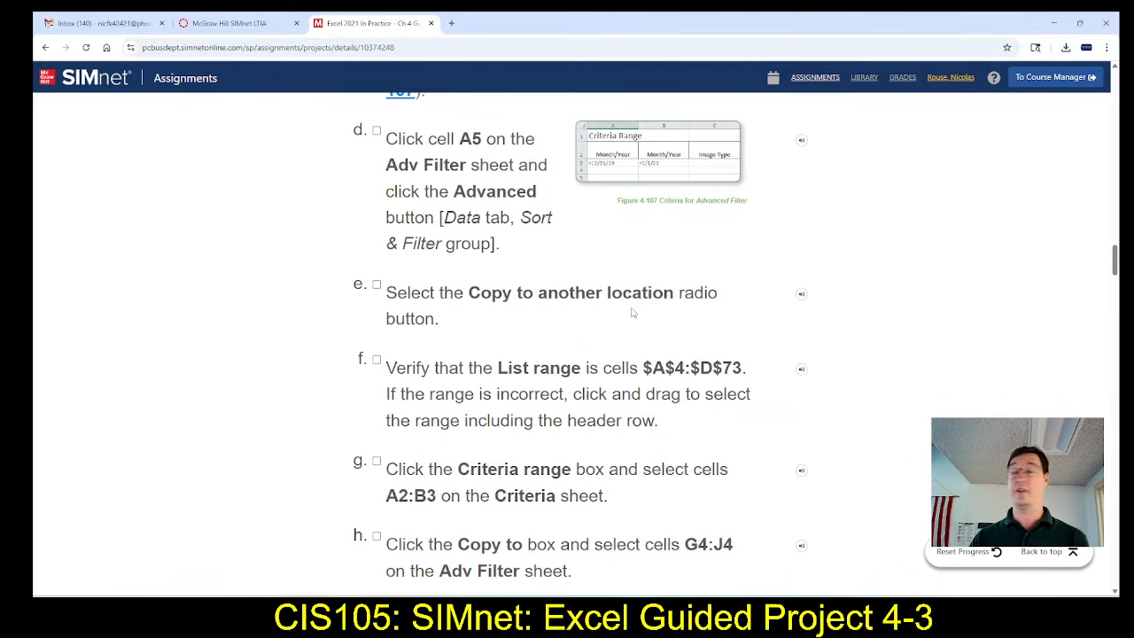
pyautogui.scroll(-1, 633, 312)
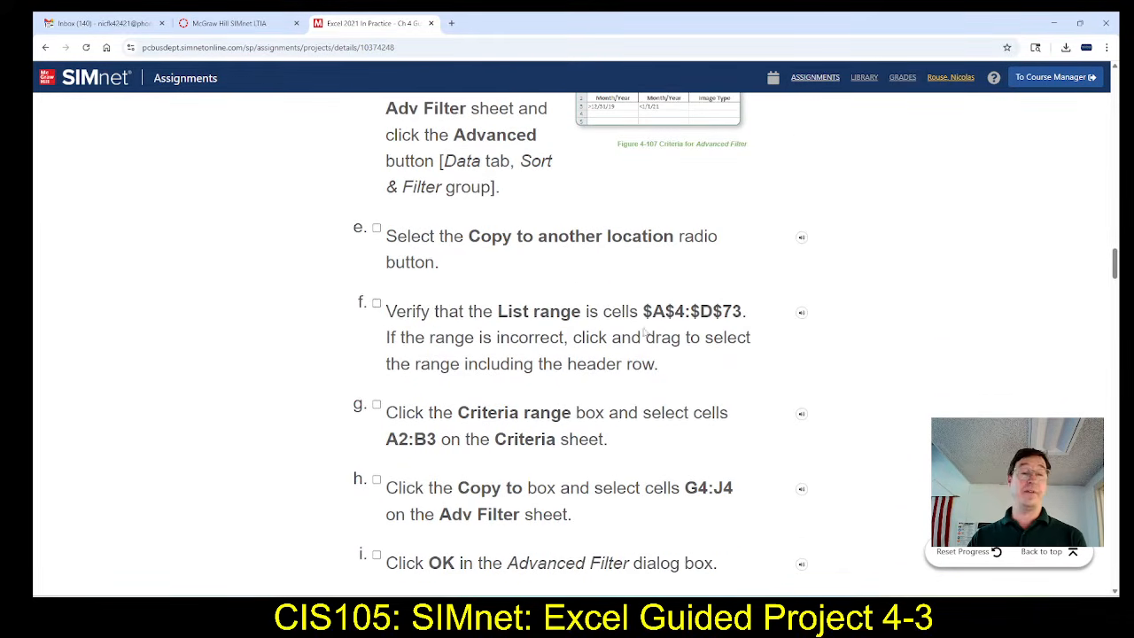
pyautogui.hotkey('alt', 'Tab')
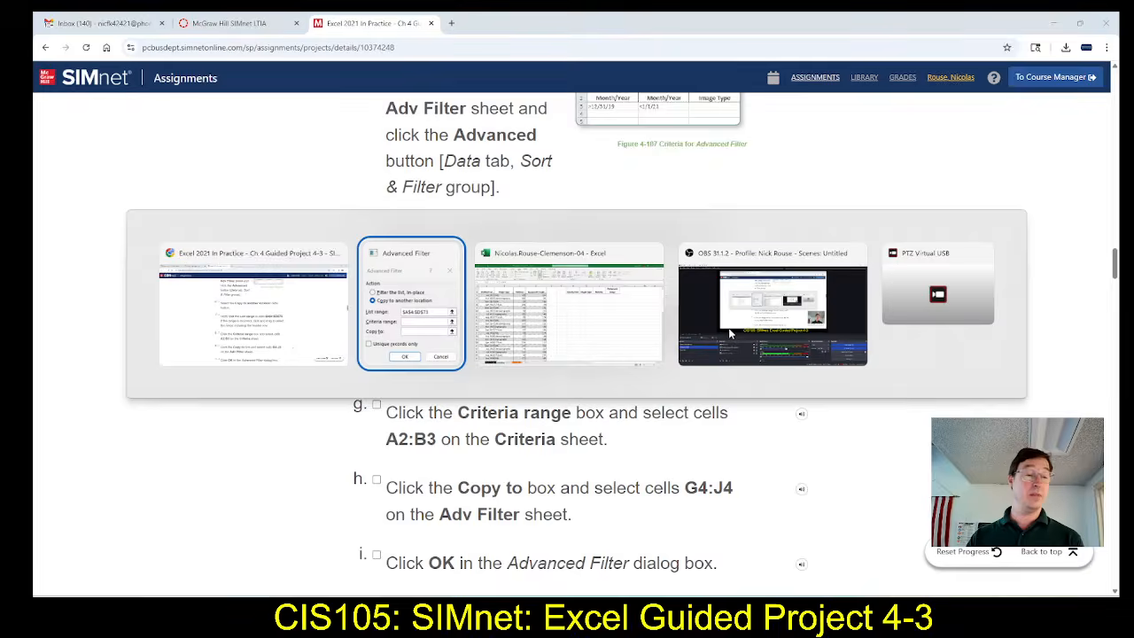
pyautogui.hotkey('alt', 'Tab')
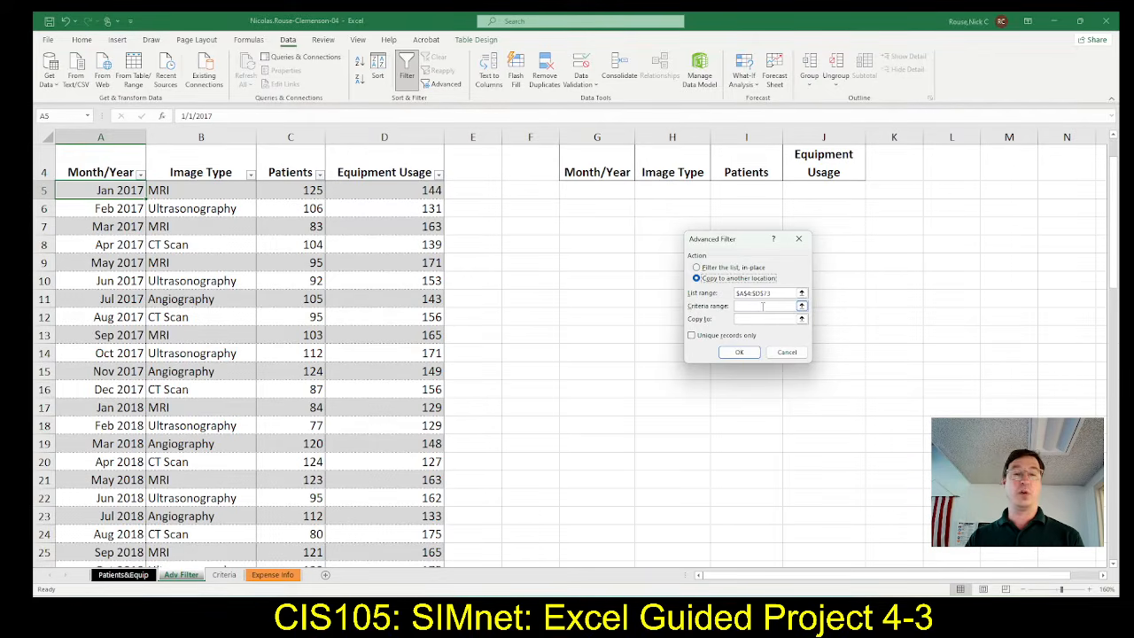
# Switch to the SIMnet page and read instructions 5g to 5i on the criteria range and the copy location.
pyautogui.click(758, 307)
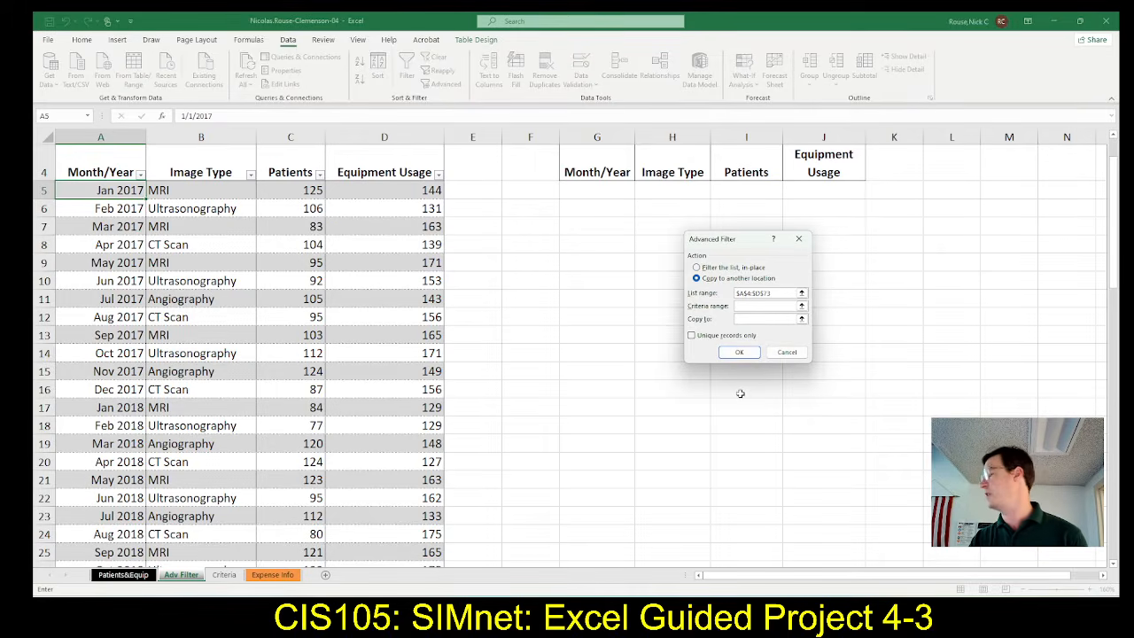
pyautogui.hotkey('alt', 'Tab')
pyautogui.hotkey('alt', 'Tab')
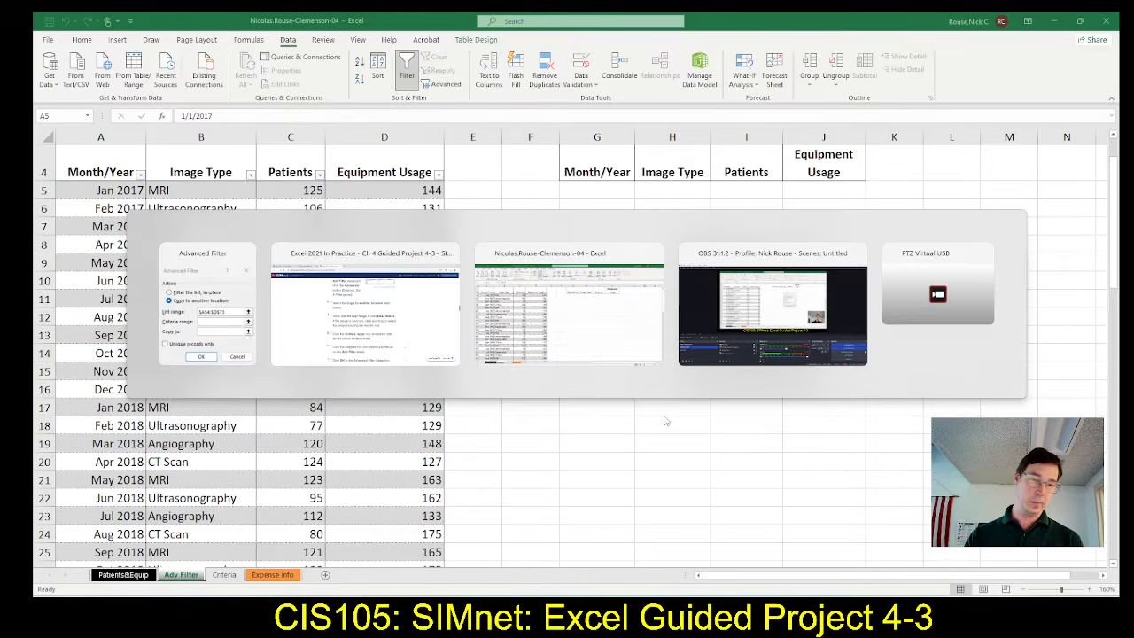
pyautogui.hotkey('alt', 'Tab')
pyautogui.hotkey('alt', 'Tab')
pyautogui.hotkey('alt', 'Tab')
pyautogui.hotkey('alt', 'Tab')
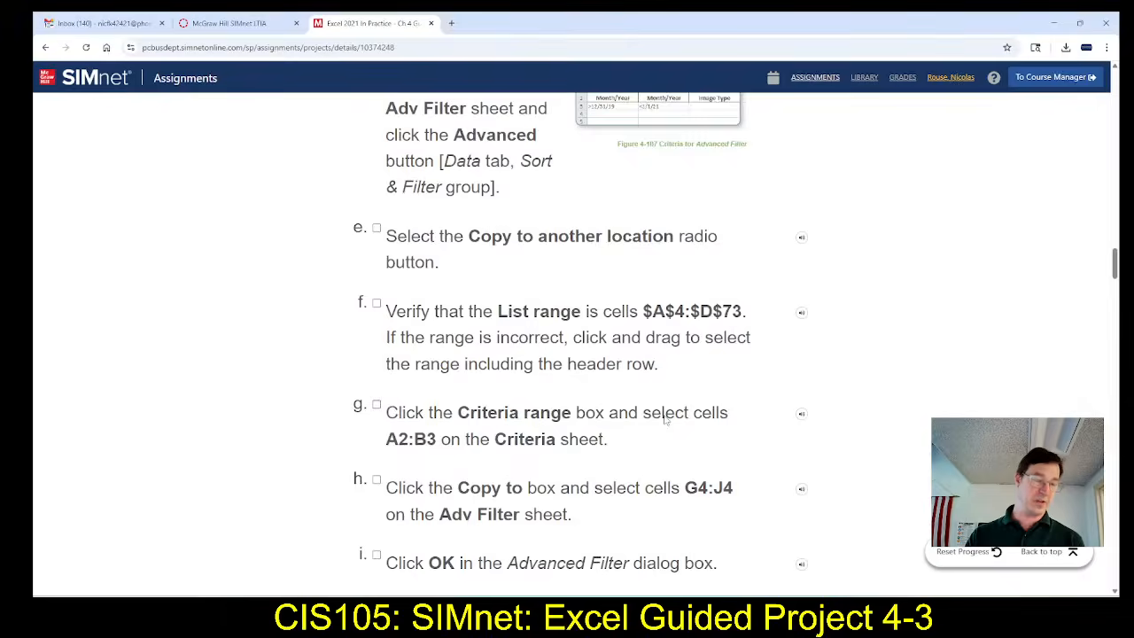
pyautogui.scroll(-3, 745, 449)
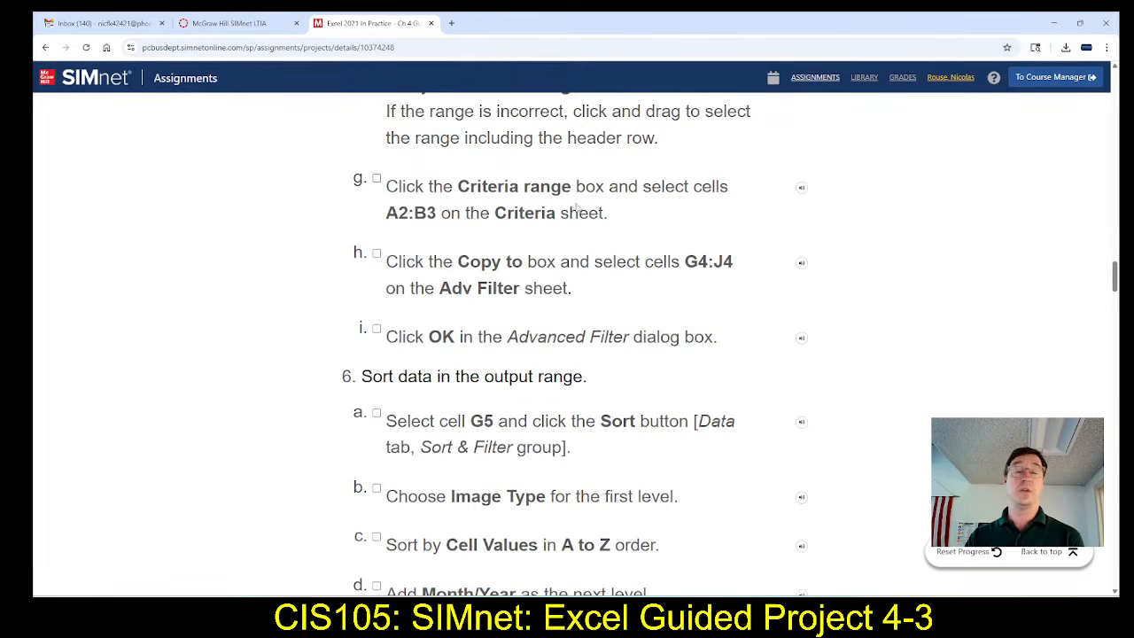
# Return to Excel and set the Advanced Filter criteria range to cells A2:B3 on the Criteria sheet.
pyautogui.hotkey('alt', 'Tab')
pyautogui.hotkey('alt', 'Tab')
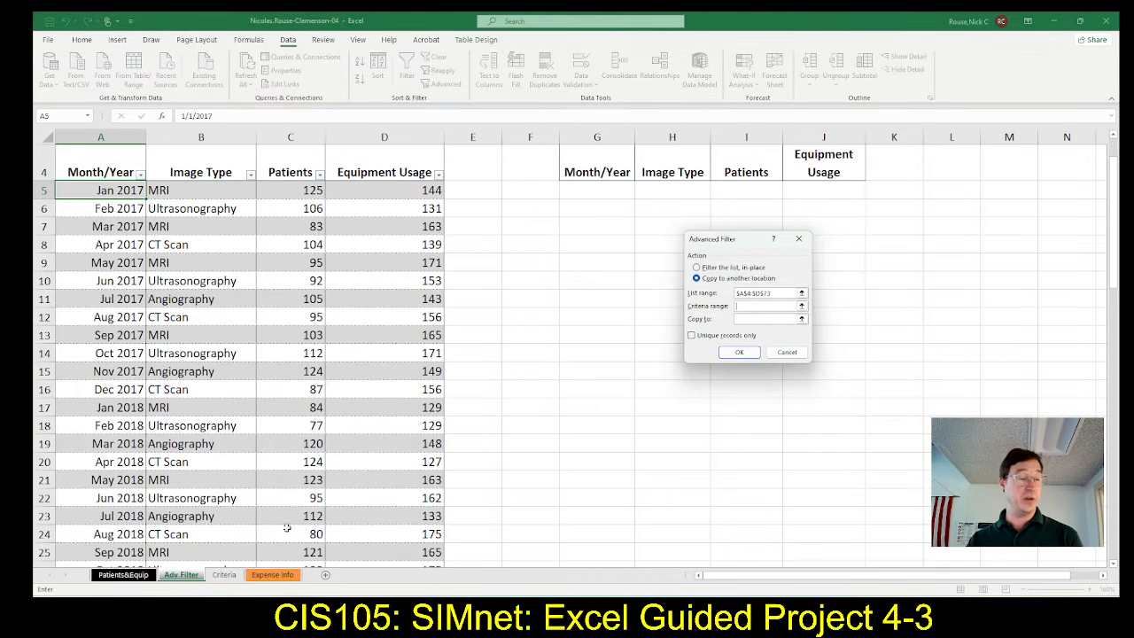
pyautogui.click(226, 574)
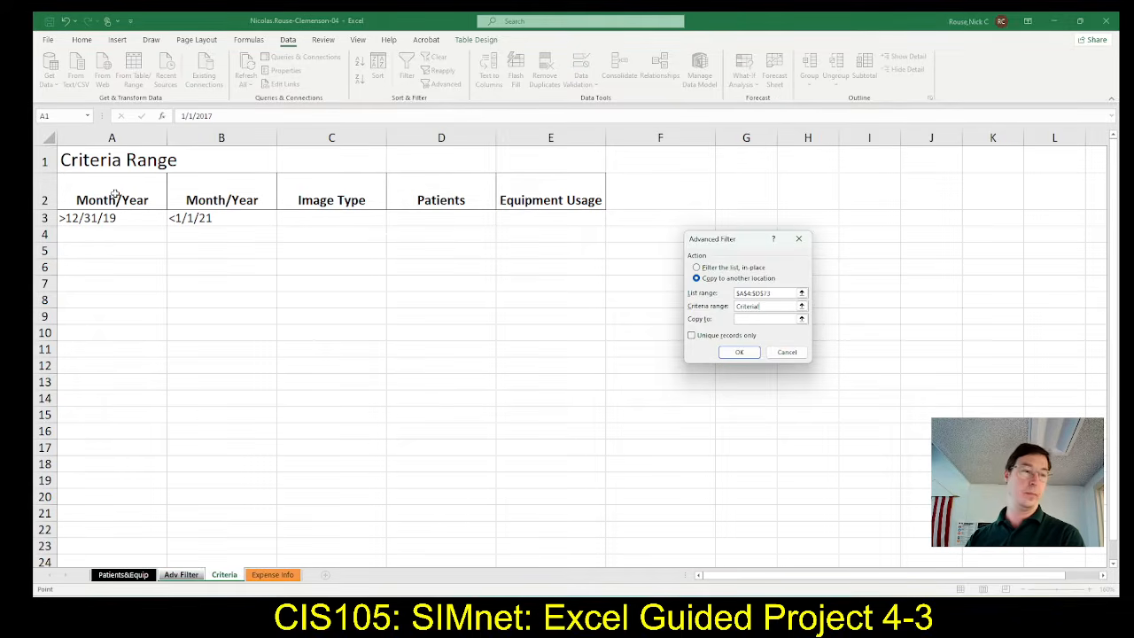
pyautogui.moveTo(114, 196); pyautogui.dragTo(180, 220)
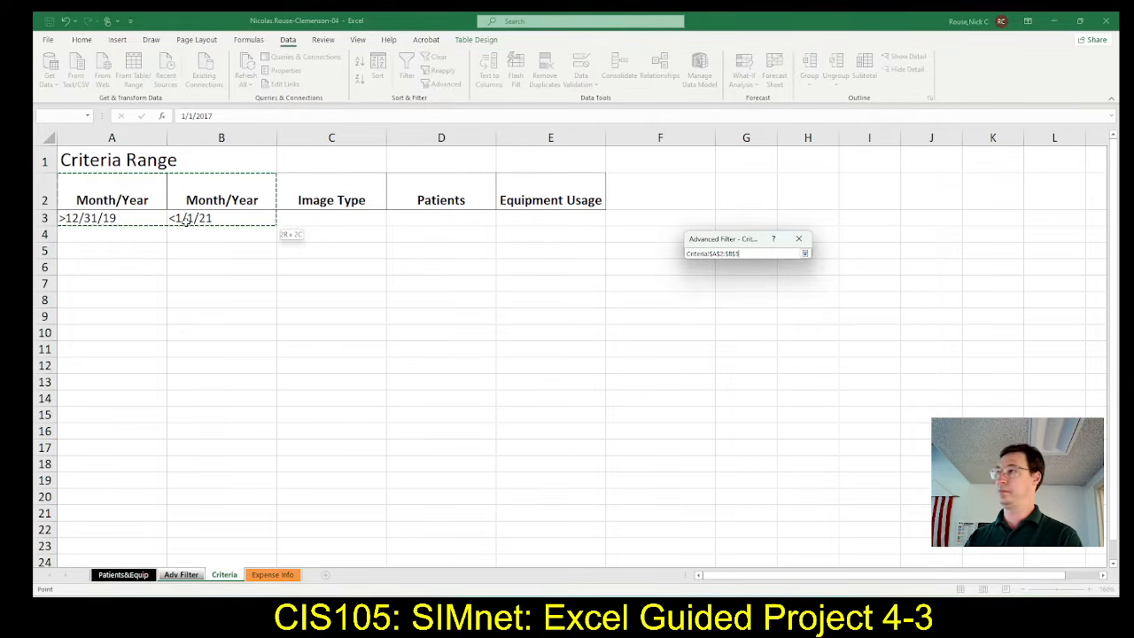
pyautogui.moveTo(186, 221); pyautogui.dragTo(186, 221)
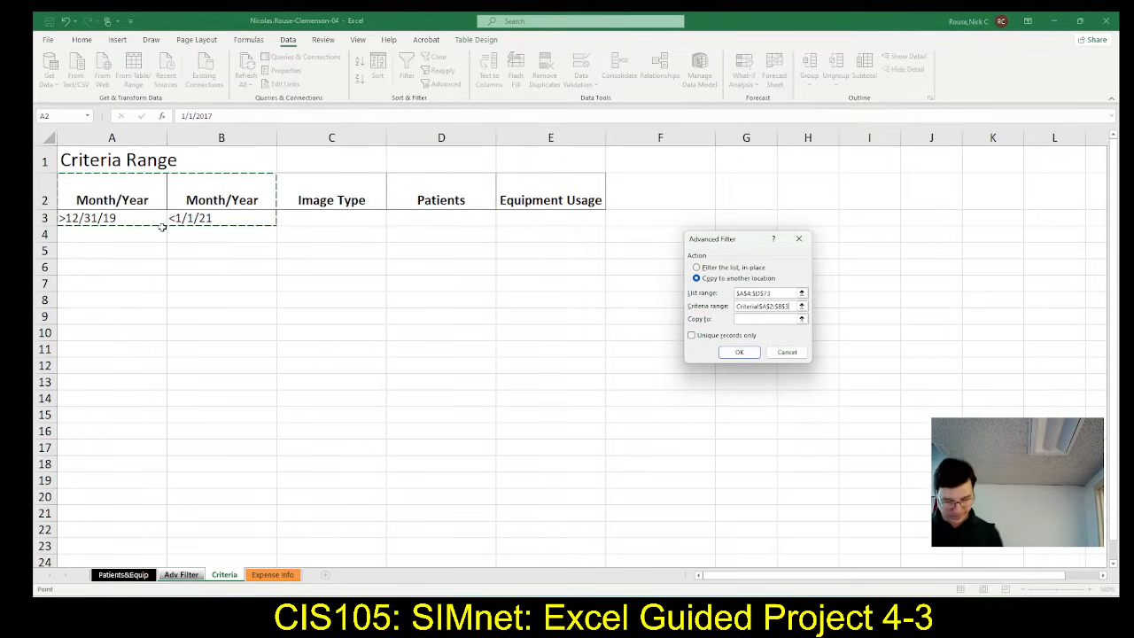
# Read instruction 5h on the SIMnet page, and go back to the Advanced Filter dialog in Excel.
pyautogui.hotkey('alt', 'Tab')
pyautogui.press('Tab')
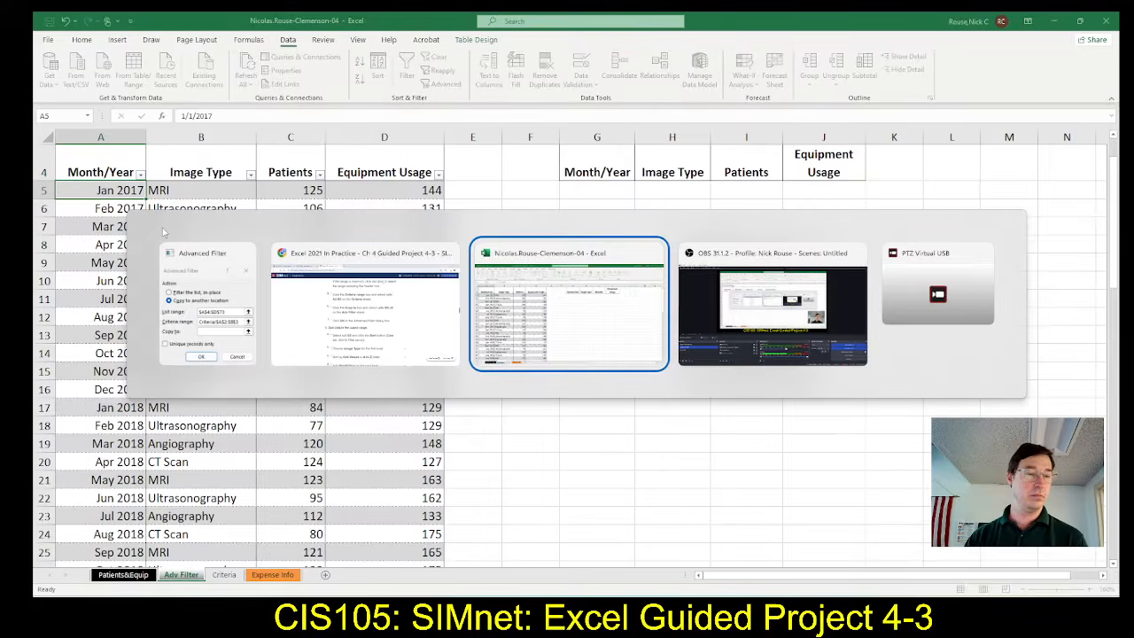
pyautogui.hotkey('alt', 'Tab')
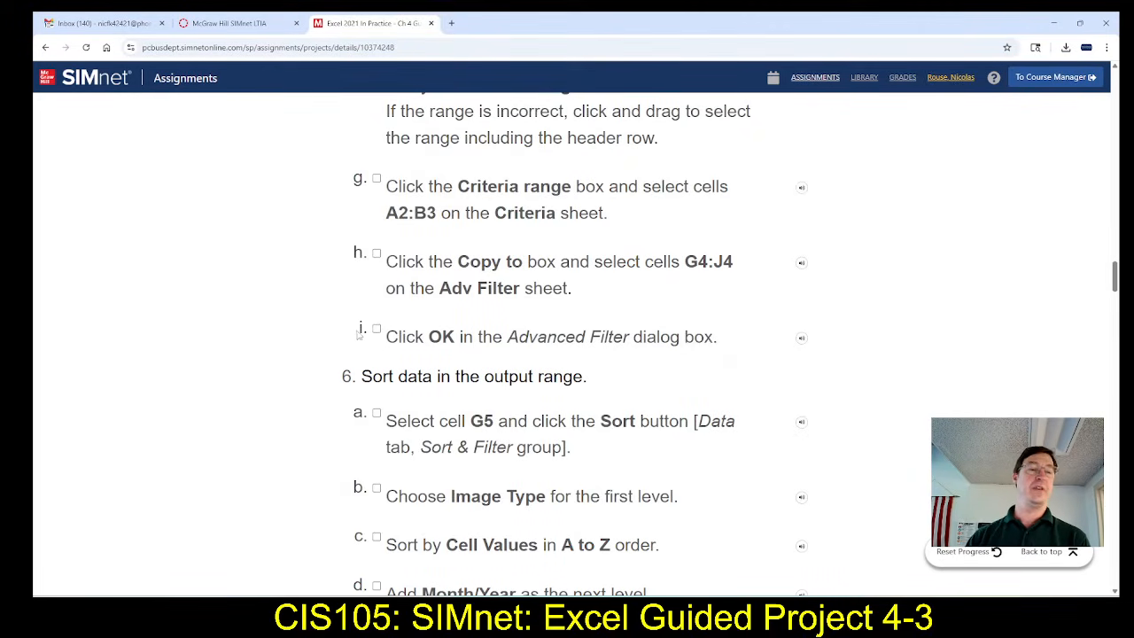
pyautogui.scroll(-1, 361, 338)
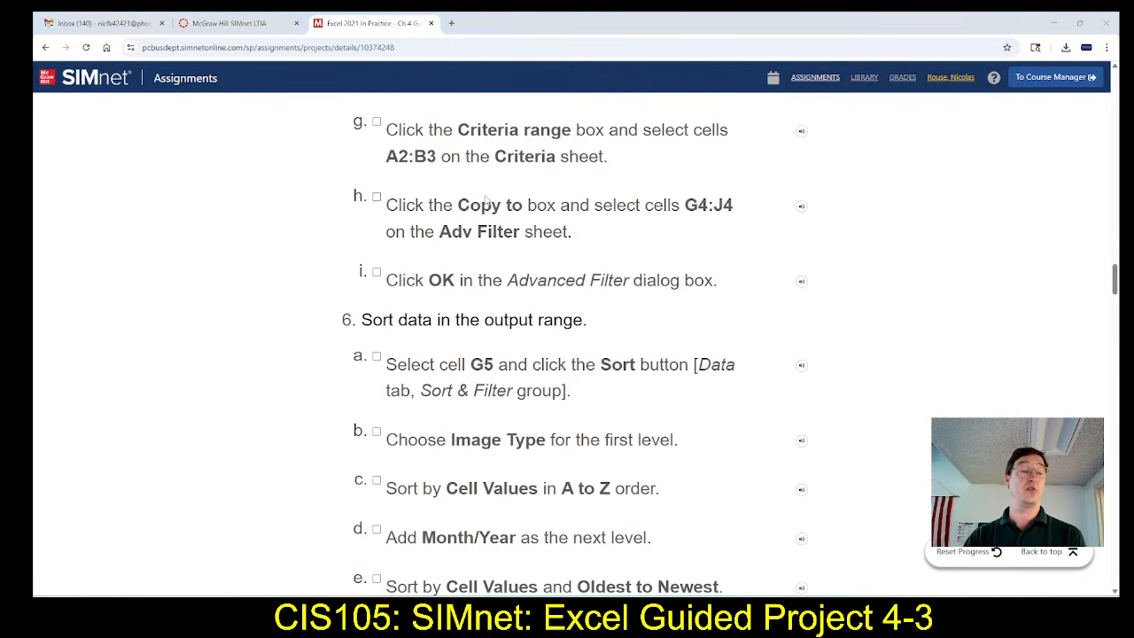
pyautogui.hotkey('alt', 'Tab')
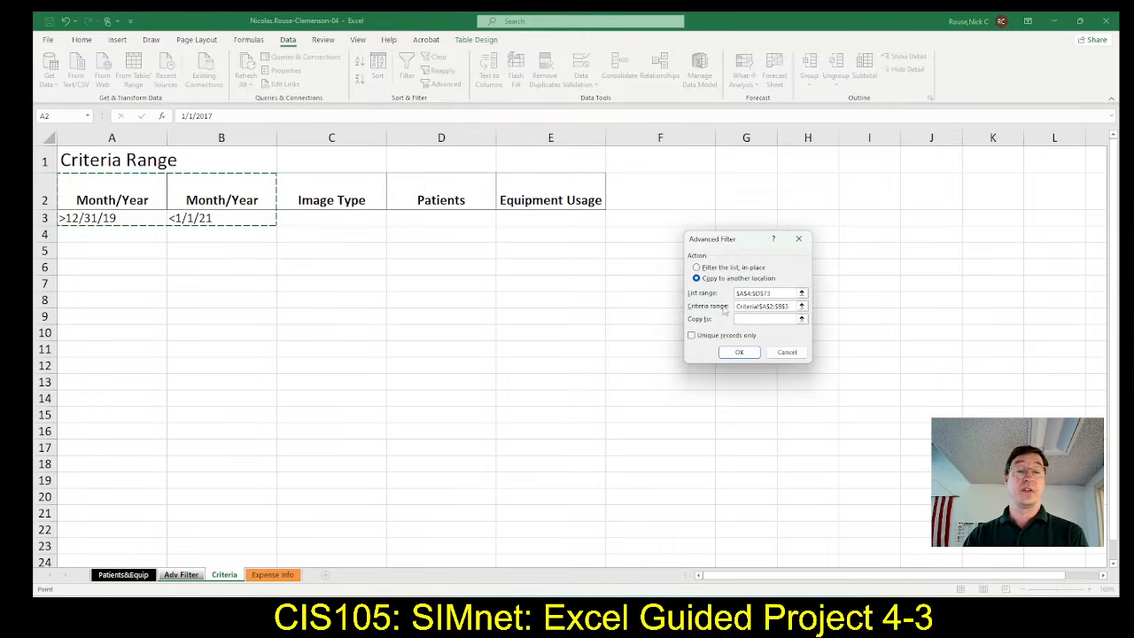
# Set the Copy to range to cells G4:J4 on the Adv Filter sheet in Excel, rechecking instruction 5h on the SIMnet page.
pyautogui.click(741, 318)
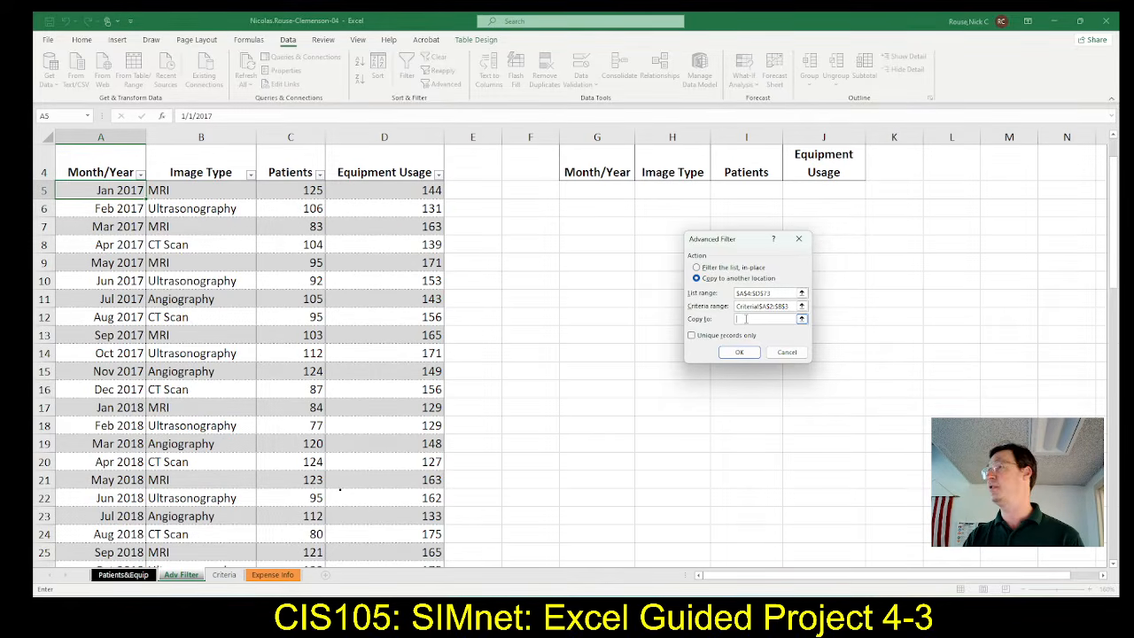
pyautogui.hotkey('alt', 'Tab')
pyautogui.hotkey('alt', 'Tab')
pyautogui.hotkey('alt', 'Tab')
pyautogui.hotkey('alt', 'Tab')
pyautogui.hotkey('alt', 'Tab')
pyautogui.hotkey('alt', 'Tab')
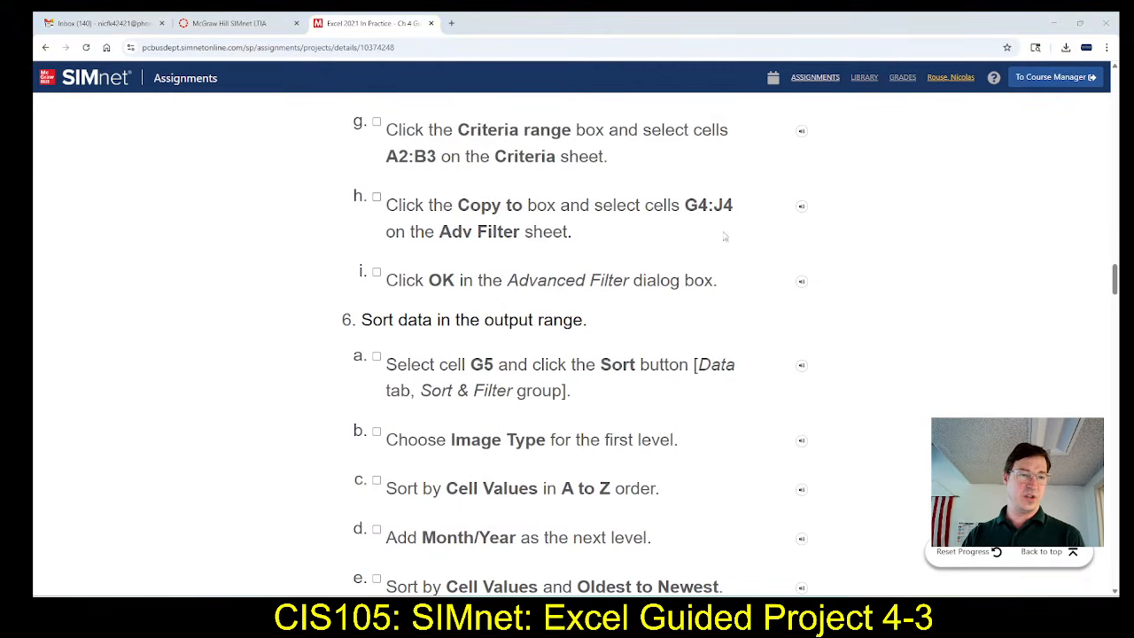
pyautogui.hotkey('alt', 'Tab')
pyautogui.hotkey('alt', 'Tab')
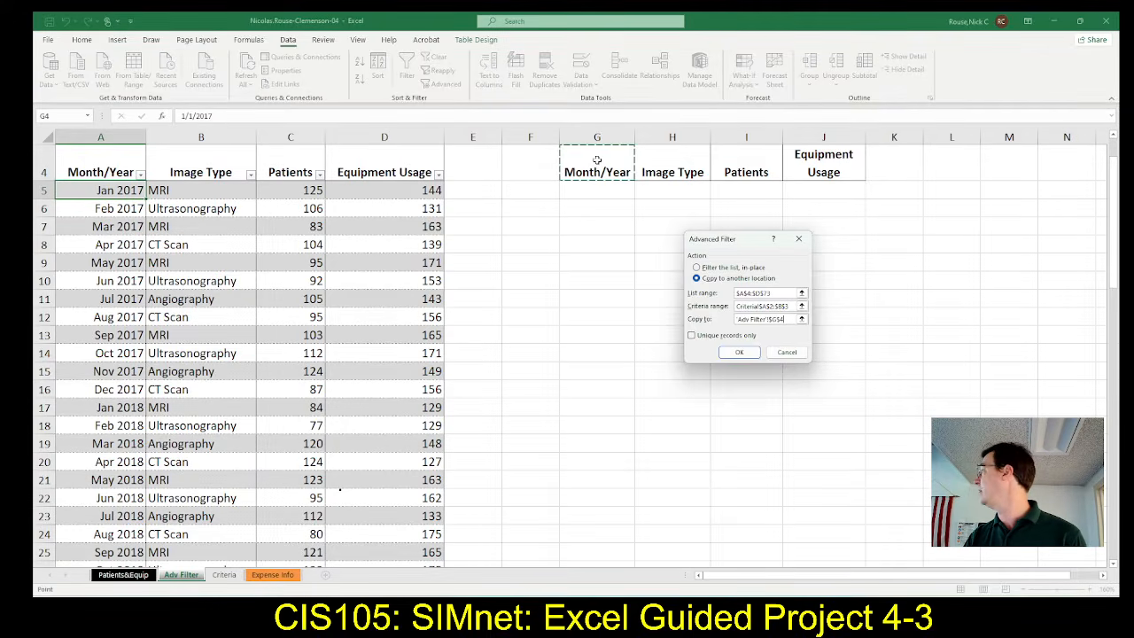
pyautogui.moveTo(596, 159); pyautogui.dragTo(805, 174)
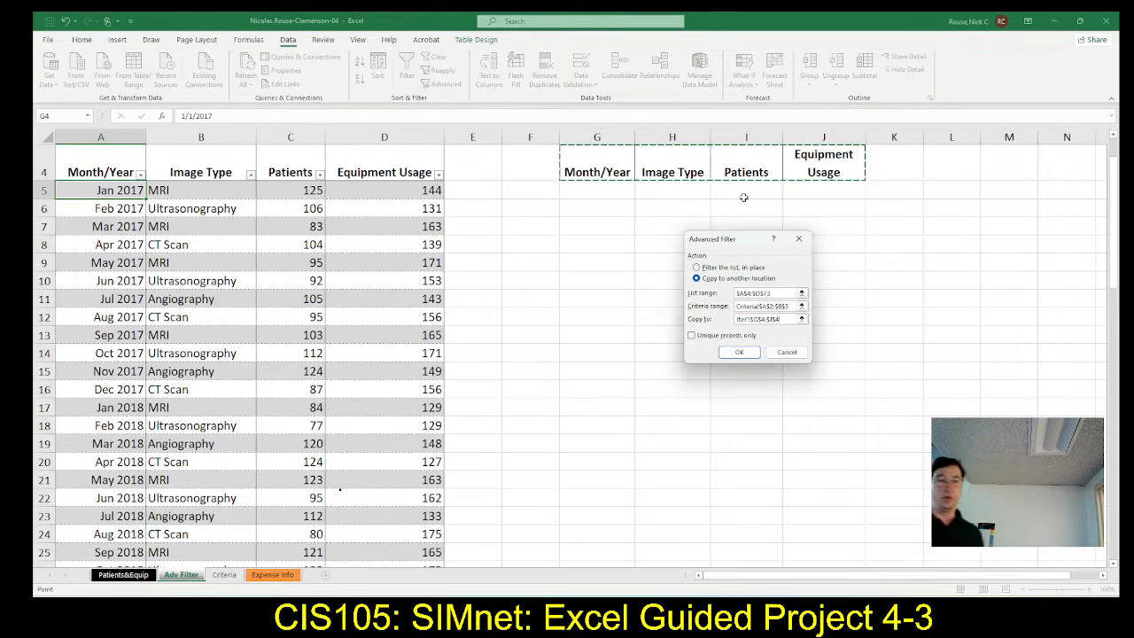
# Check instruction 5i on the SIMnet page, then run the advanced filter in Excel and AutoFit column H.
pyautogui.hotkey('alt', 'Tab')
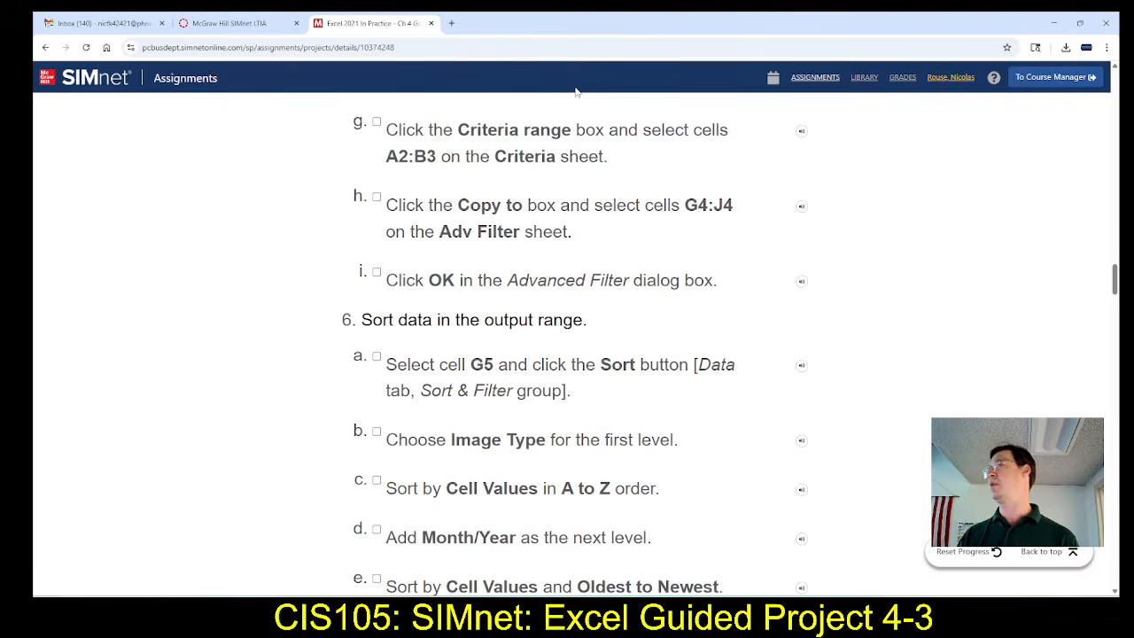
pyautogui.hotkey('alt', 'Tab')
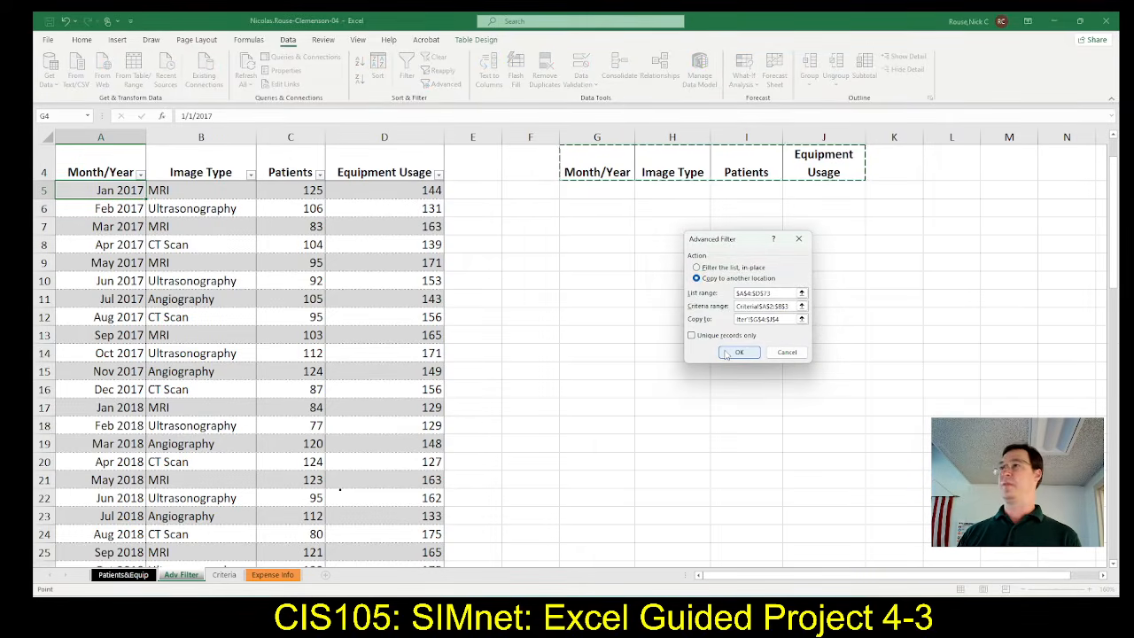
pyautogui.click(736, 353)
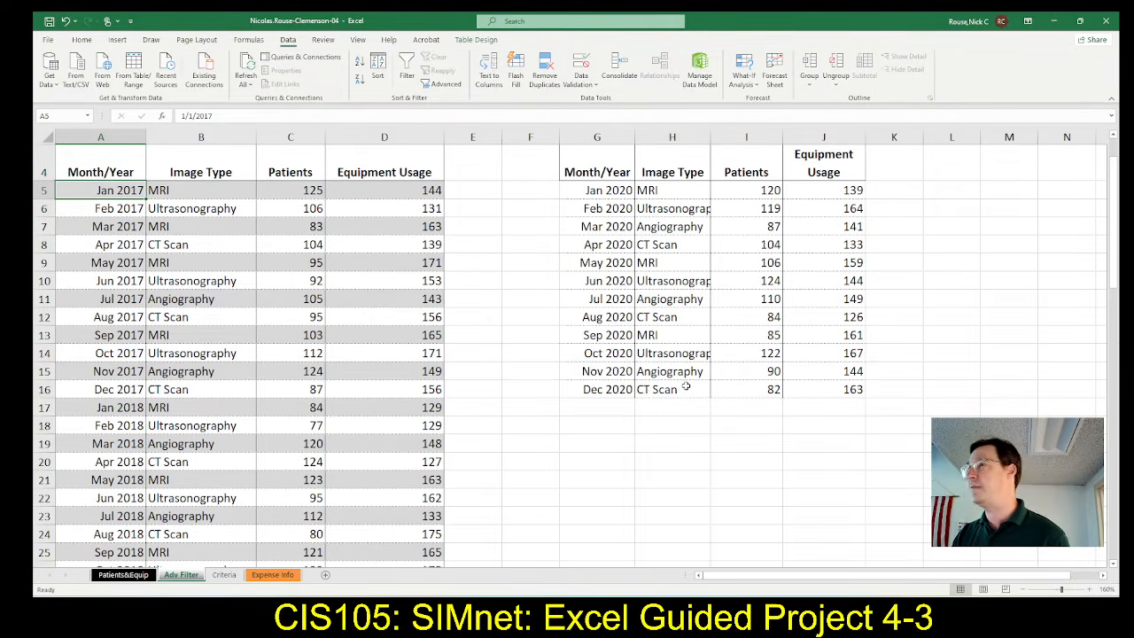
pyautogui.doubleClick(712, 137)
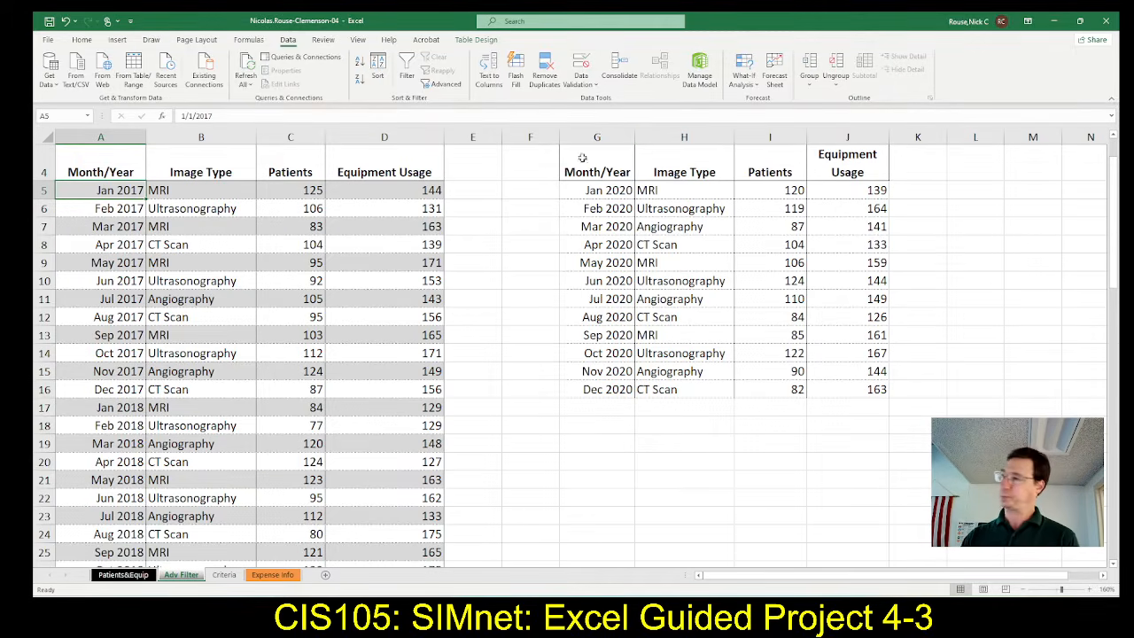
# Read the section 6 instructions on the SIMnet page, and open the Sort dialog for the extracted data from cell G5 in Excel.
pyautogui.hotkey('alt', 'Tab')
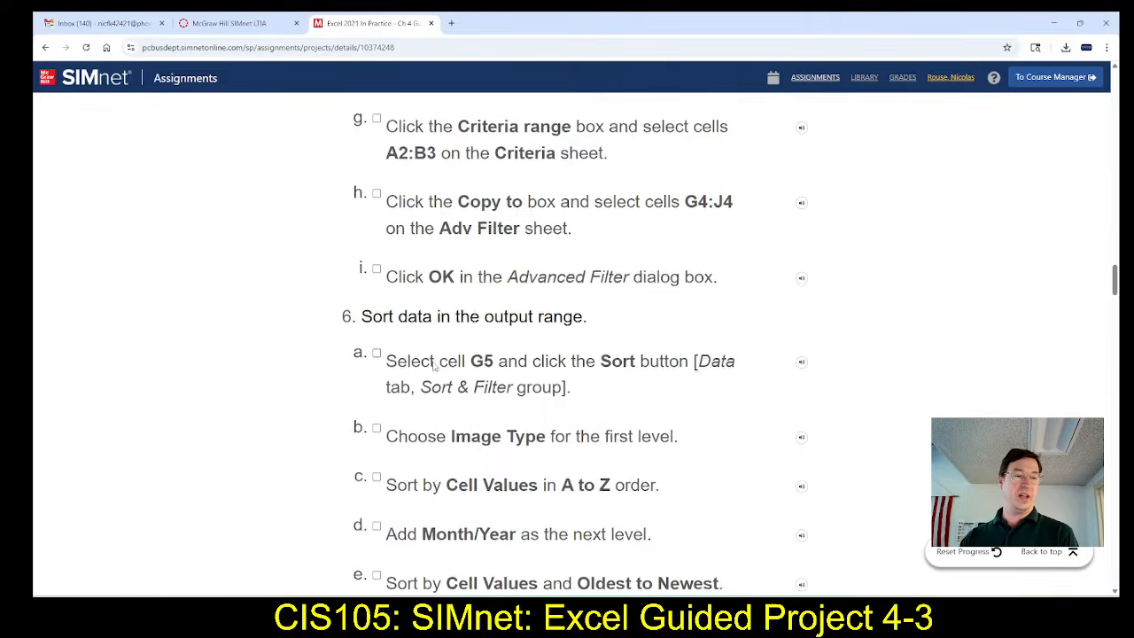
pyautogui.scroll(-3, 434, 365)
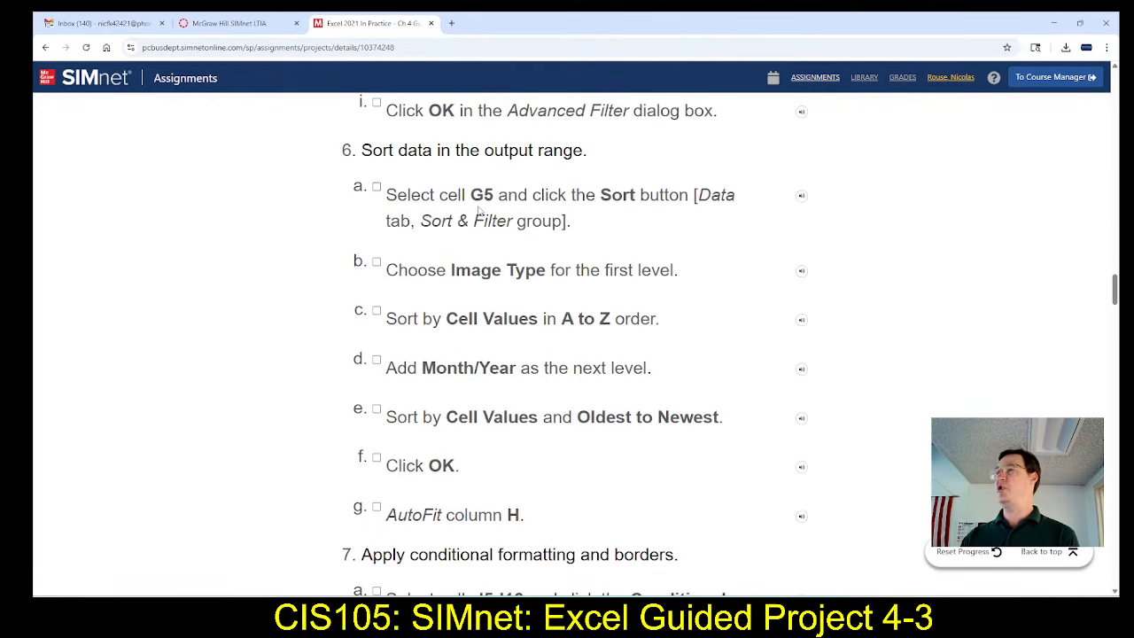
pyautogui.hotkey('alt', 'Tab')
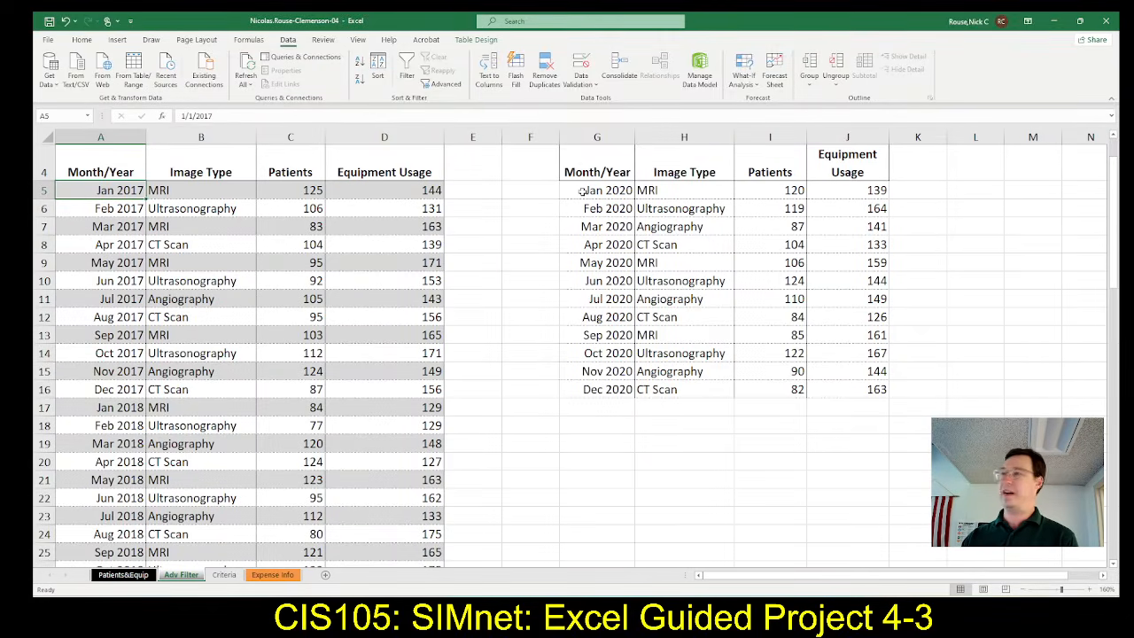
pyautogui.click(582, 192)
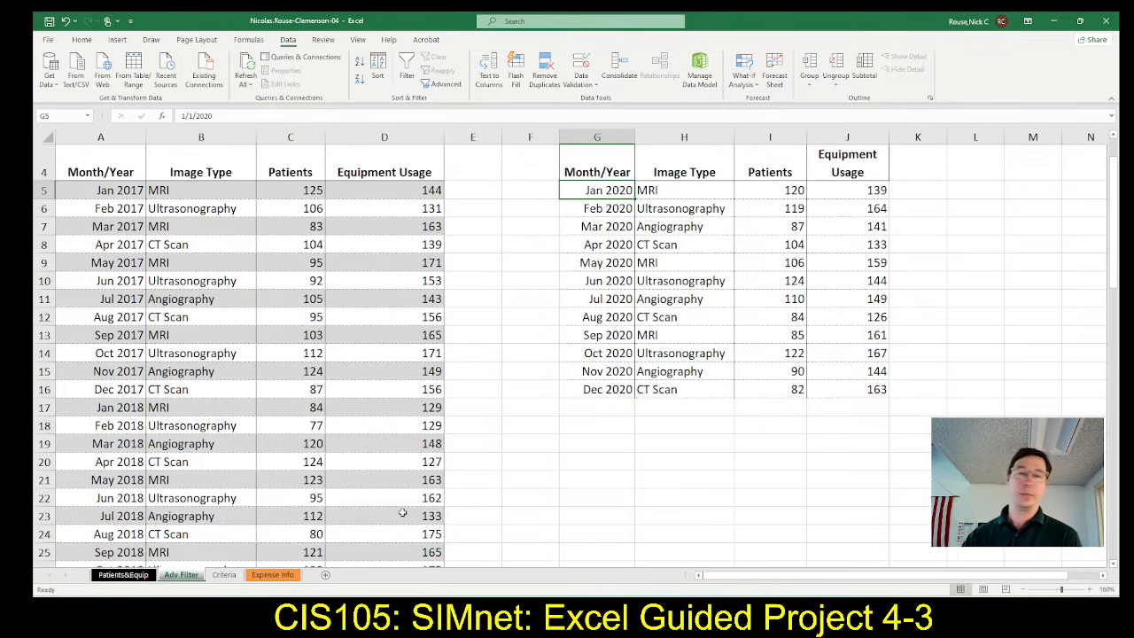
pyautogui.hotkey('alt', 'Tab')
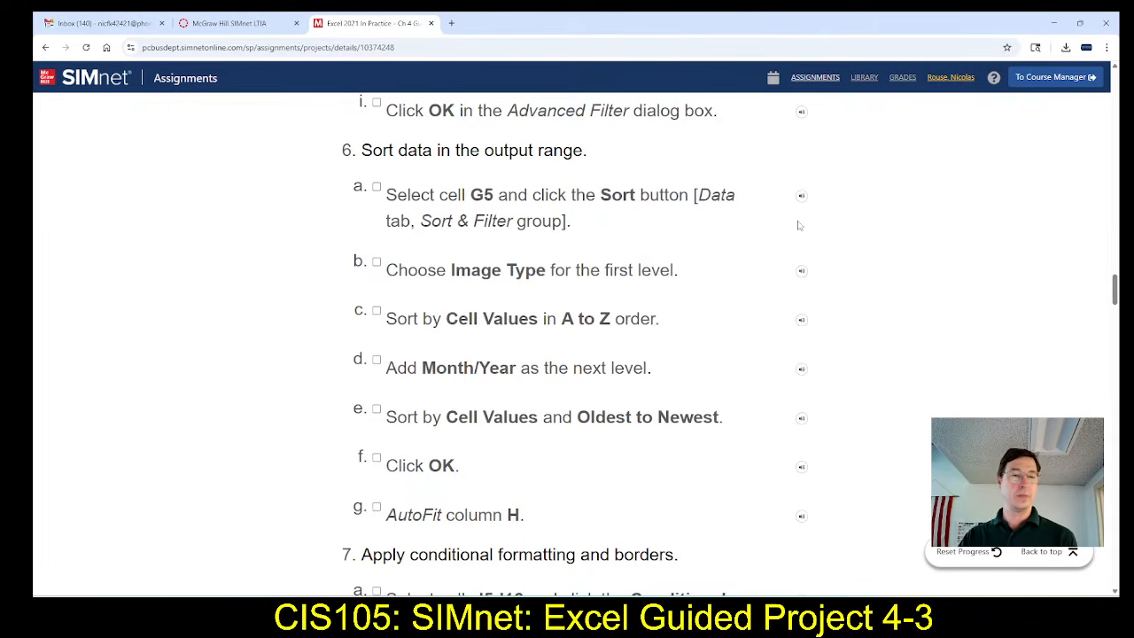
pyautogui.hotkey('alt', 'Tab')
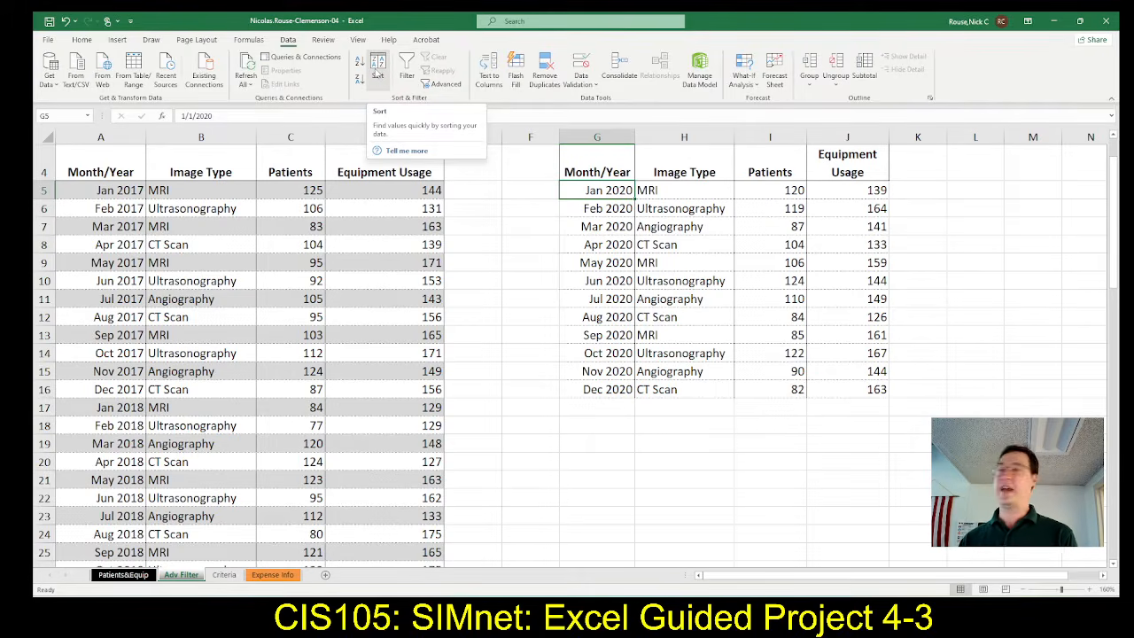
pyautogui.click(377, 70)
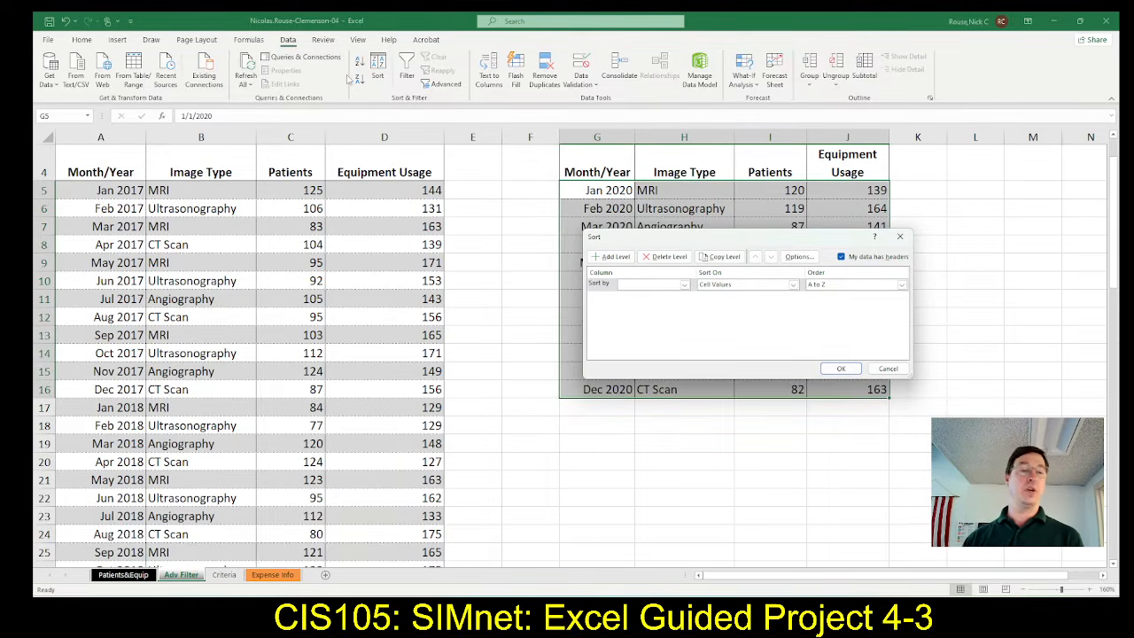
# Review instructions 6b and 6c on the SIMnet page, and in Excel sort first by Image Type, A to Z, and add a second level.
pyautogui.hotkey('alt', 'Tab')
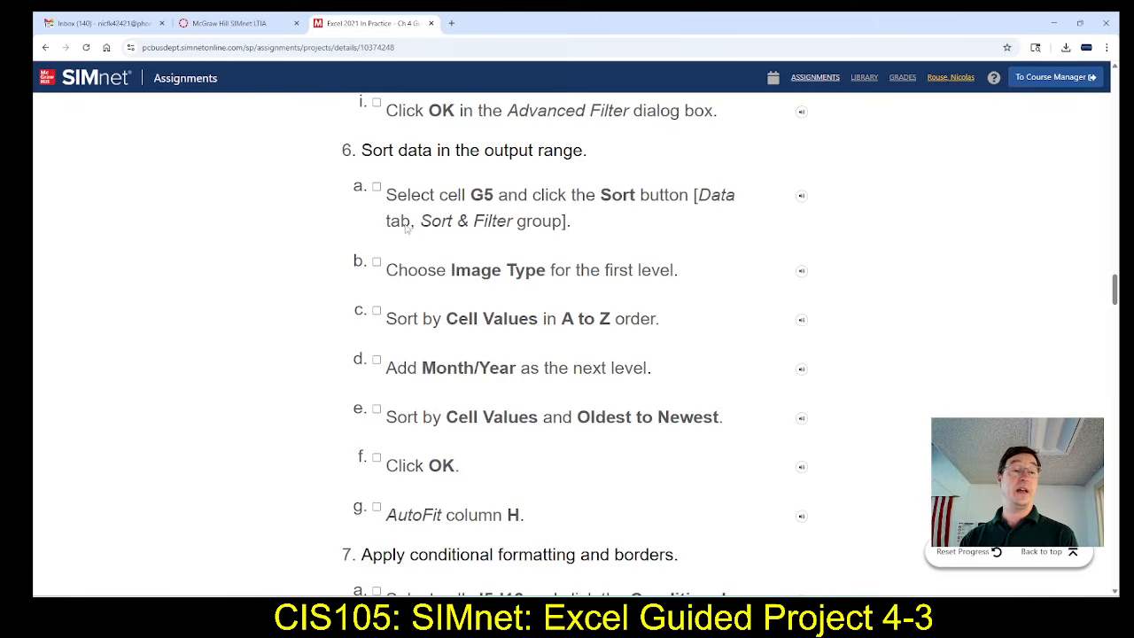
pyautogui.scroll(-1, 414, 257)
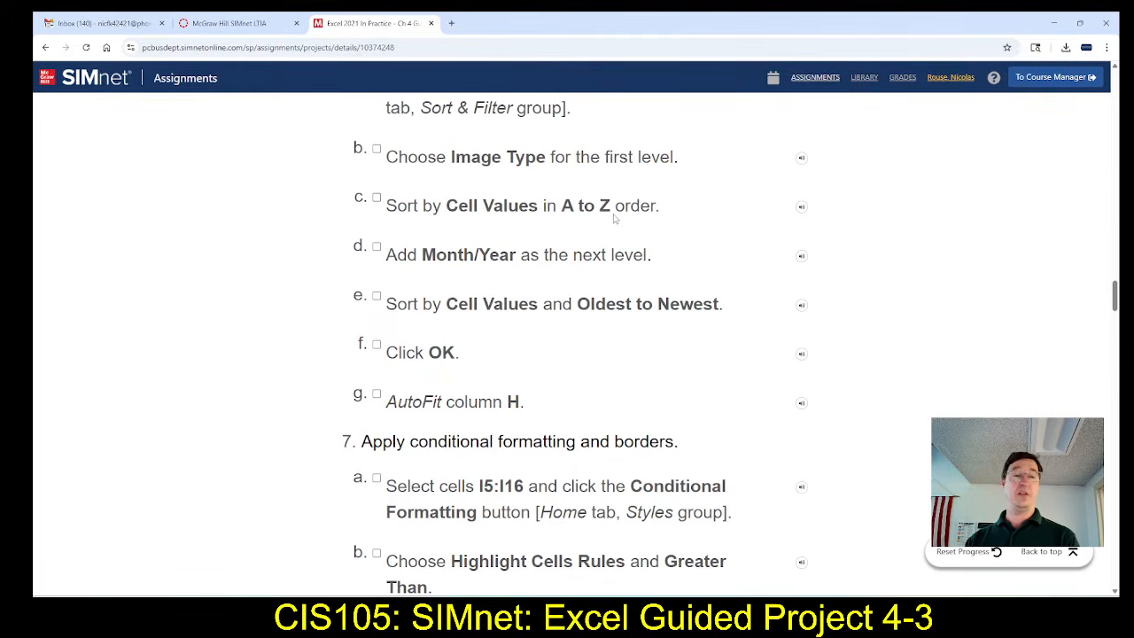
pyautogui.hotkey('alt', 'Tab')
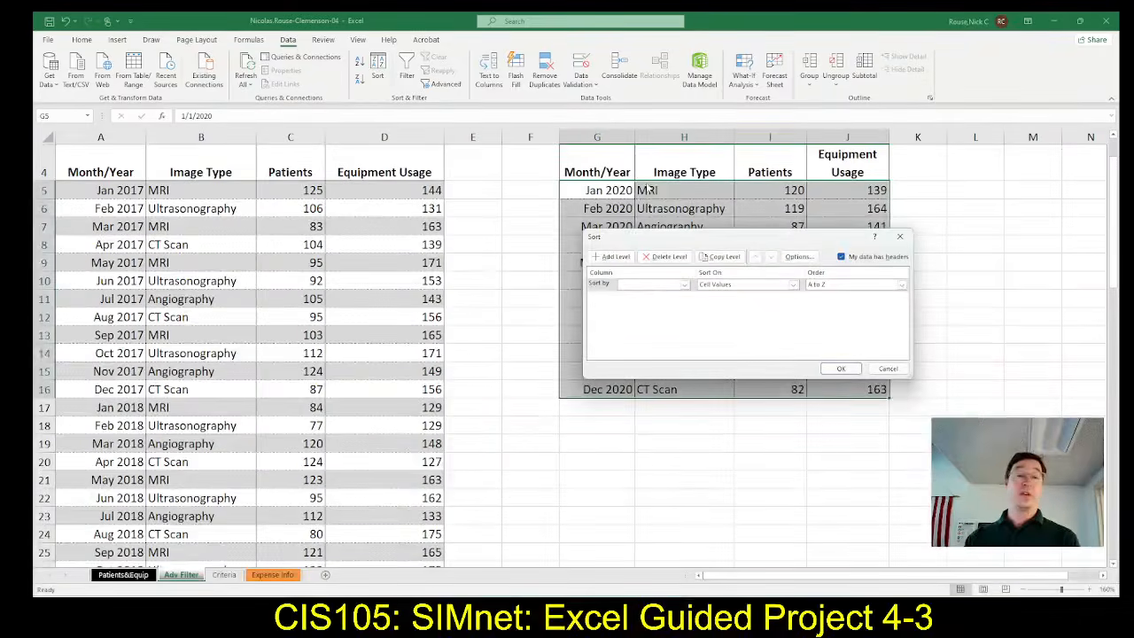
pyautogui.click(684, 284)
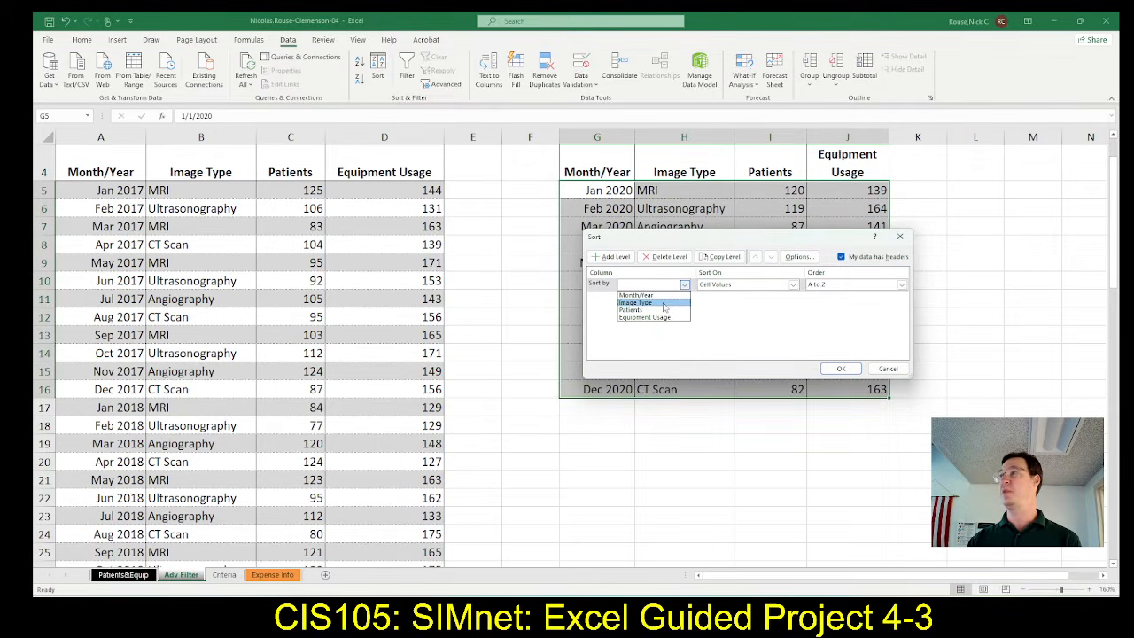
pyautogui.click(664, 303)
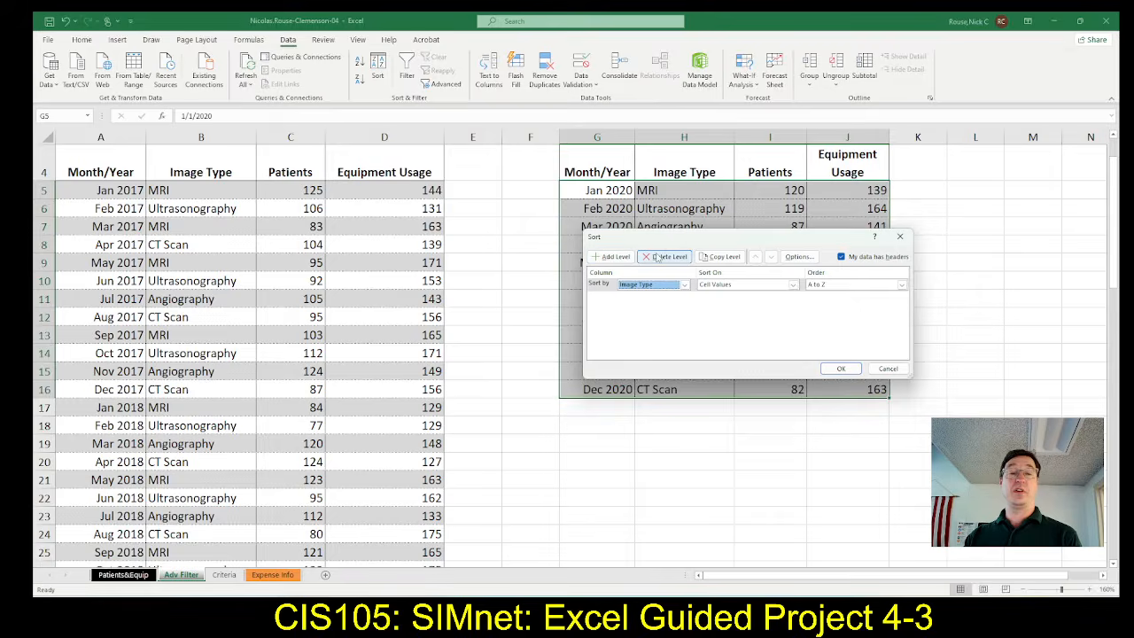
pyautogui.click(607, 259)
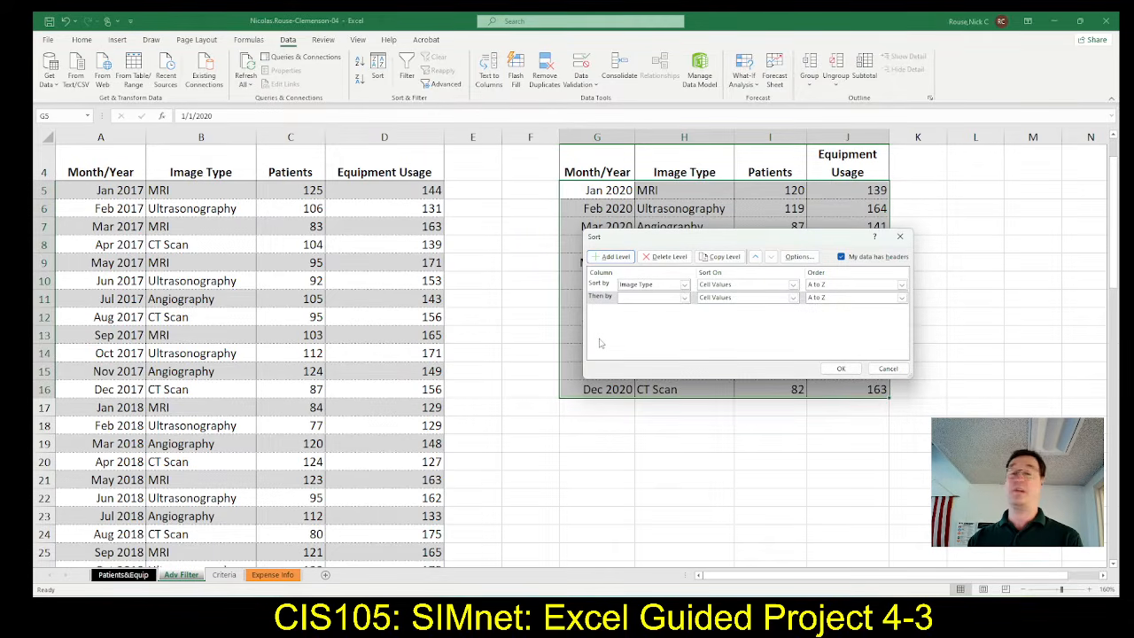
# Check instructions 6d to 6f on the SIMnet page, then in Excel add Month/Year, Oldest to Newest, as the second level and run the sort.
pyautogui.hotkey('alt', 'Tab')
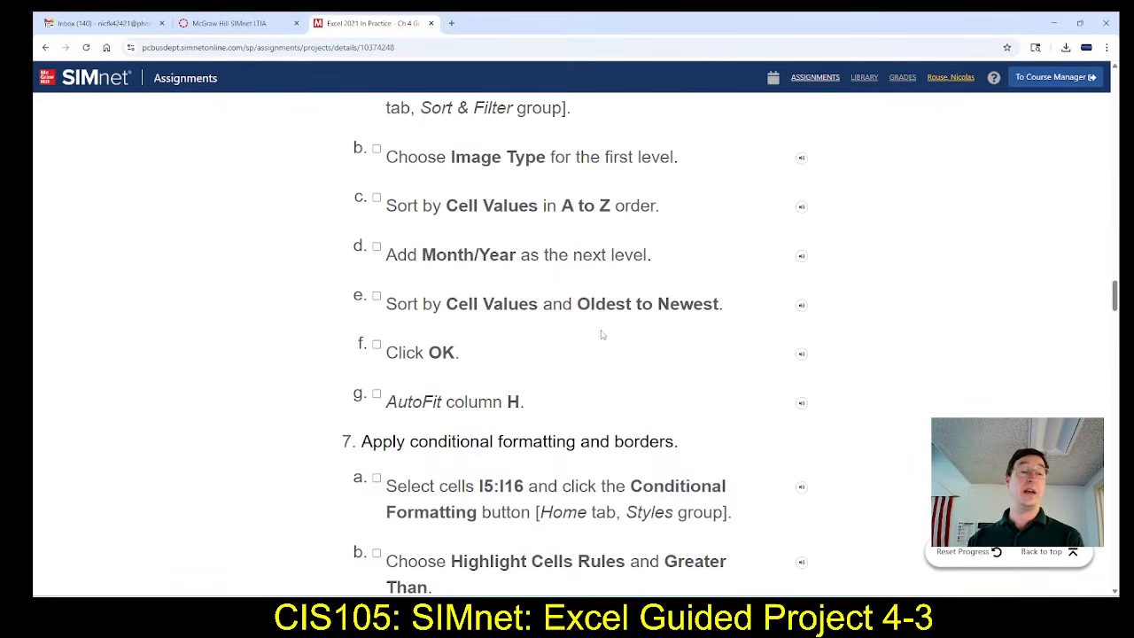
pyautogui.scroll(-2, 601, 334)
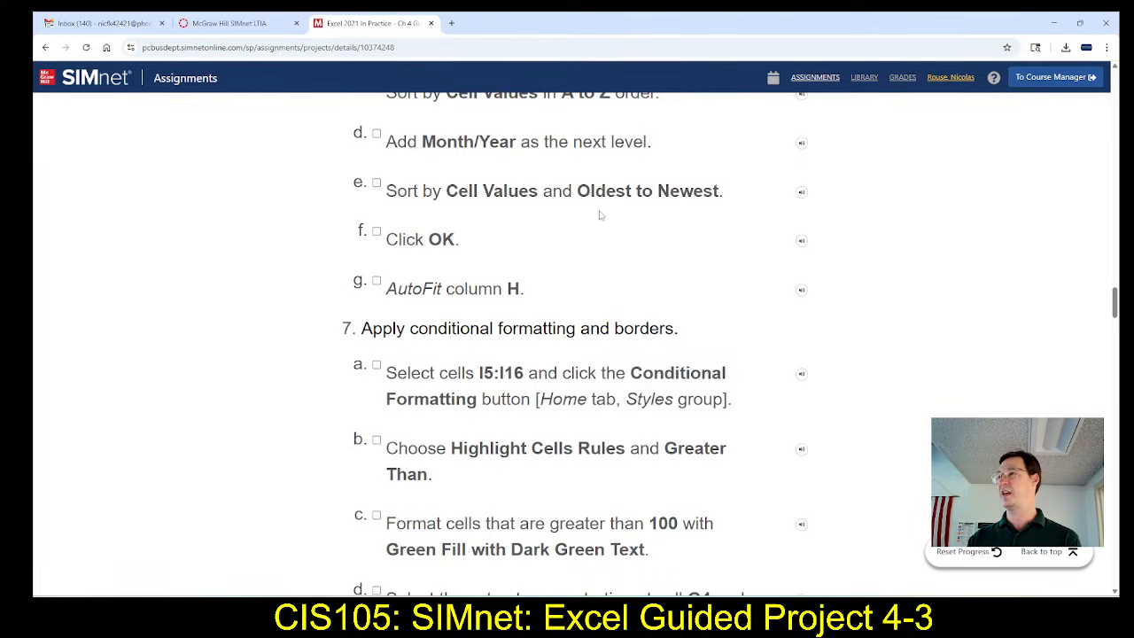
pyautogui.hotkey('alt', 'Tab')
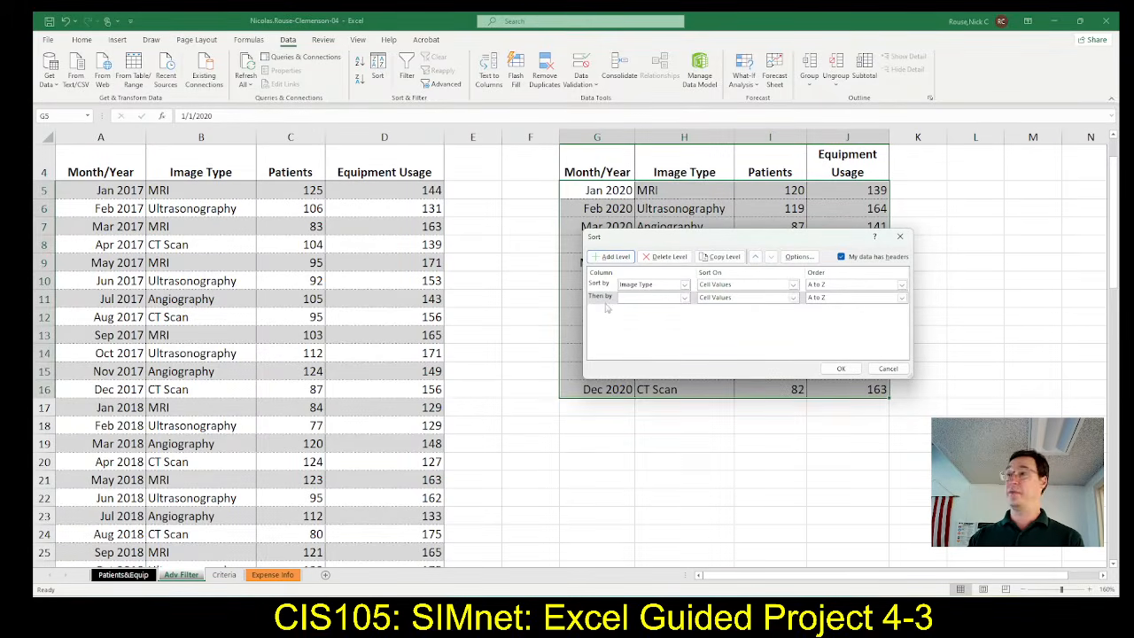
pyautogui.click(685, 299)
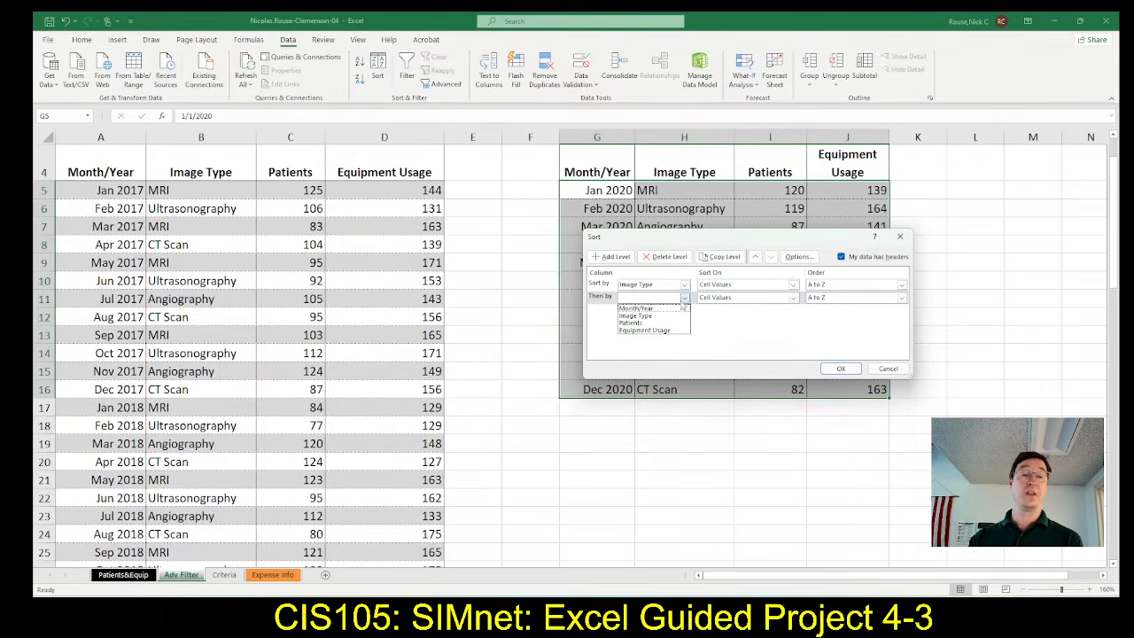
pyautogui.click(655, 309)
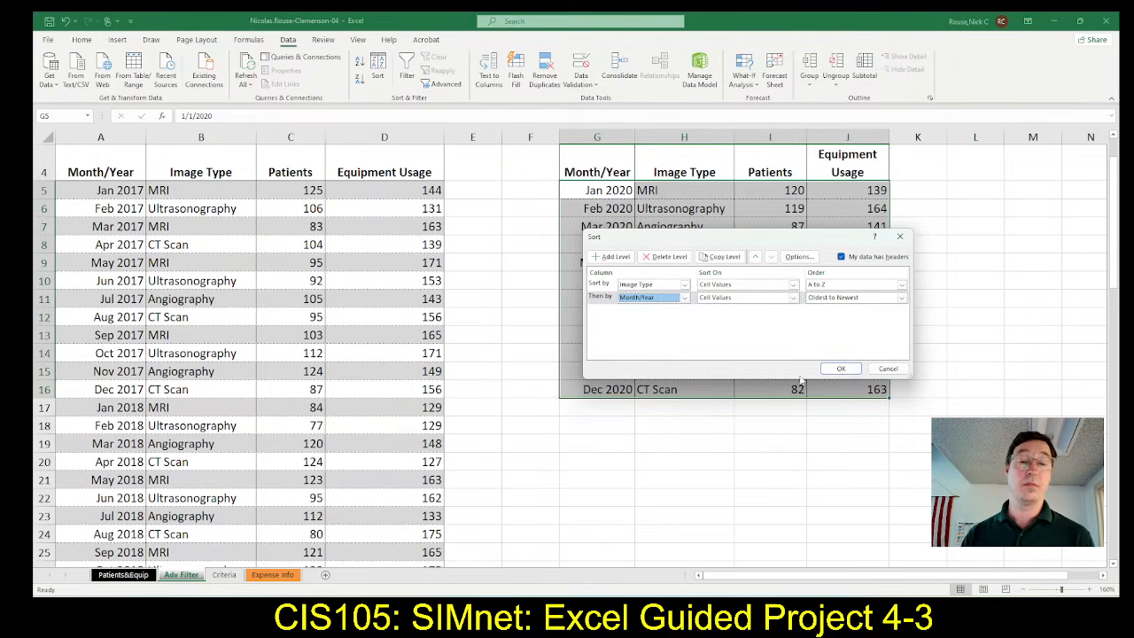
pyautogui.click(828, 373)
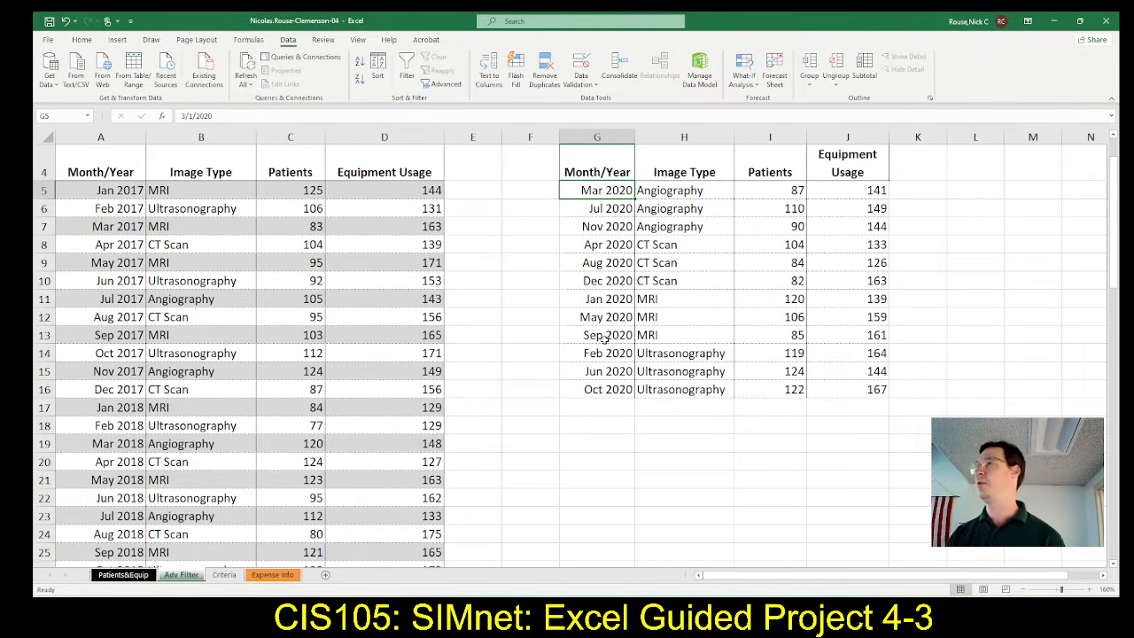
# Read instruction 7a on the SIMnet page, and select the extracted Patients values in cells I5:I16 in Excel.
pyautogui.hotkey('alt', 'Tab')
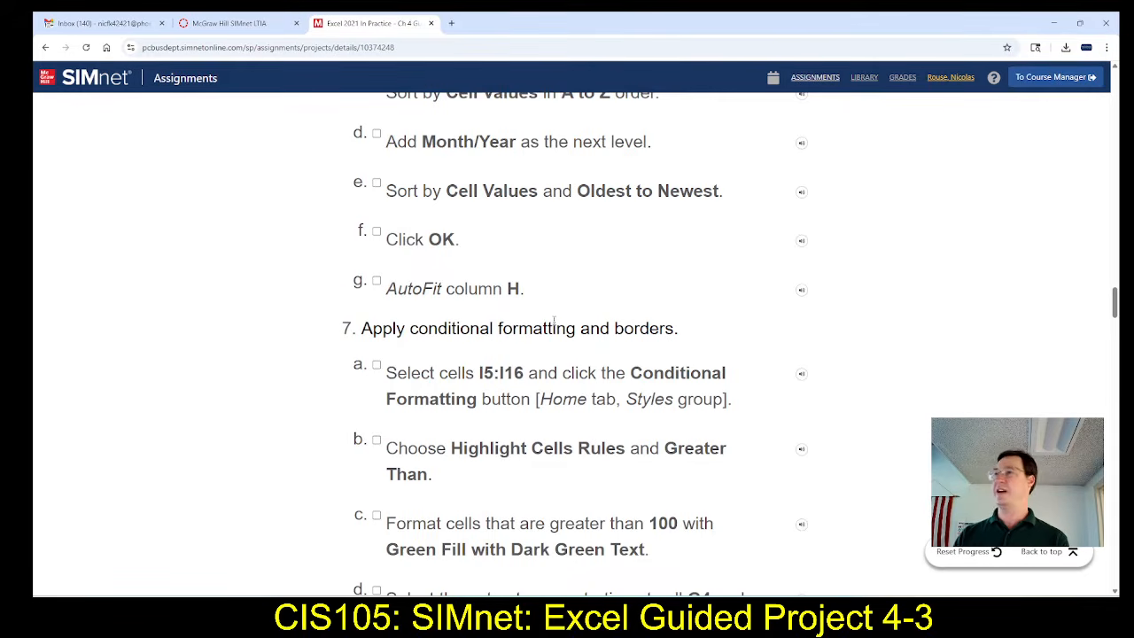
pyautogui.scroll(-2, 554, 320)
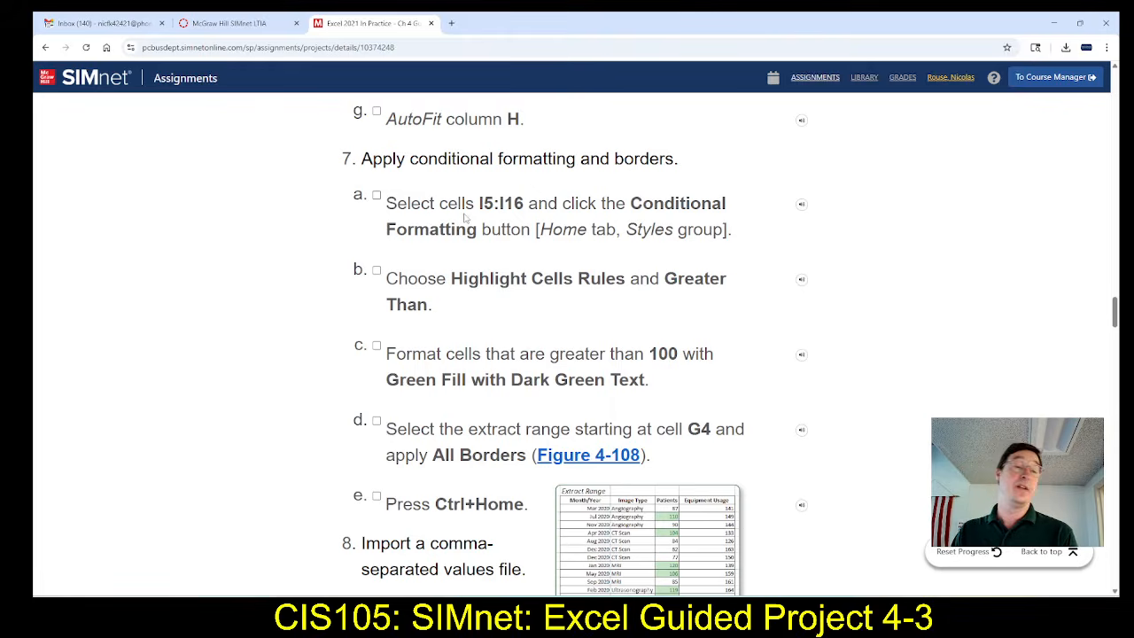
pyautogui.hotkey('alt', 'Tab')
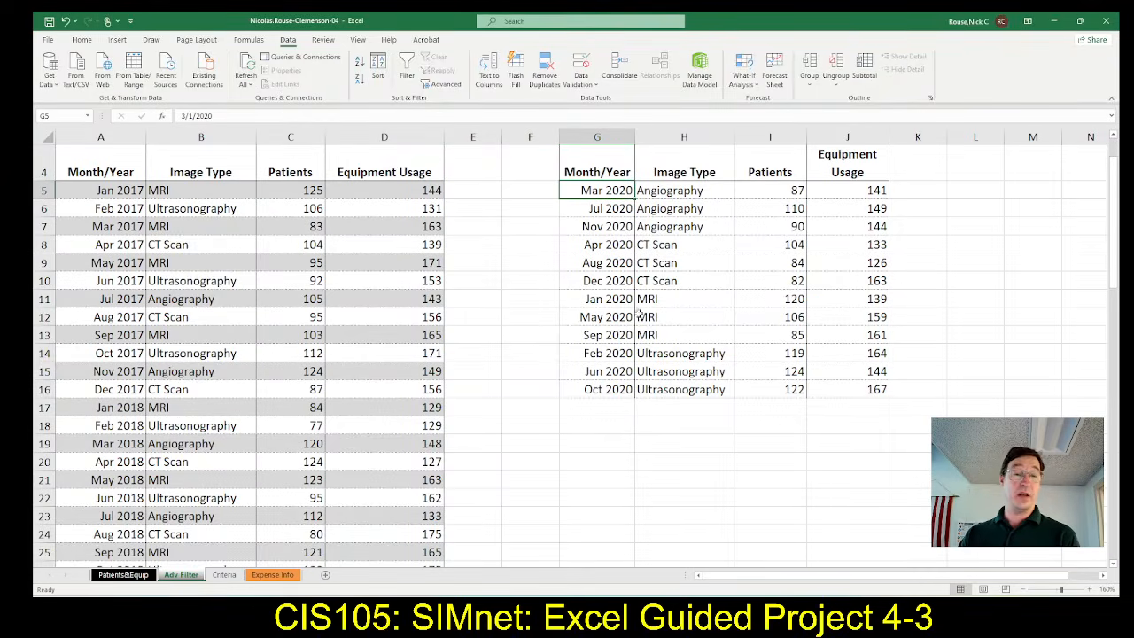
pyautogui.click(765, 190)
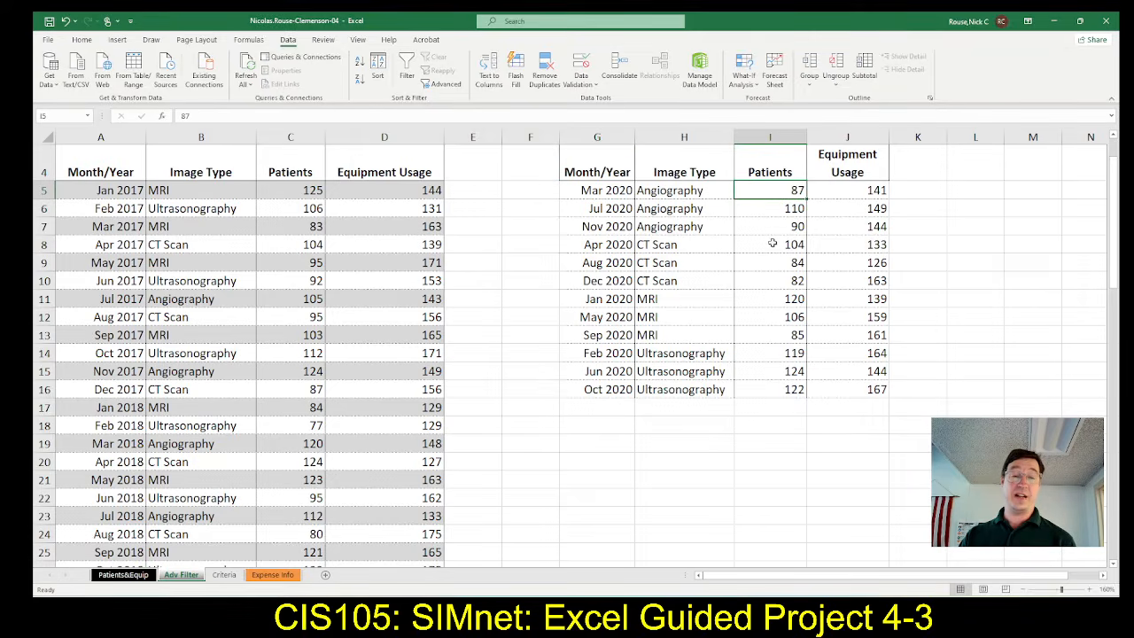
pyautogui.keyDown('shift'); pyautogui.click(754, 387); pyautogui.keyUp('shift')
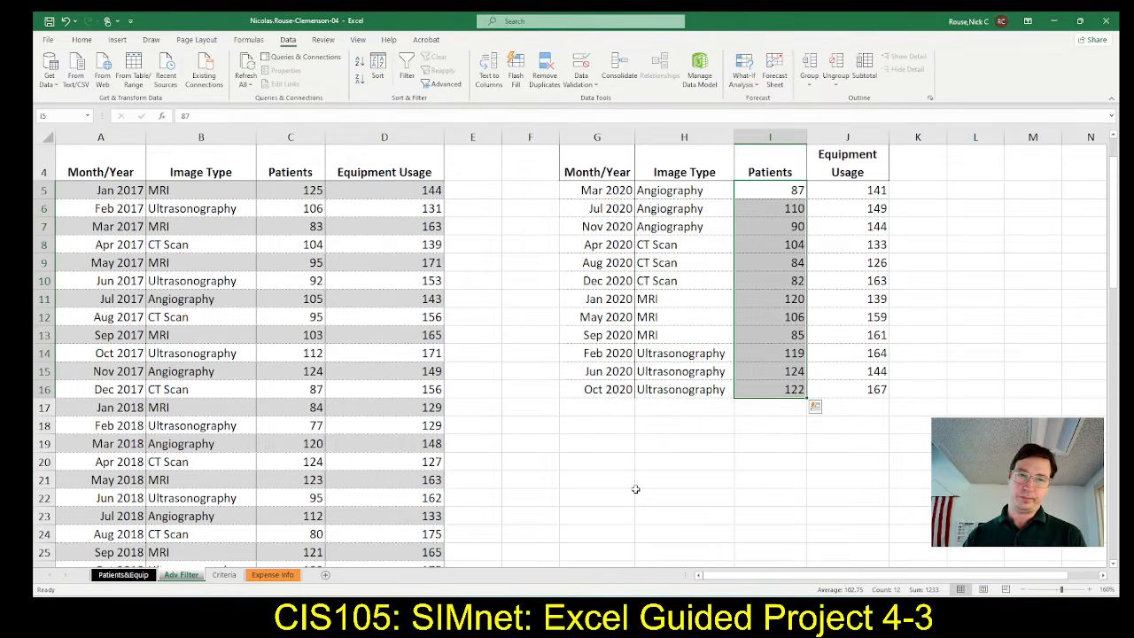
pyautogui.hotkey('alt', 'Tab')
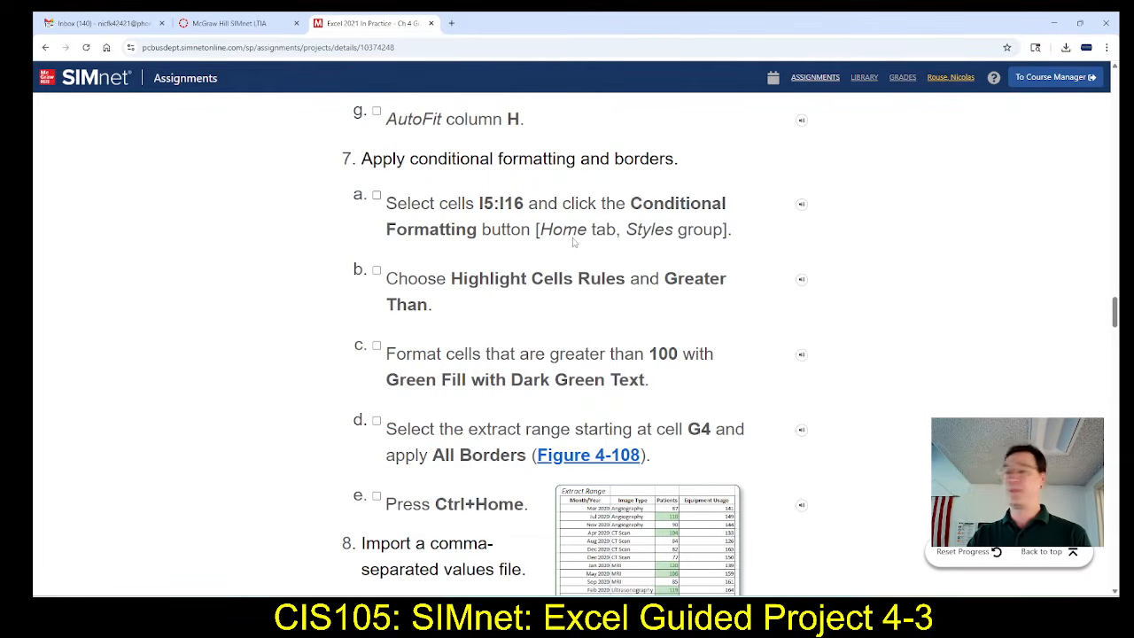
pyautogui.moveTo(770, 190); pyautogui.dragTo(769, 390)
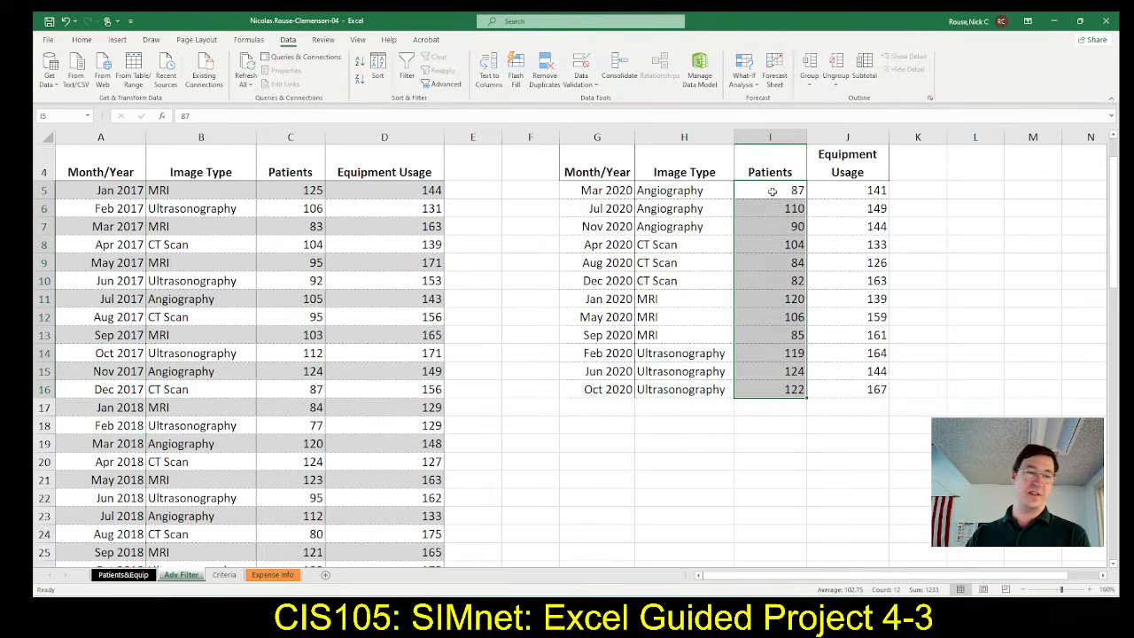
# Check instruction 7b on the SIMnet page, then open the Greater Than highlight cells rule for the selected Patients values in Excel.
pyautogui.click(82, 41)
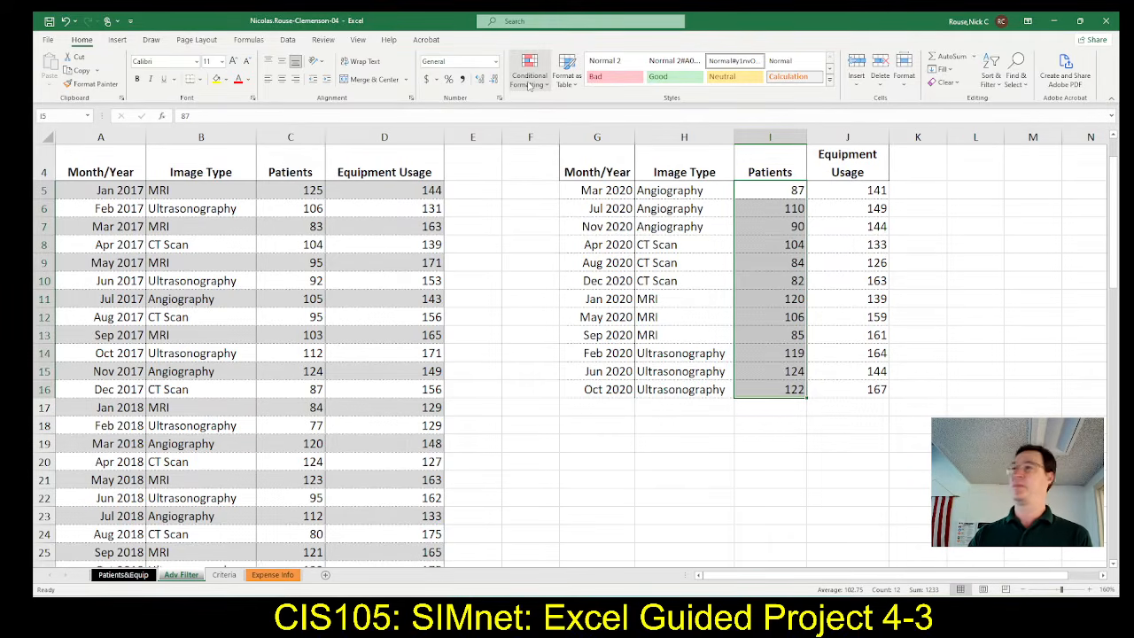
pyautogui.hotkey('alt', 'Tab')
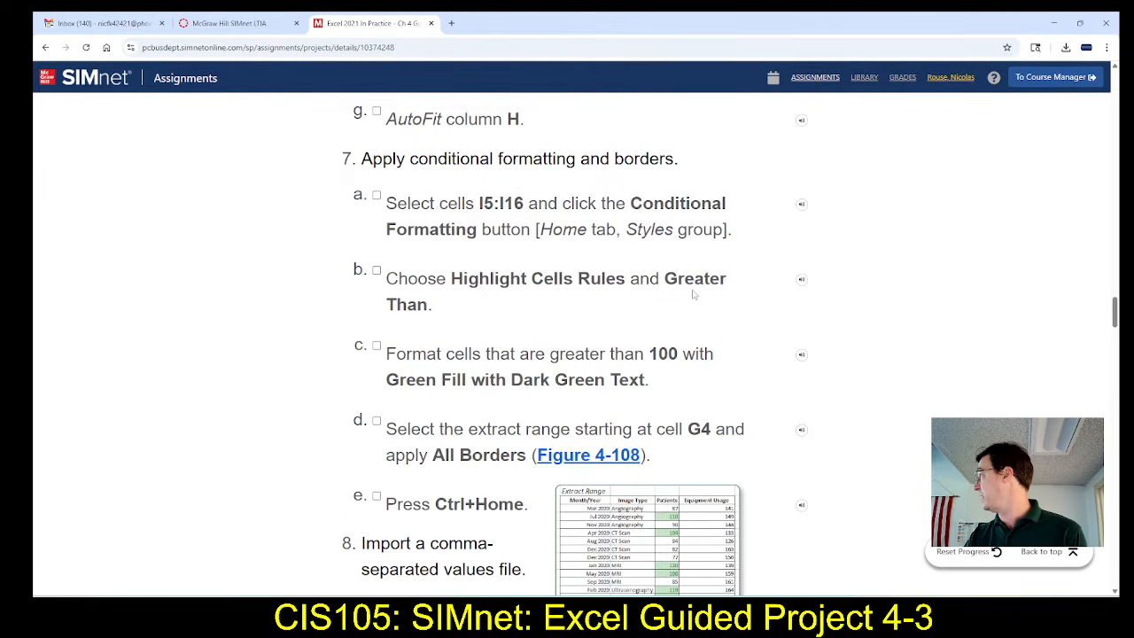
pyautogui.hotkey('alt', 'Tab')
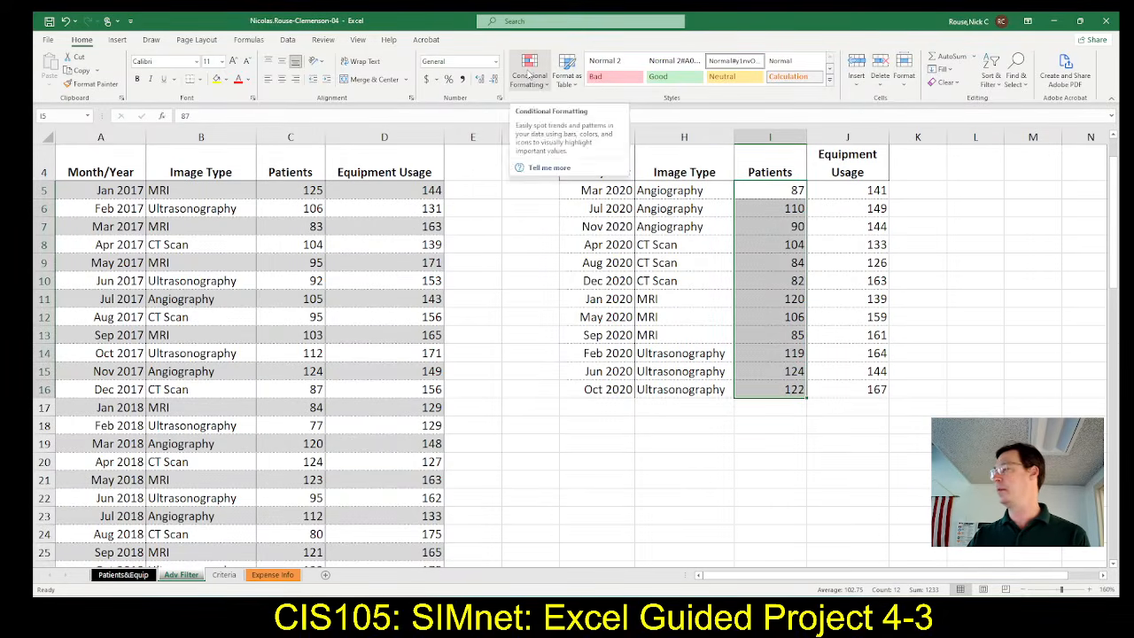
pyautogui.click(529, 75)
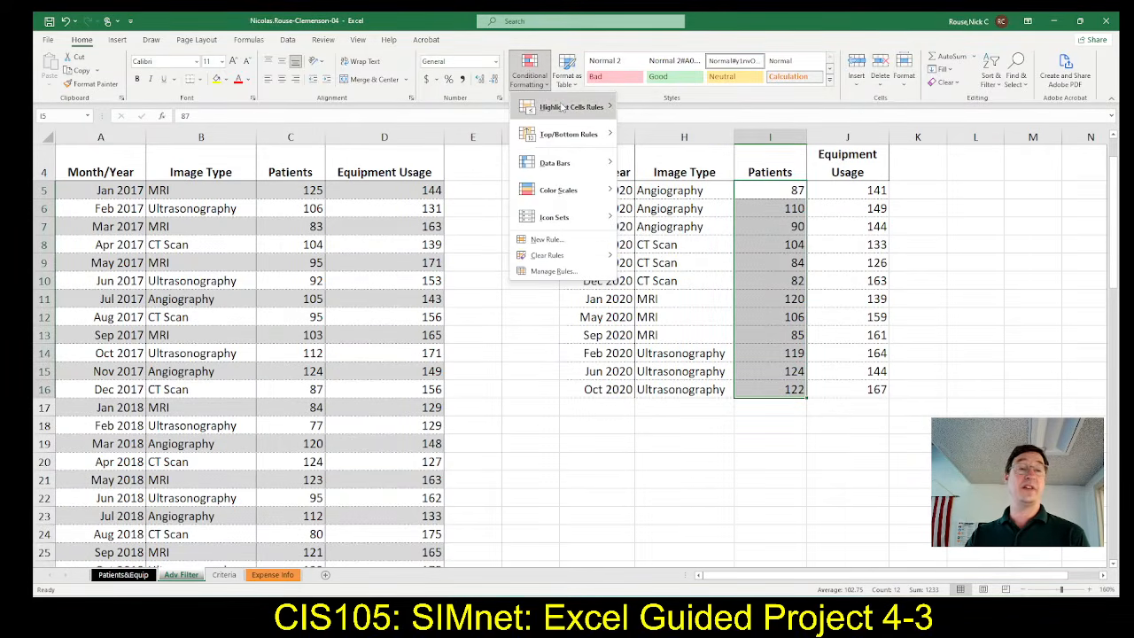
pyautogui.moveTo(562, 106)
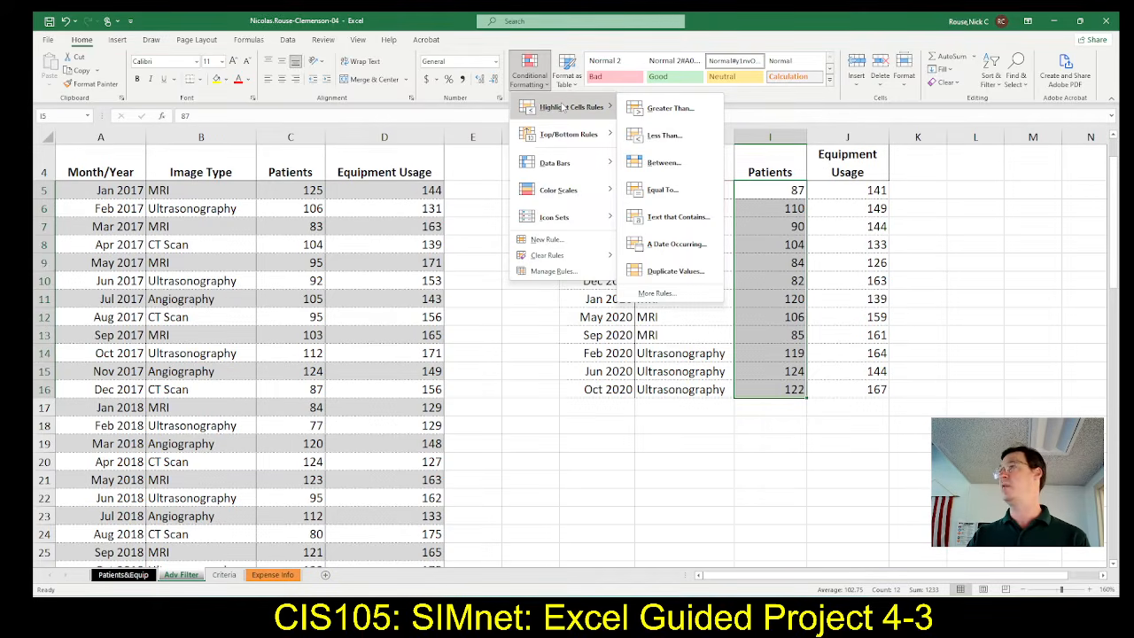
pyautogui.click(670, 108)
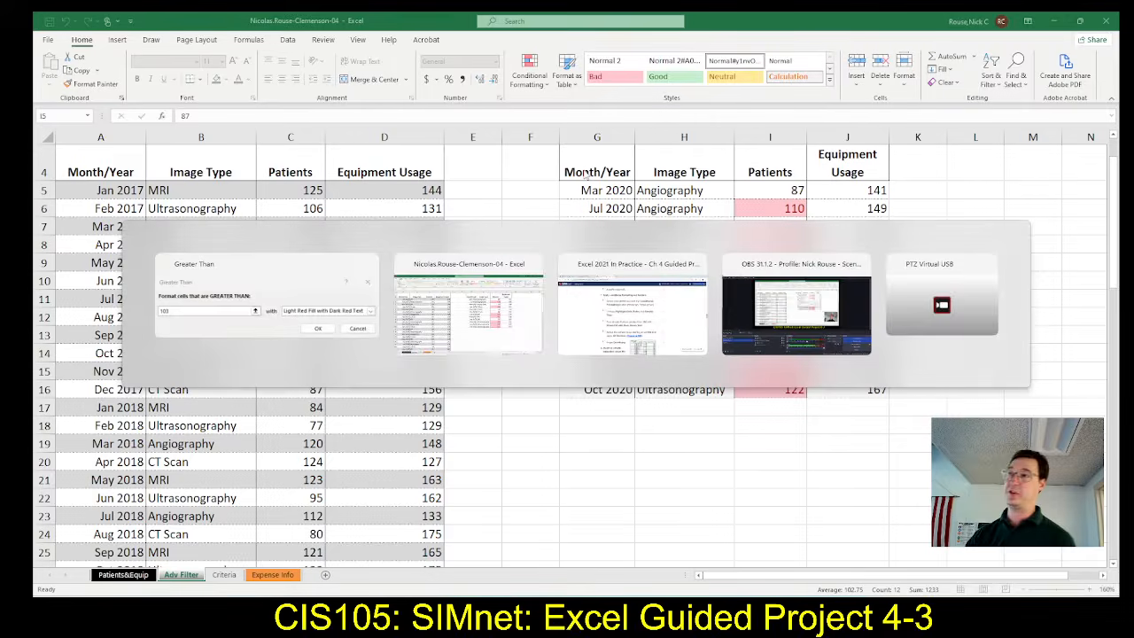
# Review instruction 7c on the SIMnet page, and in Excel format values greater than 100 with Green Fill with Dark Green Text.
pyautogui.hotkey('alt', 'Tab')
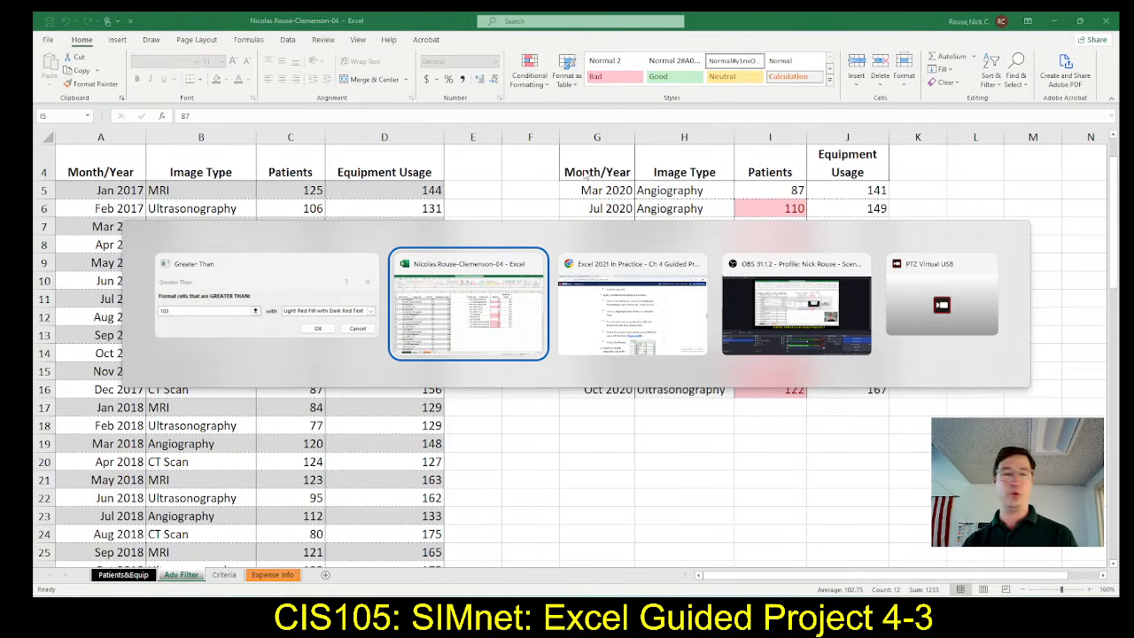
pyautogui.hotkey('alt', 'Tab')
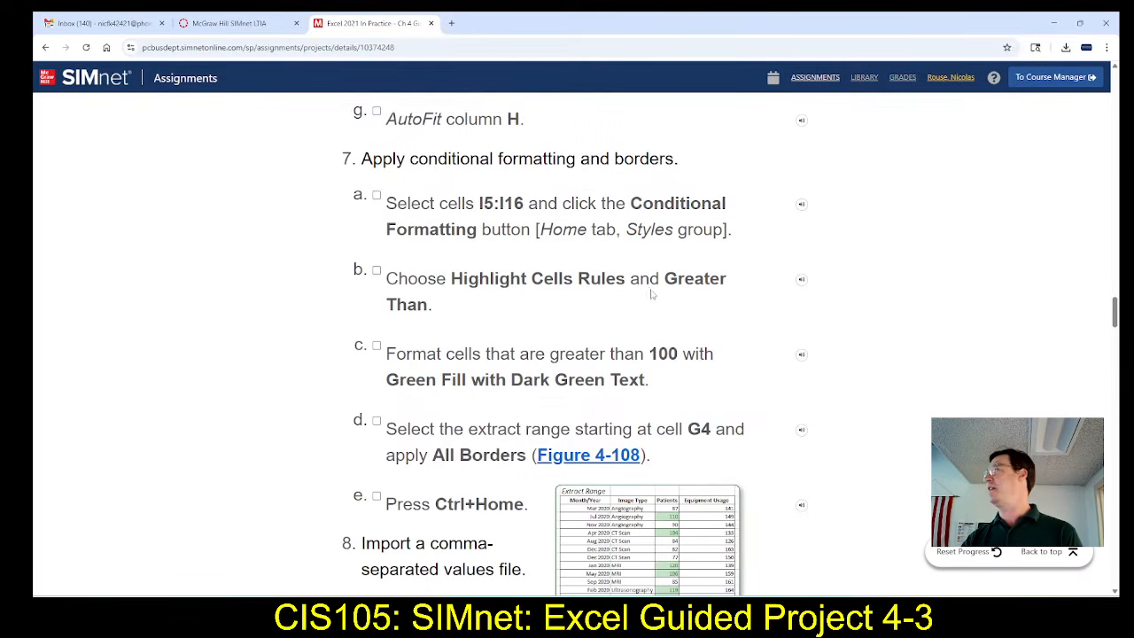
pyautogui.scroll(-3, 567, 328)
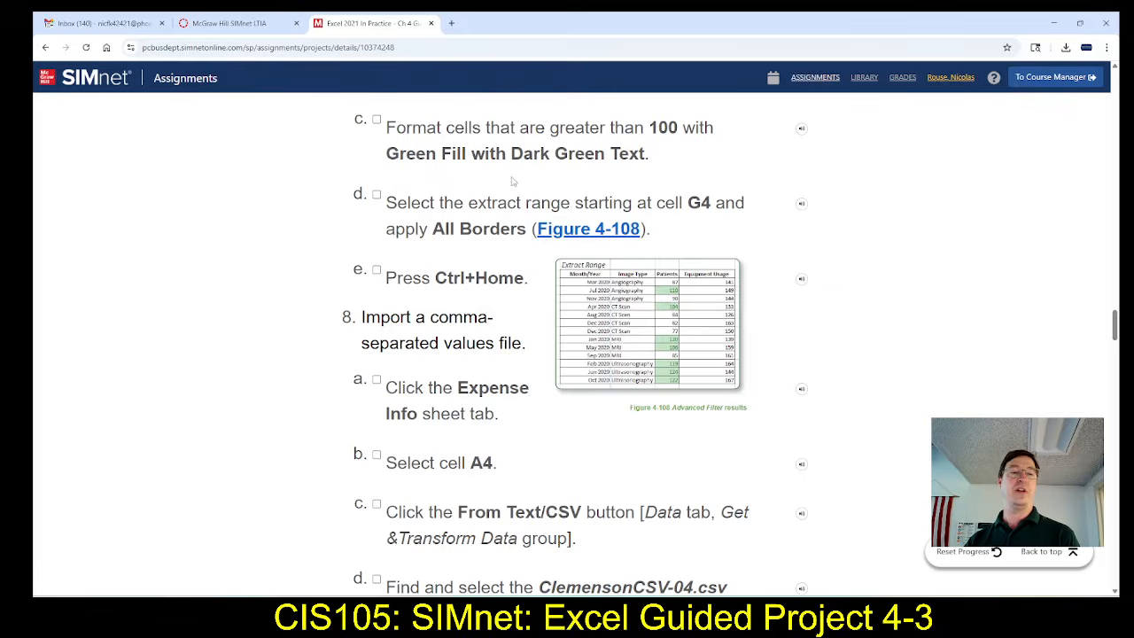
pyautogui.hotkey('alt', 'Tab')
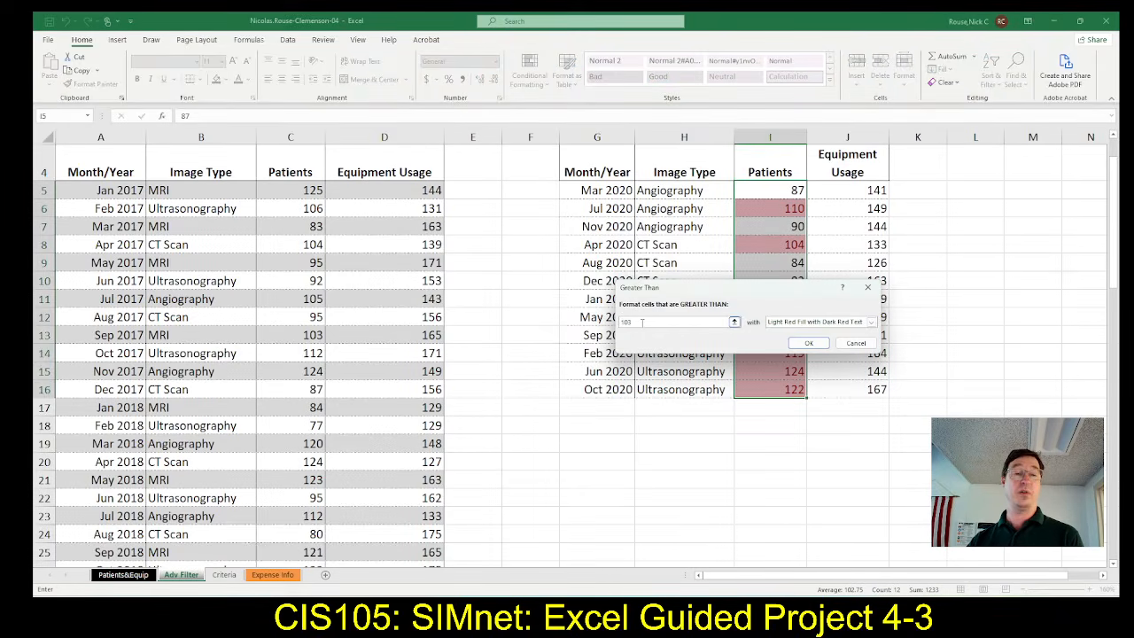
pyautogui.write('100')
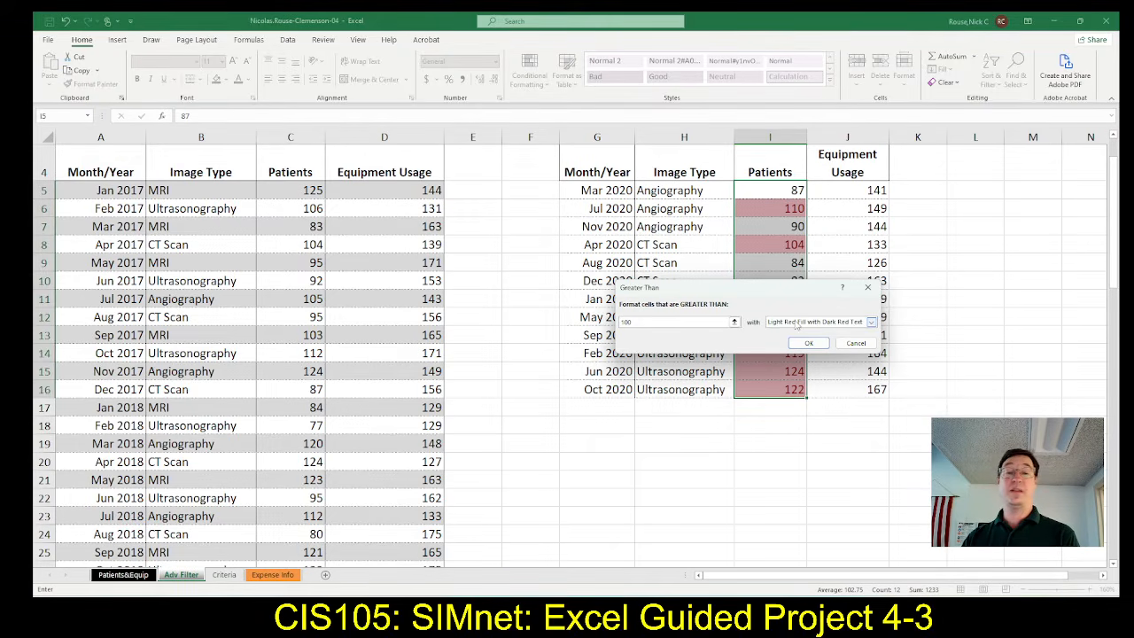
pyautogui.click(797, 324)
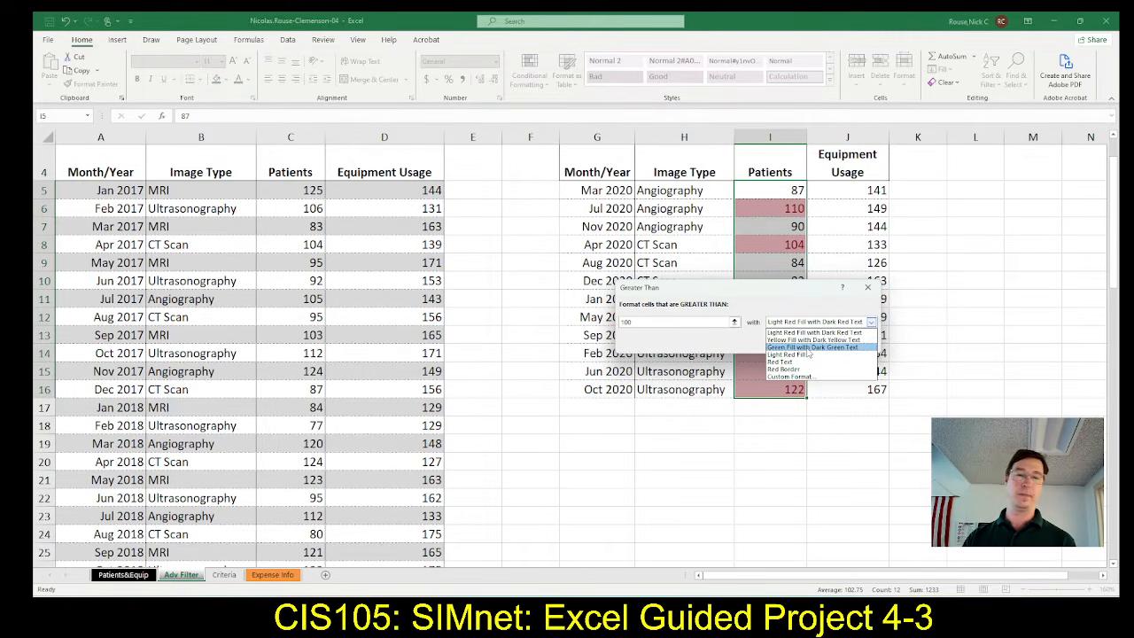
pyautogui.click(809, 347)
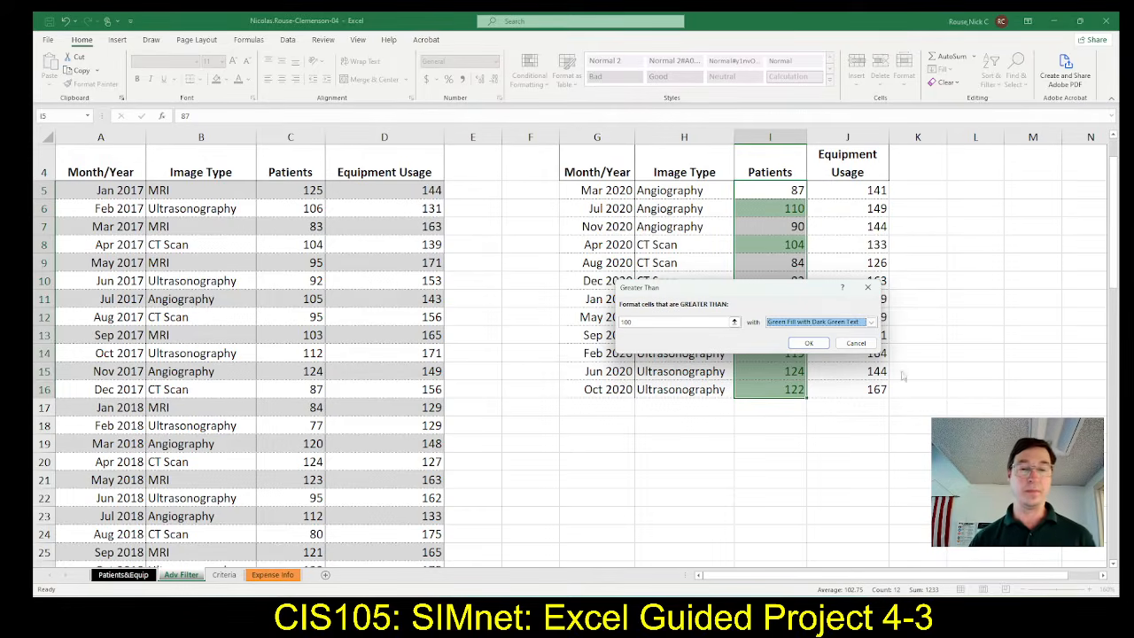
pyautogui.click(807, 344)
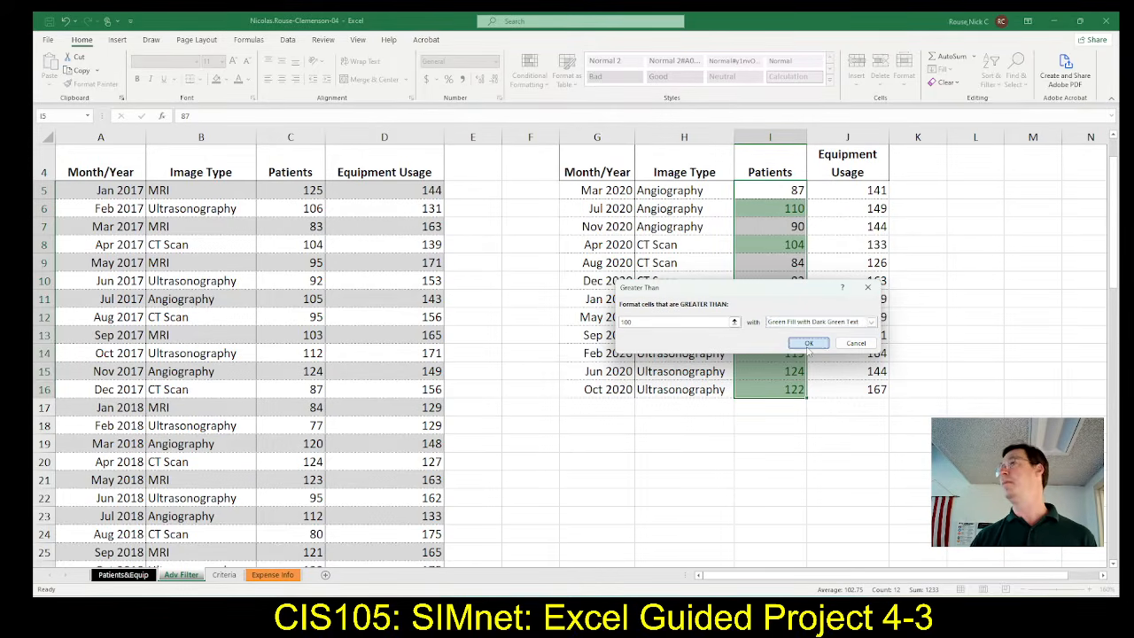
pyautogui.click(531, 225)
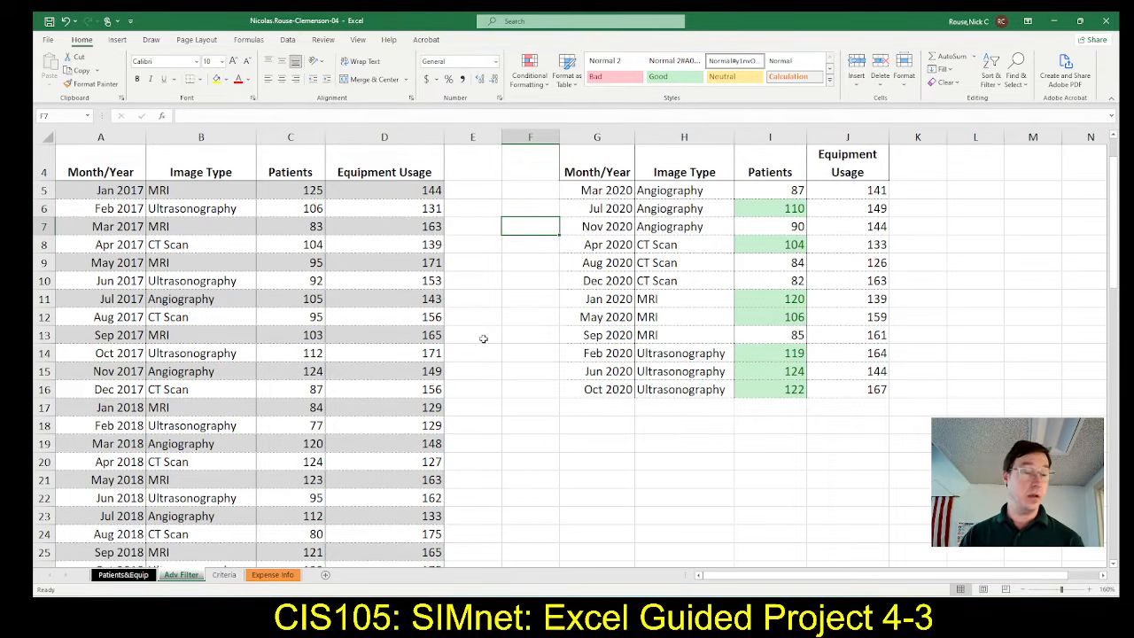
# Read instruction 7d on the SIMnet page, and in Excel apply All Borders to the extracted records in G5:J16.
pyautogui.hotkey('alt', 'Tab')
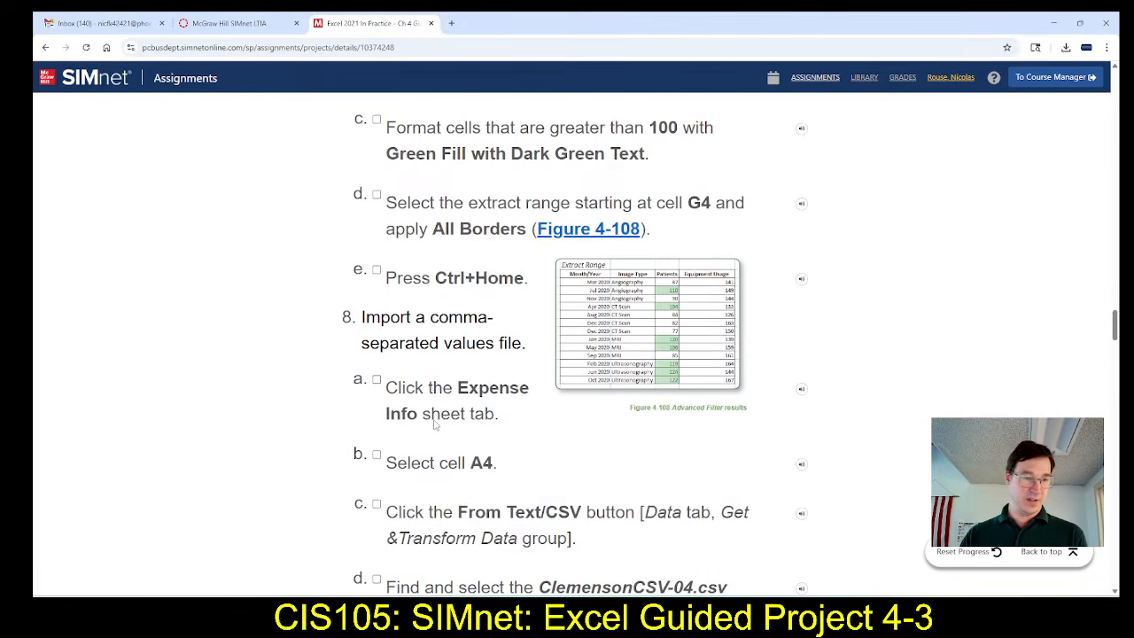
pyautogui.scroll(-1, 454, 397)
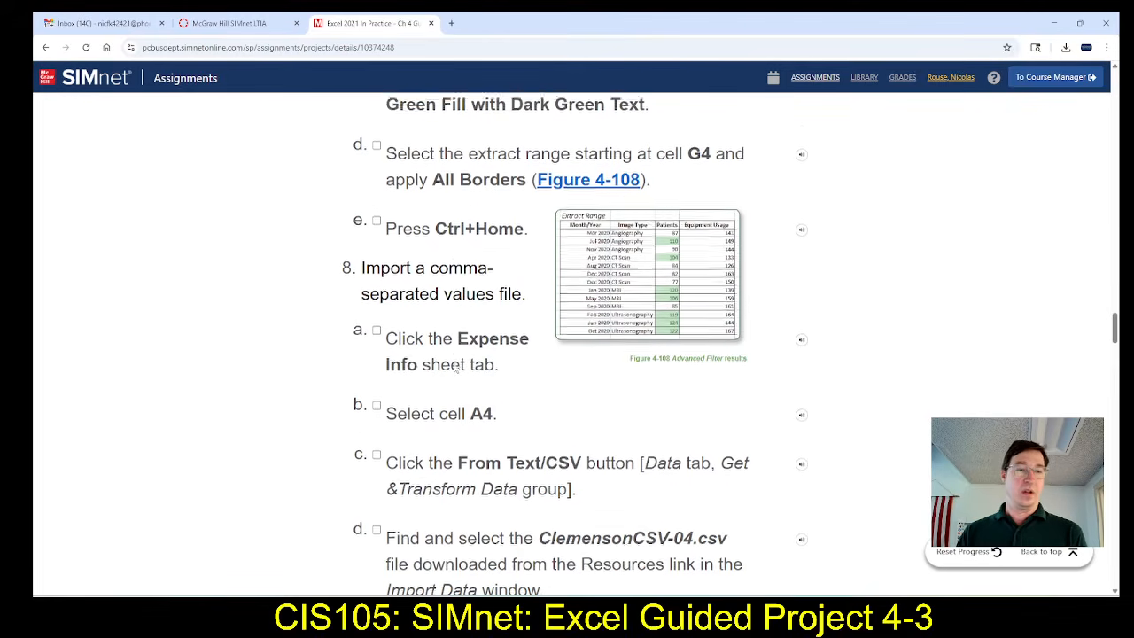
pyautogui.scroll(2, 453, 372)
pyautogui.scroll(-1, 454, 372)
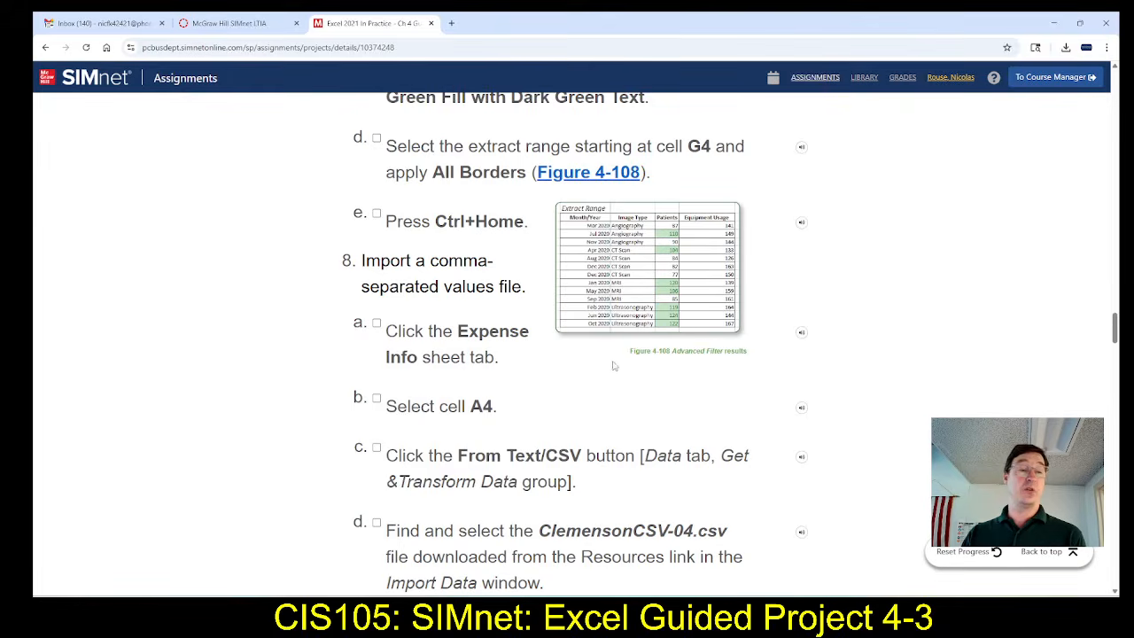
pyautogui.hotkey('alt', 'Tab')
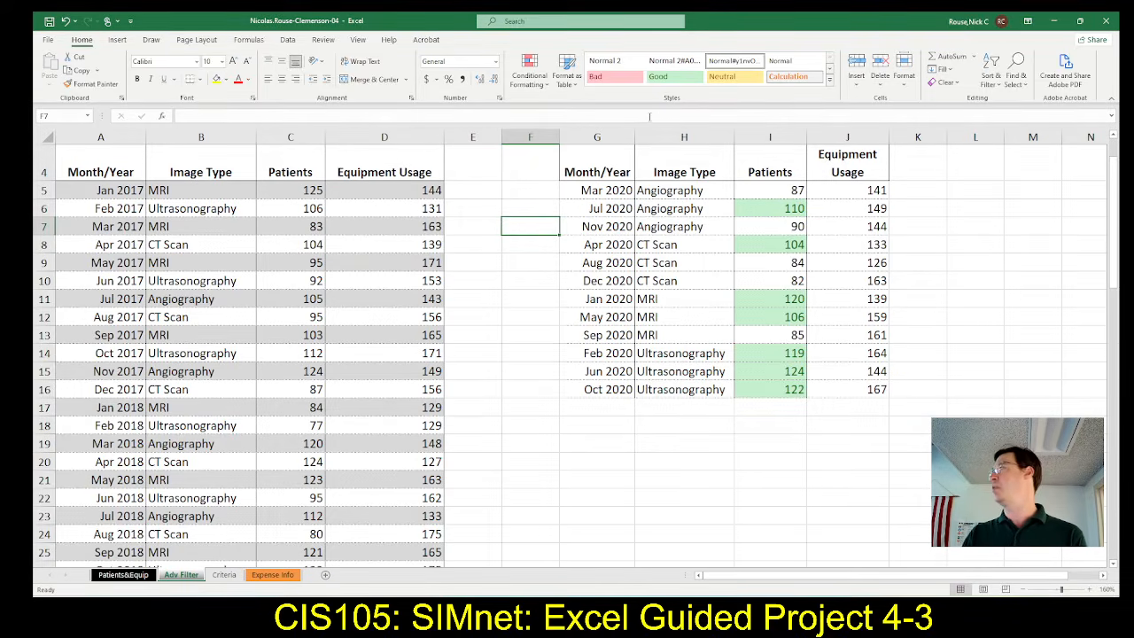
pyautogui.click(584, 189)
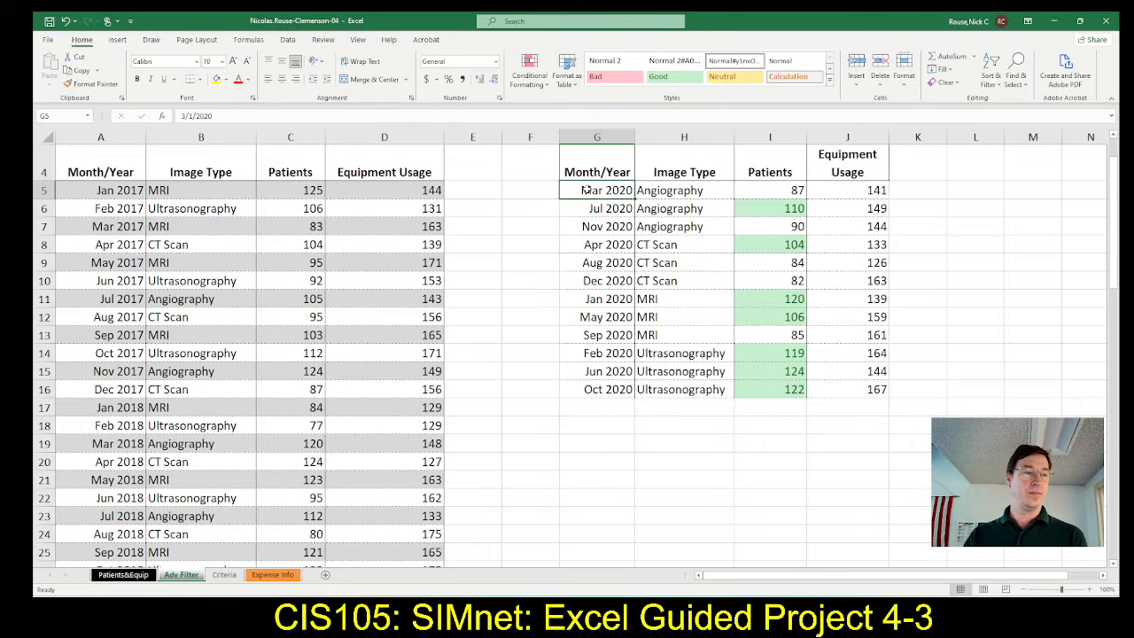
pyautogui.moveTo(585, 189); pyautogui.dragTo(844, 389)
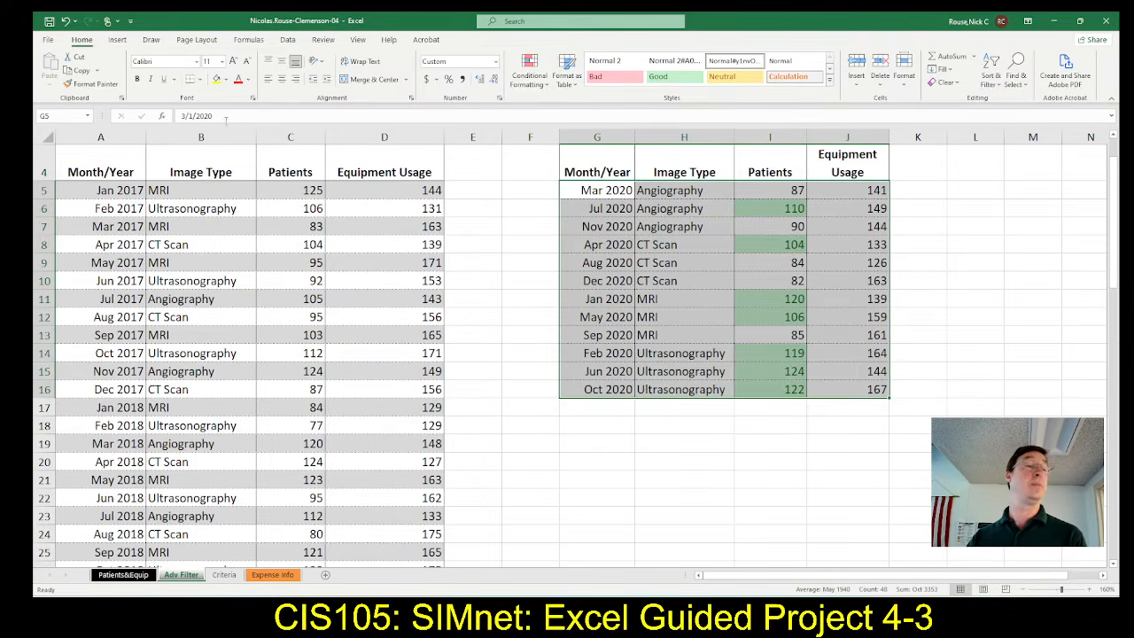
pyautogui.click(201, 79)
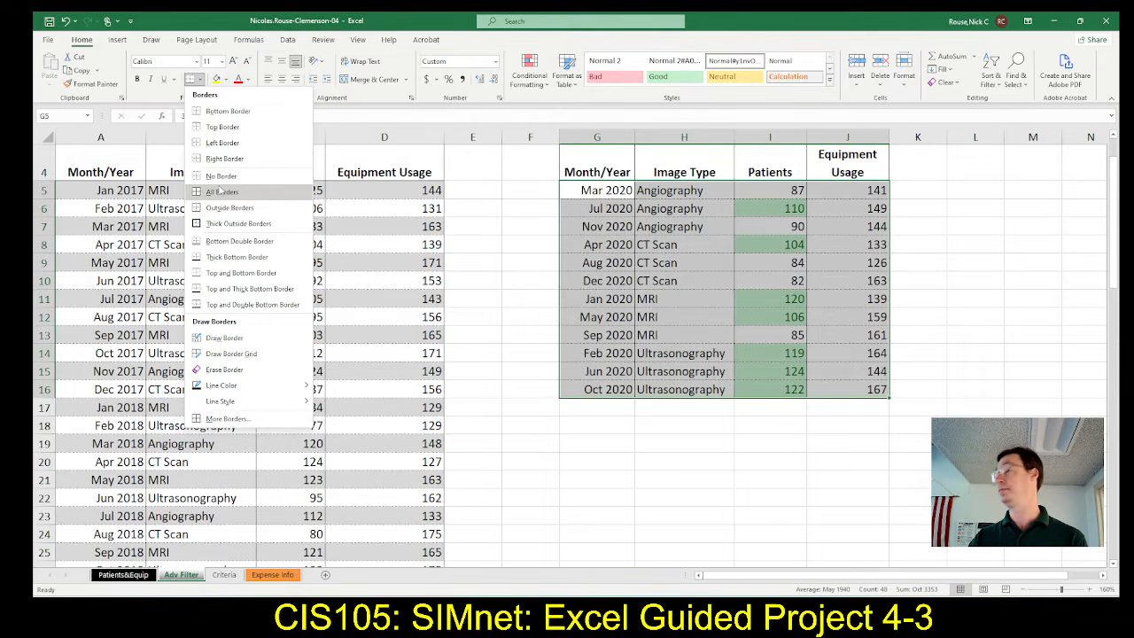
pyautogui.click(220, 190)
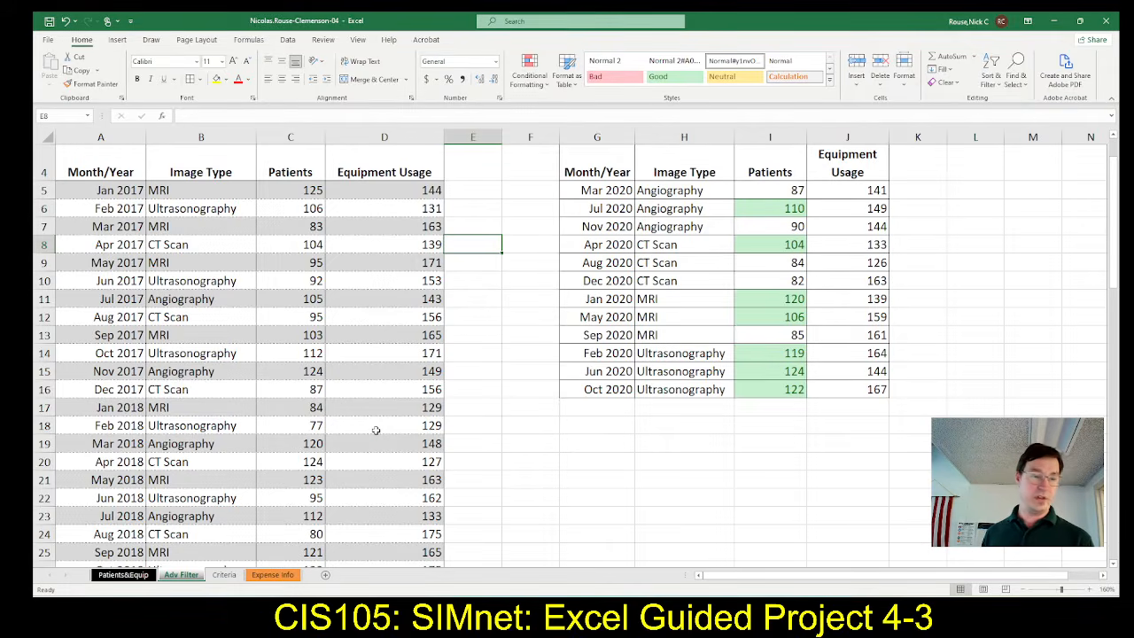
# Check instructions 7e and 8a on the SIMnet page, and open the Expense Info sheet in Excel.
pyautogui.hotkey('alt', 'Tab')
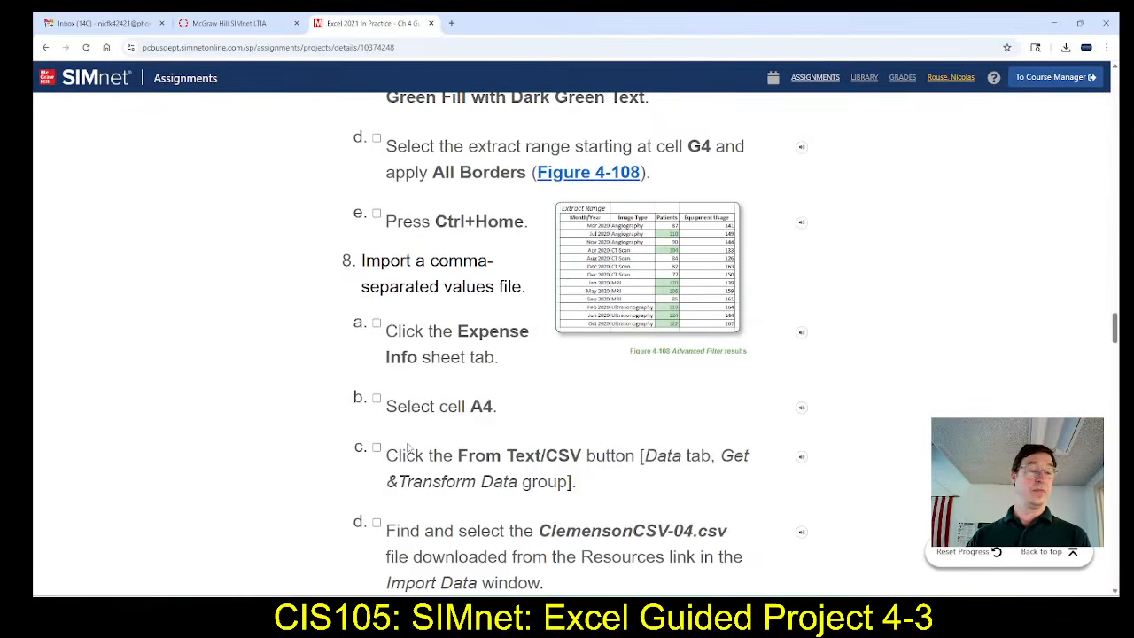
pyautogui.scroll(-1, 426, 430)
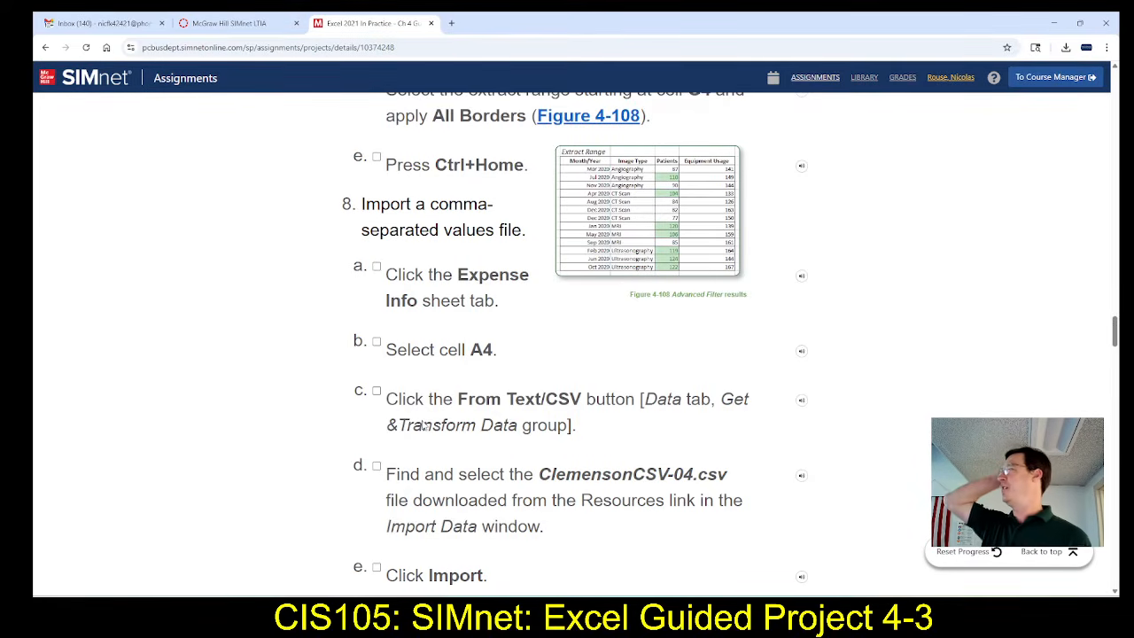
pyautogui.hotkey('alt', 'Tab')
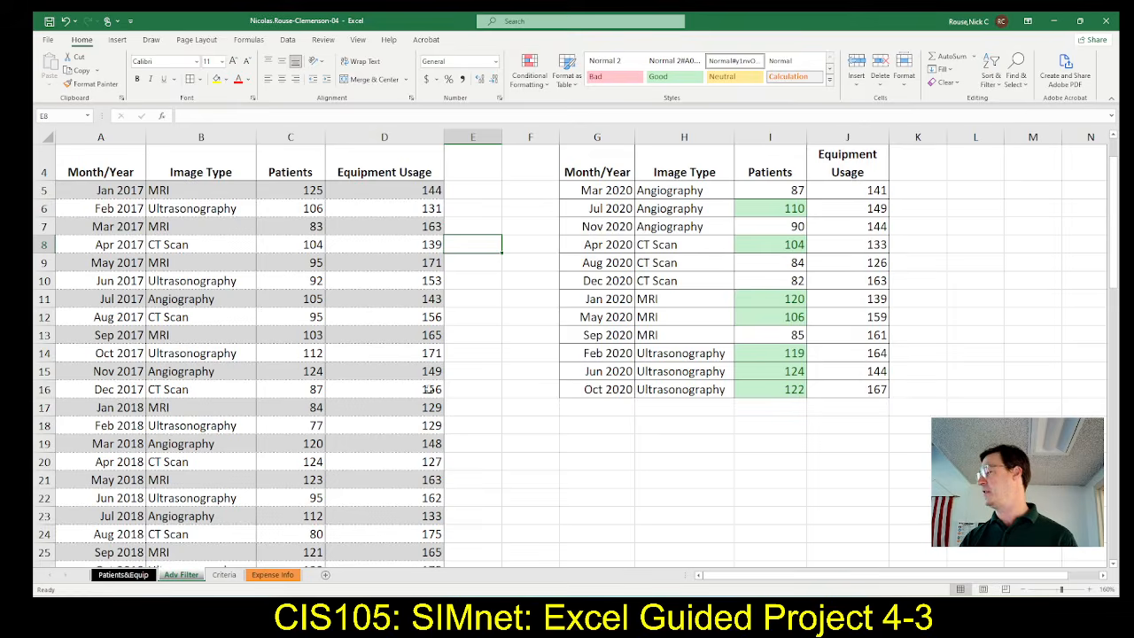
pyautogui.scroll(1, 569, 340)
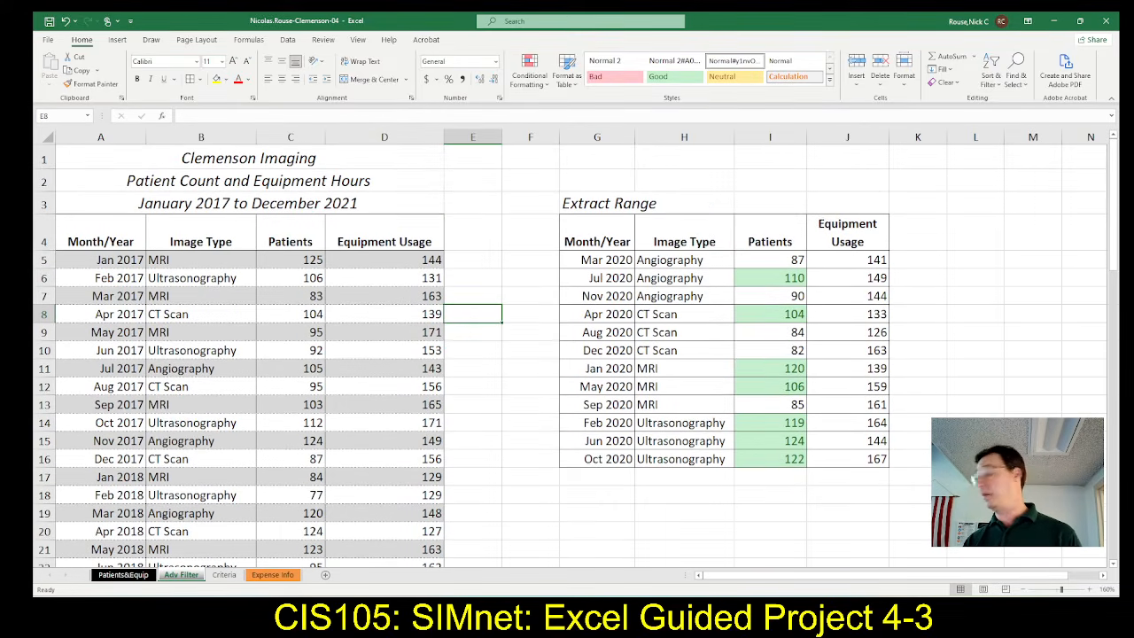
pyautogui.click(1023, 589)
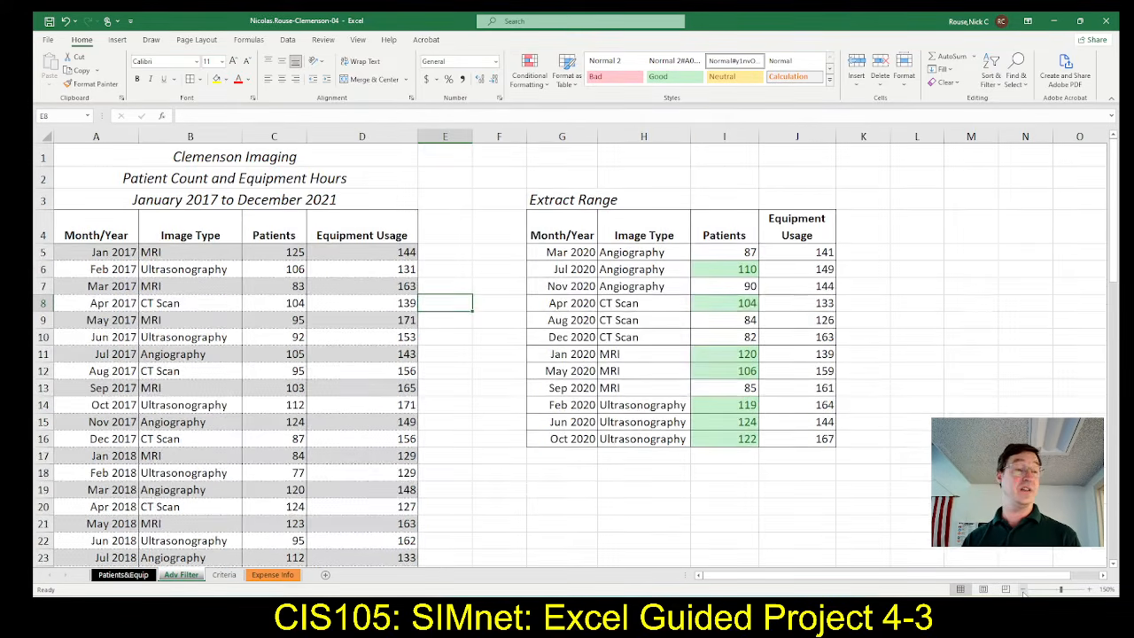
pyautogui.click(1023, 589)
pyautogui.click(1023, 589)
pyautogui.click(1022, 589)
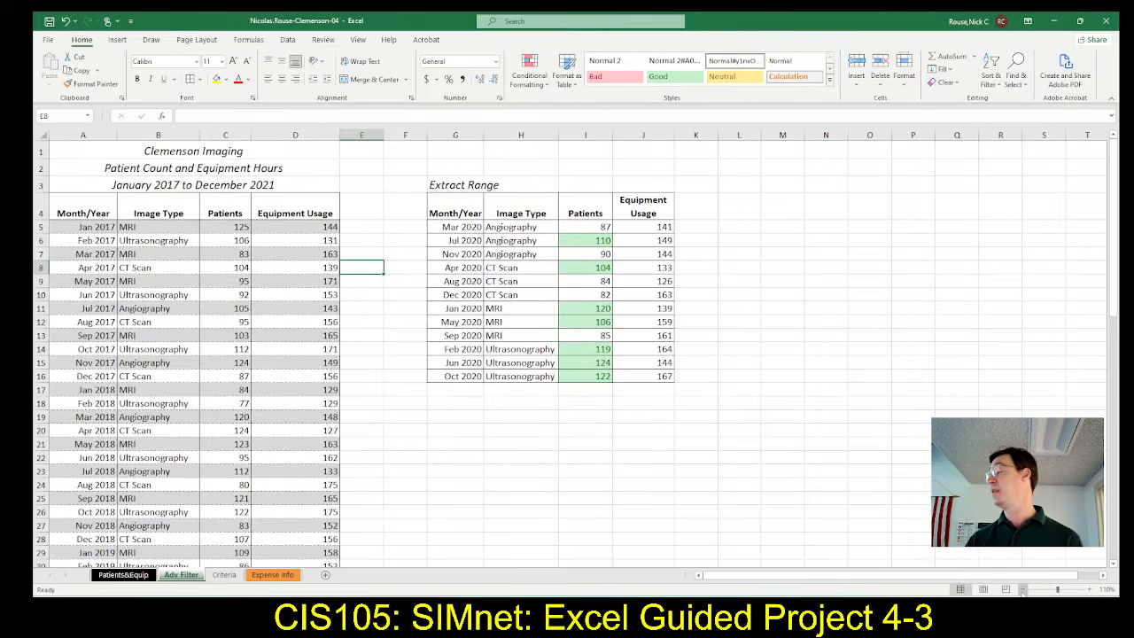
pyautogui.click(1023, 588)
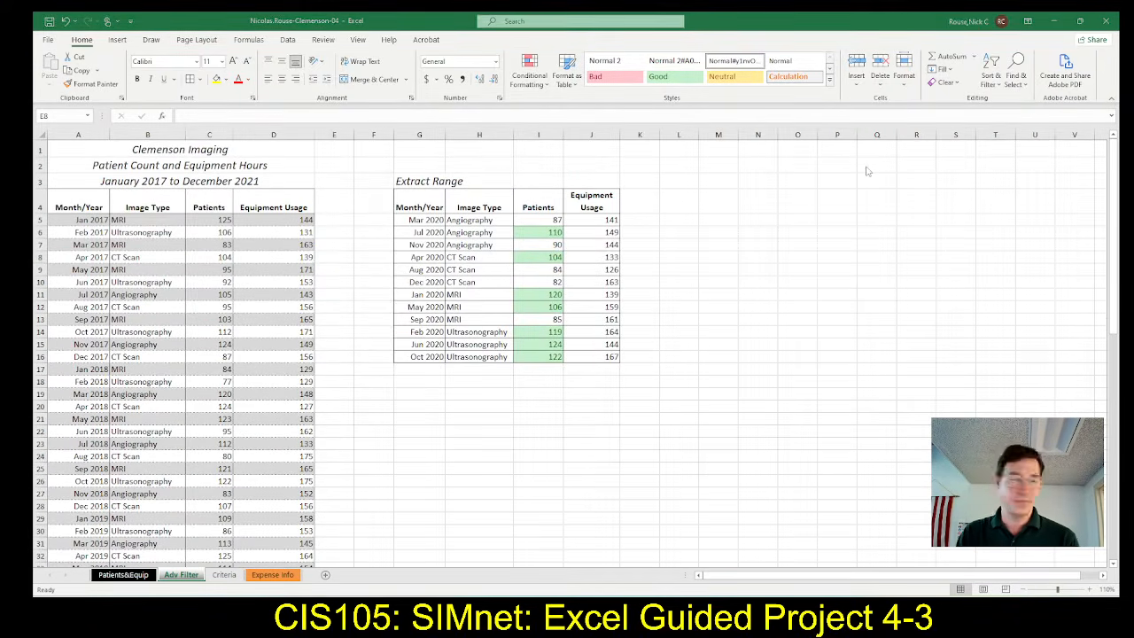
pyautogui.hotkey('alt', 'Tab')
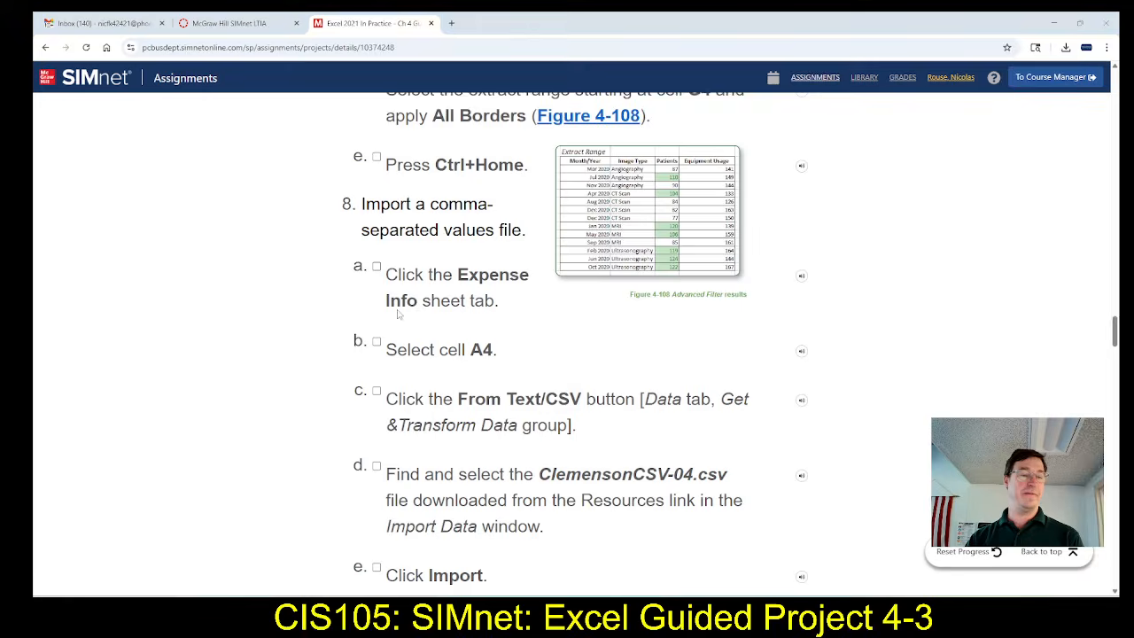
pyautogui.hotkey('alt', 'Tab')
pyautogui.click(270, 575)
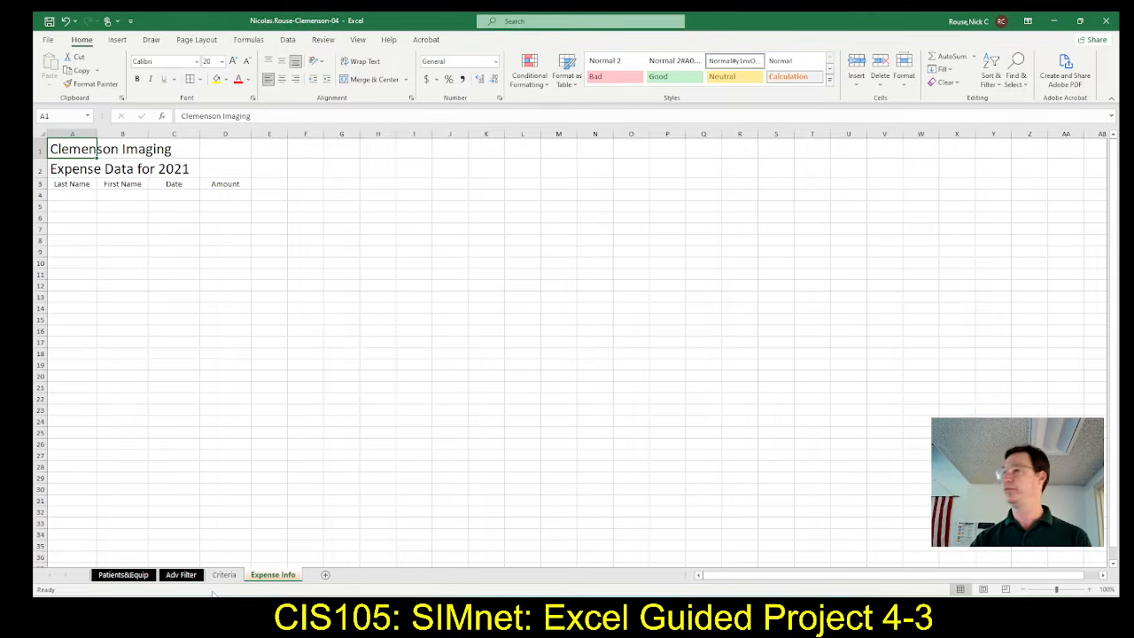
# Check instruction 8b on the SIMnet page, and select cell A4 on the Expense Info sheet in Excel.
pyautogui.hotkey('alt', 'Tab')
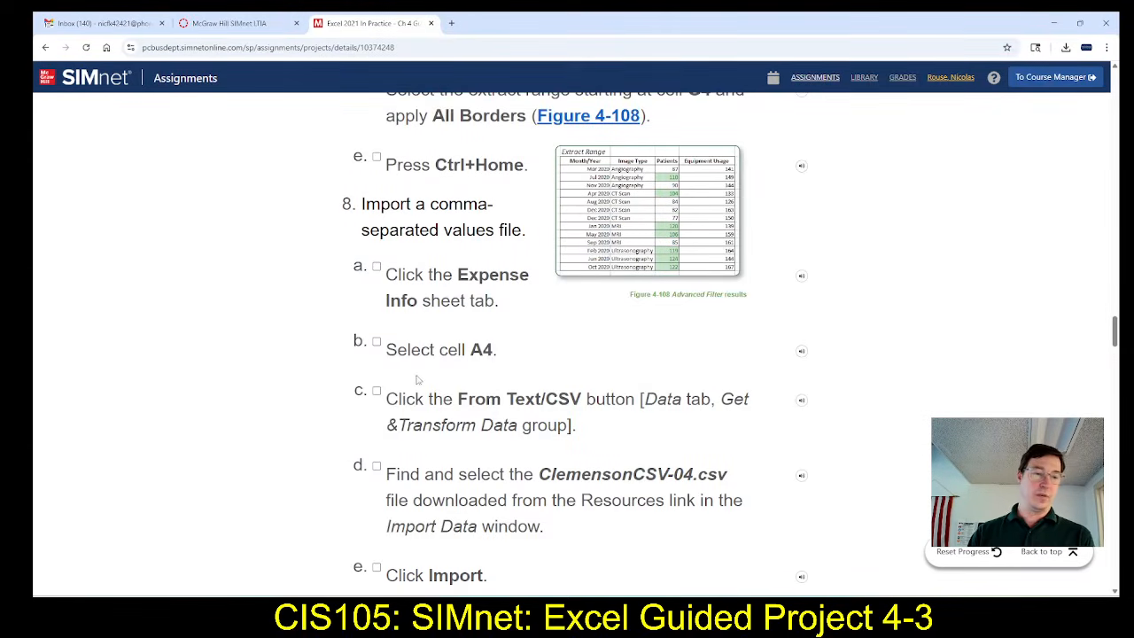
pyautogui.hotkey('alt', 'Tab')
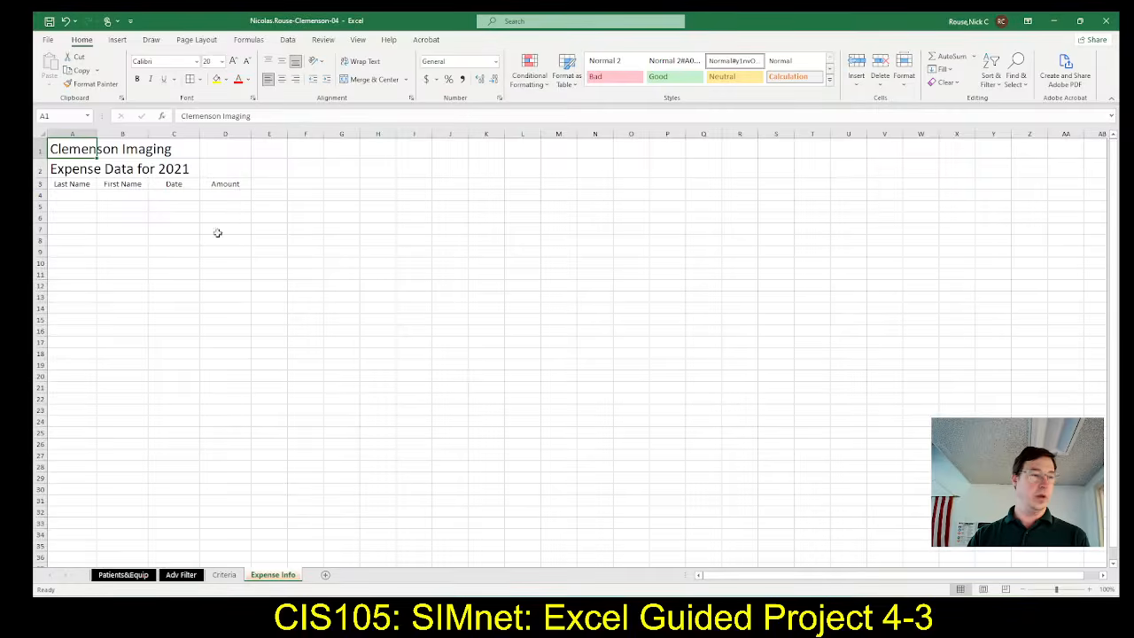
pyautogui.click(78, 195)
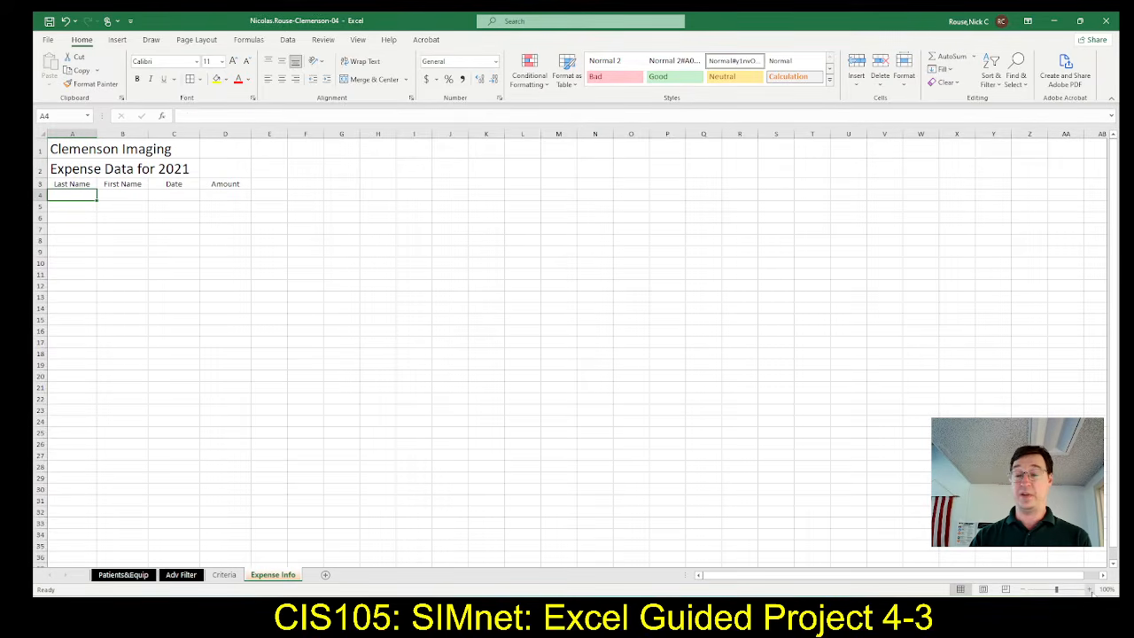
pyautogui.click(1091, 593)
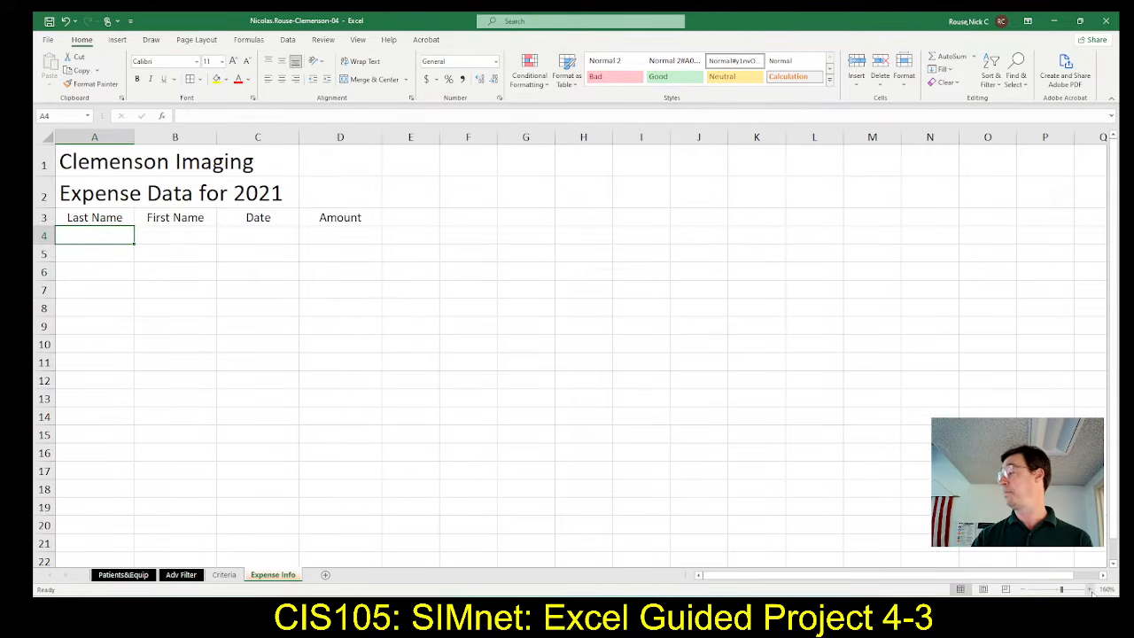
pyautogui.click(1090, 592)
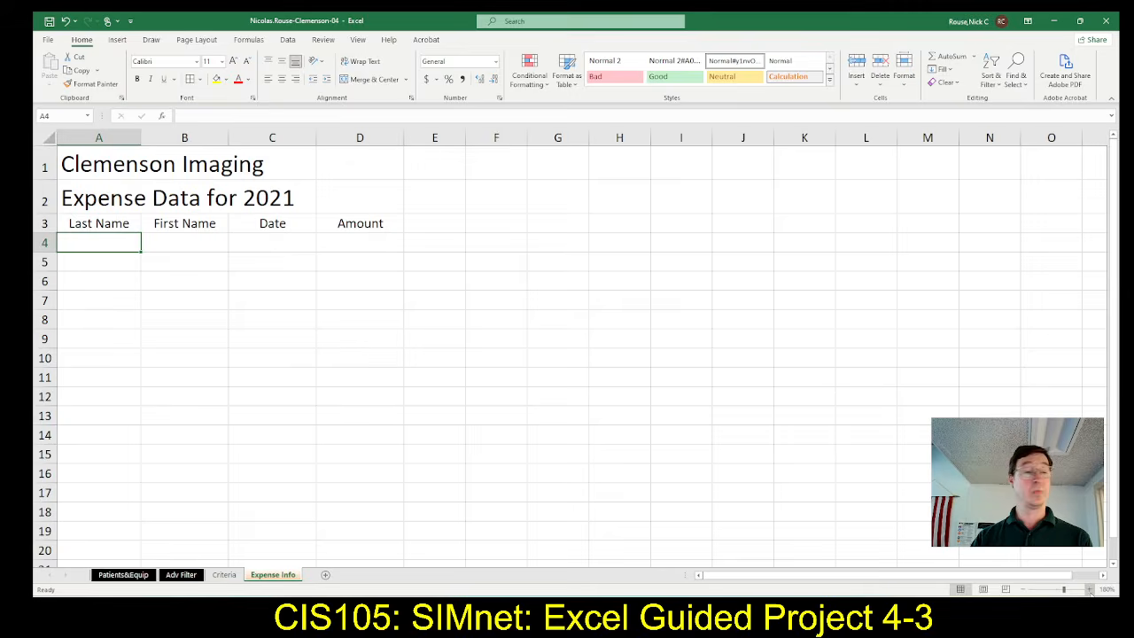
pyautogui.click(1089, 590)
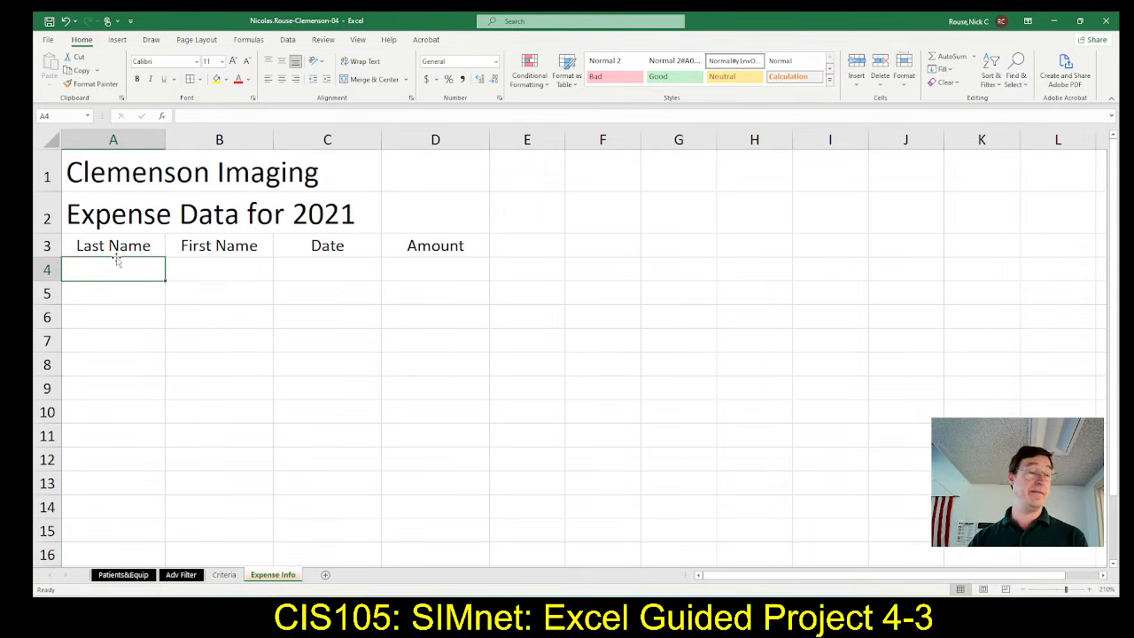
# Read instructions 8c and 8d on the SIMnet page, and in Excel start a Text/CSV import of ClemensonCSV-04 from the Downloads folder.
pyautogui.hotkey('alt', 'Tab')
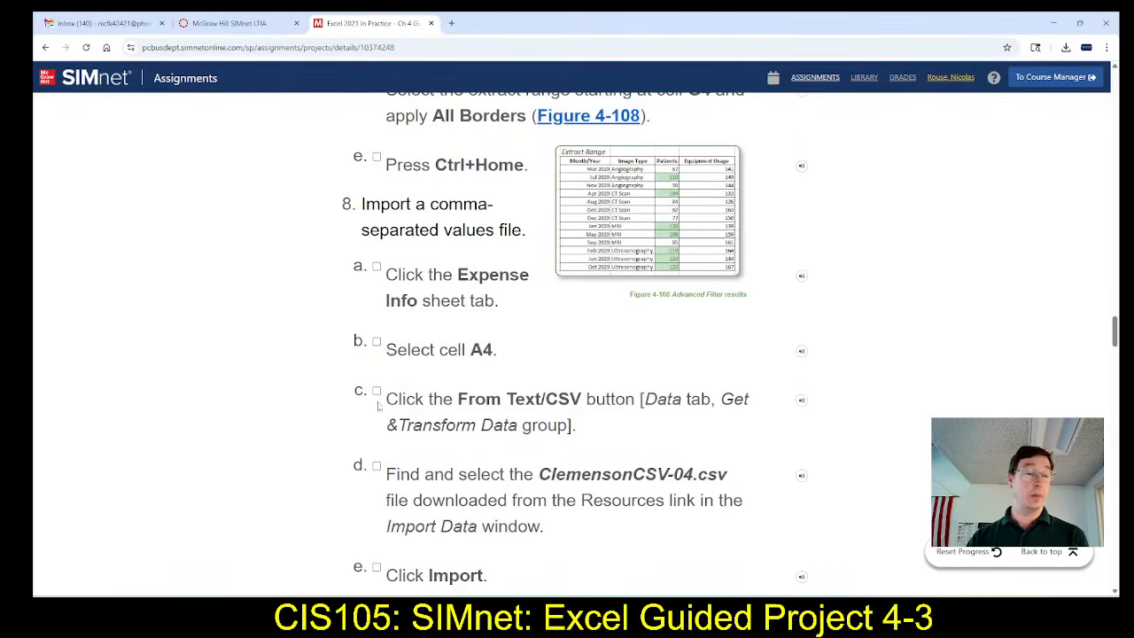
pyautogui.scroll(-1, 385, 422)
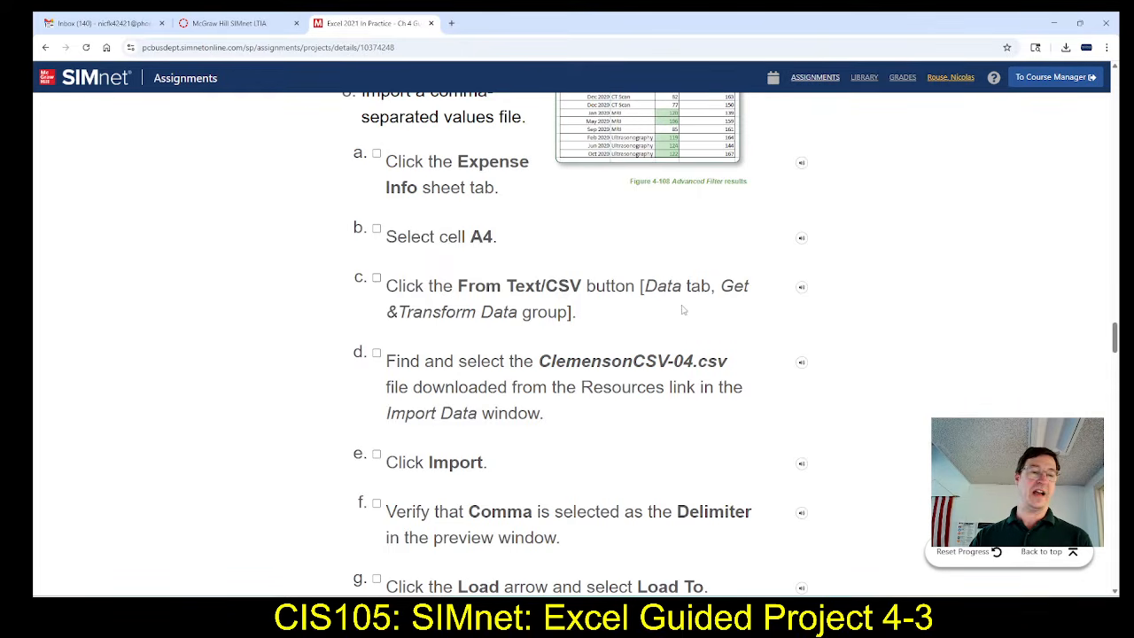
pyautogui.hotkey('alt', 'Tab')
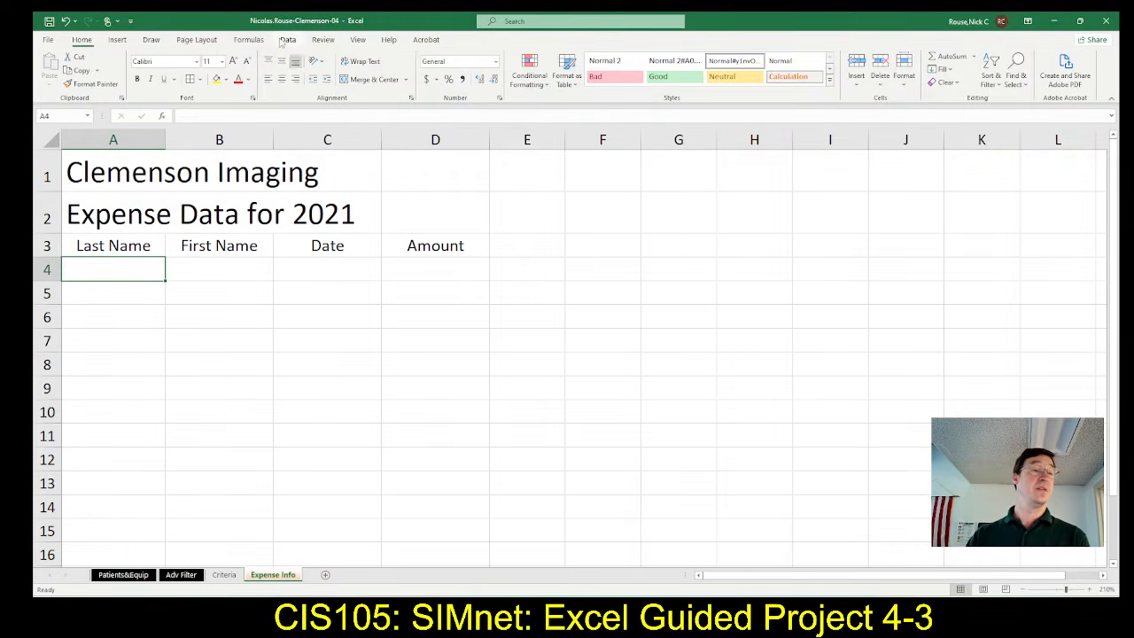
pyautogui.click(285, 40)
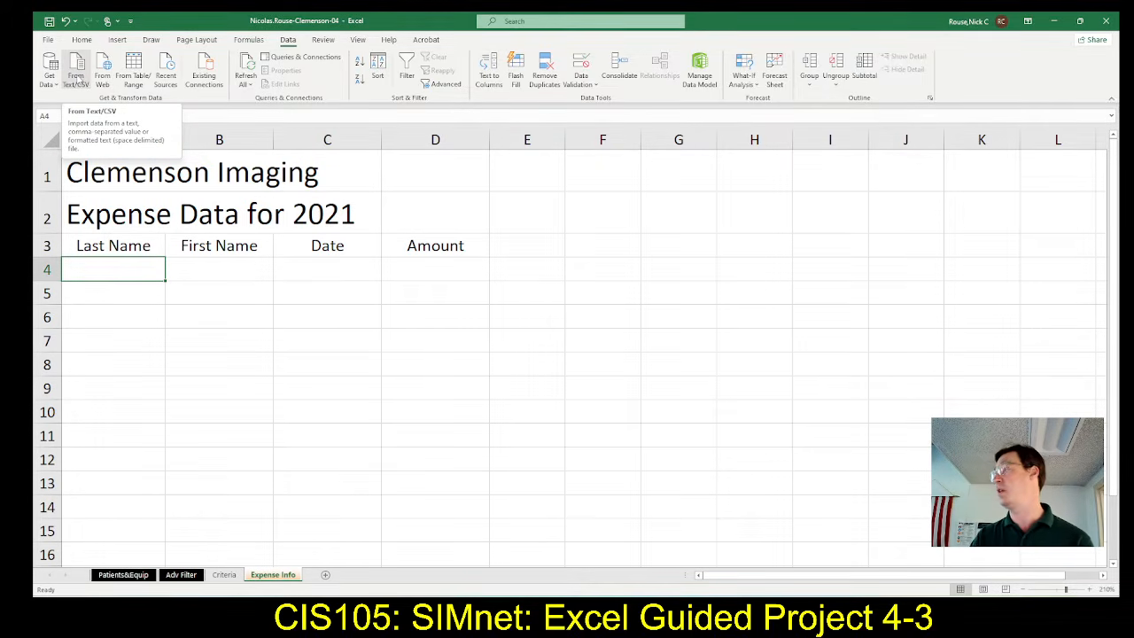
pyautogui.click(74, 78)
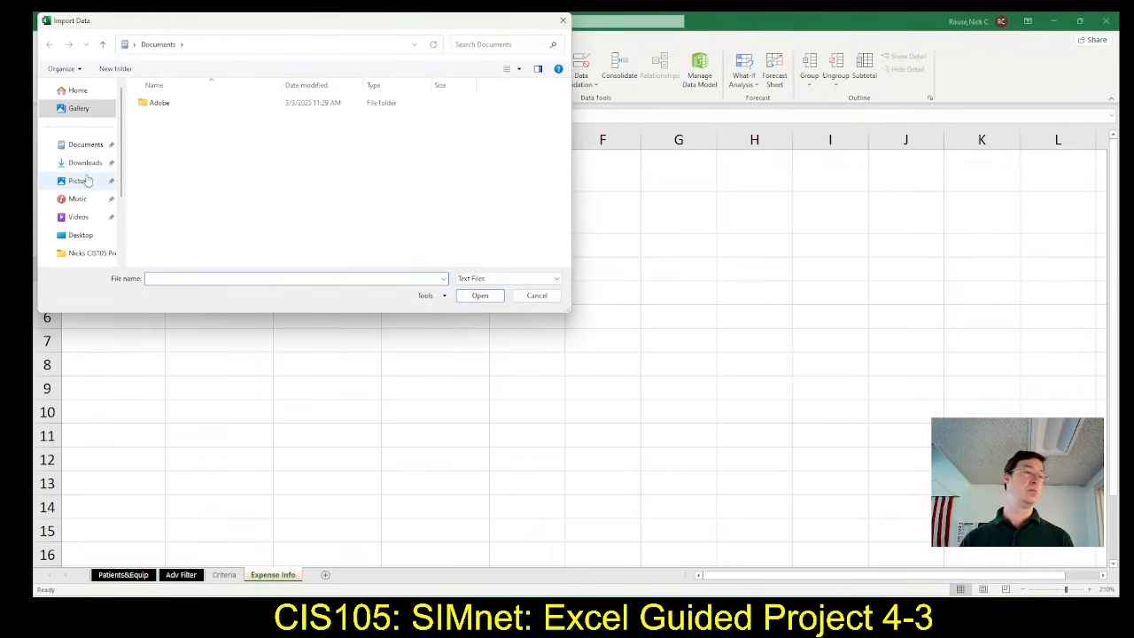
pyautogui.click(83, 166)
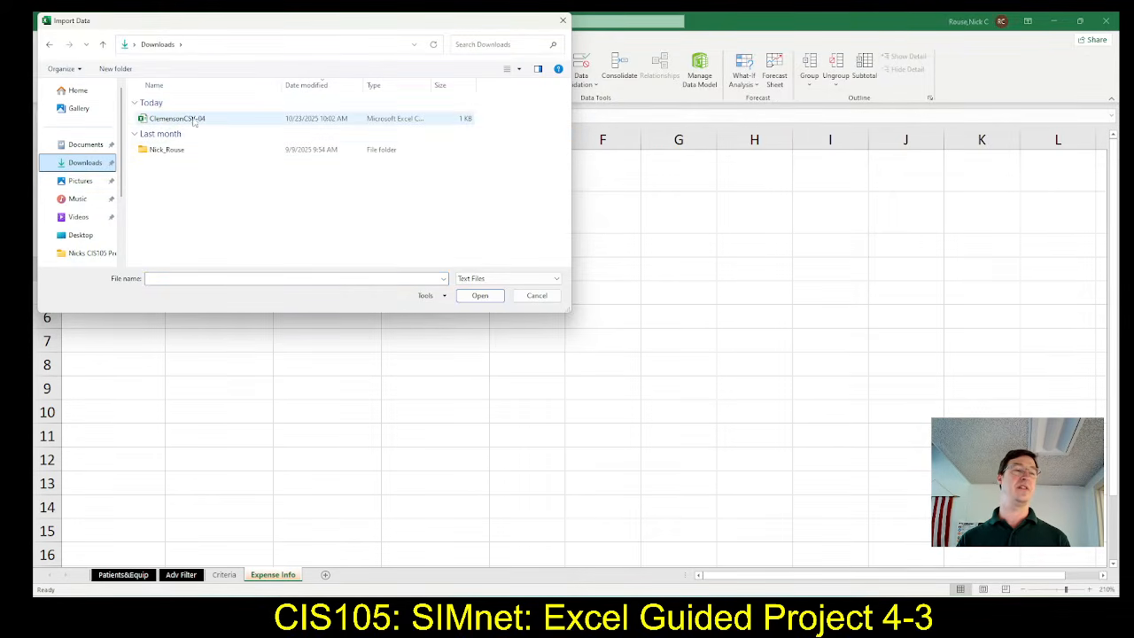
pyautogui.moveTo(288, 26); pyautogui.dragTo(603, 72)
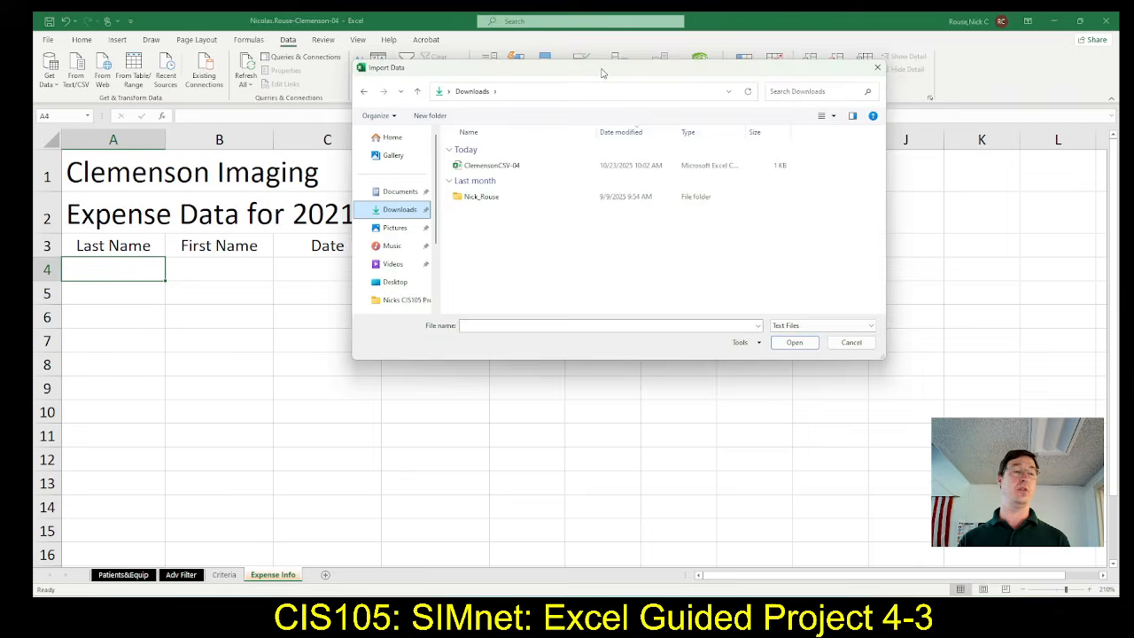
pyautogui.doubleClick(489, 166)
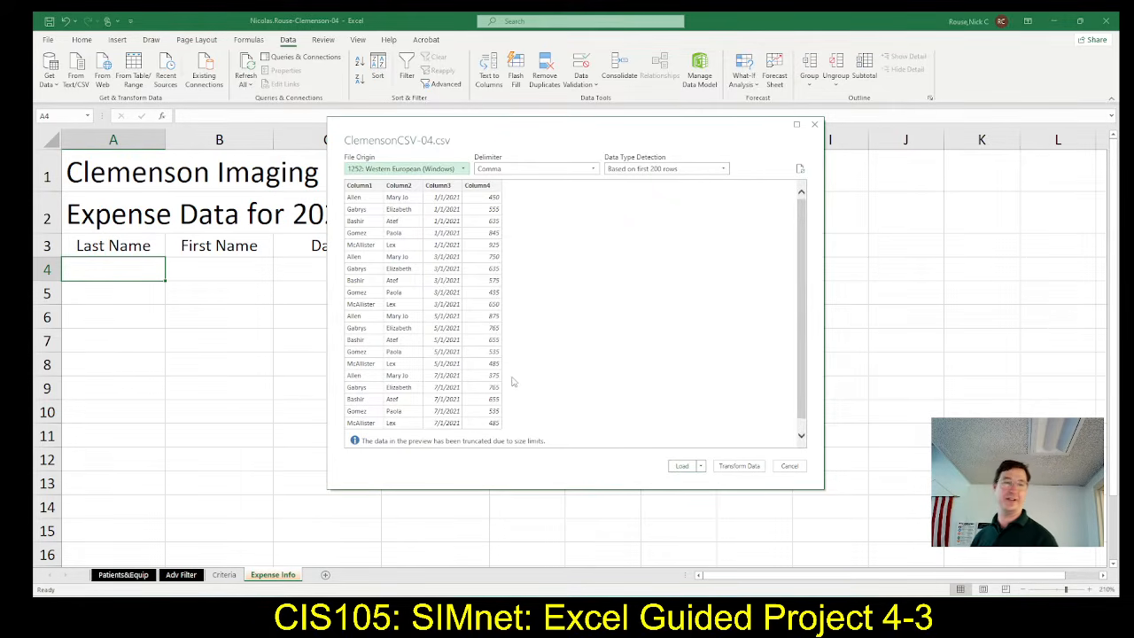
# Read instructions 8e and 8f on the SIMnet page, and check the delimiter in Excel's import preview of ClemensonCSV-04.csv.
pyautogui.hotkey('alt', 'Tab')
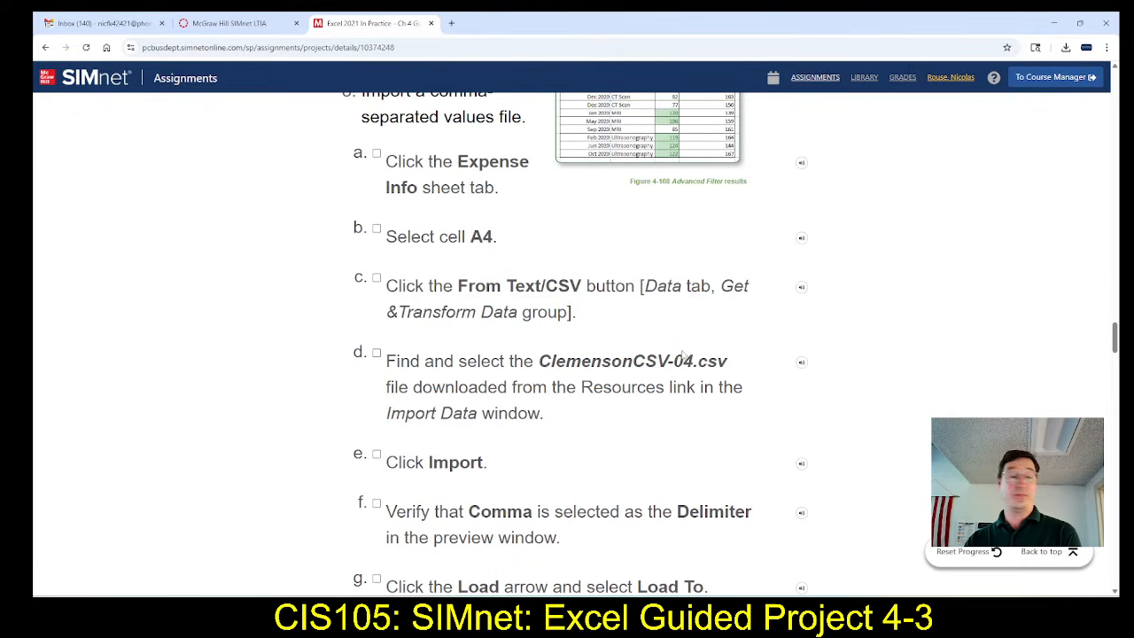
pyautogui.scroll(-1, 492, 300)
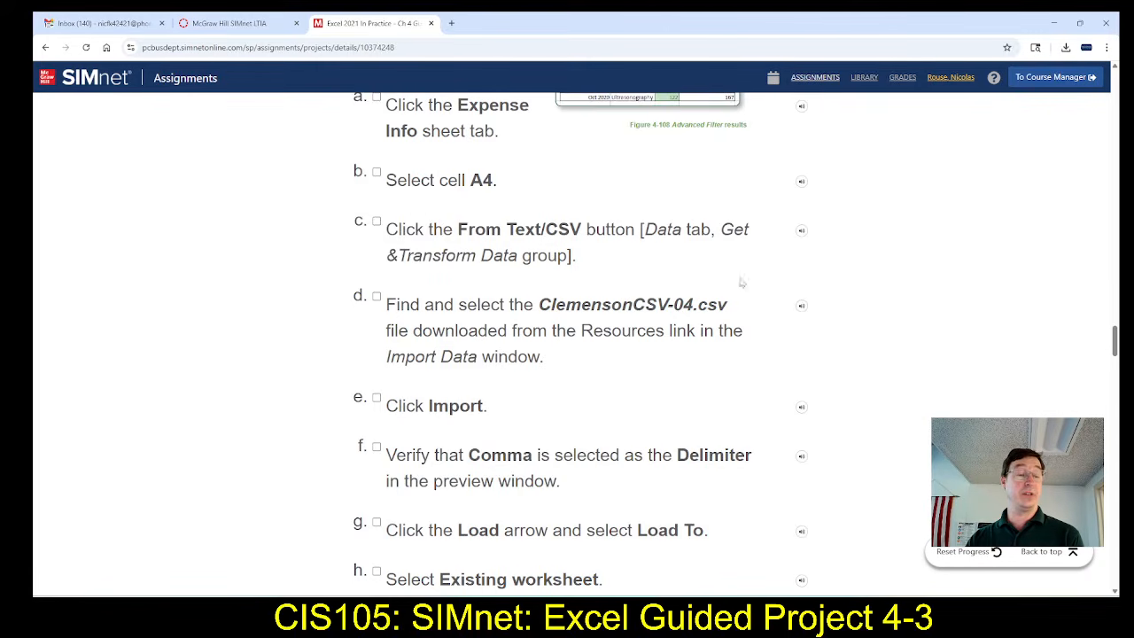
pyautogui.hotkey('alt', 'Tab')
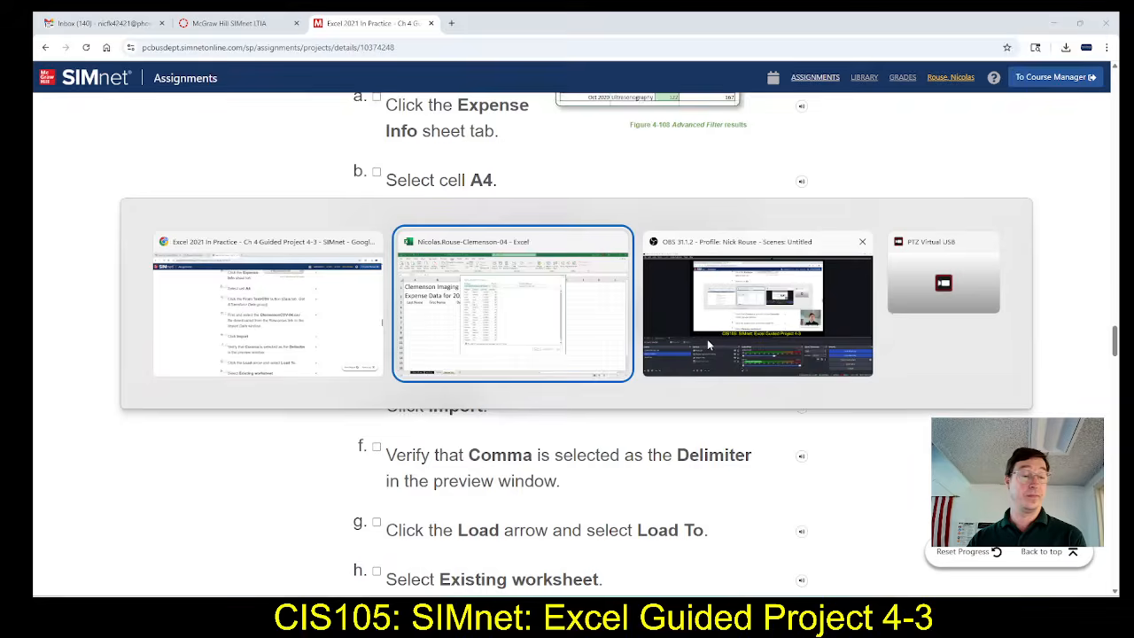
pyautogui.hotkey('alt', 'Tab')
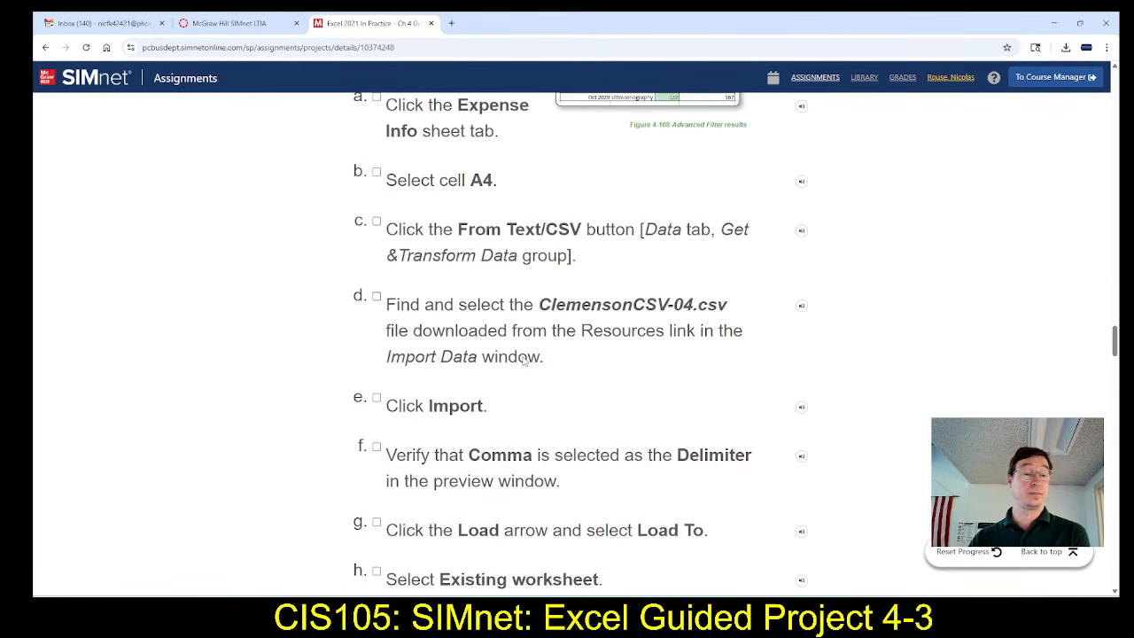
pyautogui.scroll(-3, 525, 359)
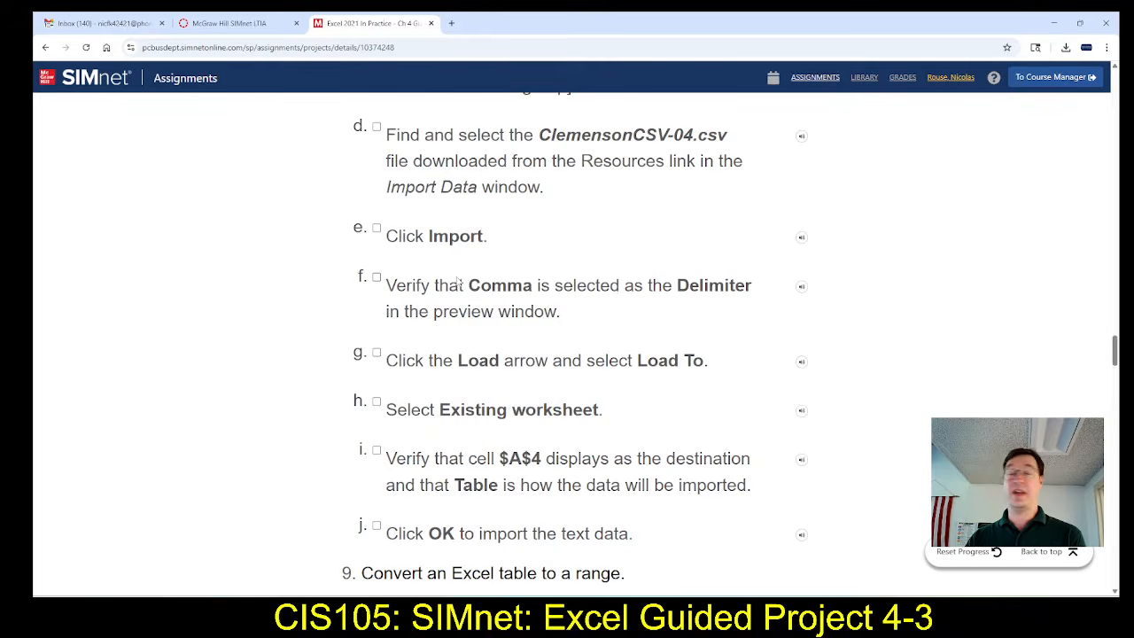
pyautogui.scroll(-1, 459, 282)
pyautogui.scroll(-1, 483, 181)
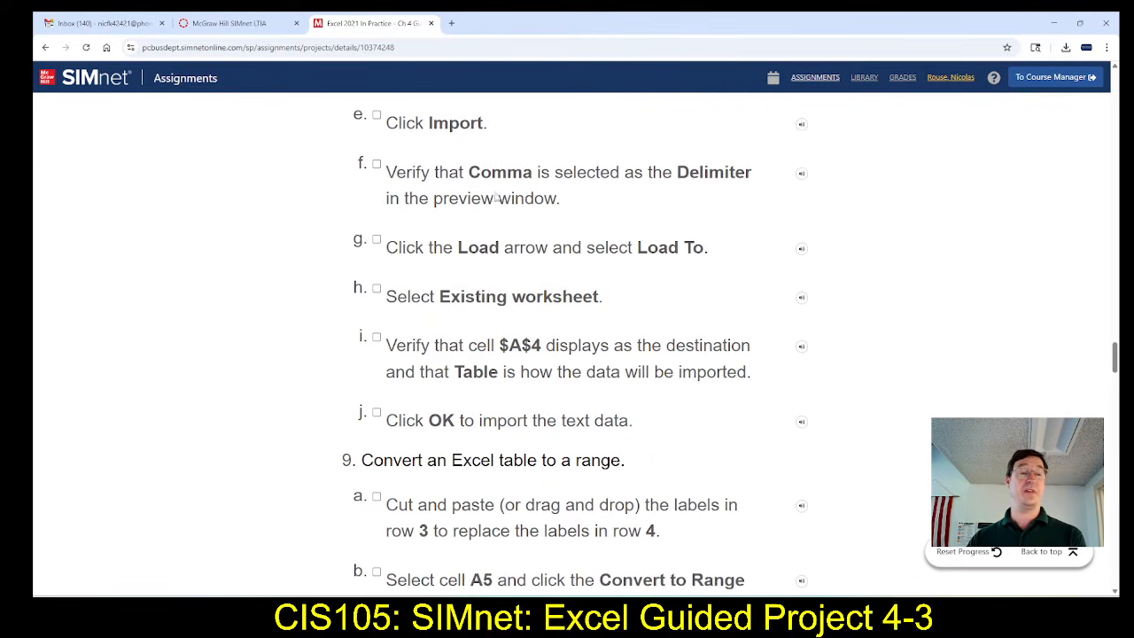
pyautogui.hotkey('alt', 'Tab')
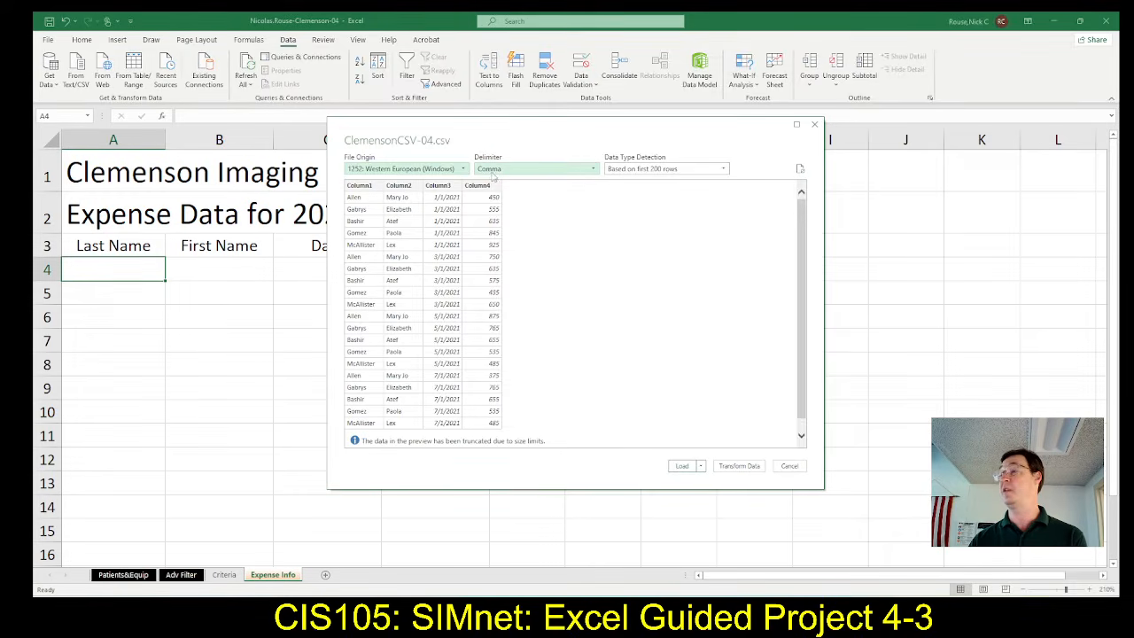
# Read instruction 8g on the SIMnet page, and in Excel choose Load To for the previewed ClemensonCSV-04.csv data.
pyautogui.hotkey('alt', 'Tab')
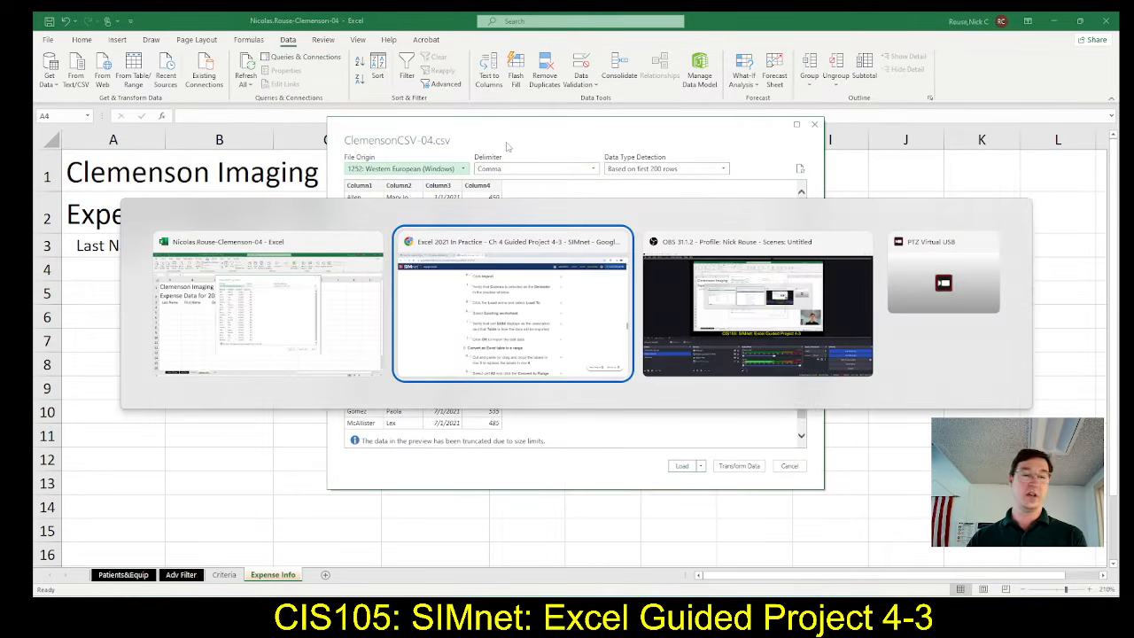
pyautogui.scroll(-1, 502, 238)
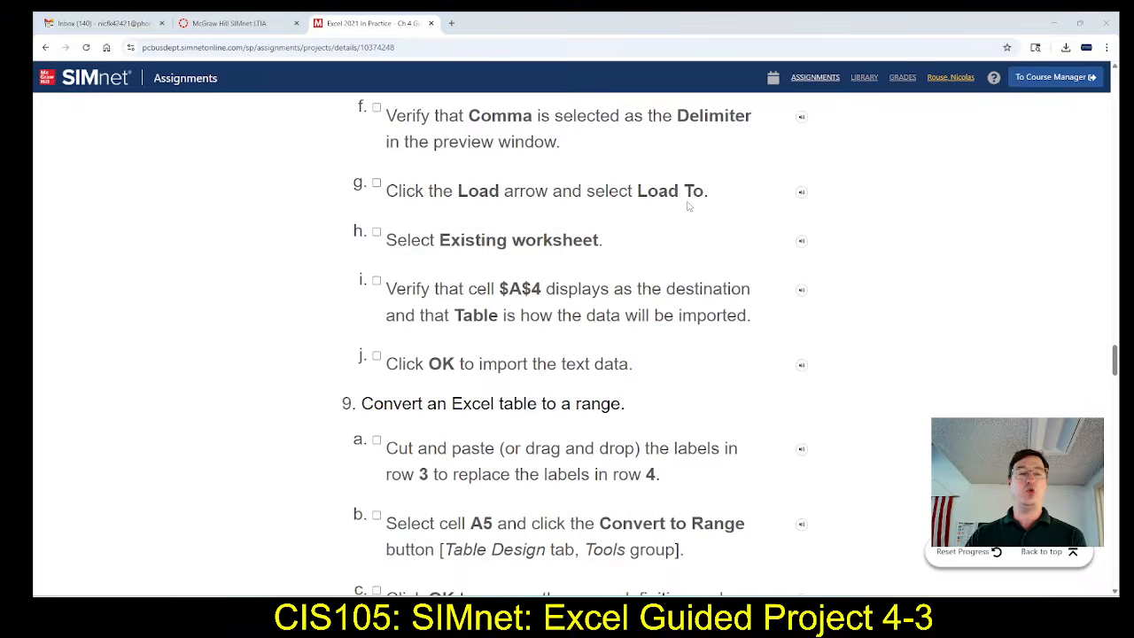
pyautogui.hotkey('alt', 'Tab')
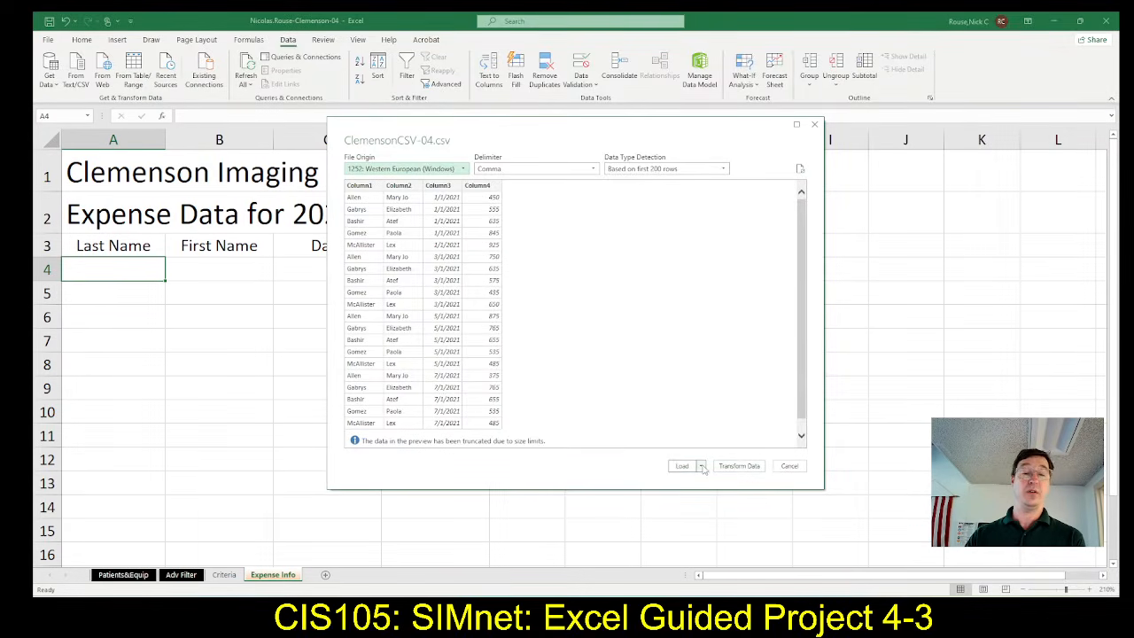
pyautogui.click(701, 466)
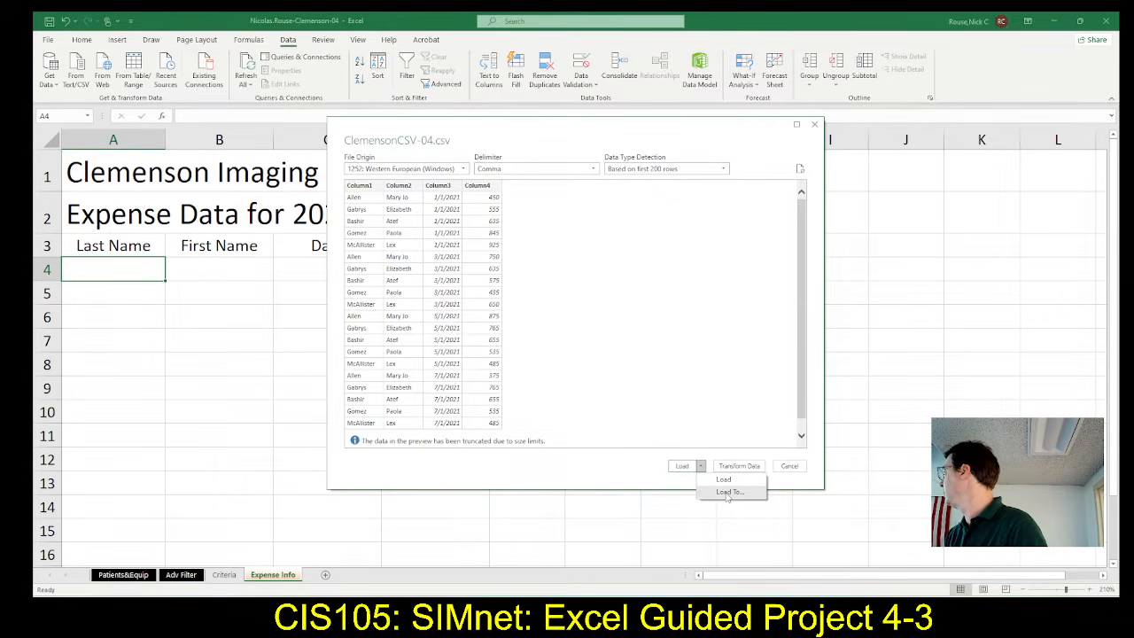
pyautogui.click(727, 493)
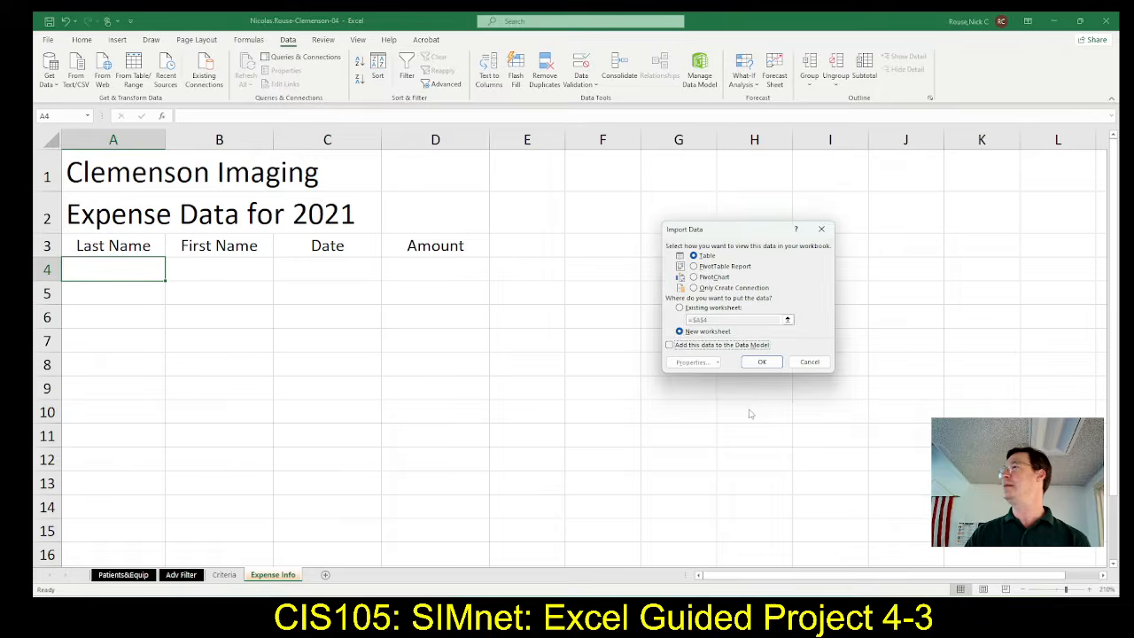
# Read instructions 8h to 8j on the SIMnet page, and in Excel import the data as a table into the existing worksheet at $A$4, dismissing the query list.
pyautogui.hotkey('alt', 'Tab')
pyautogui.hotkey('alt', 'Tab')
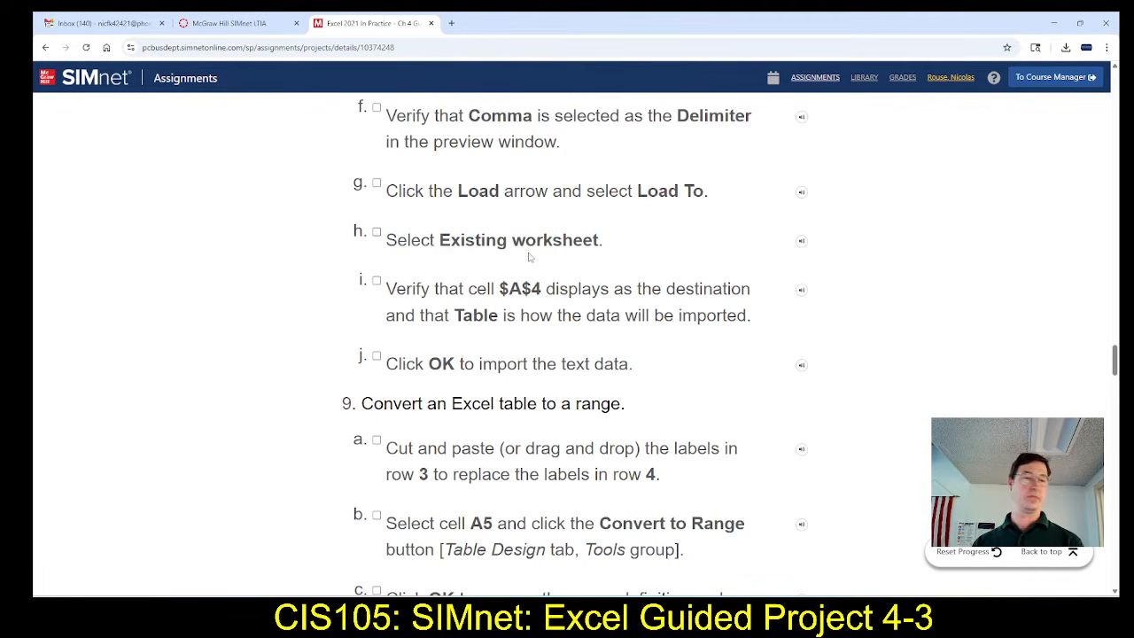
pyautogui.hotkey('alt', 'Tab')
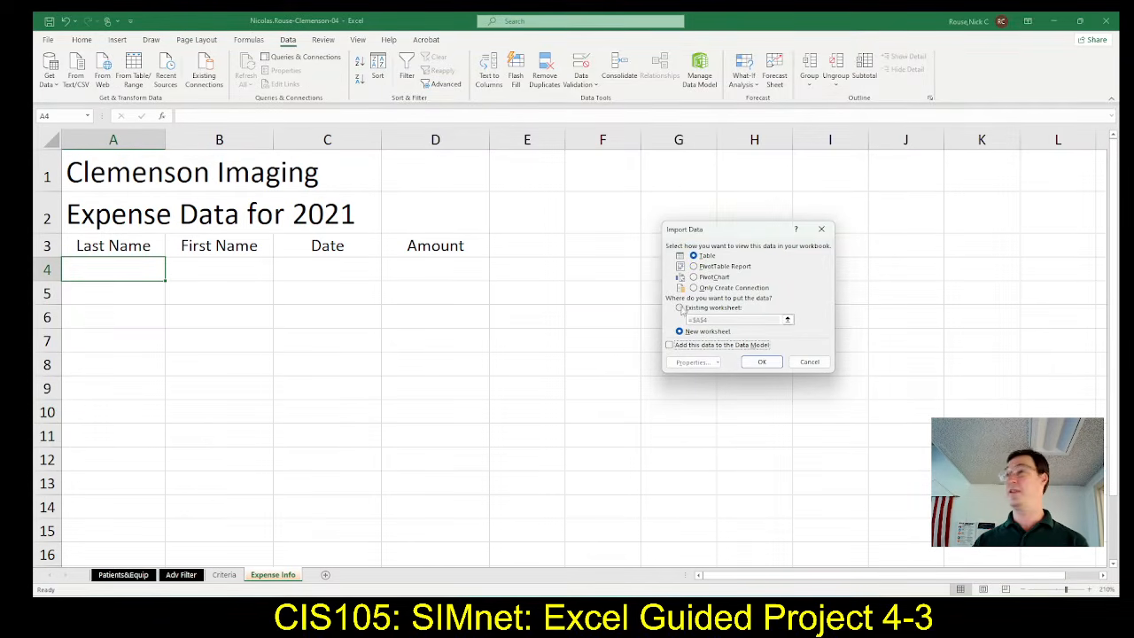
pyautogui.click(681, 308)
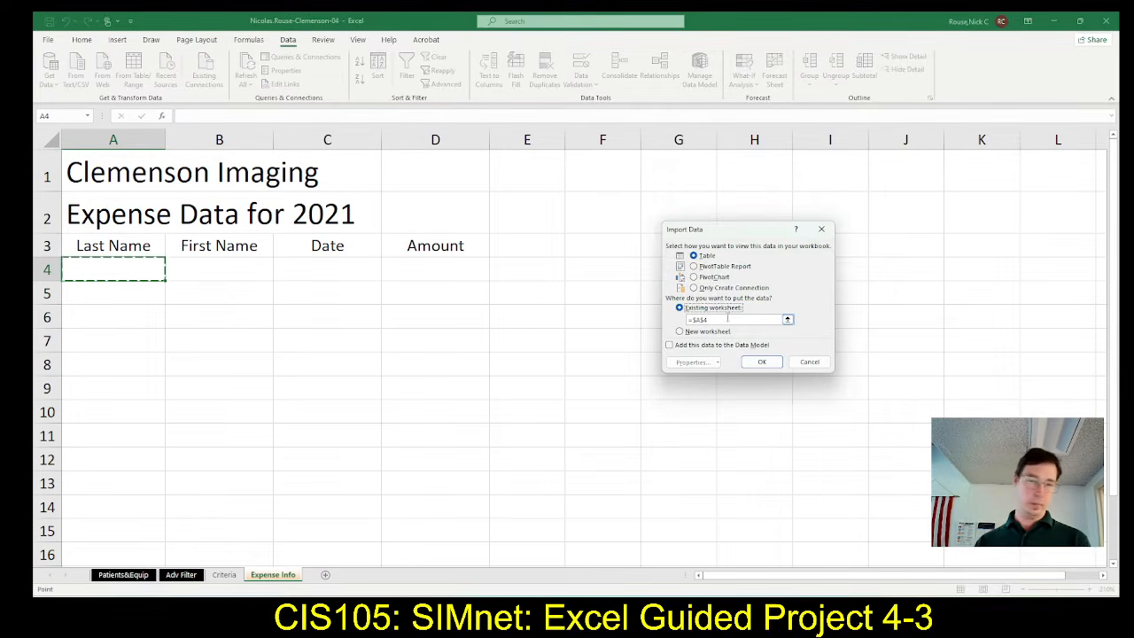
pyautogui.click(760, 362)
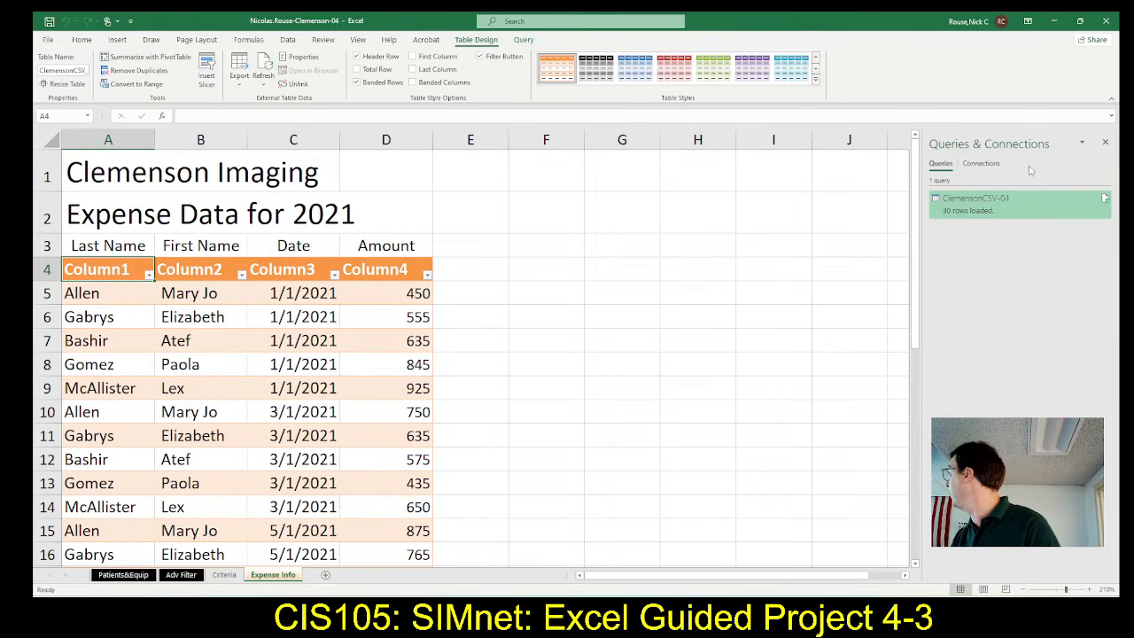
pyautogui.click(1105, 145)
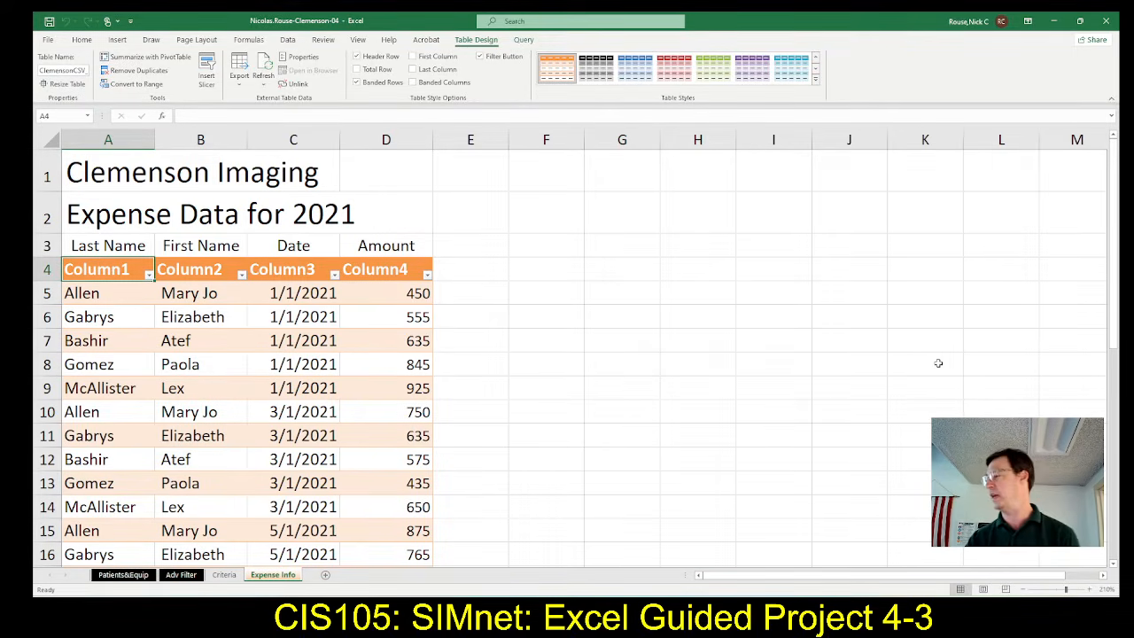
# Read instruction 9a on the SIMnet page, and compare the labels in rows 3 and 4 of the Expense Info sheet in Excel.
pyautogui.hotkey('alt', 'Tab')
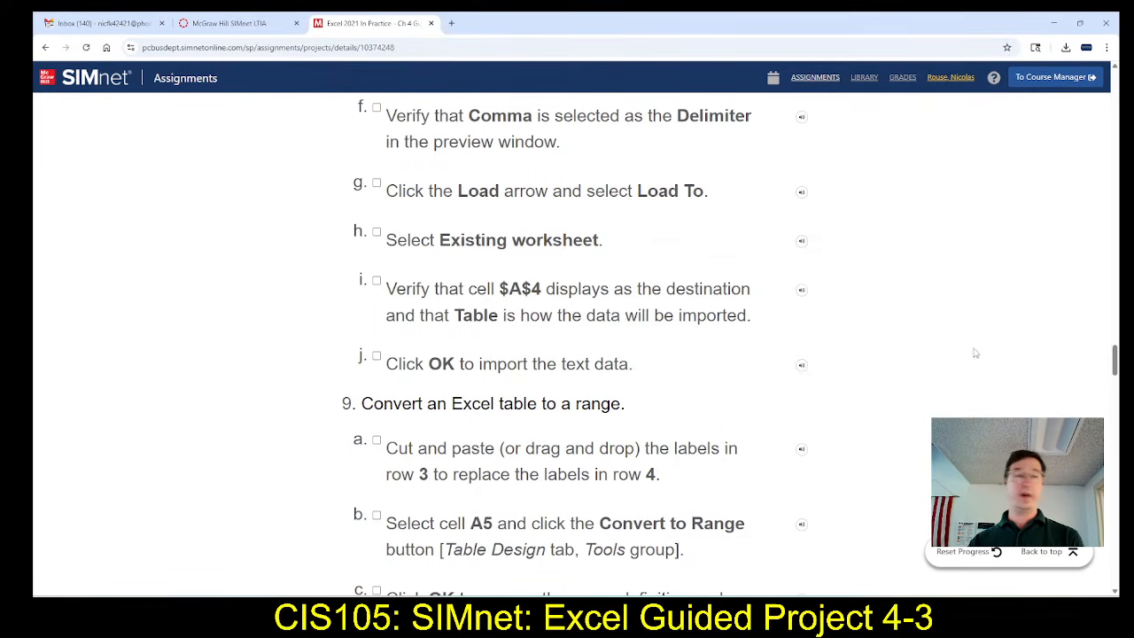
pyautogui.scroll(-3, 819, 424)
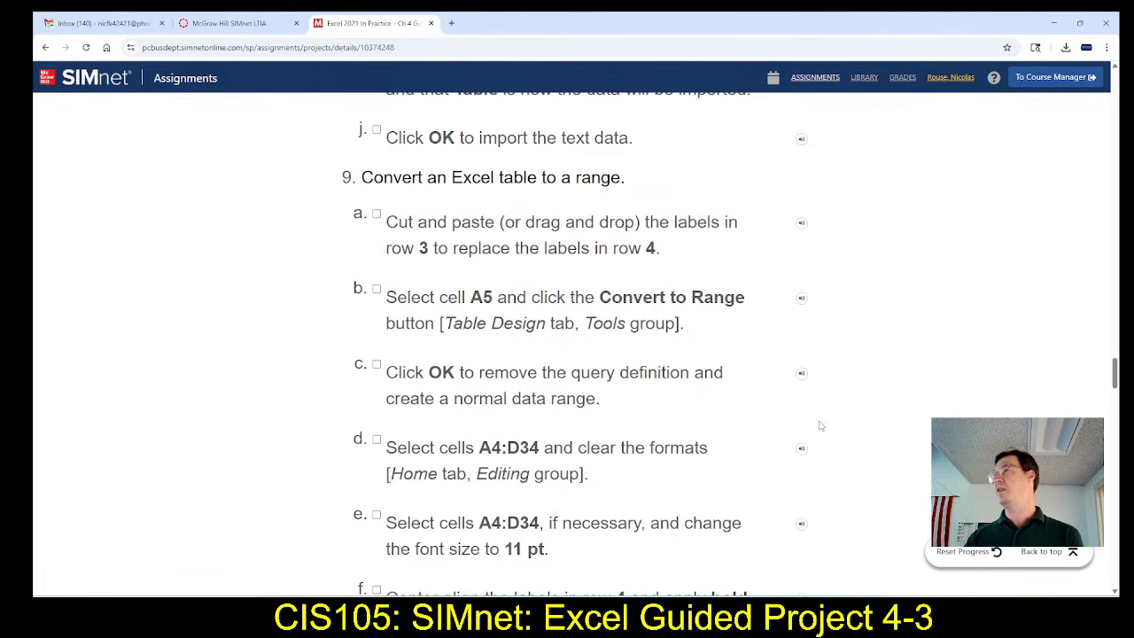
pyautogui.hotkey('alt', 'Tab')
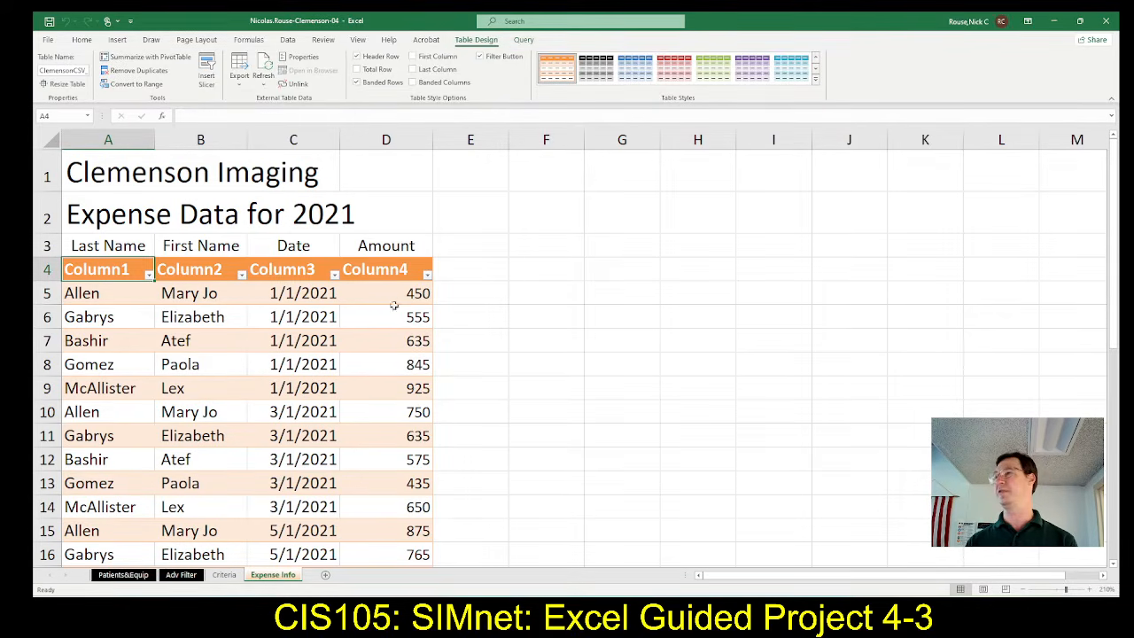
pyautogui.hotkey('alt', 'Tab')
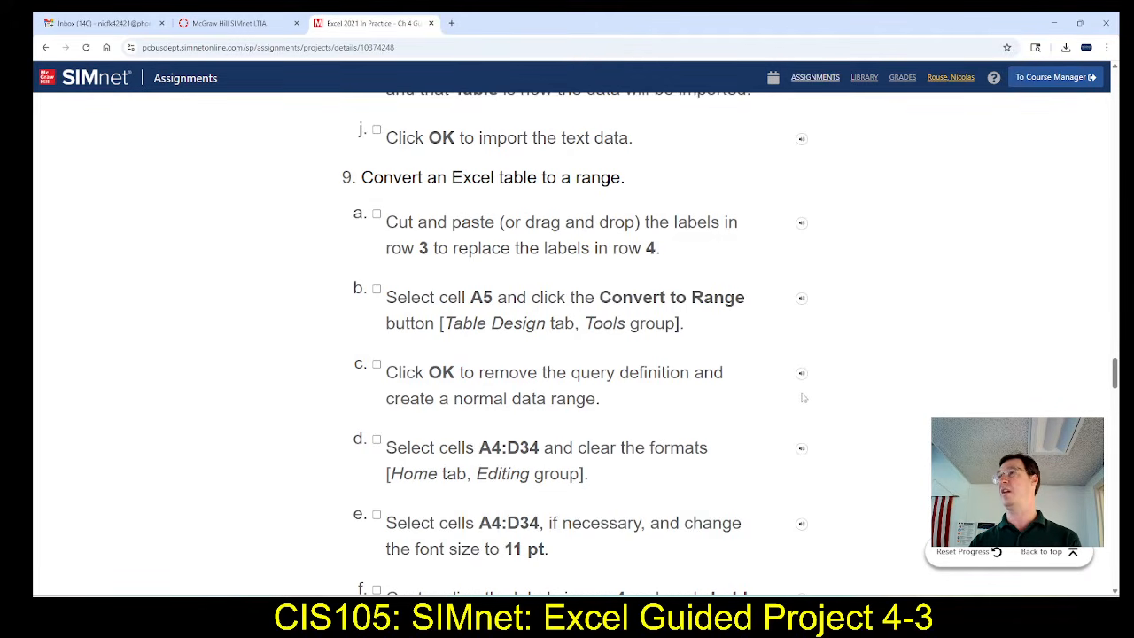
# Switch to the Excel workbook and move the labels in A3:D3 onto the table header cells A4:D4.
pyautogui.hotkey('alt', 'Tab')
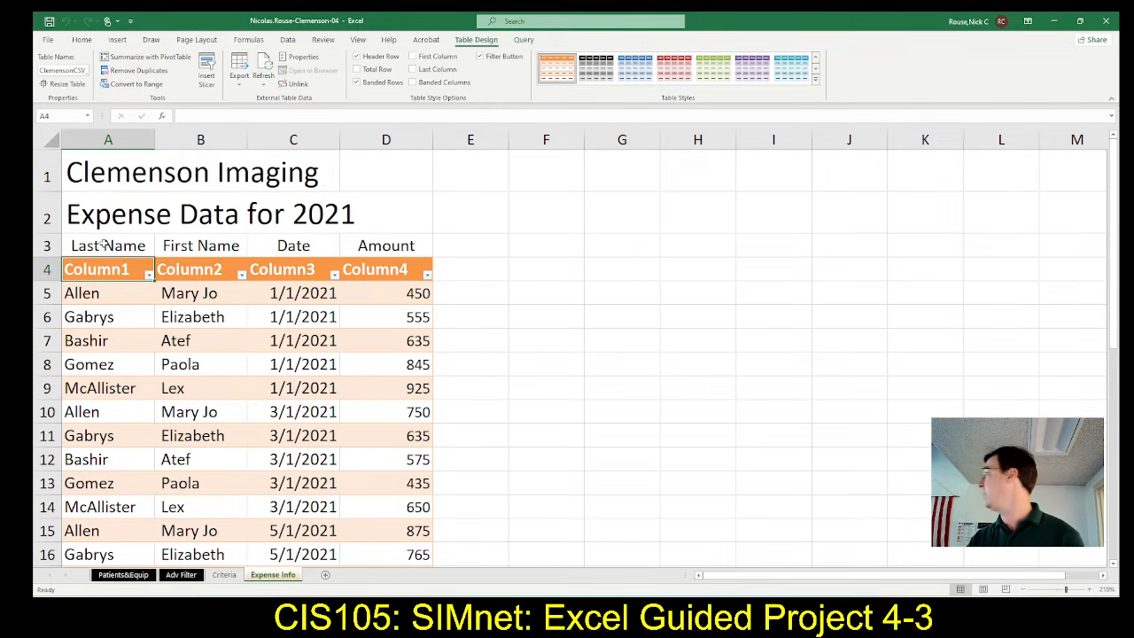
pyautogui.moveTo(104, 245); pyautogui.dragTo(369, 243)
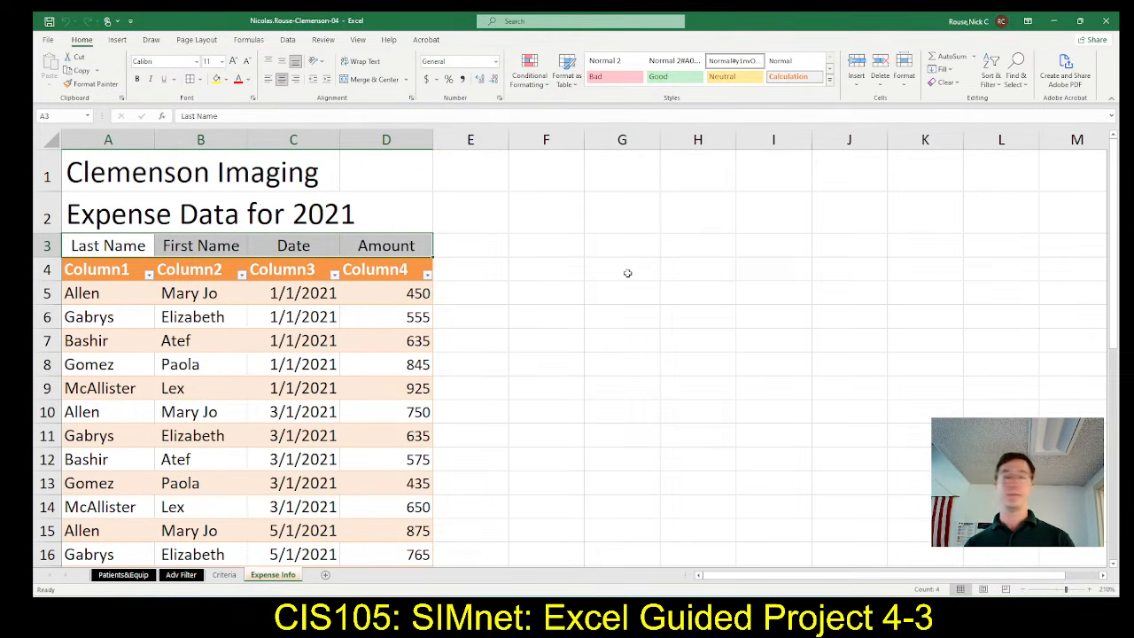
pyautogui.hotkey('ctrl', 'c')
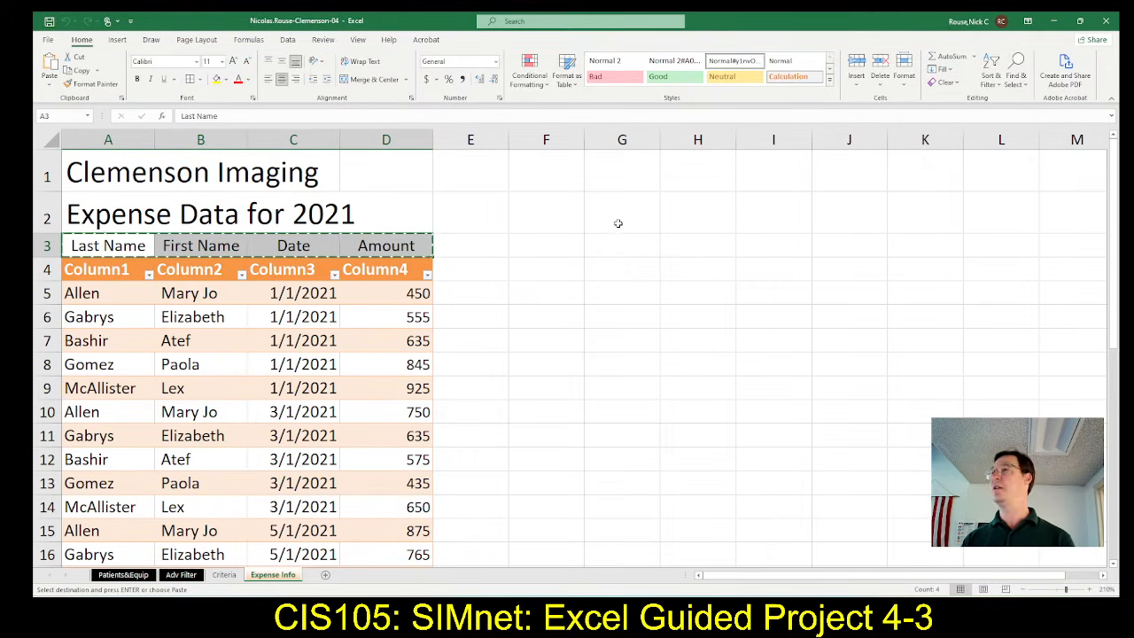
pyautogui.click(93, 270)
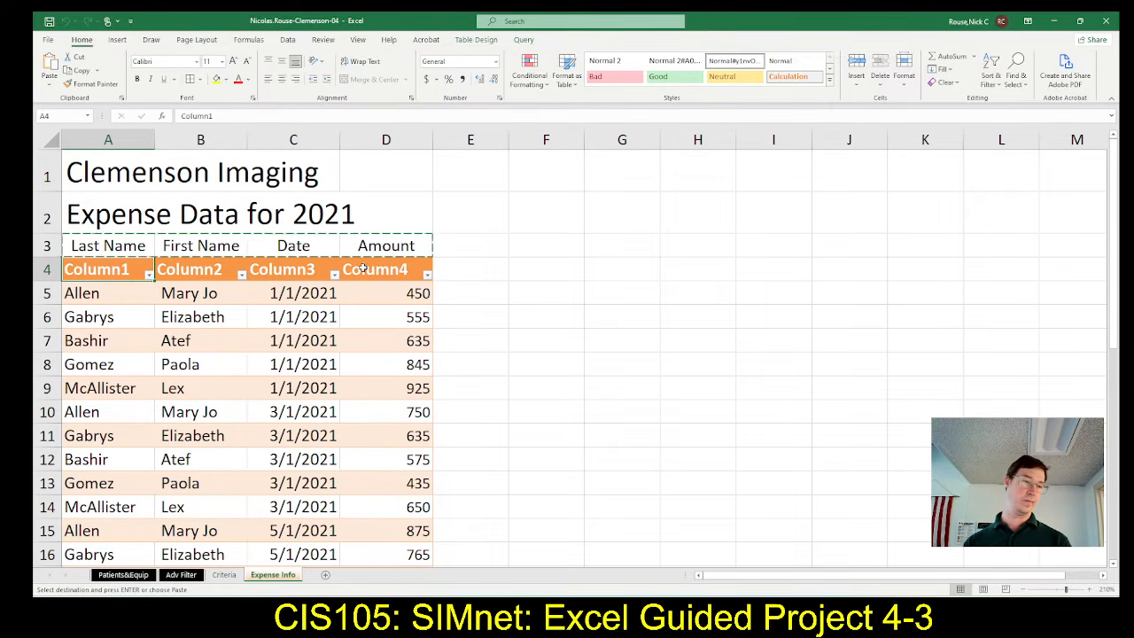
pyautogui.hotkey('ctrl', 'v')
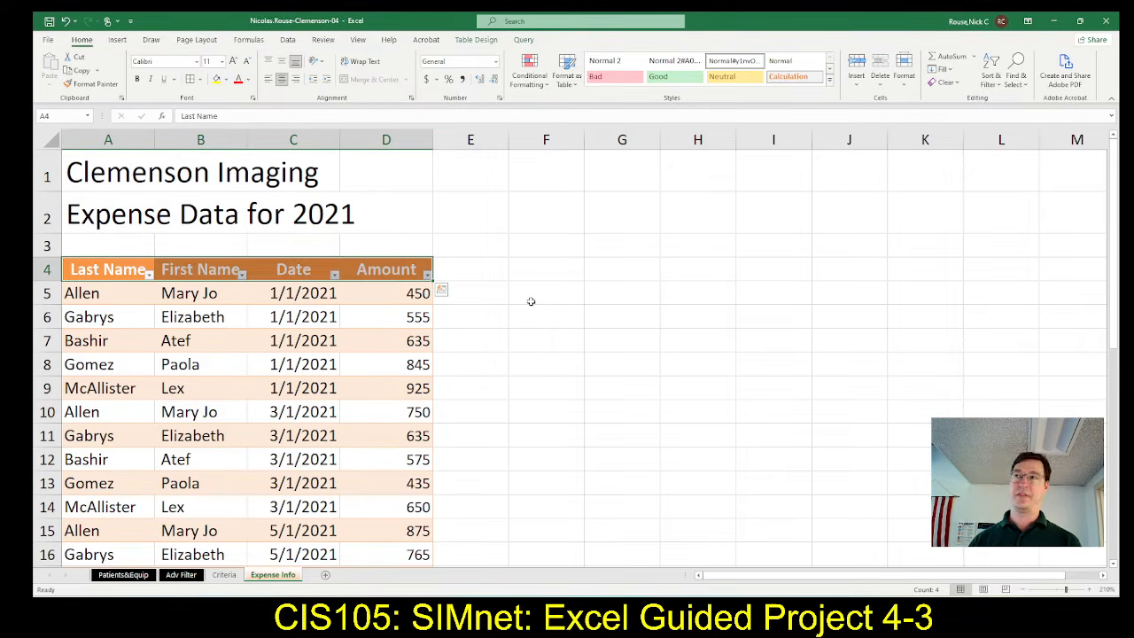
# Check the assignment instructions, return to the workbook and undo the move of the labels into row 4.
pyautogui.hotkey('alt', 'Tab')
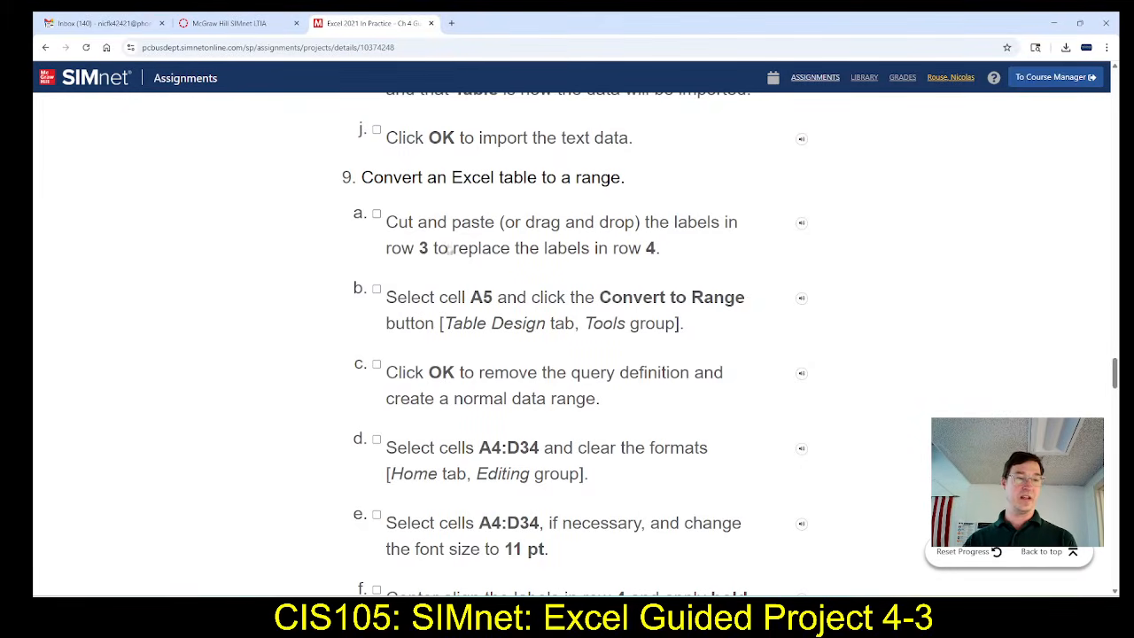
pyautogui.scroll(-2, 465, 257)
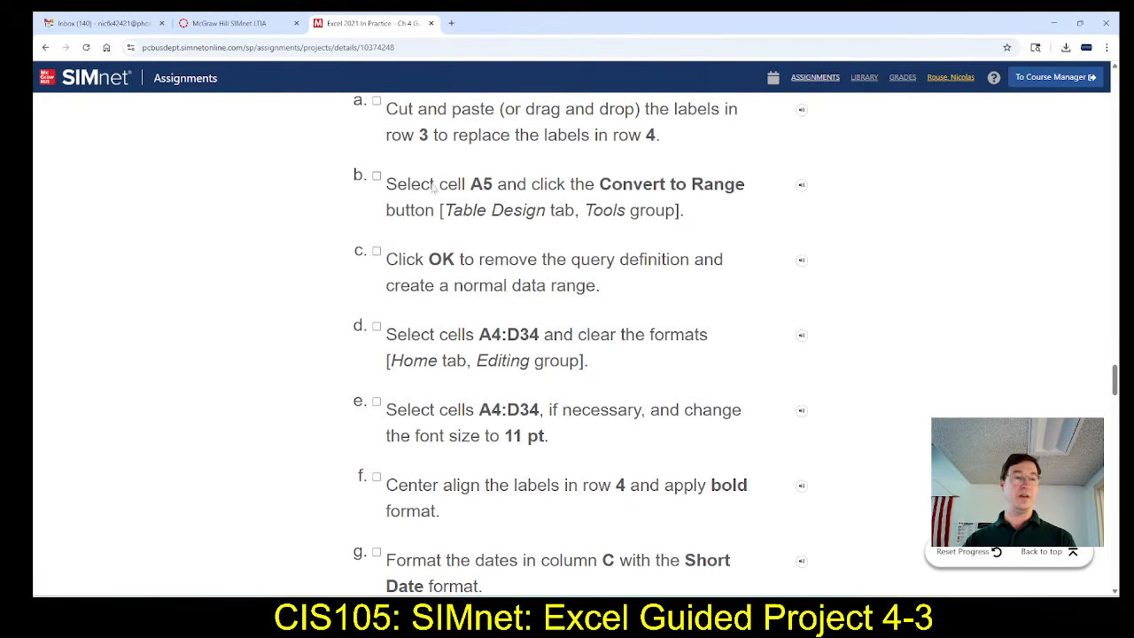
pyautogui.hotkey('alt', 'Tab')
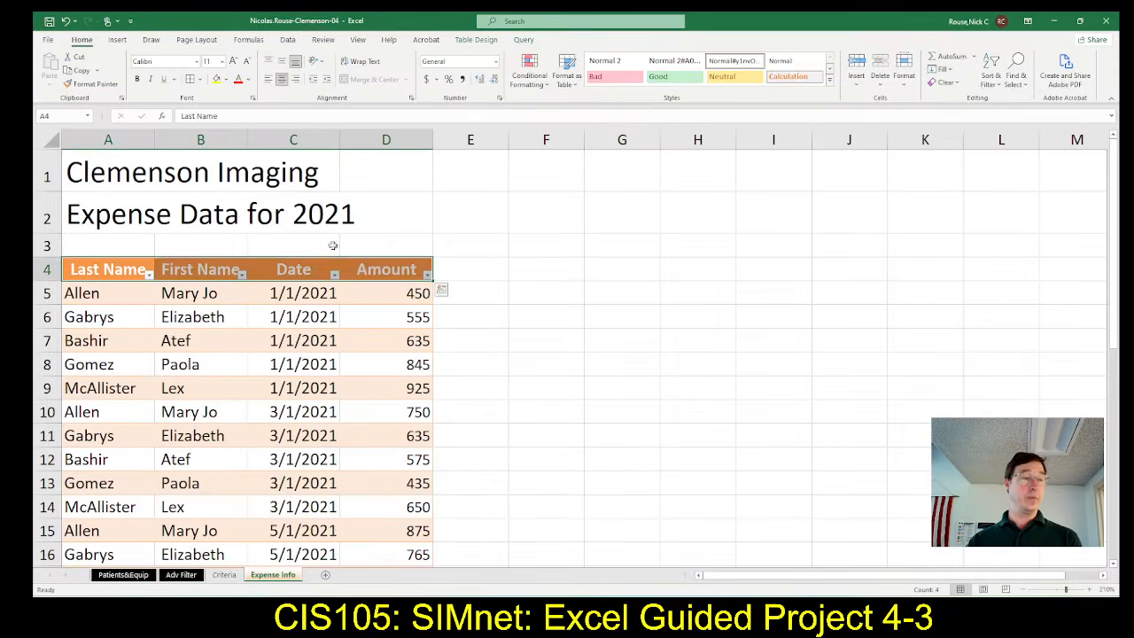
pyautogui.click(104, 295)
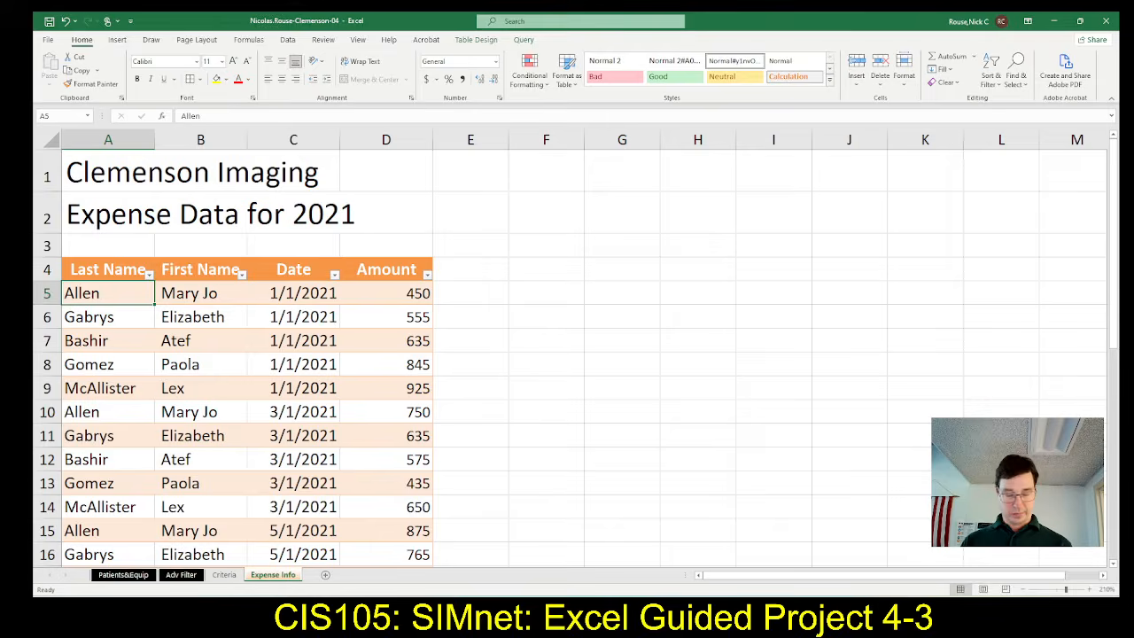
pyautogui.hotkey('ctrl', 'z')
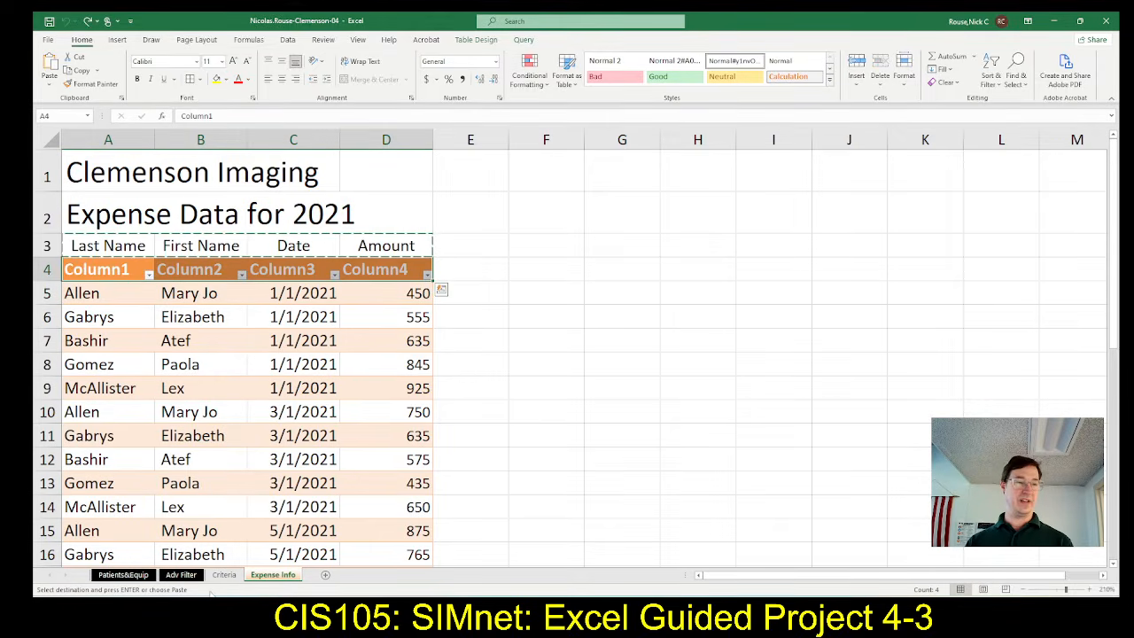
pyautogui.press('Escape')
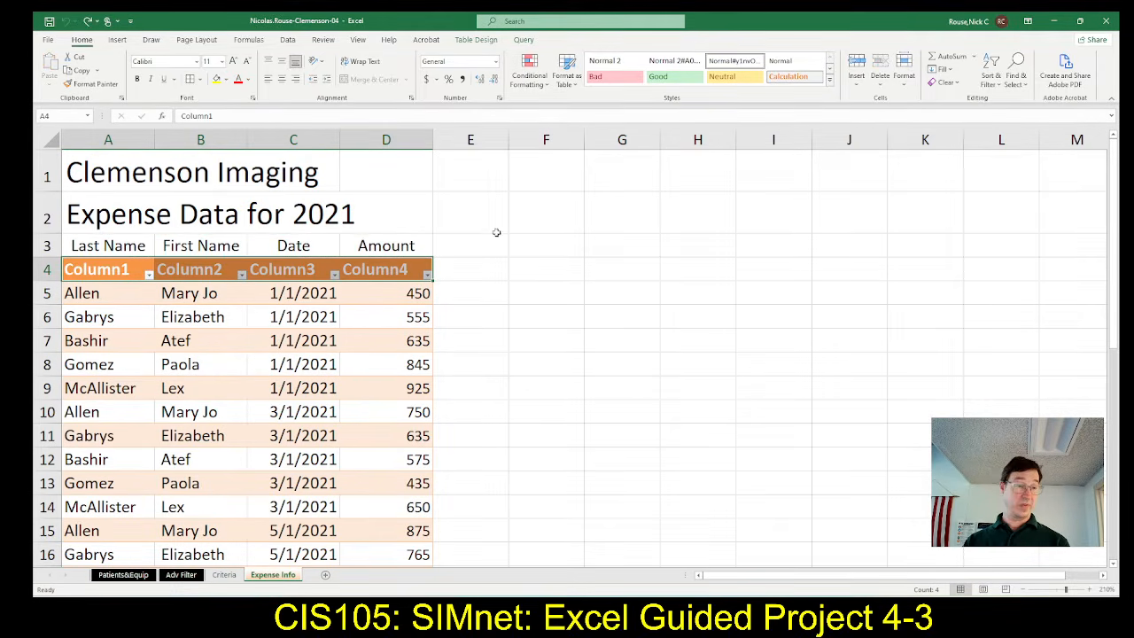
# Cut the labels in A3:D3 and paste them over the placeholder headers in A4:D4.
pyautogui.moveTo(97, 243); pyautogui.dragTo(379, 248)
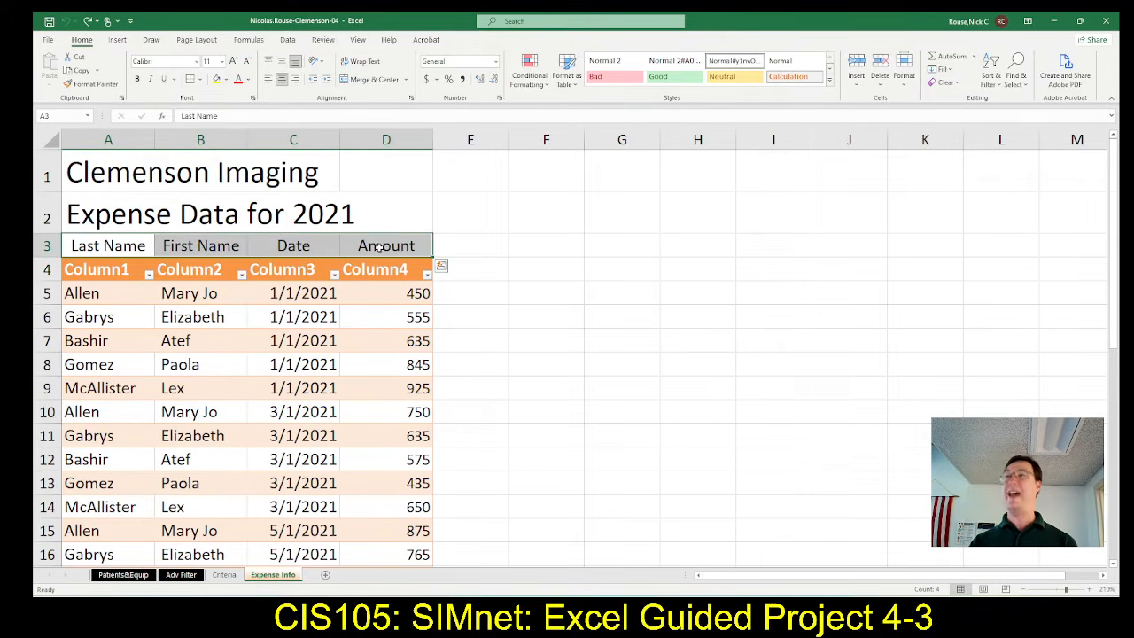
pyautogui.hotkey('ctrl', 'c')
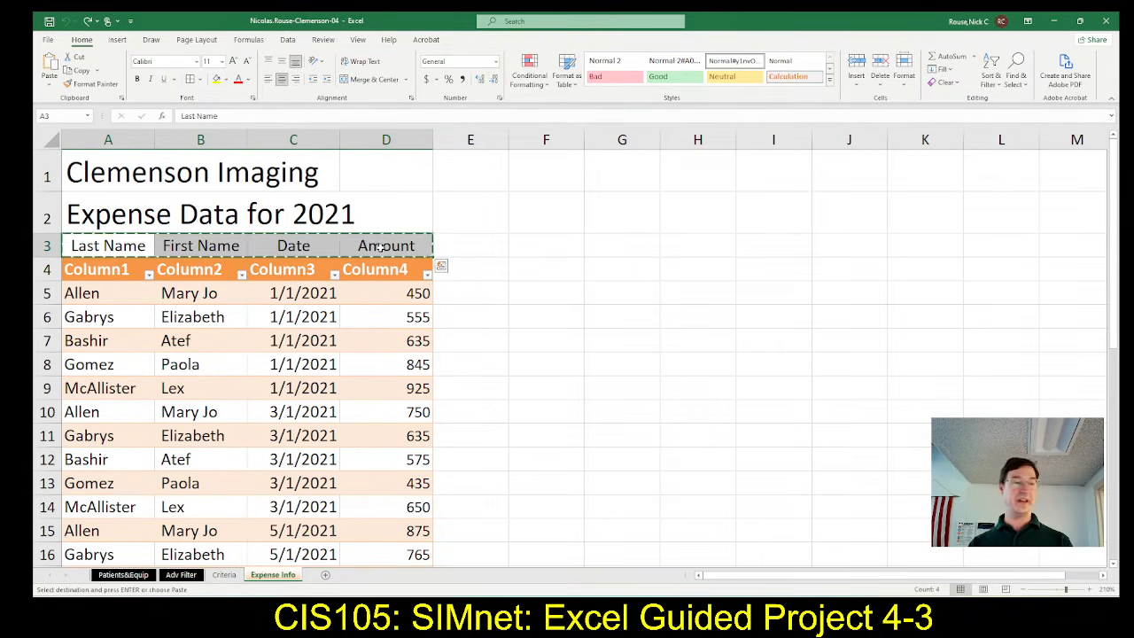
pyautogui.moveTo(339, 253); pyautogui.dragTo(339, 276)
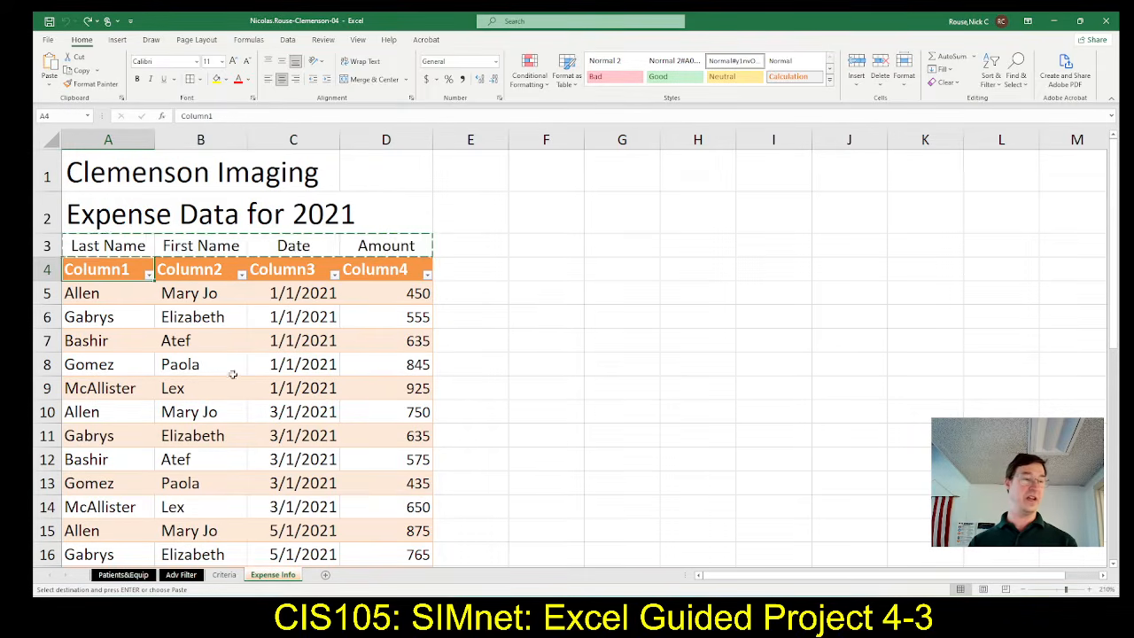
pyautogui.hotkey('ctrl', 'q')
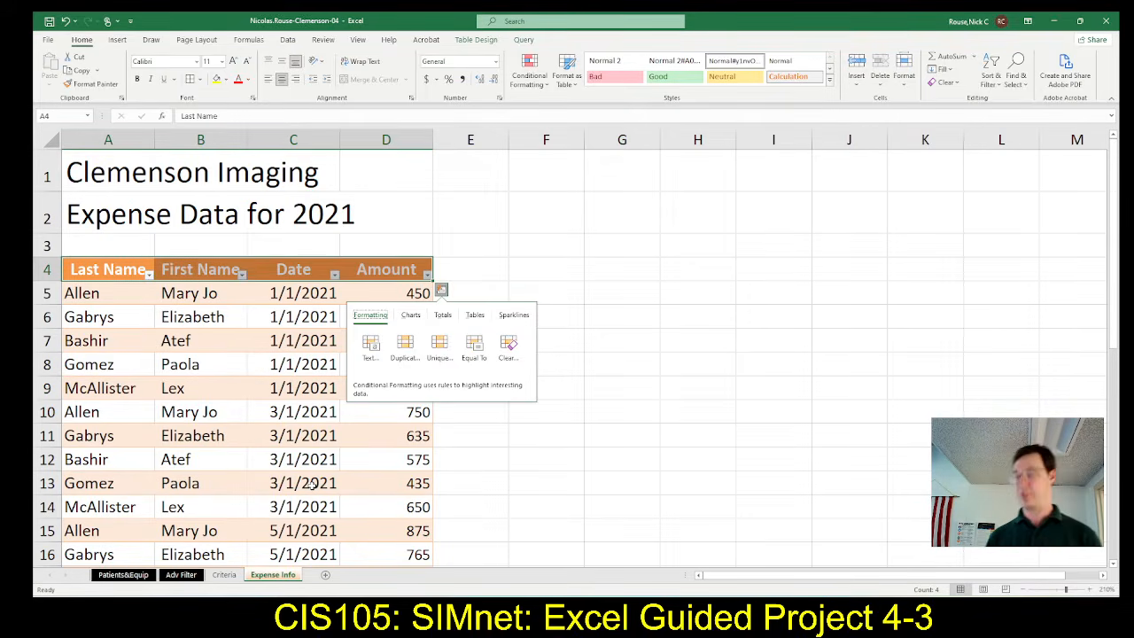
# Convert the expense table containing cell A5 to a normal range, removing its query definition.
pyautogui.click(112, 294)
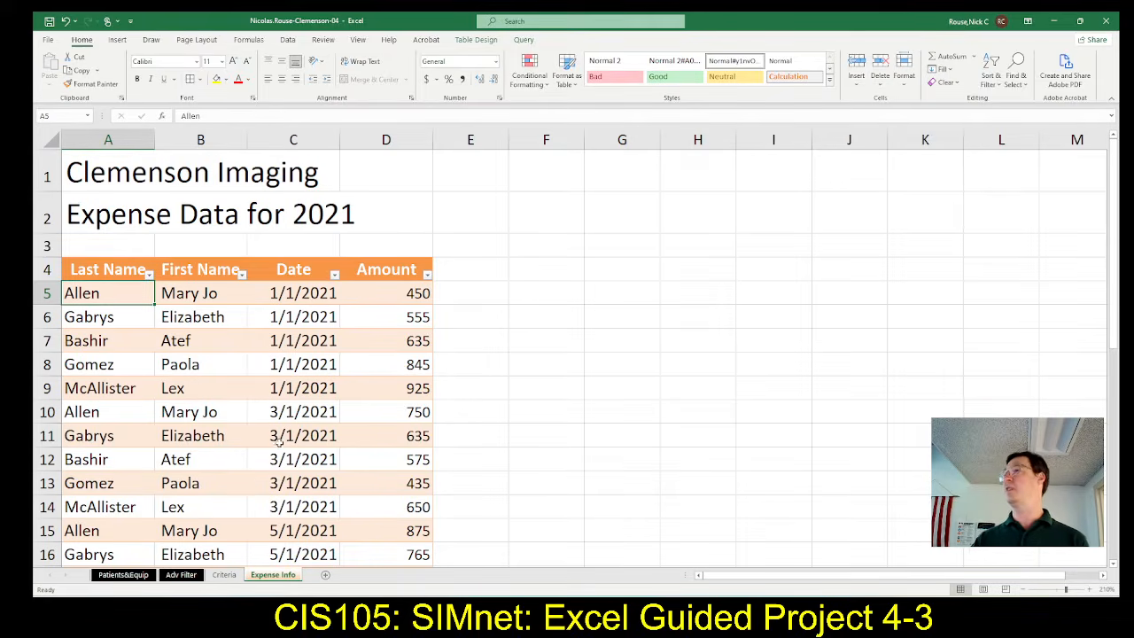
pyautogui.hotkey('alt', 'Tab')
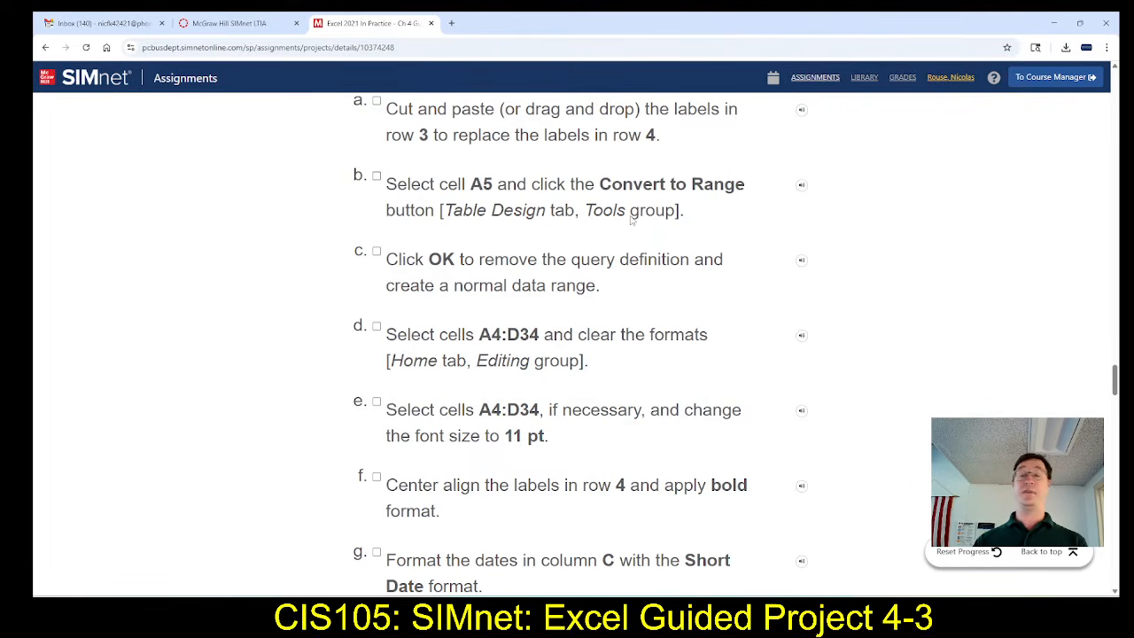
pyautogui.hotkey('alt', 'Tab')
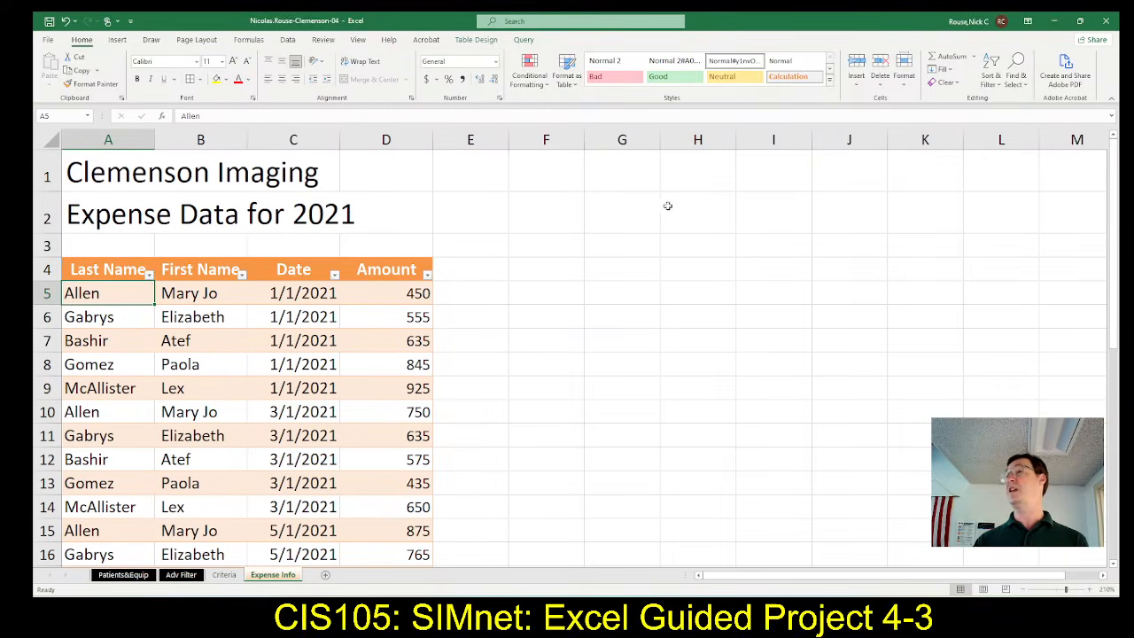
pyautogui.click(477, 41)
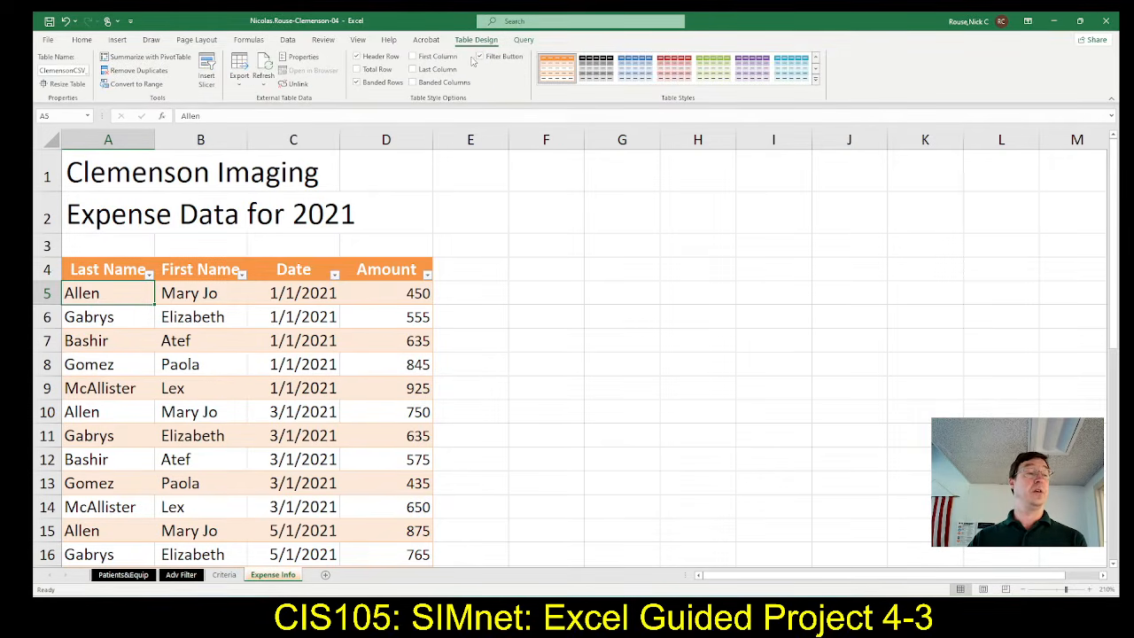
pyautogui.click(118, 85)
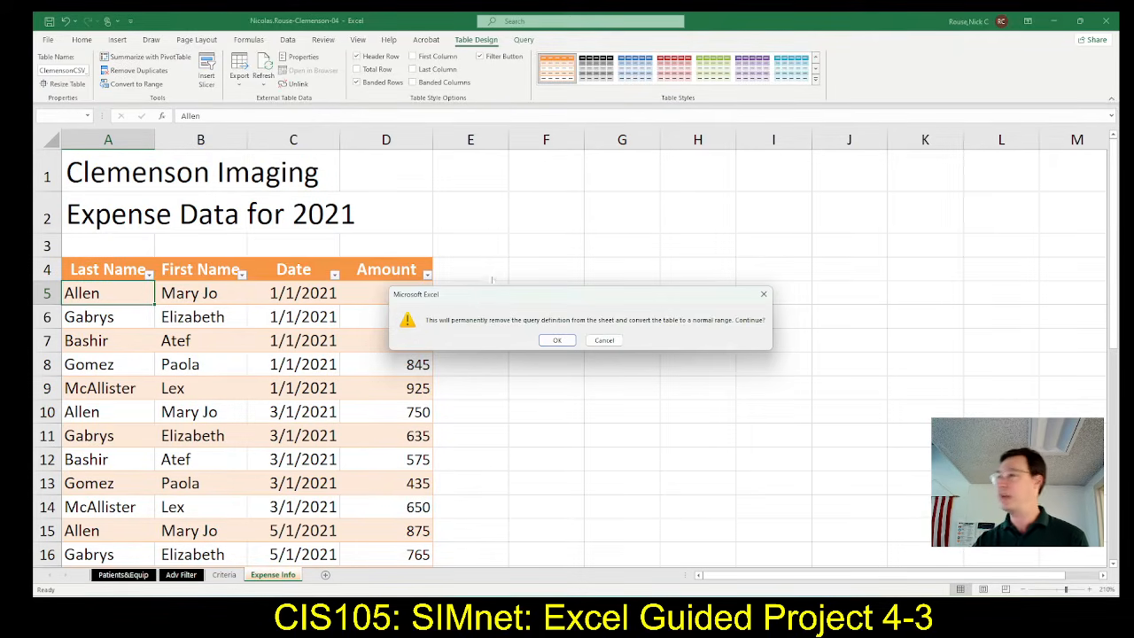
pyautogui.click(554, 342)
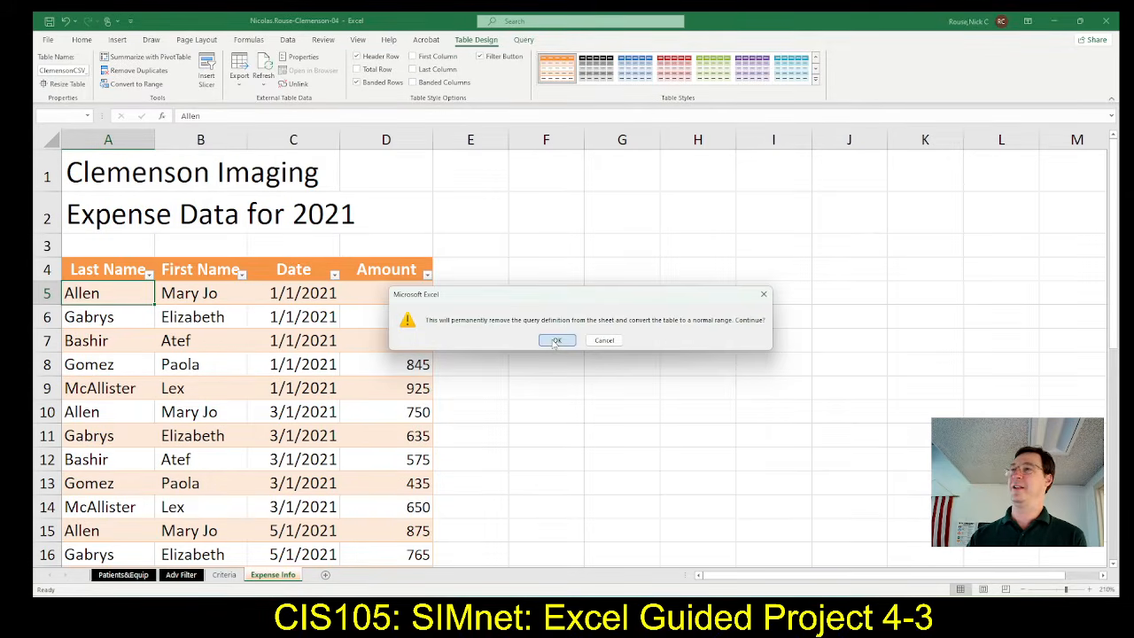
pyautogui.click(555, 341)
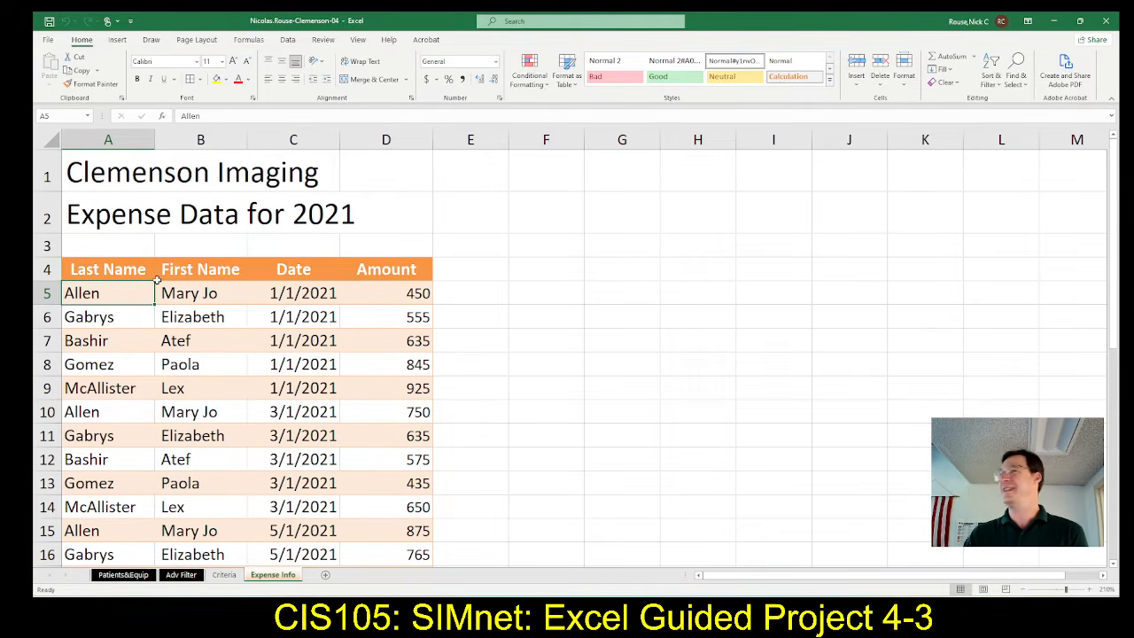
# Switch to the SIMnet assignment page and read the formatting instructions for the converted range.
pyautogui.hotkey('alt', 'Tab')
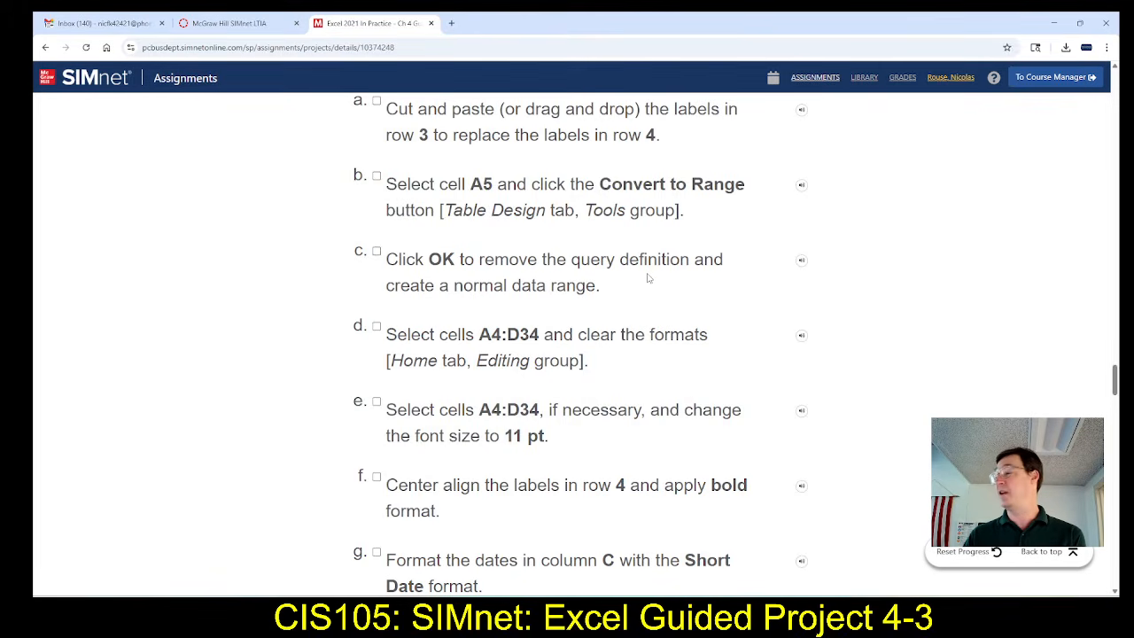
pyautogui.scroll(-2, 648, 279)
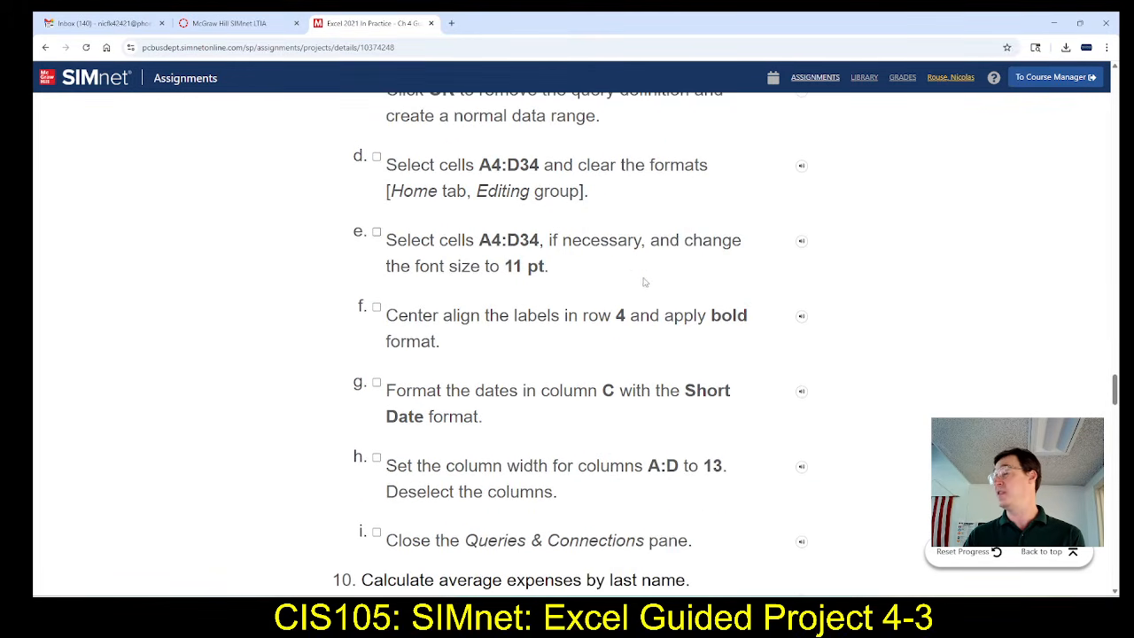
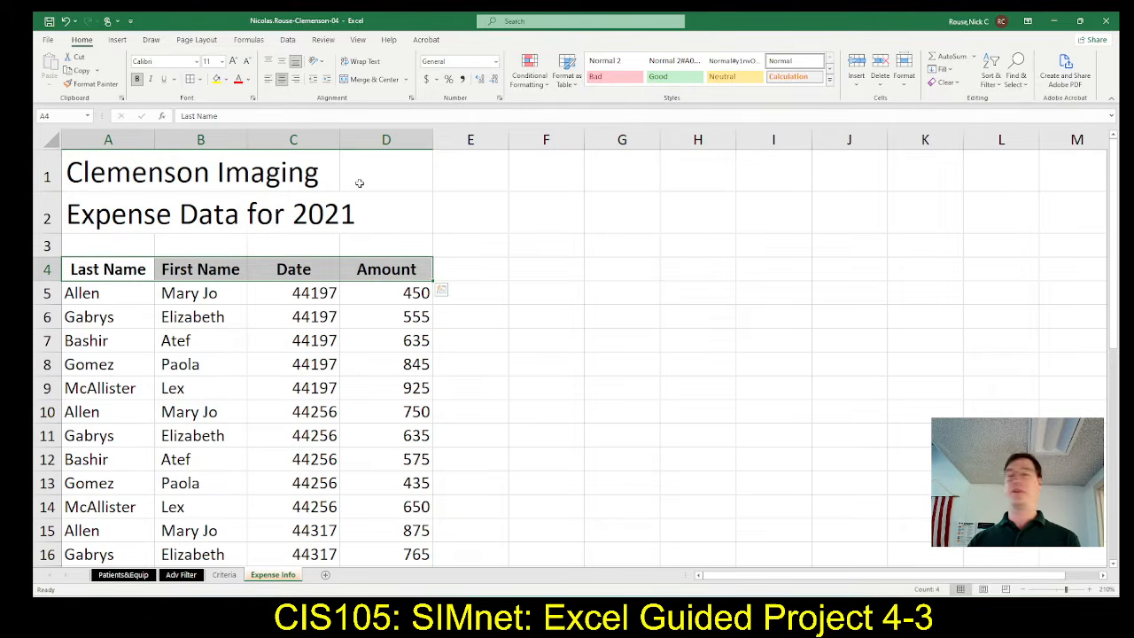
# Consult the assignment's date instruction, then apply the Short Date format to cells C5:C34 on the Expense Info sheet.
pyautogui.hotkey('alt', 'Tab')
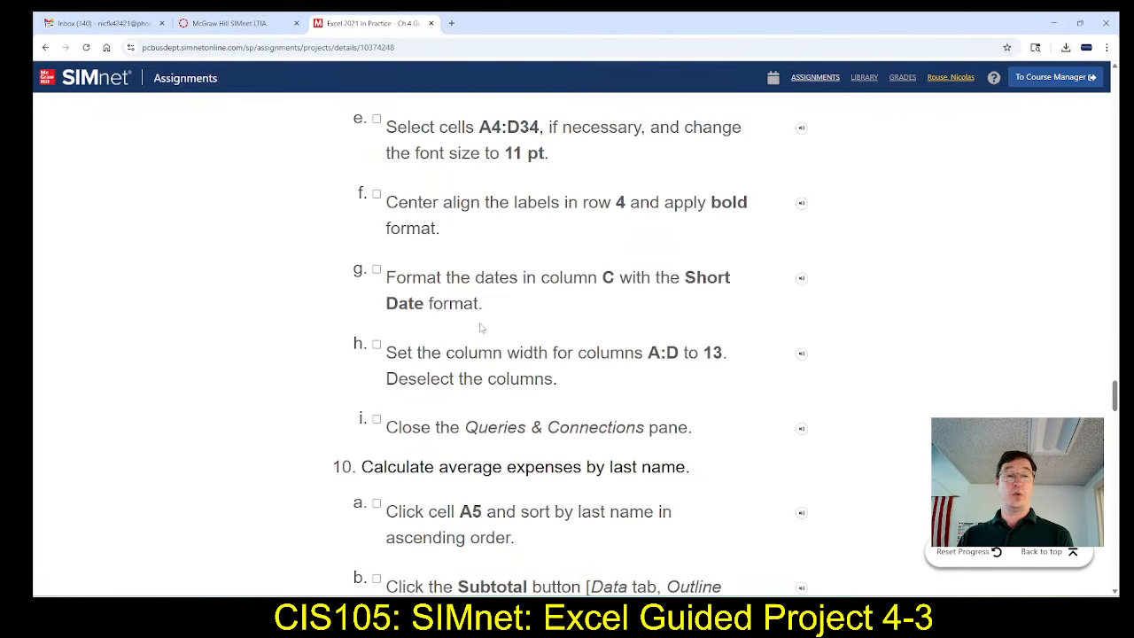
pyautogui.scroll(-1, 485, 335)
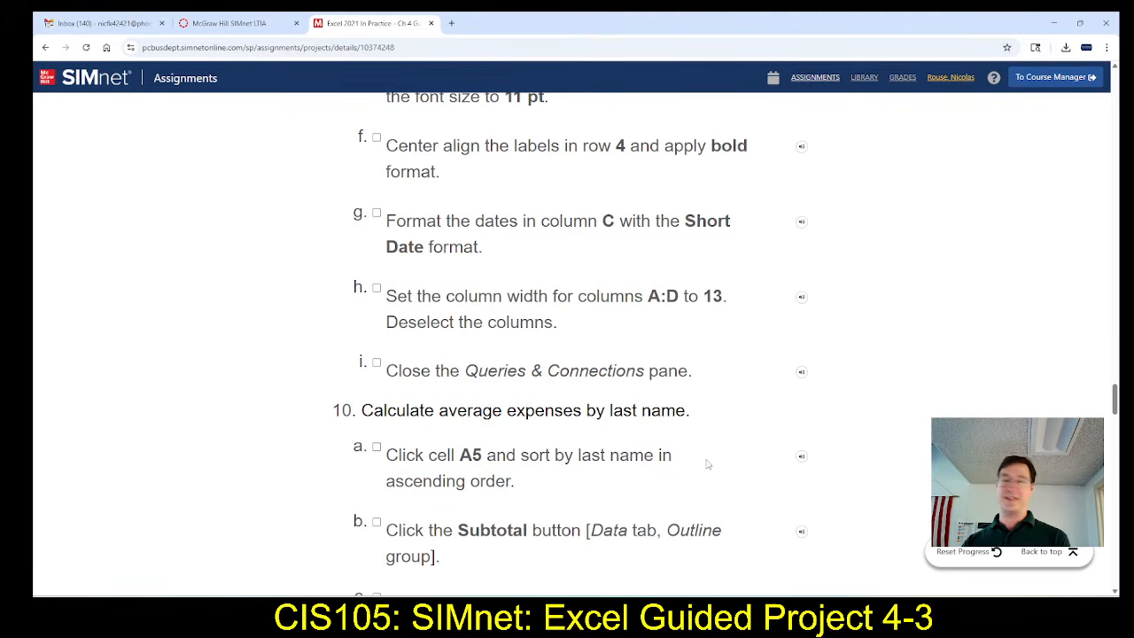
pyautogui.hotkey('alt', 'Tab')
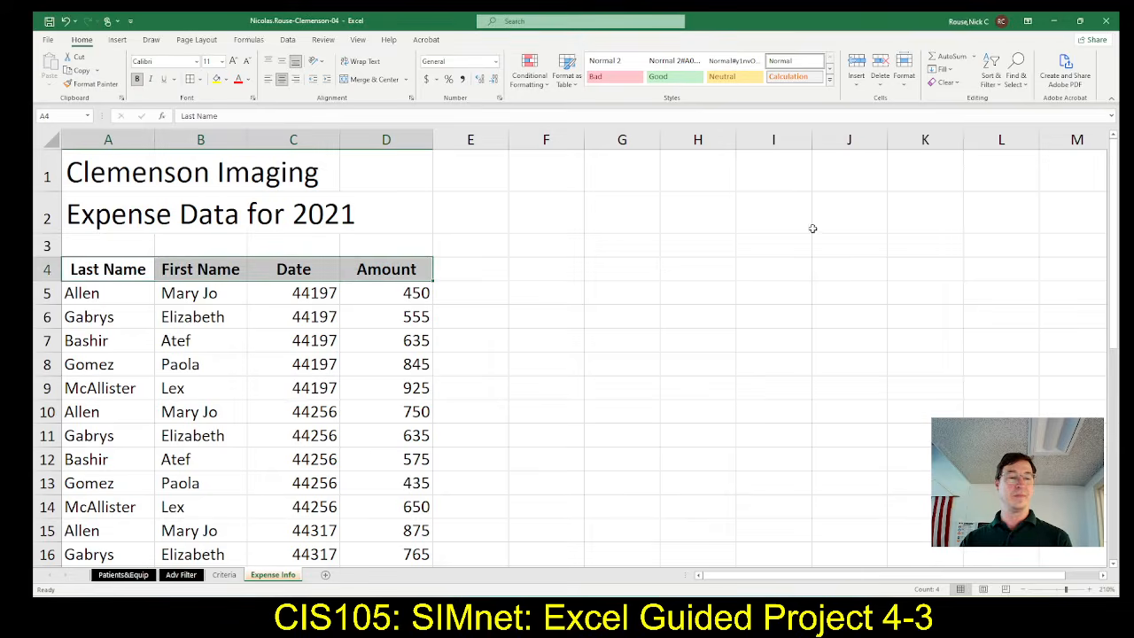
pyautogui.click(288, 294)
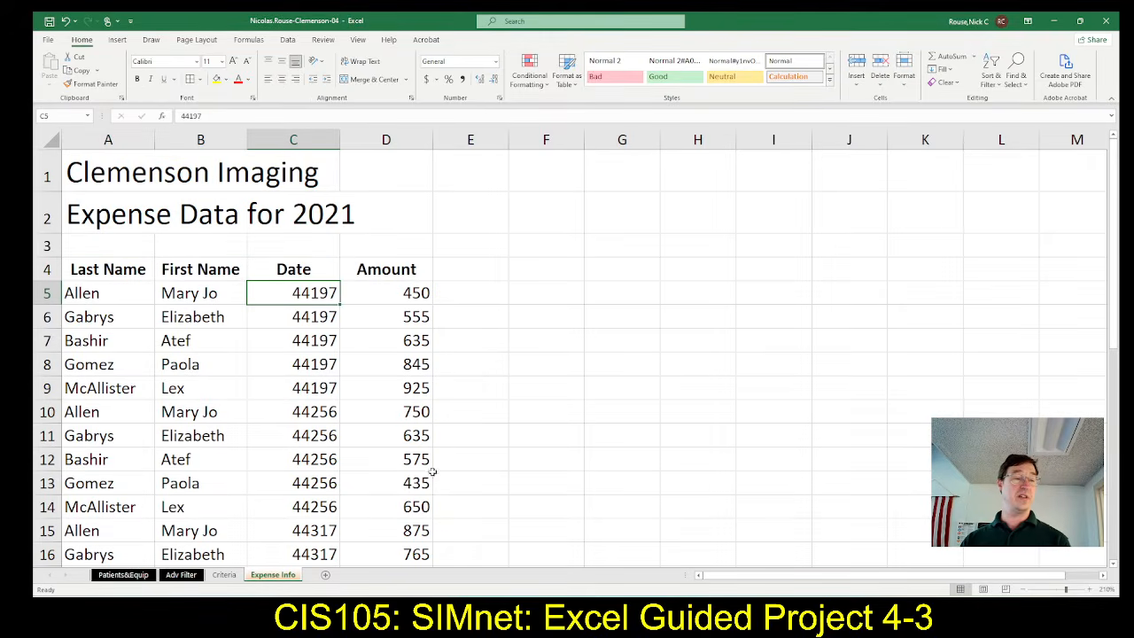
pyautogui.scroll(-1, 550, 436)
pyautogui.scroll(-6, 550, 436)
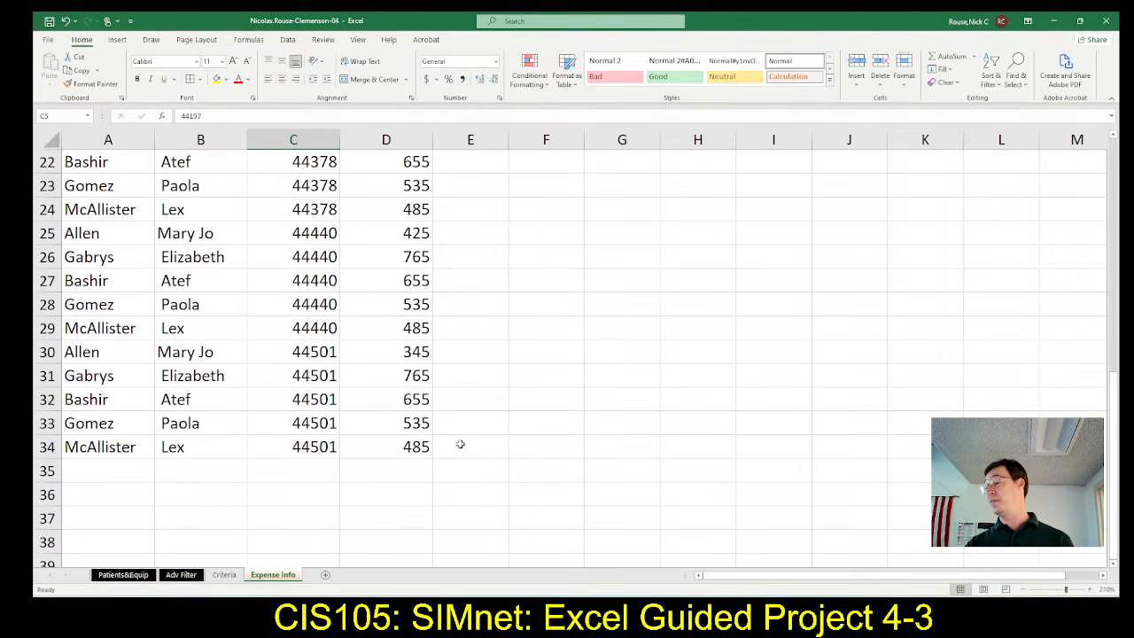
pyautogui.keyDown('shift'); pyautogui.click(286, 444); pyautogui.keyUp('shift')
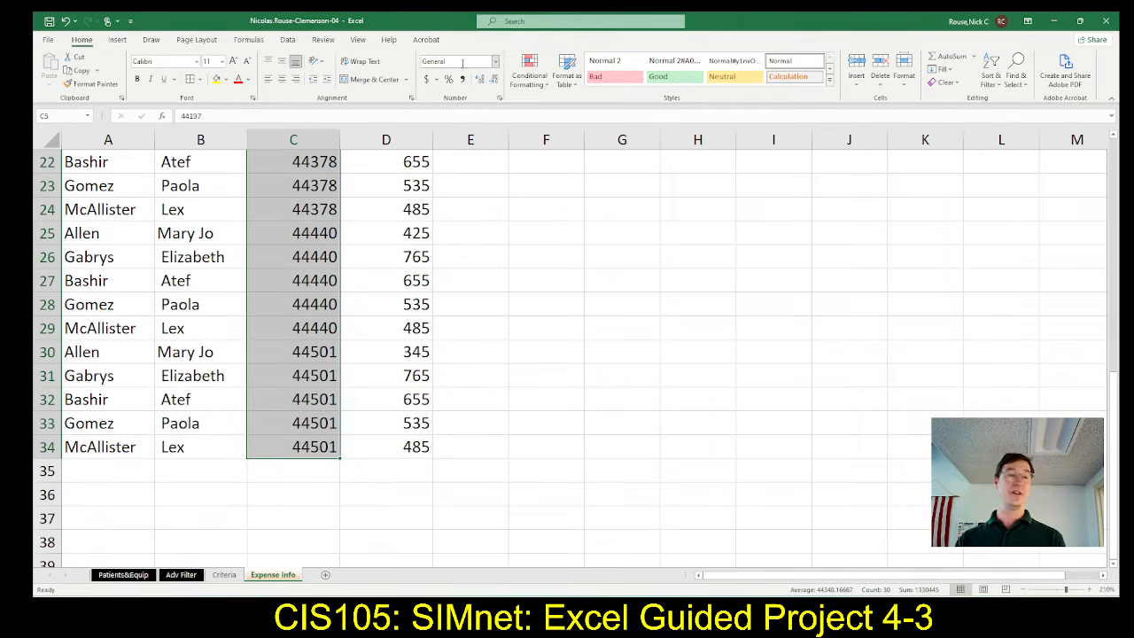
pyautogui.click(495, 61)
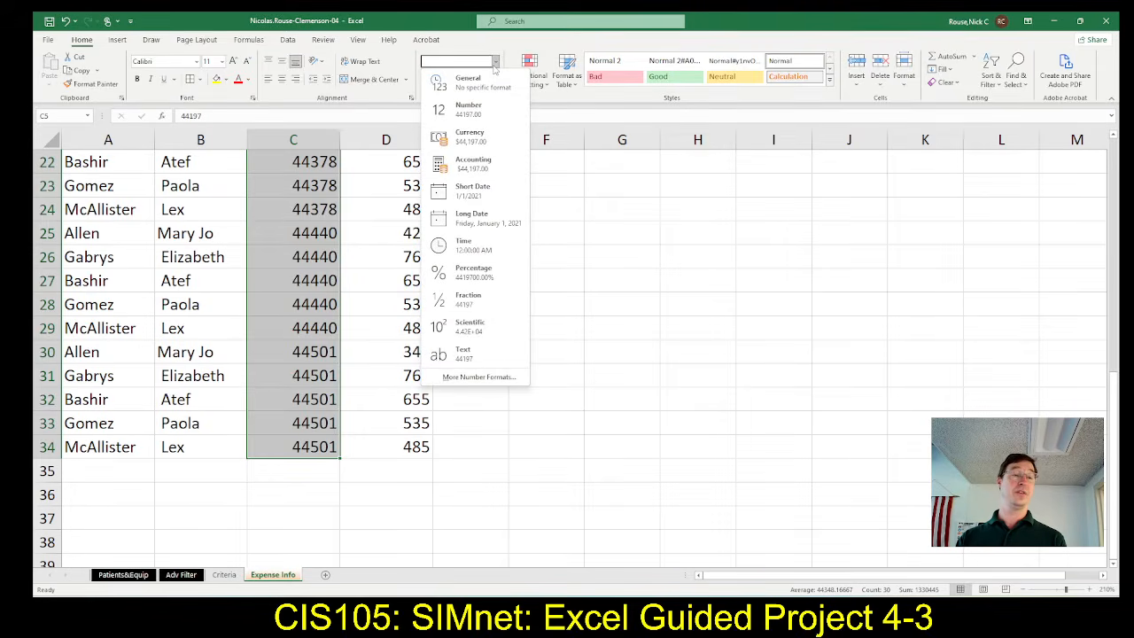
pyautogui.click(477, 196)
pyautogui.scroll(7, 481, 233)
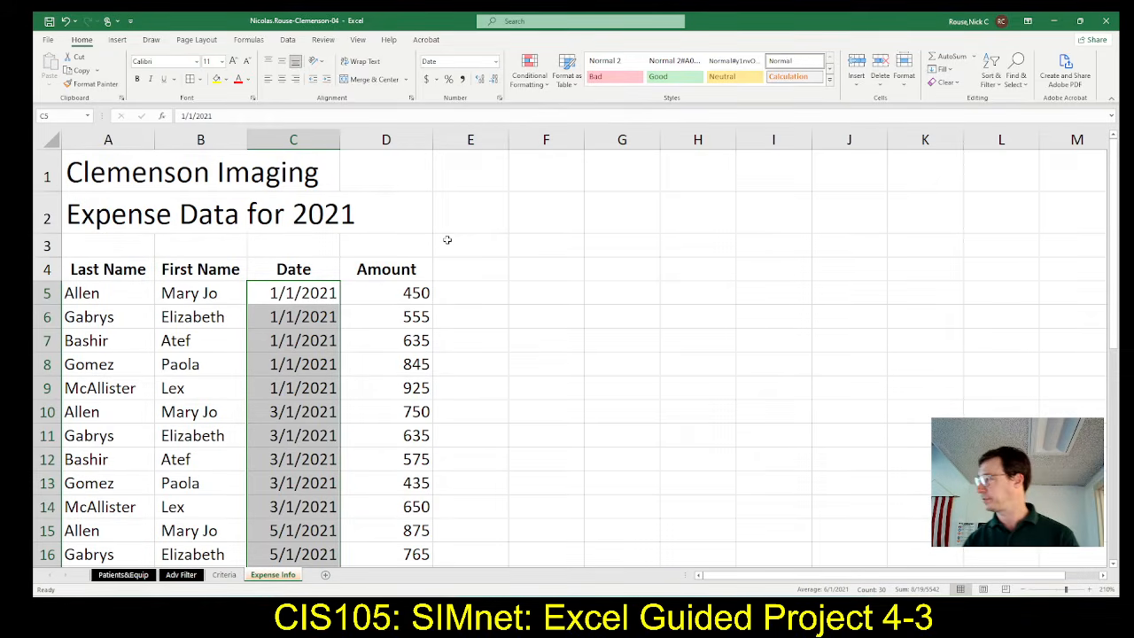
pyautogui.click(481, 246)
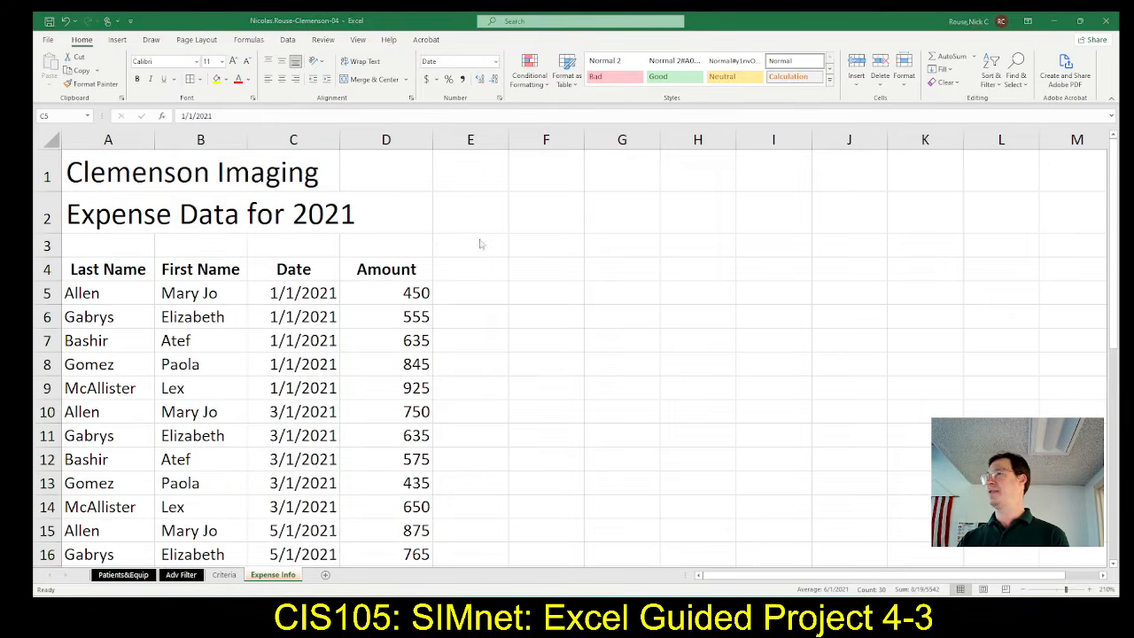
# Consult the assignment's column width instruction and set the width of columns A:D on the Expense Info sheet to 13.
pyautogui.hotkey('alt', 'Tab')
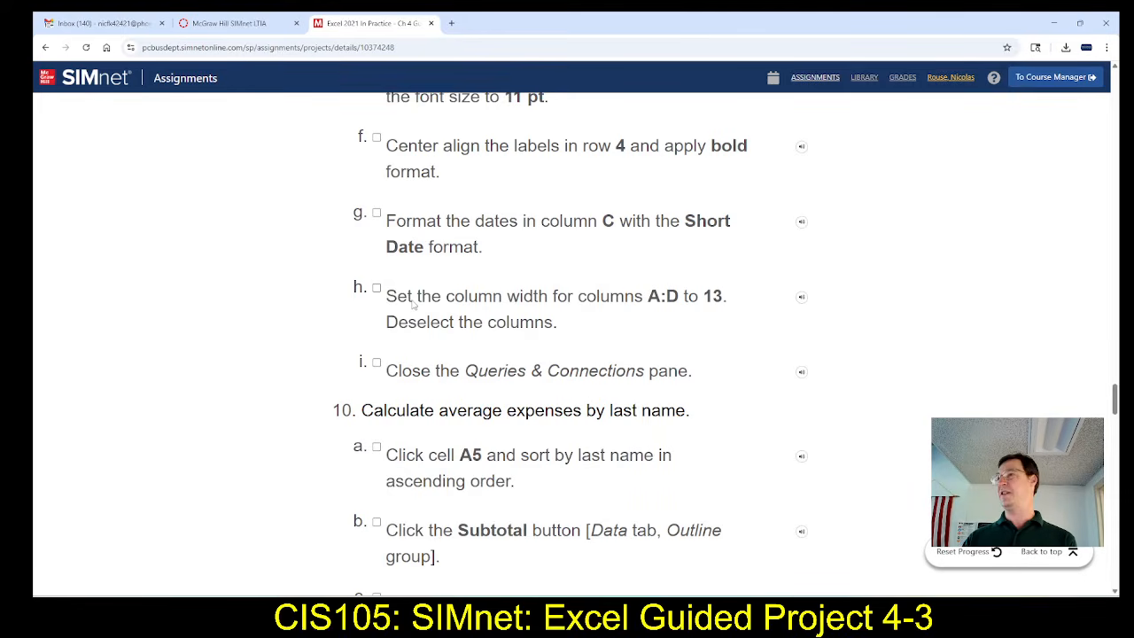
pyautogui.scroll(-1, 411, 304)
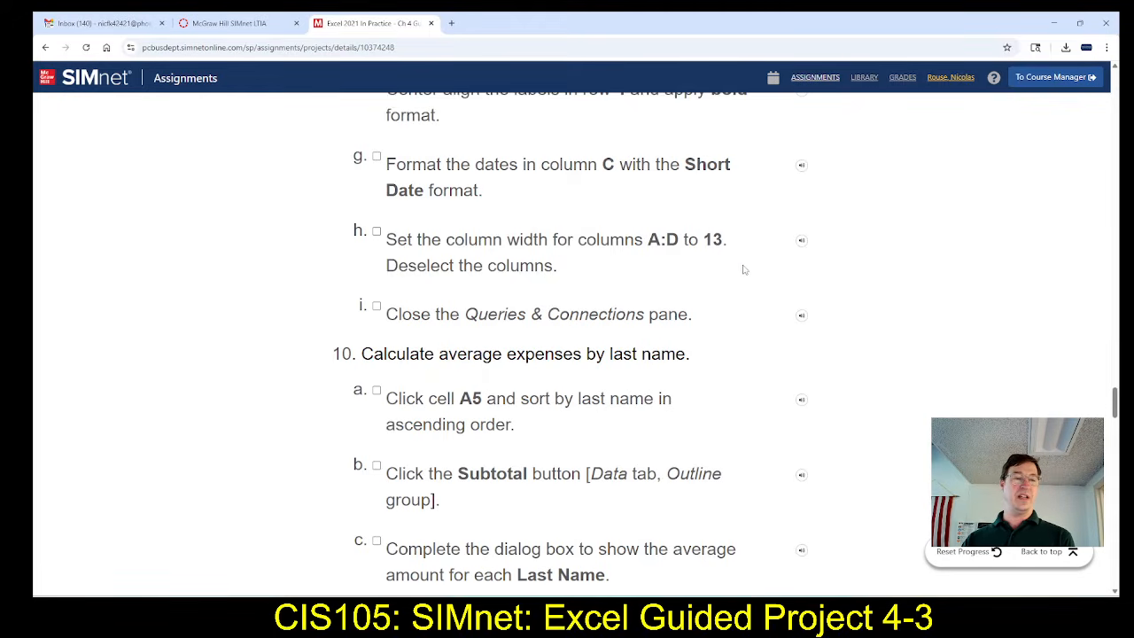
pyautogui.hotkey('alt', 'Tab')
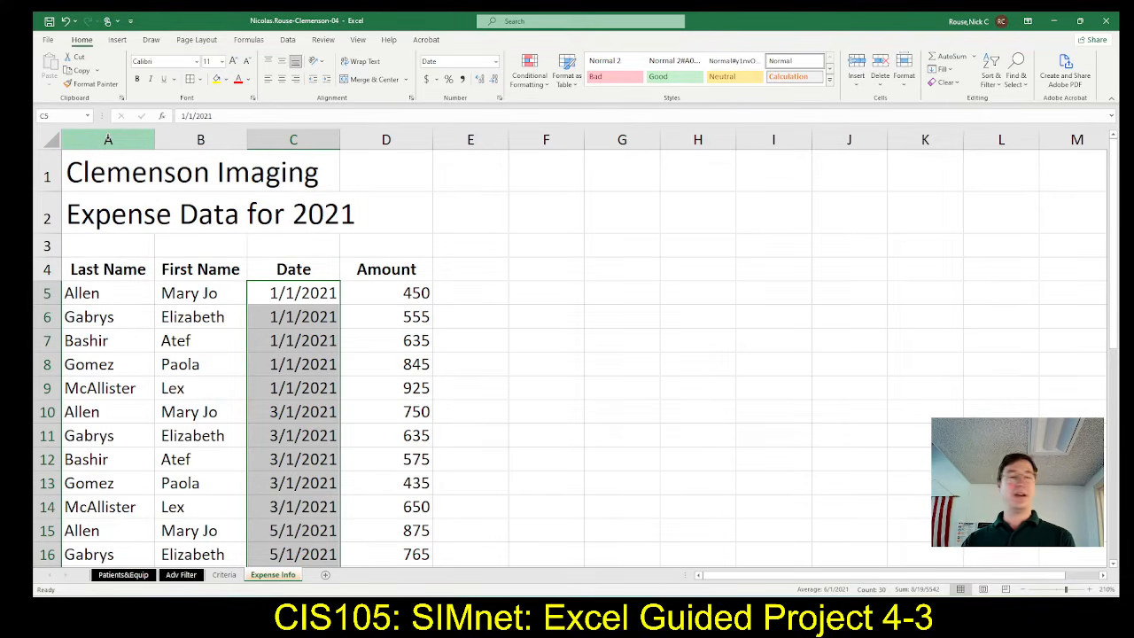
pyautogui.click(108, 139)
pyautogui.moveTo(108, 140); pyautogui.dragTo(376, 133)
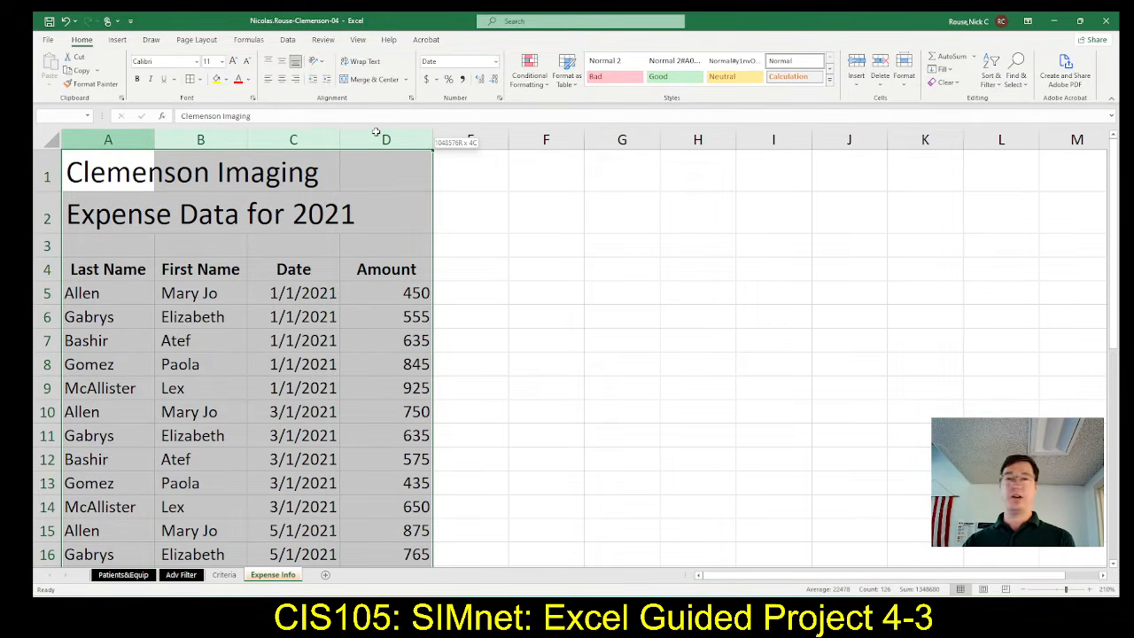
pyautogui.moveTo(376, 133); pyautogui.dragTo(375, 134)
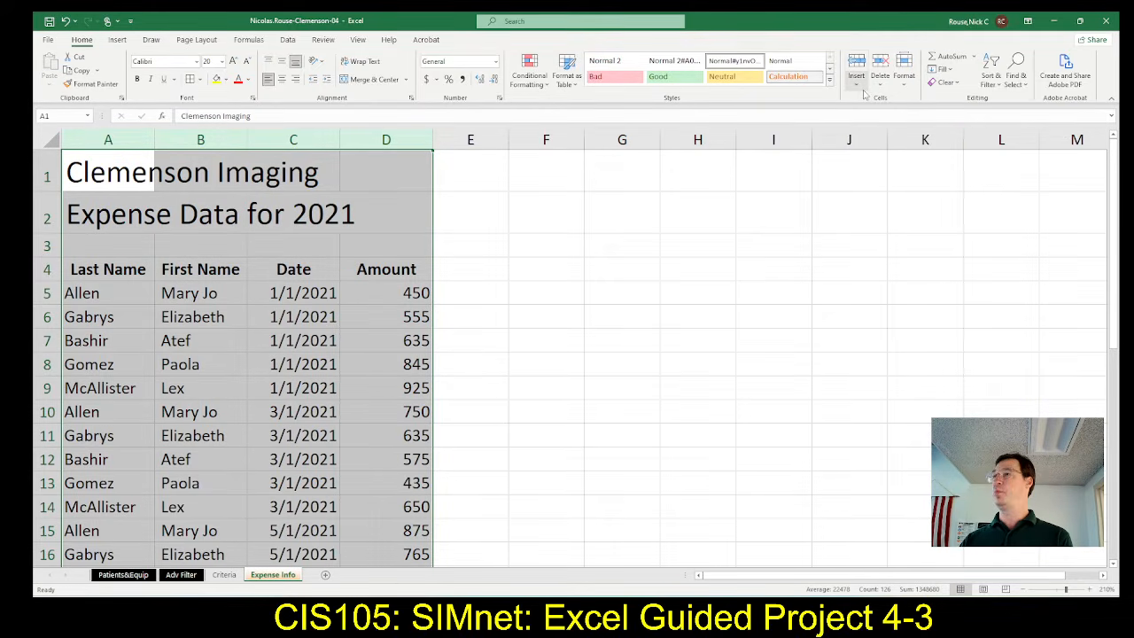
pyautogui.click(906, 81)
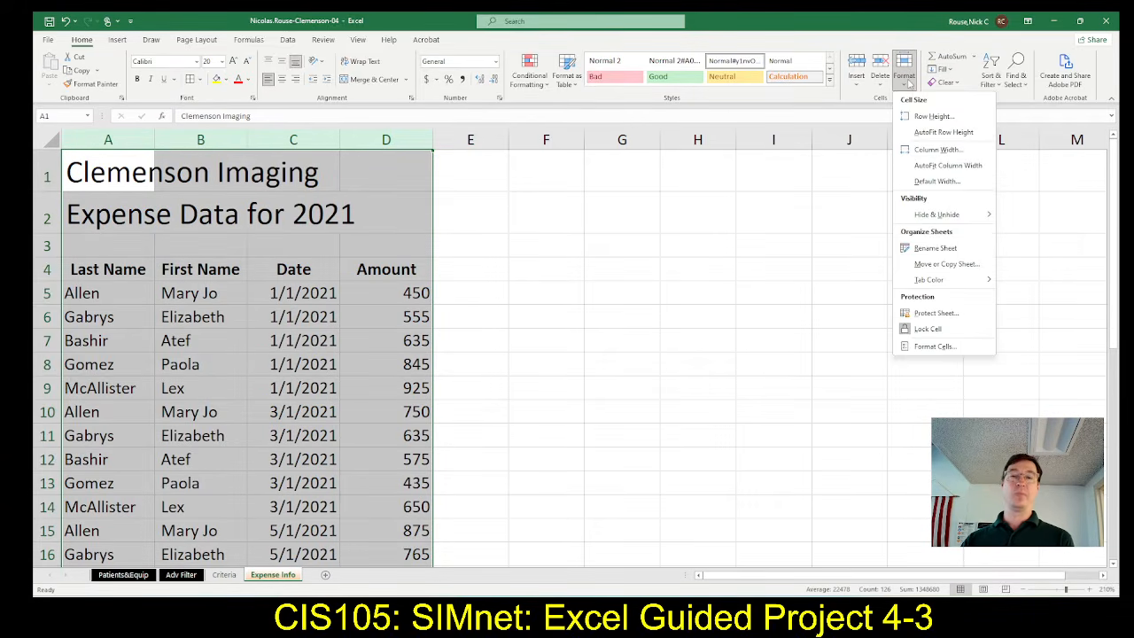
pyautogui.click(924, 151)
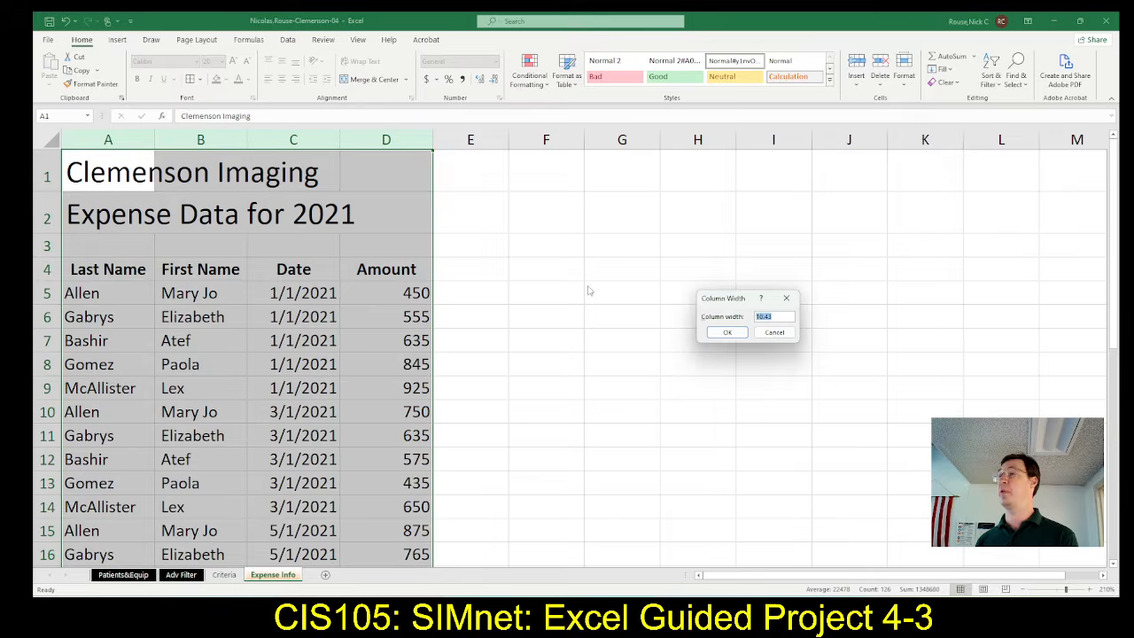
pyautogui.write('13')
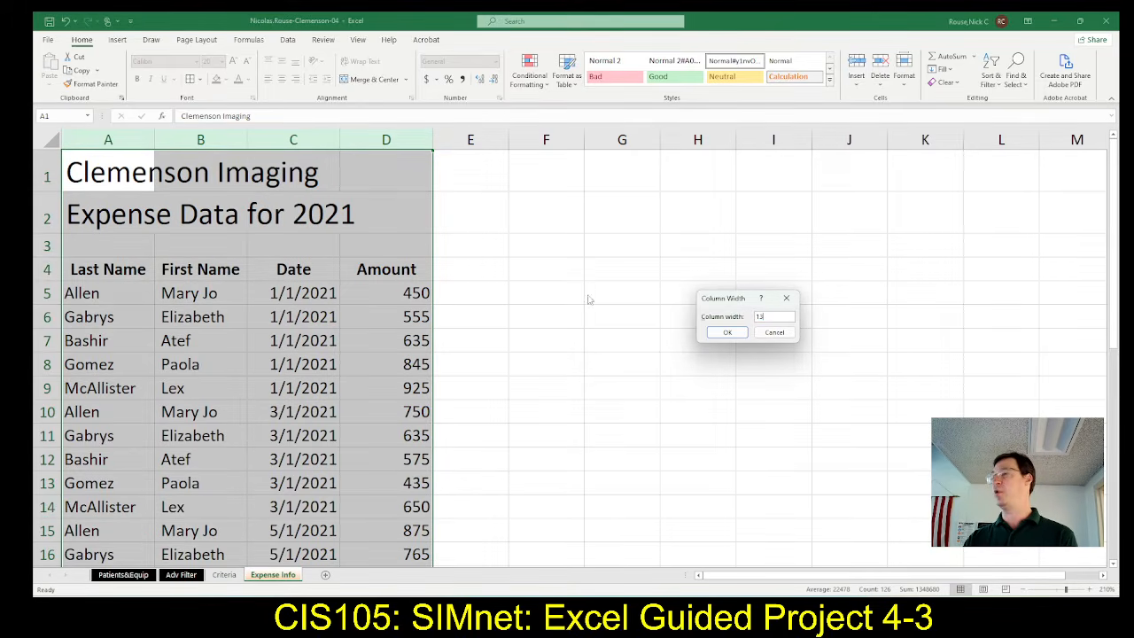
pyautogui.click(713, 333)
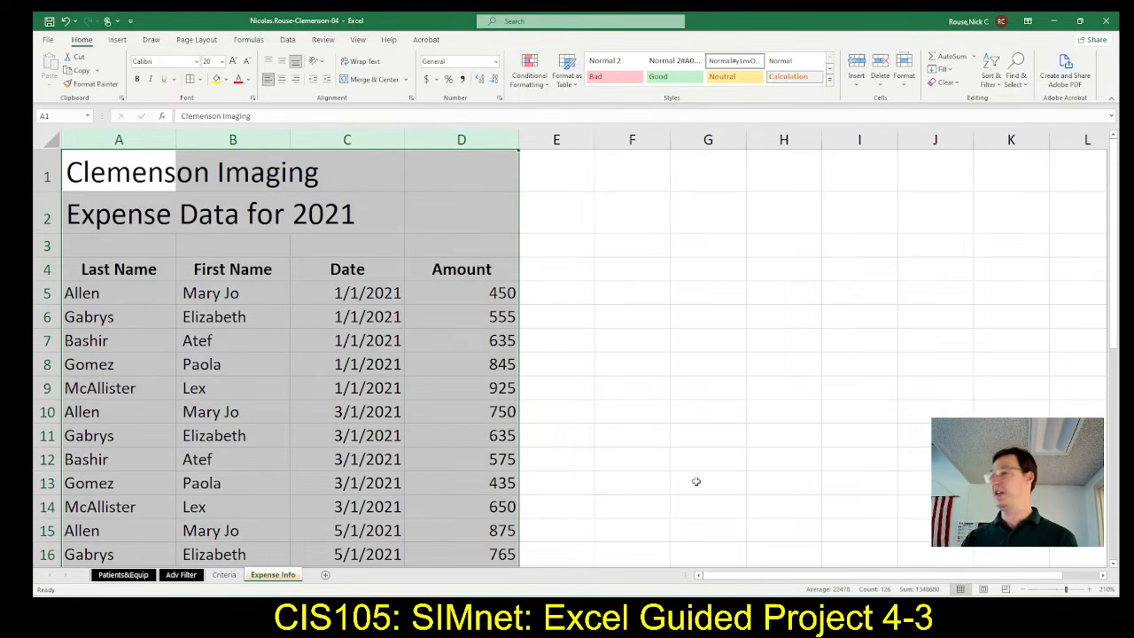
# Review the assignment's table conversion and average expense instructions, and deselect columns A:D by selecting cell F7 on the Expense Info sheet.
pyautogui.hotkey('alt', 'Tab')
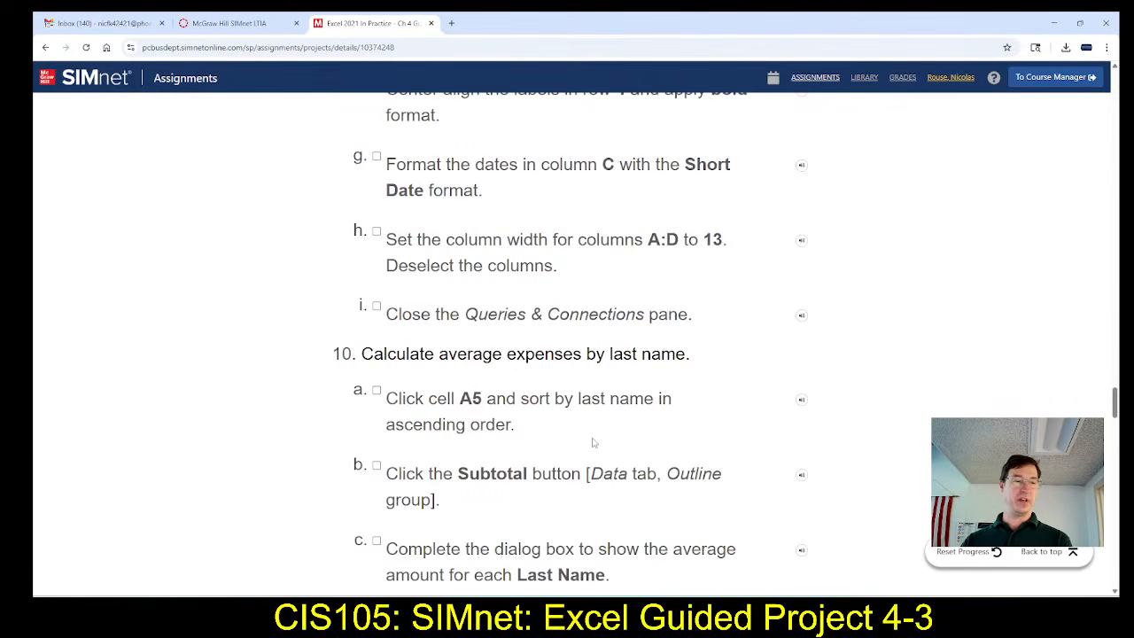
pyautogui.hotkey('alt', 'Tab')
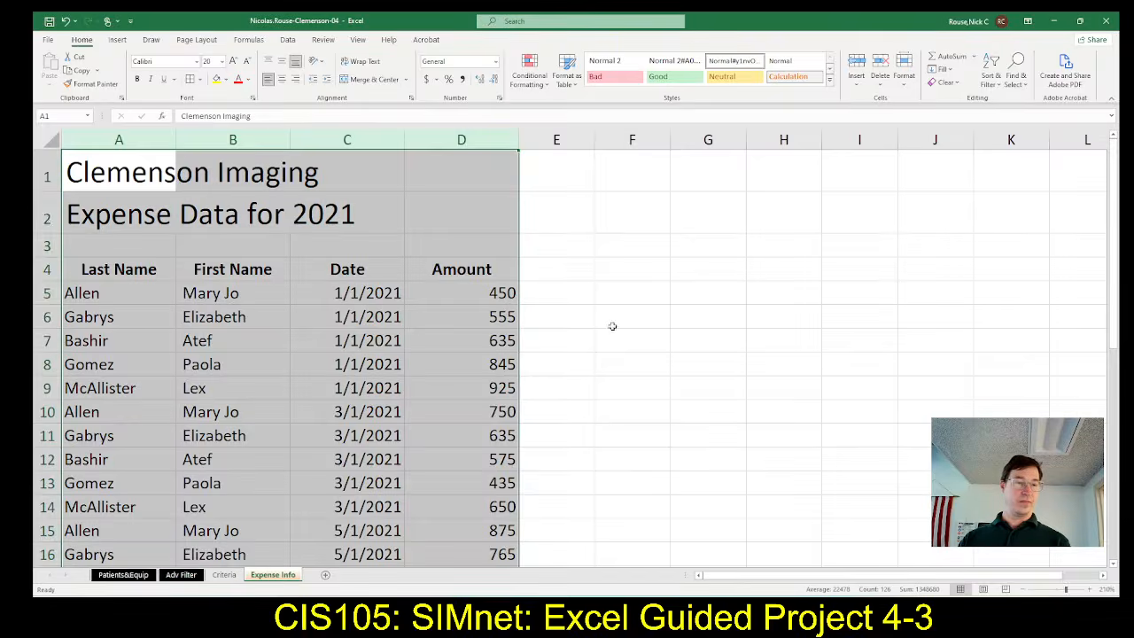
pyautogui.click(624, 352)
pyautogui.hotkey('alt', 'Tab')
pyautogui.scroll(3, 618, 395)
pyautogui.scroll(6, 609, 421)
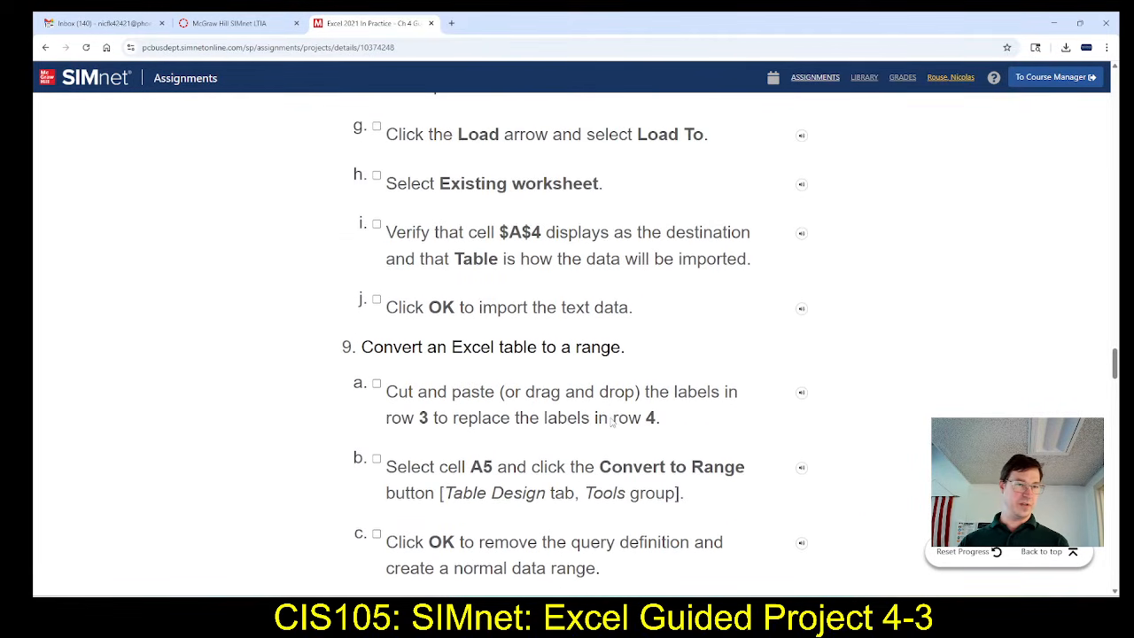
pyautogui.scroll(-7, 611, 421)
pyautogui.scroll(-3, 611, 426)
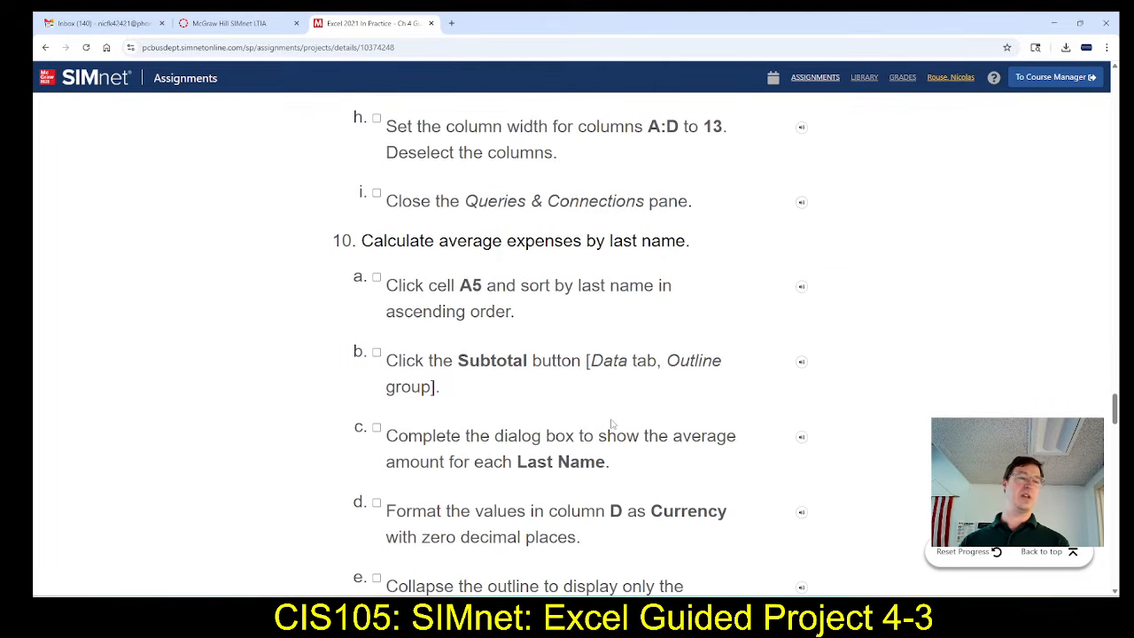
pyautogui.scroll(-1, 611, 423)
pyautogui.hotkey('alt', 'Tab')
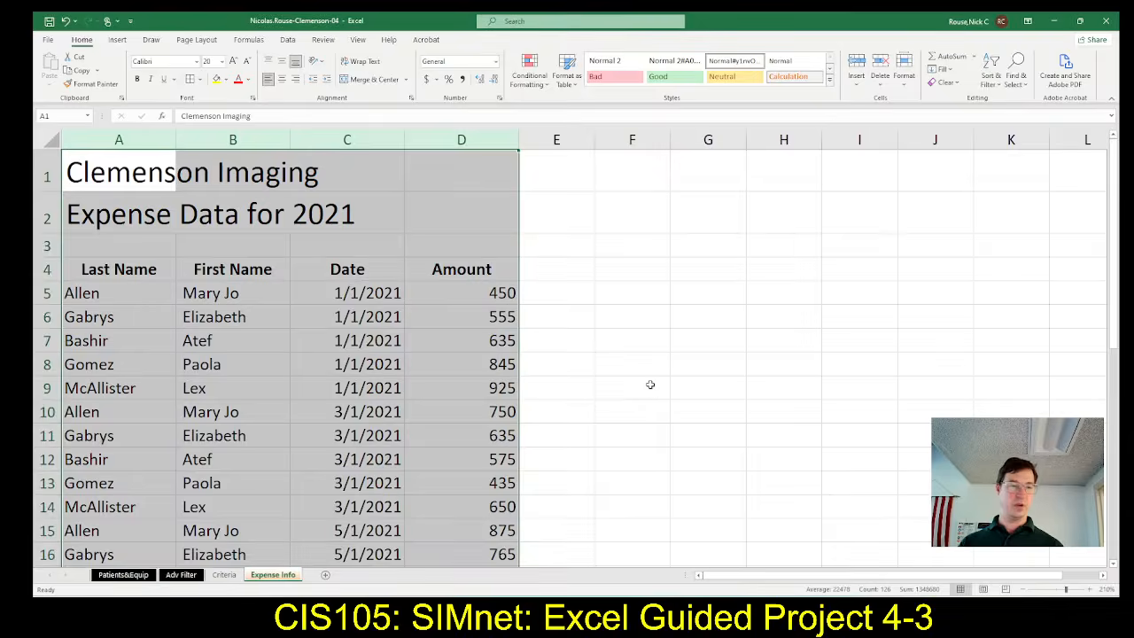
pyautogui.click(631, 348)
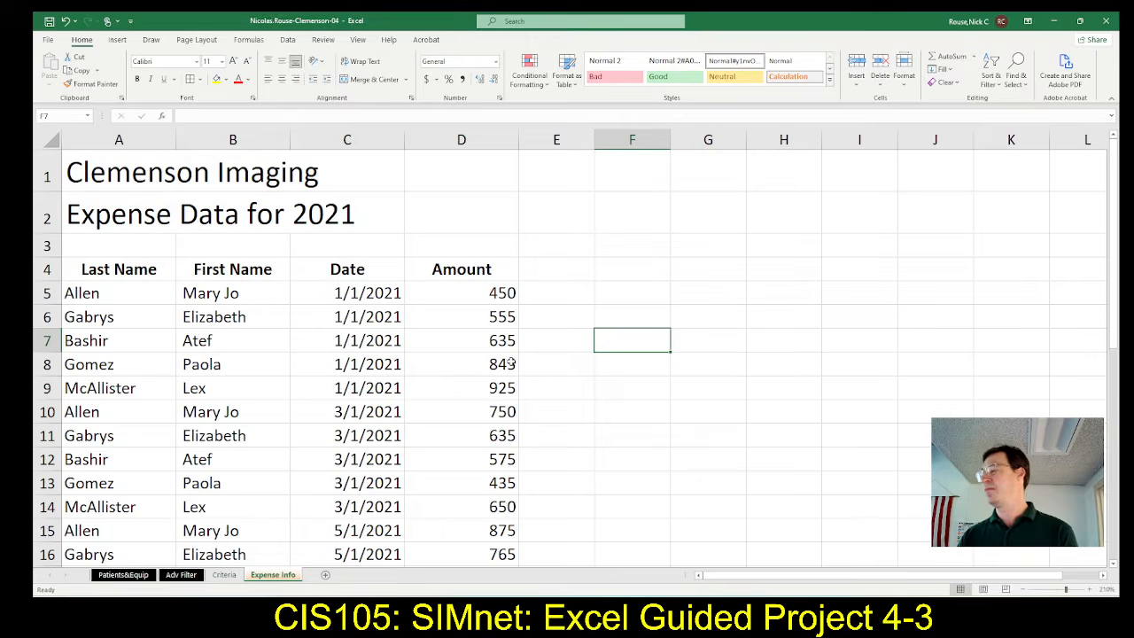
# Consult the assignment's sort instruction and sort the expense data by last name in ascending order, starting from cell A5.
pyautogui.hotkey('alt', 'Tab')
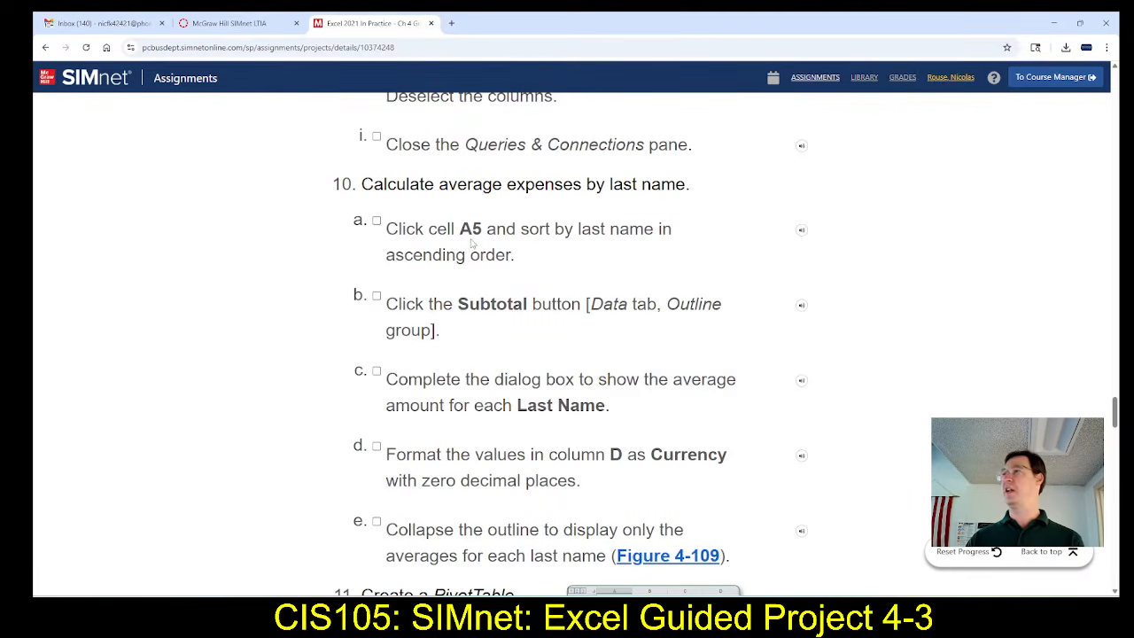
pyautogui.hotkey('alt', 'Tab')
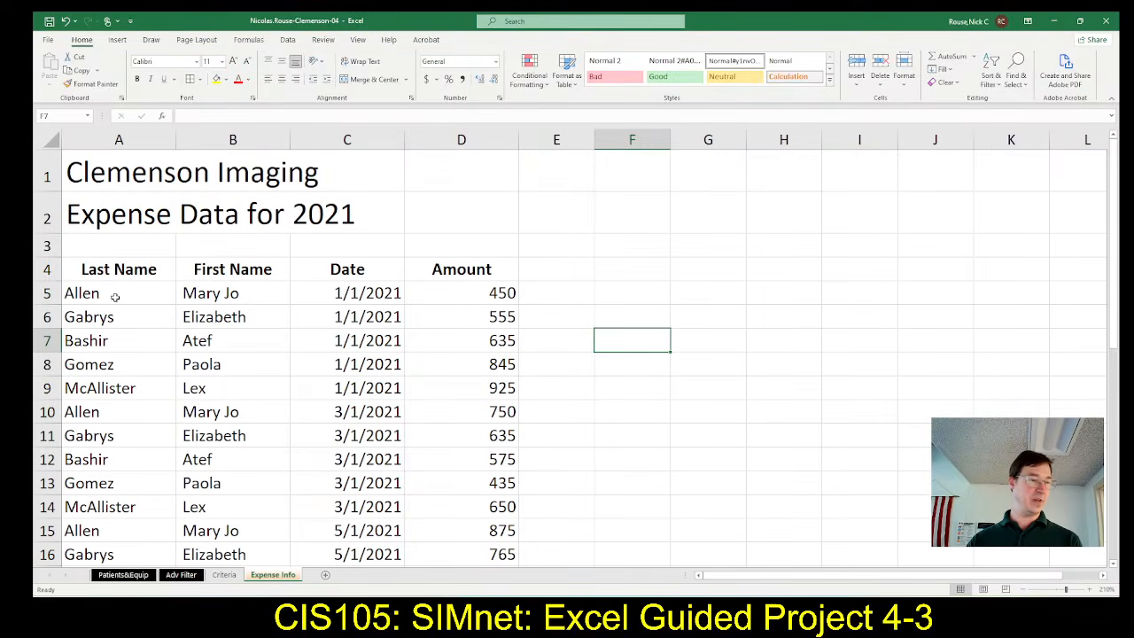
pyautogui.click(113, 297)
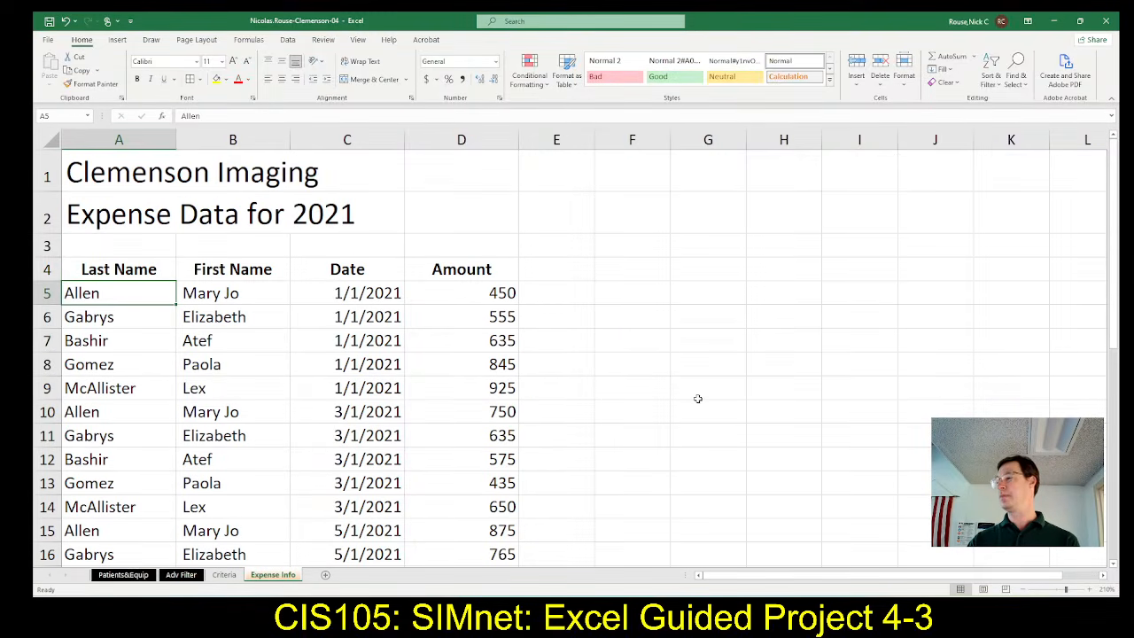
pyautogui.hotkey('alt', 'Tab')
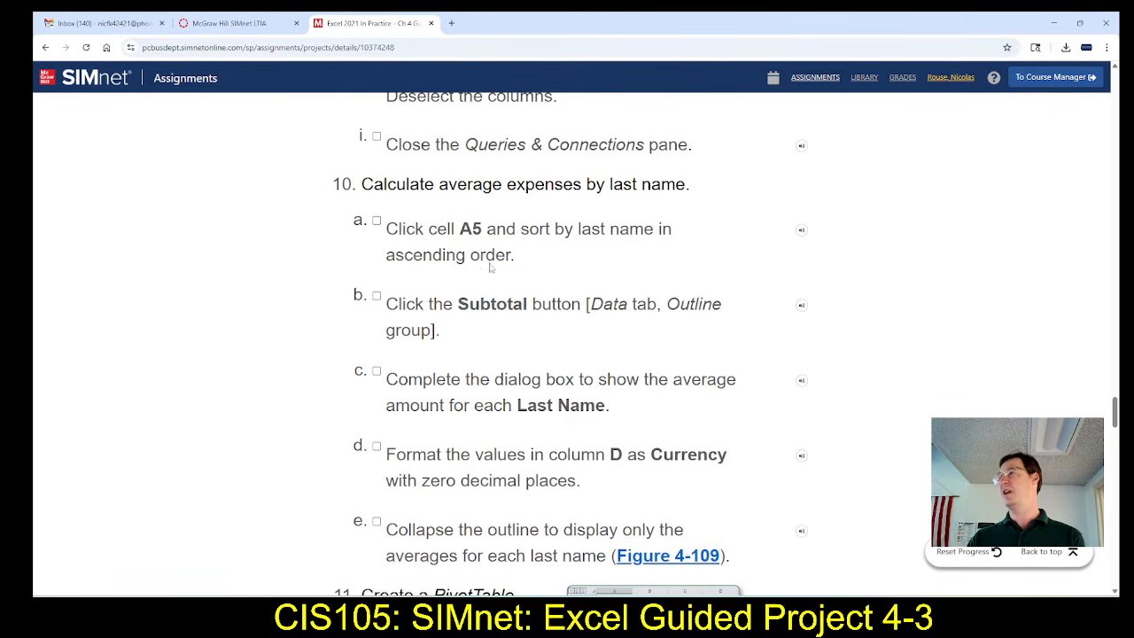
pyautogui.hotkey('alt', 'Tab')
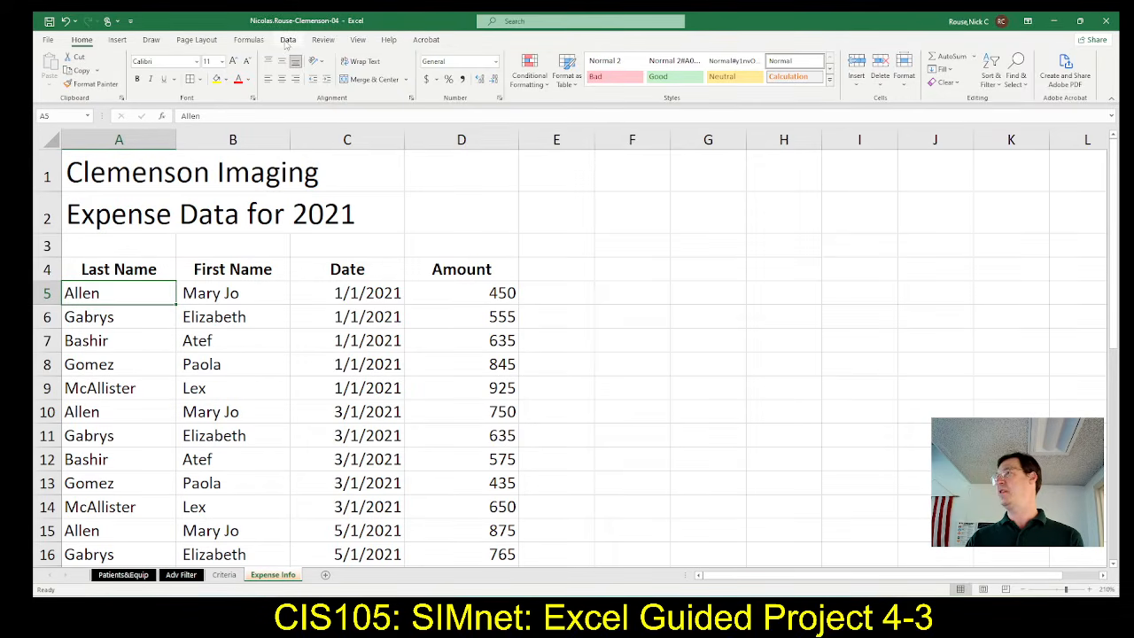
pyautogui.click(288, 40)
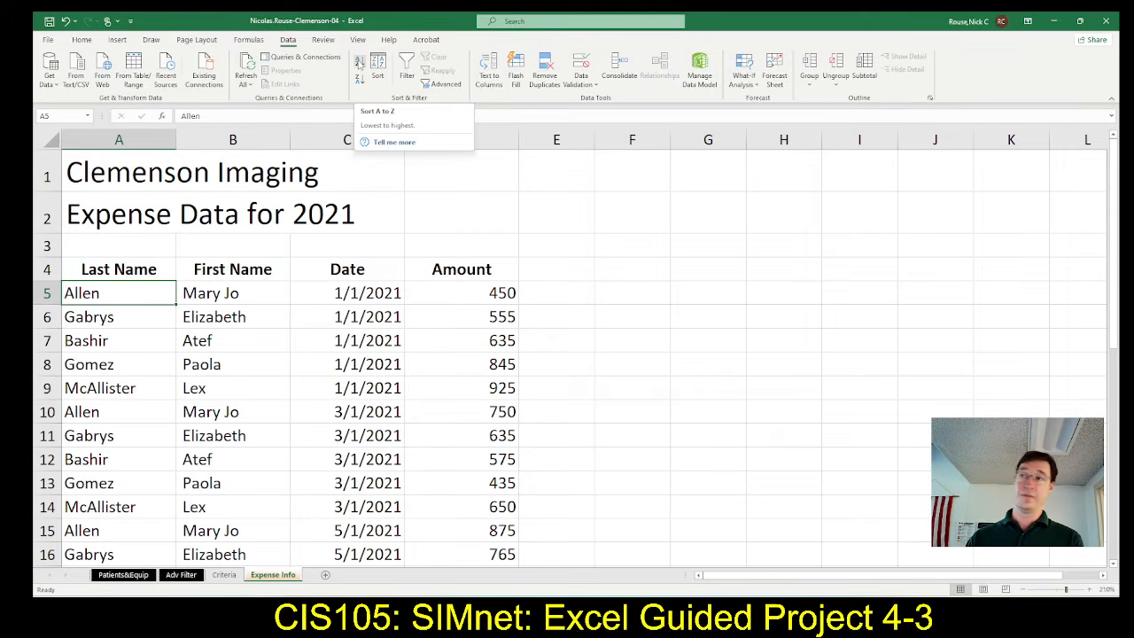
pyautogui.click(359, 62)
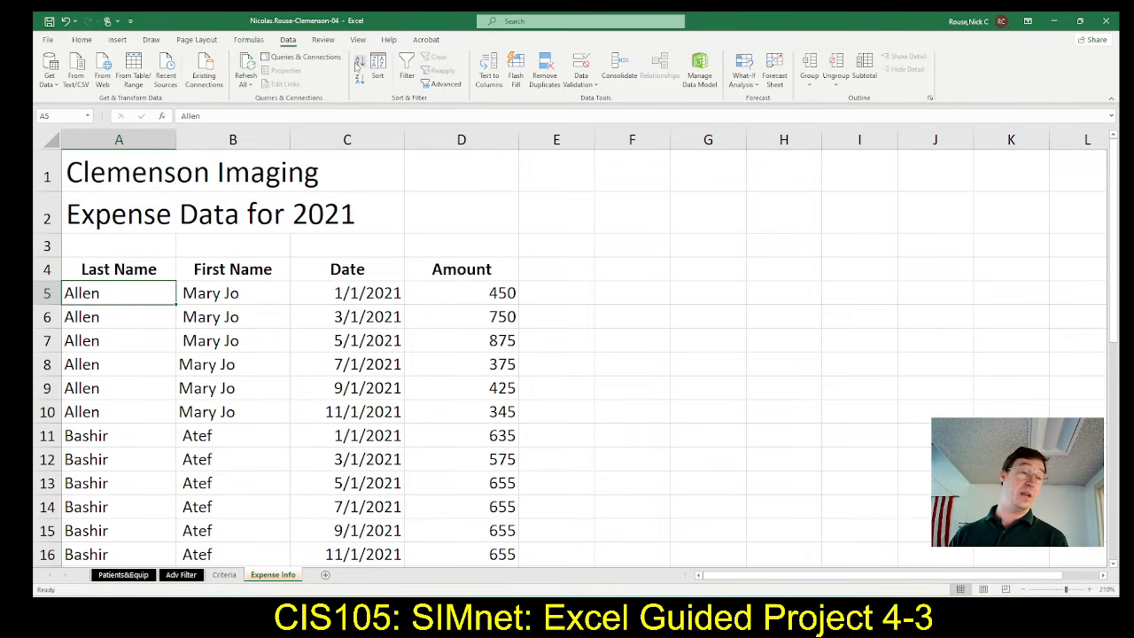
# Switch to the SIMnet assignment page, mark step 10a as complete and read the subtotal instructions.
pyautogui.hotkey('alt', 'Tab')
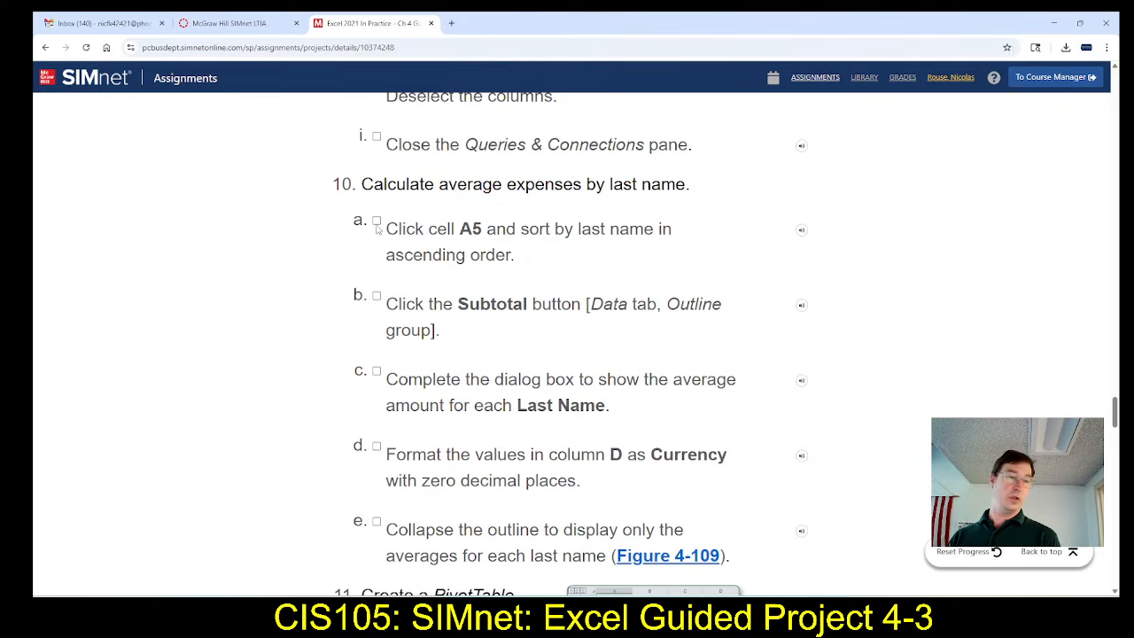
pyautogui.click(376, 222)
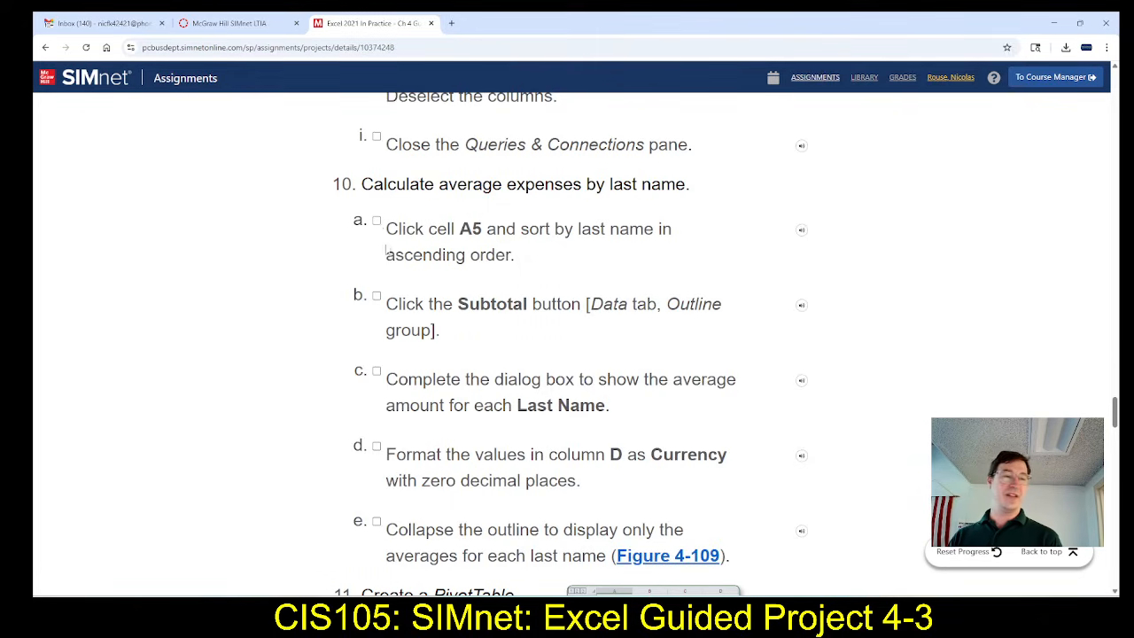
pyautogui.scroll(-1, 438, 289)
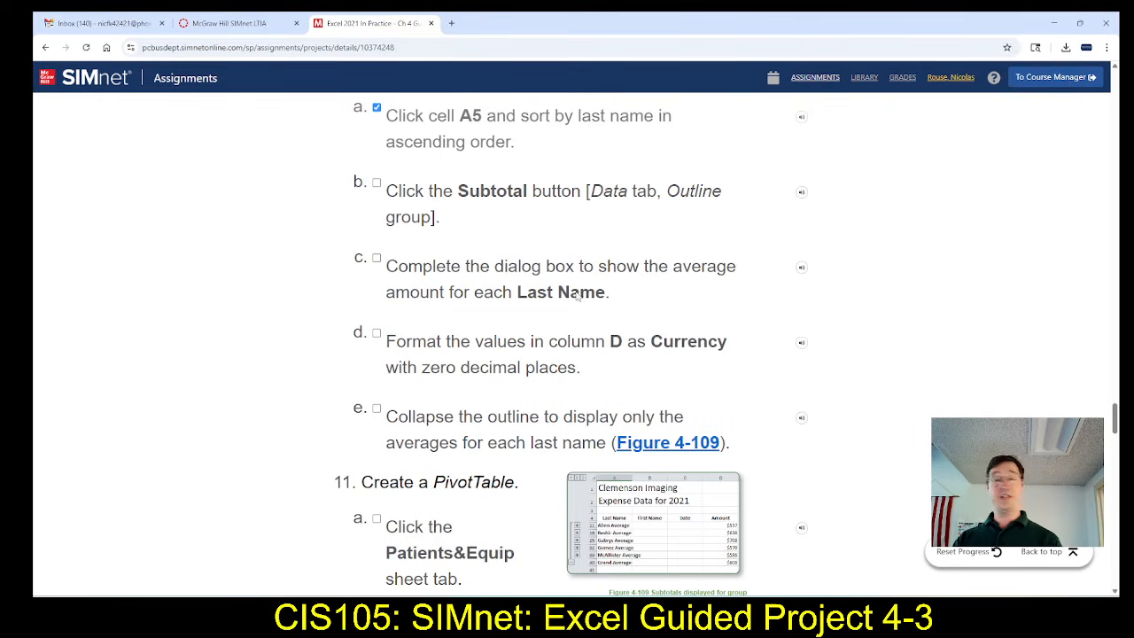
# Return to the Expense Info sheet and add Average subtotals of Amount at each change in Last Name.
pyautogui.hotkey('alt', 'Tab')
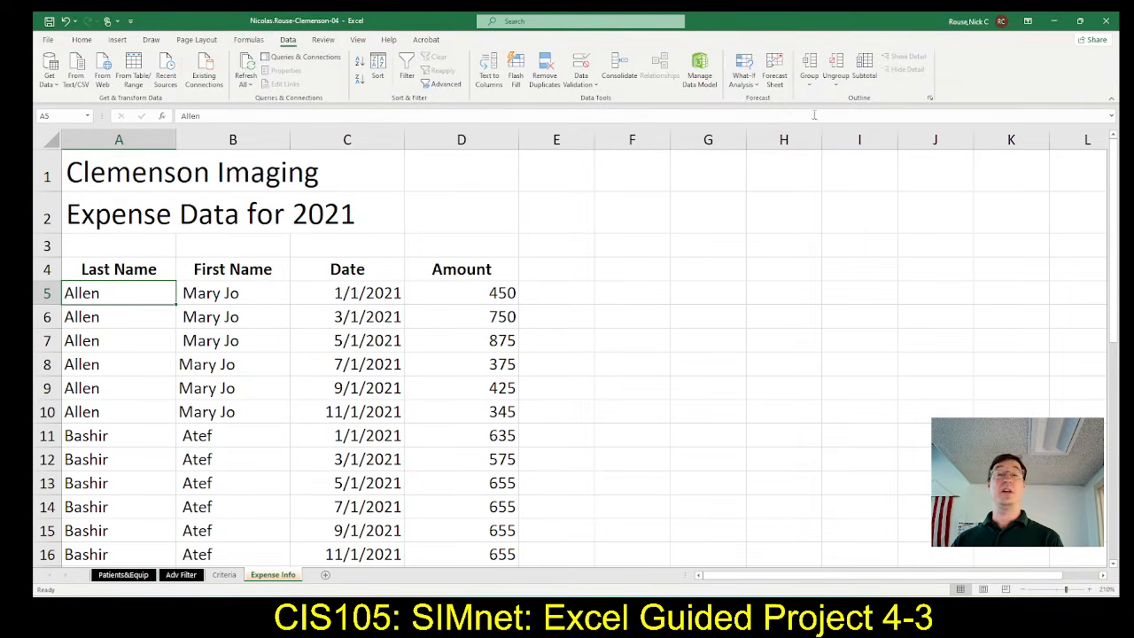
pyautogui.click(871, 76)
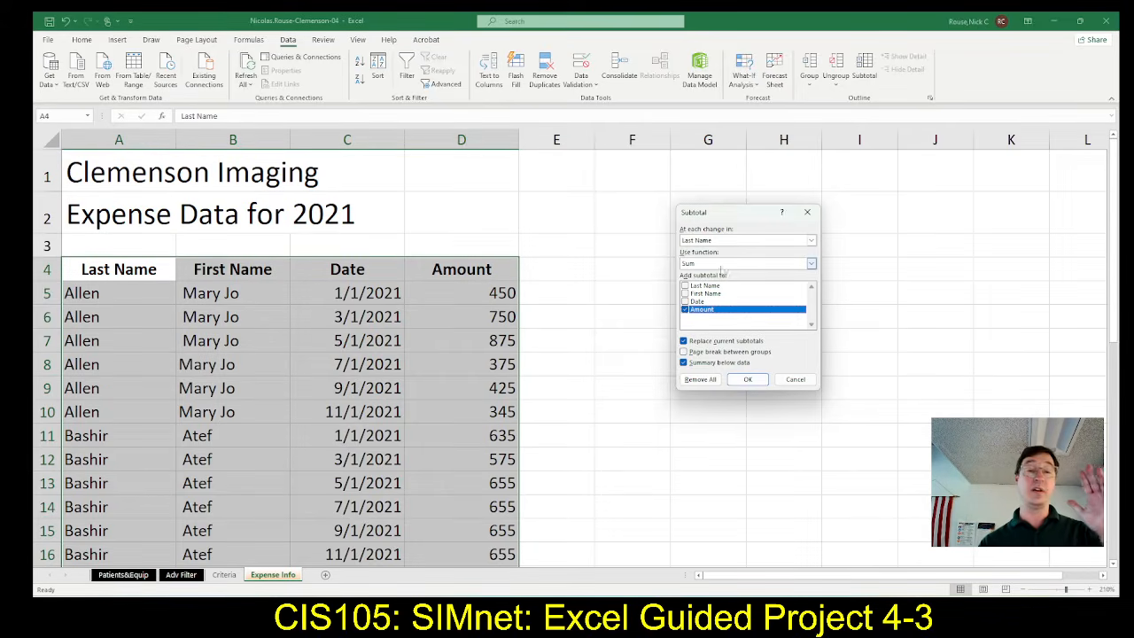
pyautogui.click(811, 265)
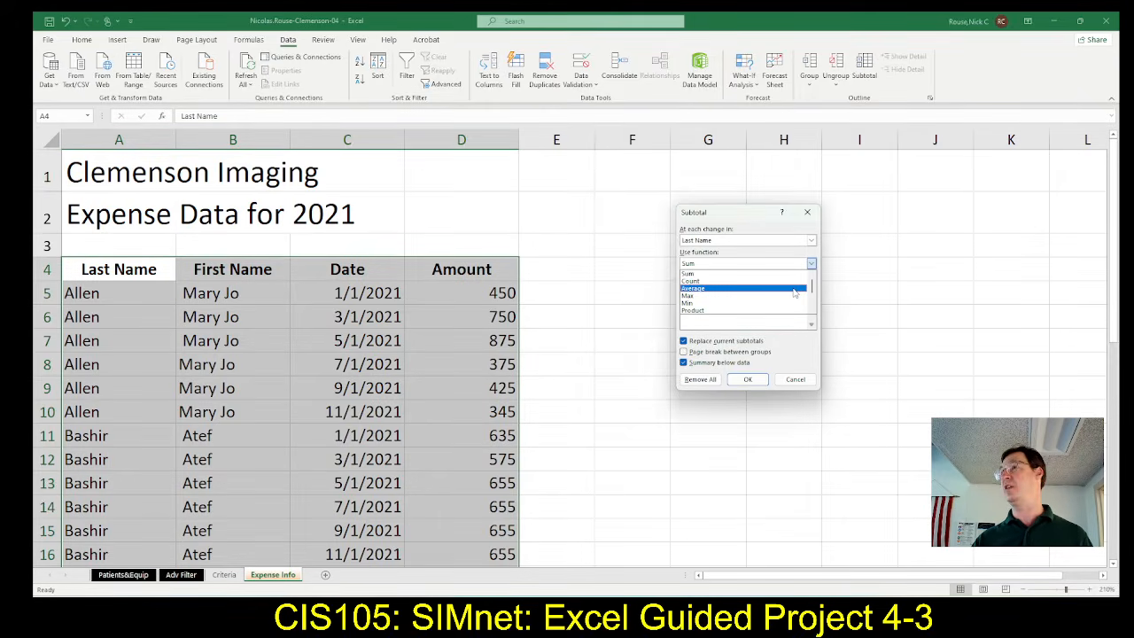
pyautogui.click(794, 292)
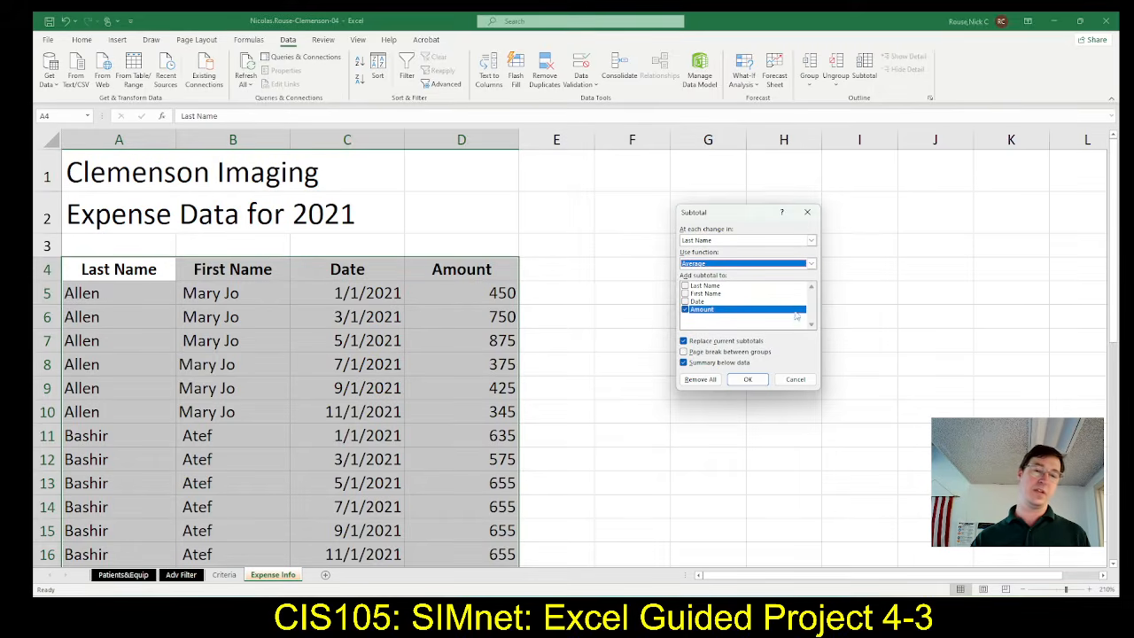
pyautogui.click(752, 382)
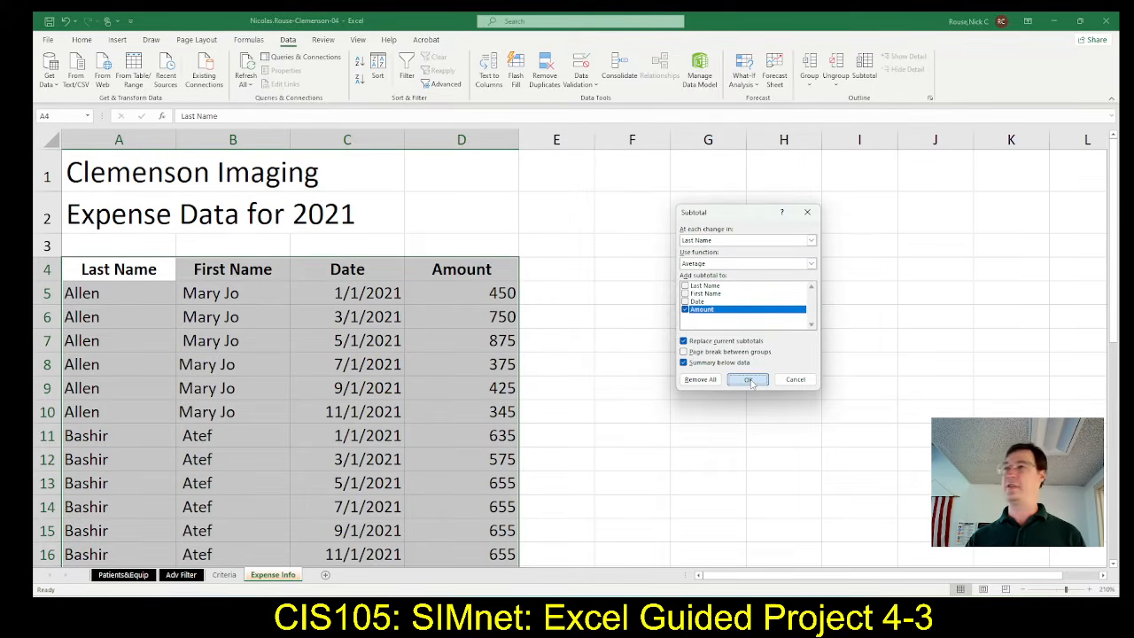
pyautogui.click(750, 381)
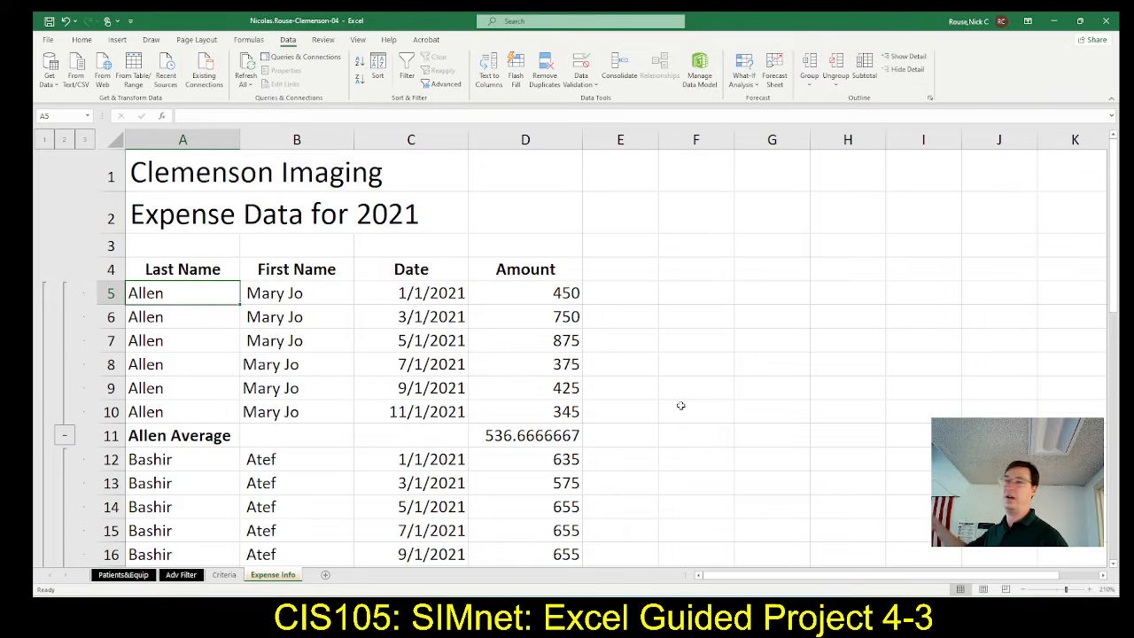
# Look through the average subtotal rows on the Expense Info sheet and switch back to the SIMnet assignment page.
pyautogui.scroll(-3, 647, 394)
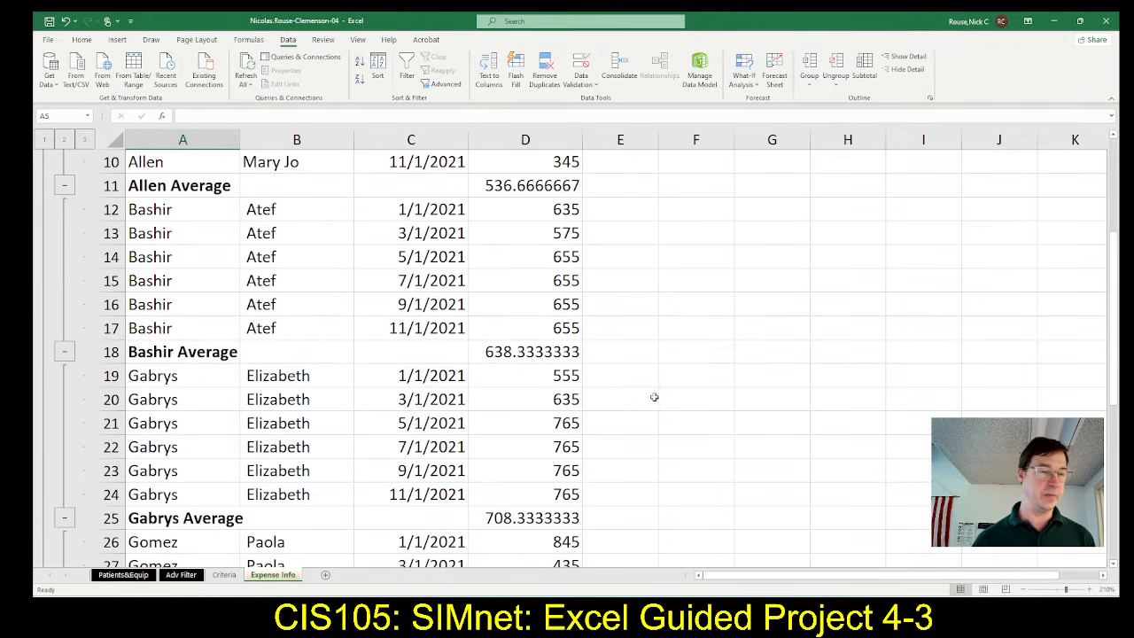
pyautogui.scroll(1, 626, 402)
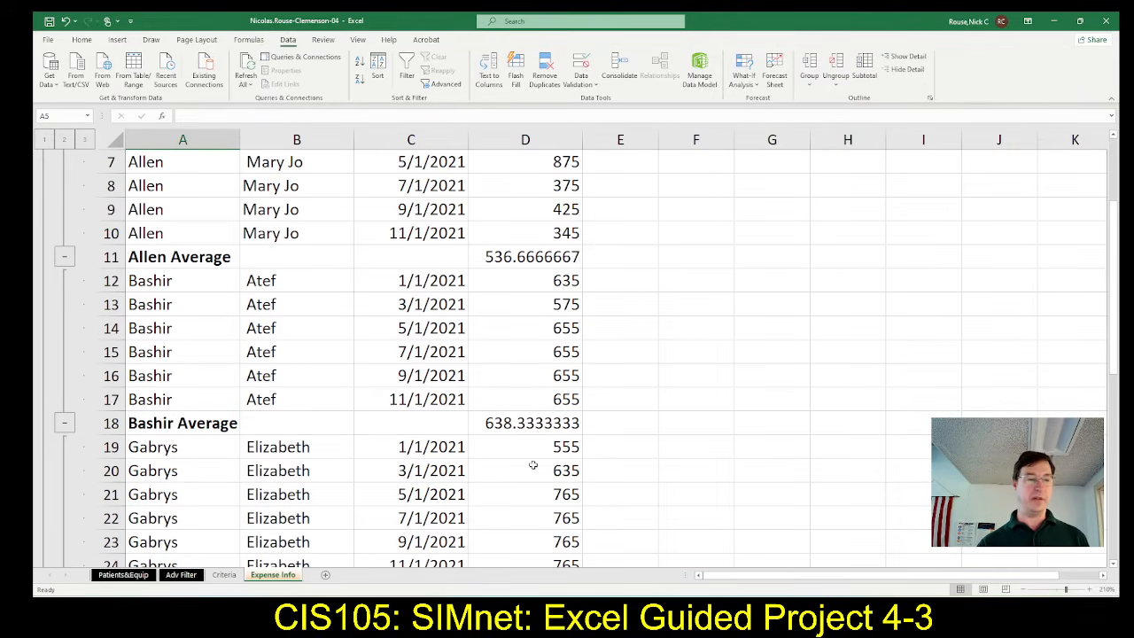
pyautogui.scroll(-2, 738, 471)
pyautogui.scroll(-2, 739, 471)
pyautogui.scroll(6, 741, 469)
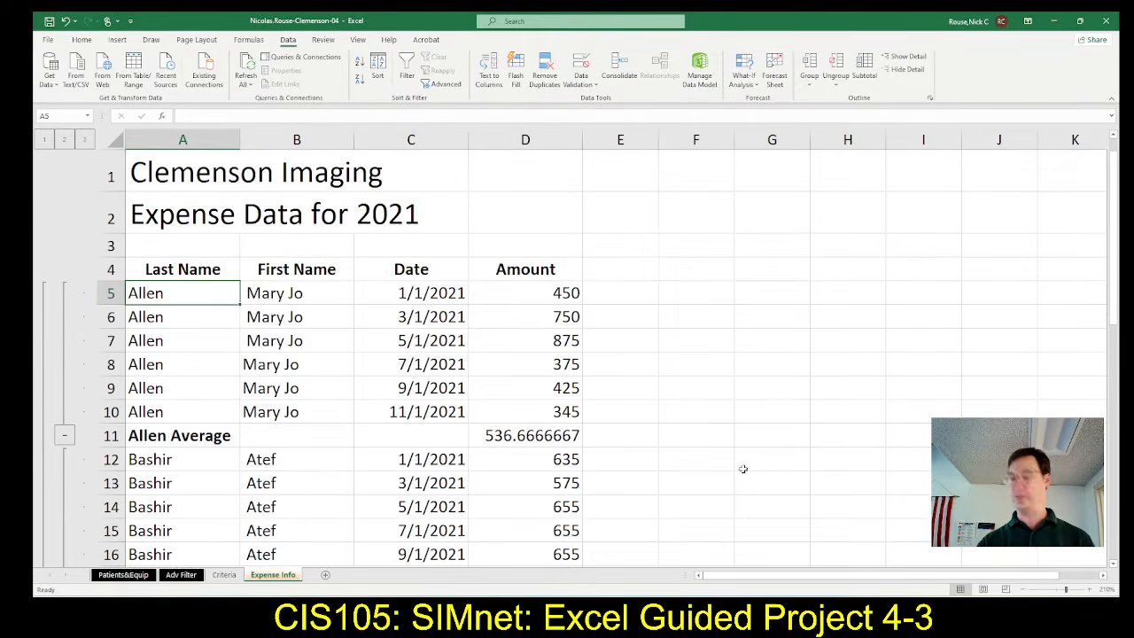
pyautogui.hotkey('alt', 'Tab')
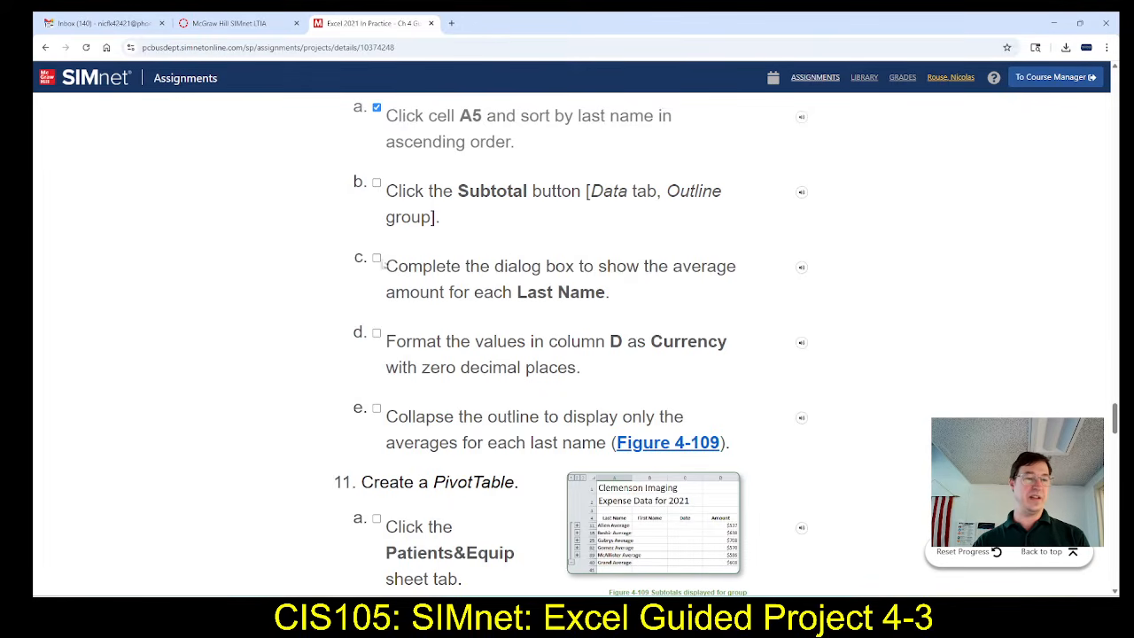
# Read the assignment's column D formatting instruction, switch to the Expense Info sheet in Excel and format D5:D40 as Currency.
pyautogui.scroll(-2, 381, 261)
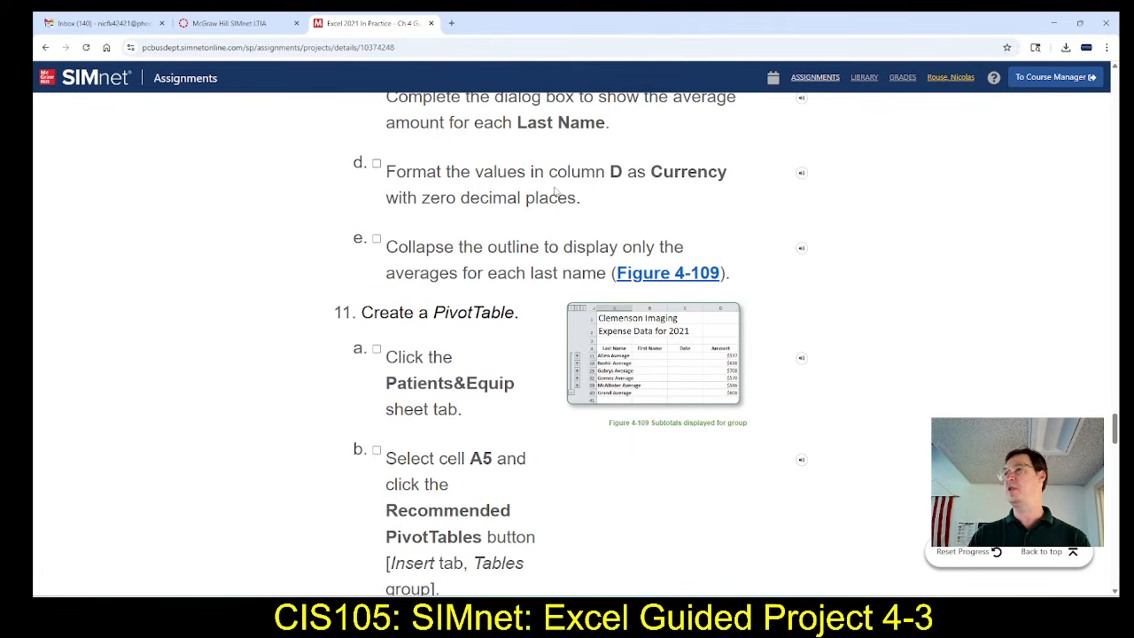
pyautogui.hotkey('alt', 'Tab')
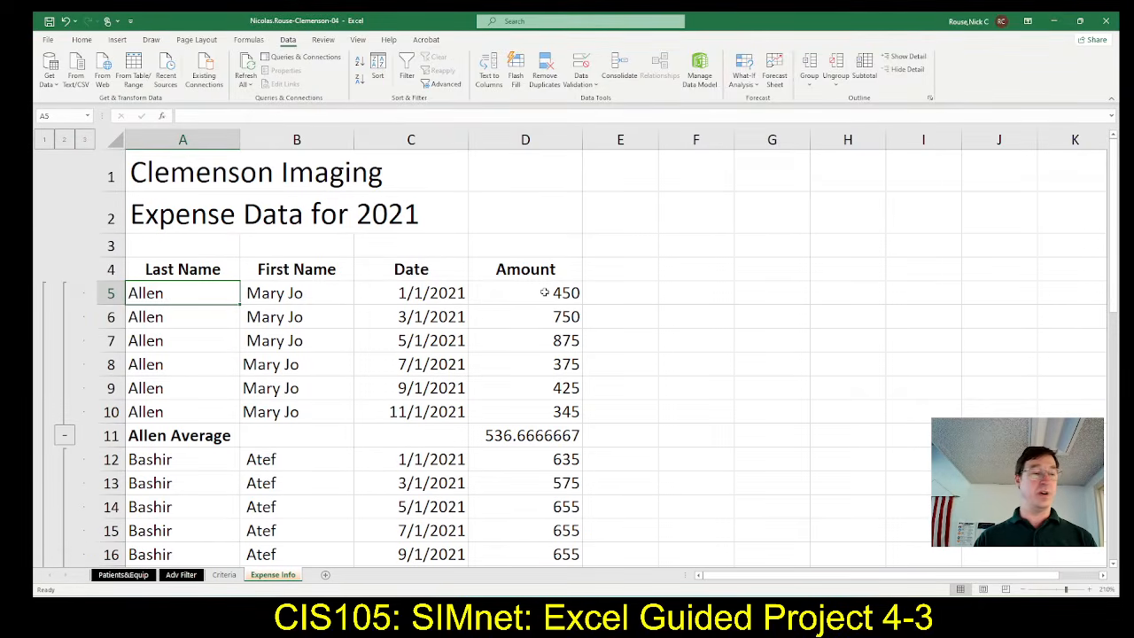
pyautogui.click(543, 292)
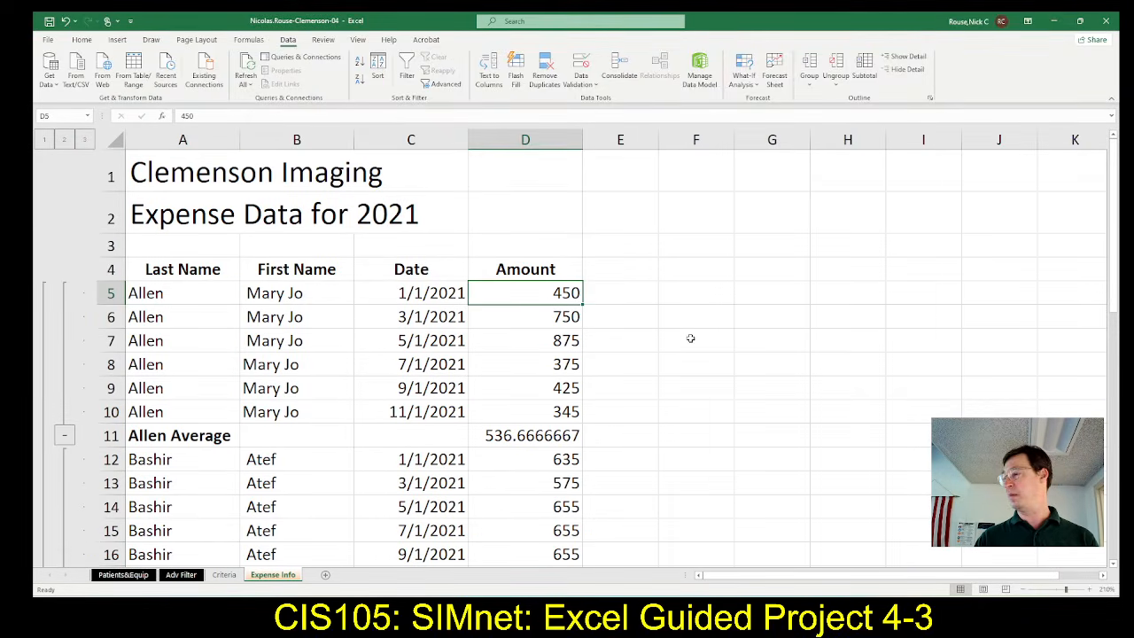
pyautogui.scroll(-9, 689, 337)
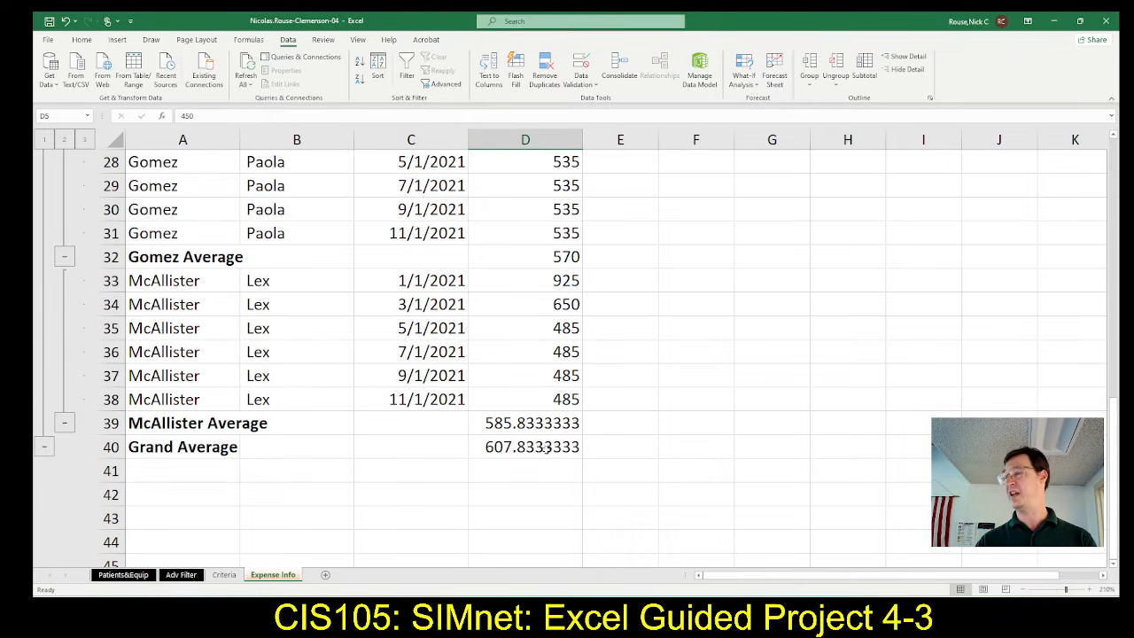
pyautogui.keyDown('shift'); pyautogui.click(546, 449); pyautogui.keyUp('shift')
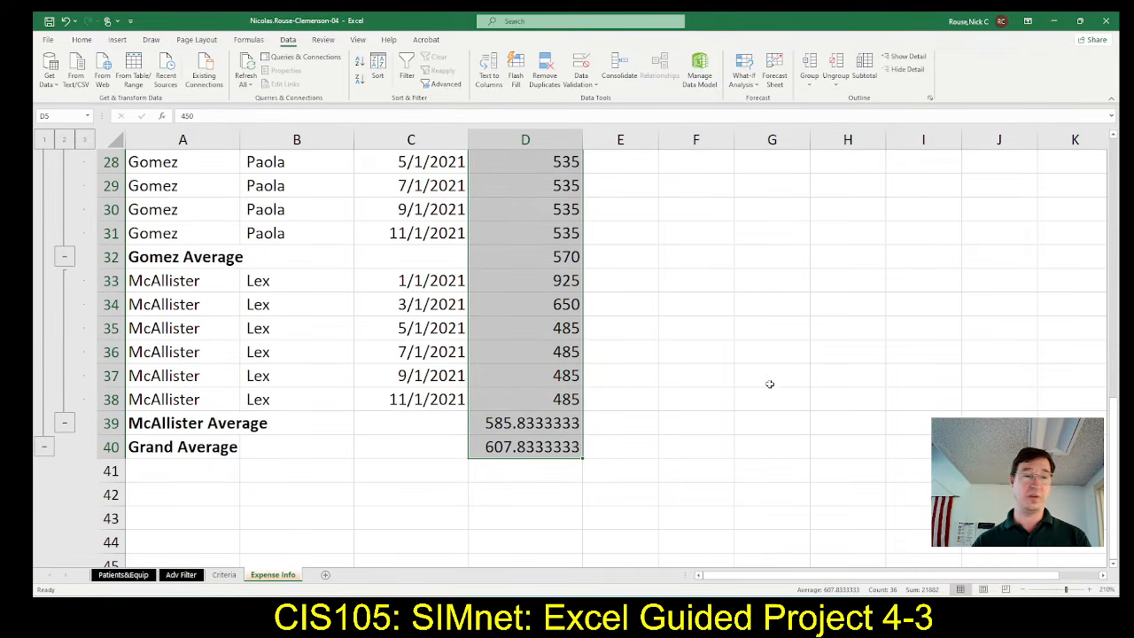
pyautogui.scroll(9, 766, 384)
pyautogui.scroll(-10, 629, 390)
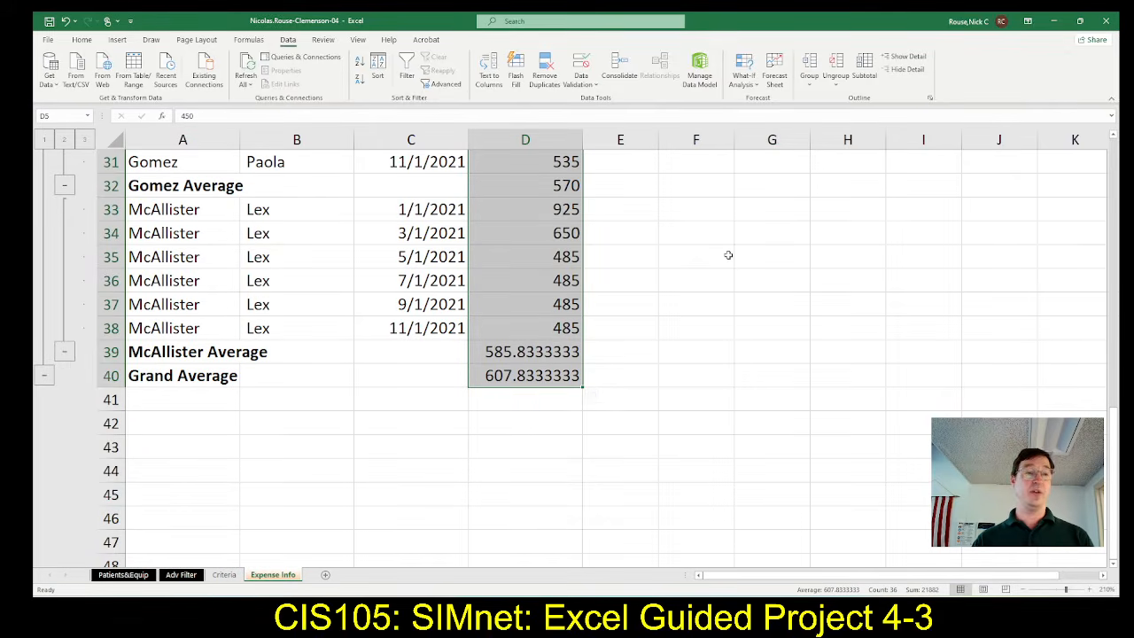
pyautogui.click(81, 40)
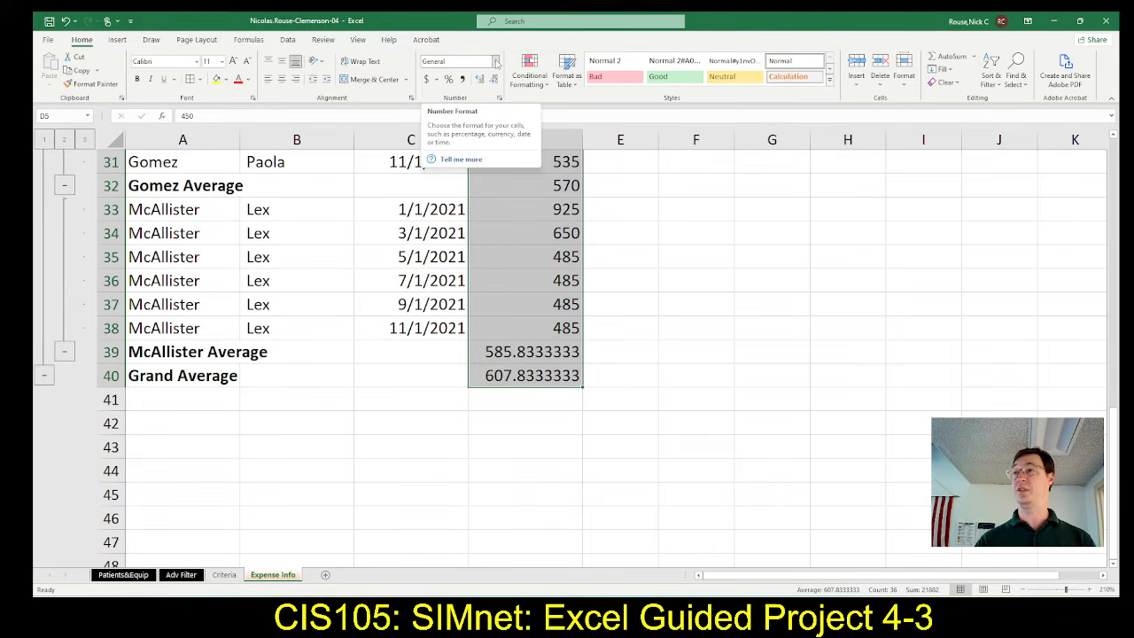
pyautogui.click(495, 62)
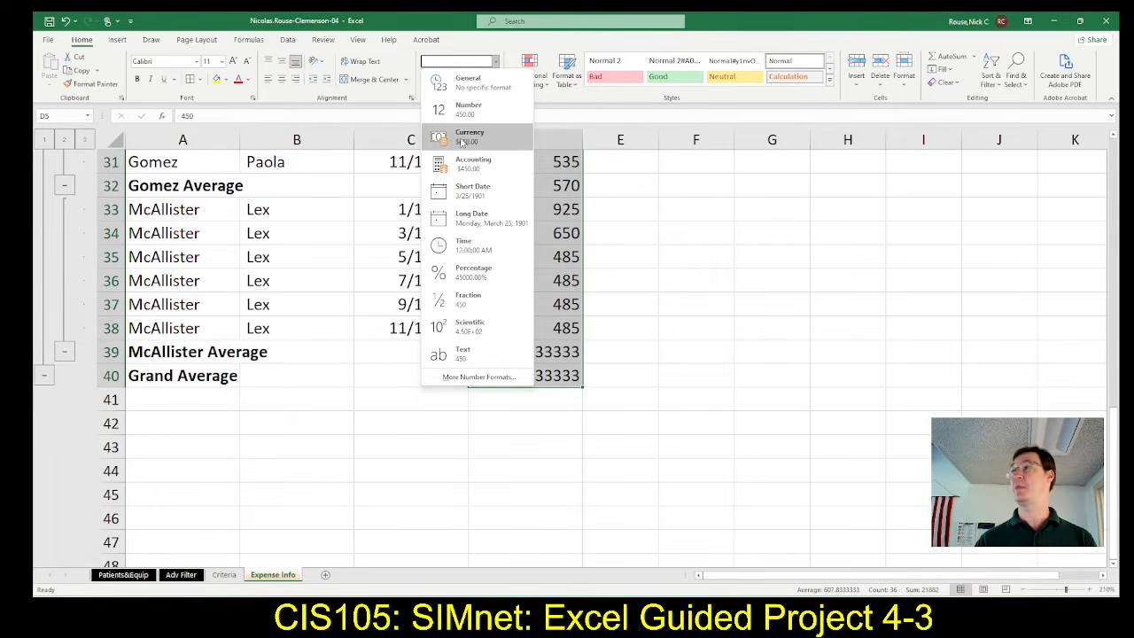
pyautogui.click(467, 139)
# Reduce the Amount values in D5:D40 to zero decimal places and look over the formatted column.
pyautogui.scroll(10, 471, 131)
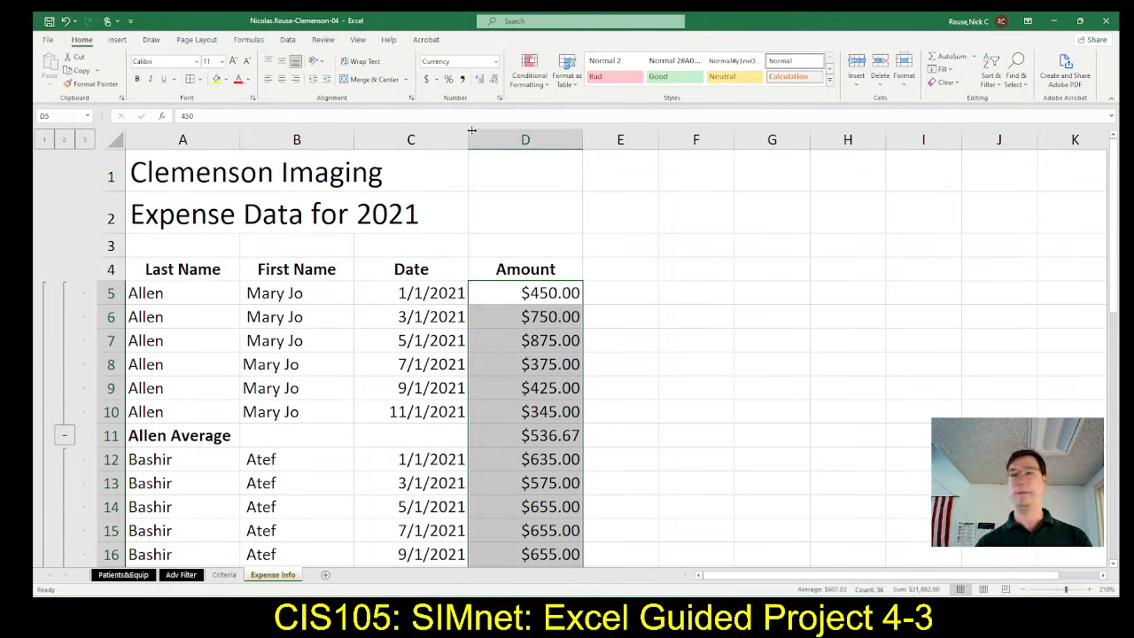
pyautogui.click(493, 80)
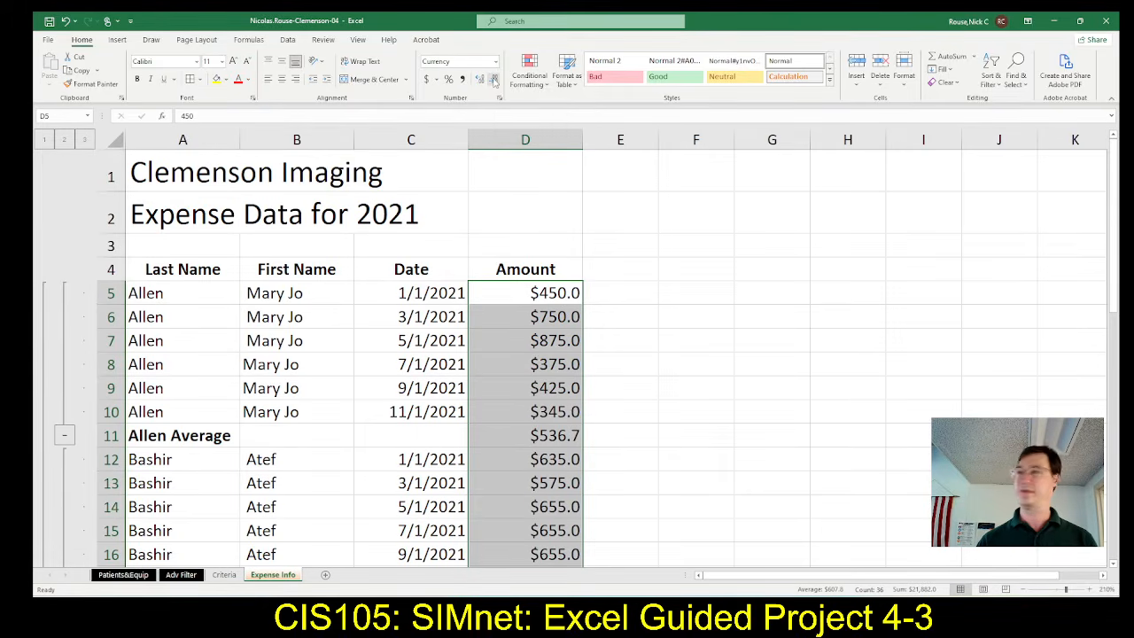
pyautogui.click(493, 79)
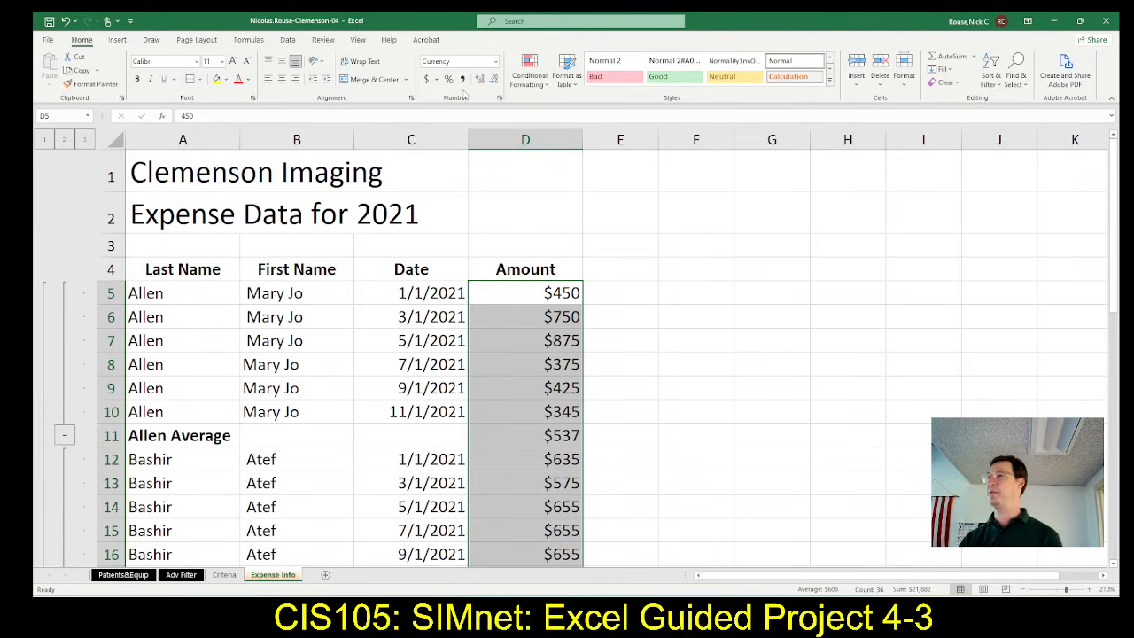
pyautogui.scroll(-6, 508, 355)
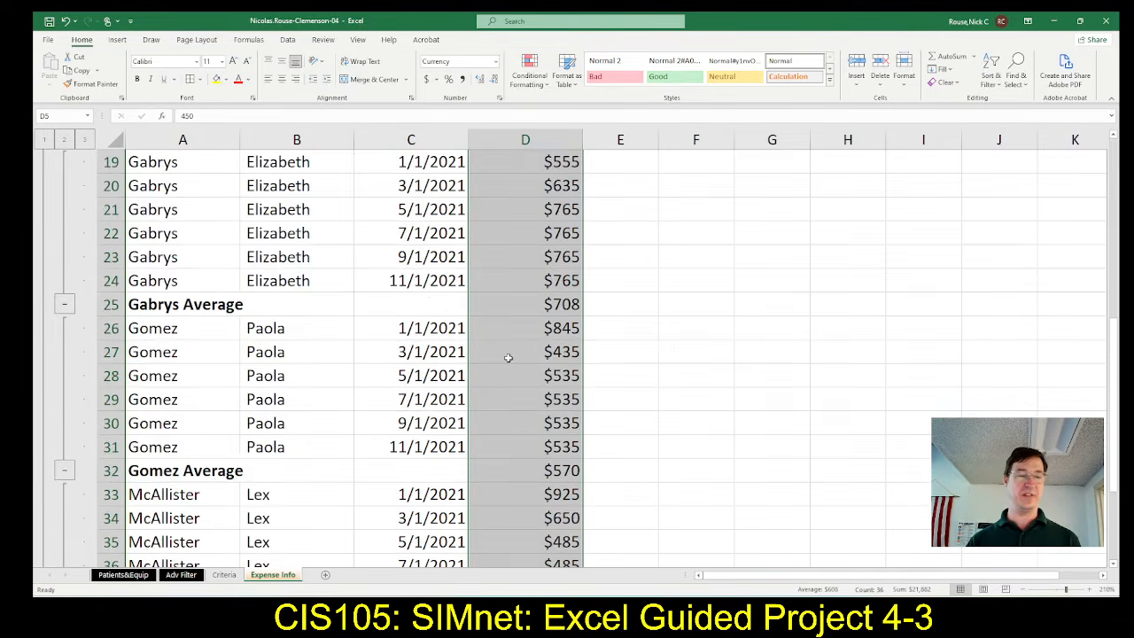
pyautogui.scroll(-7, 508, 355)
pyautogui.scroll(9, 574, 369)
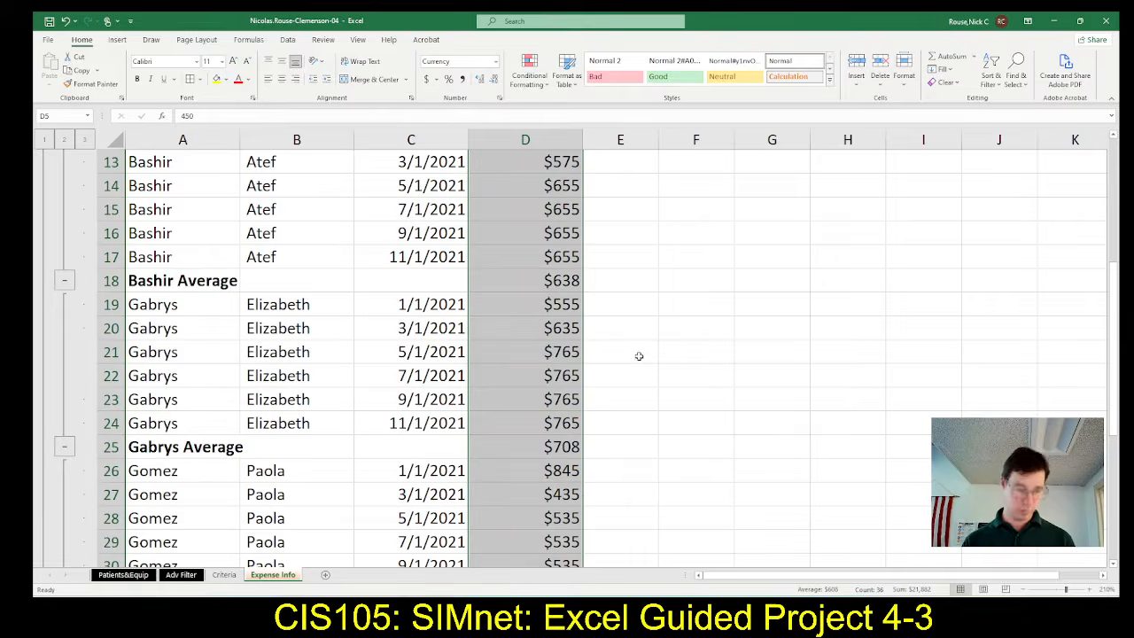
# Consult the outline instruction on the SIMnet page, then collapse all five last-name groups on the Expense Info sheet to show only the averages.
pyautogui.hotkey('alt', 'Tab')
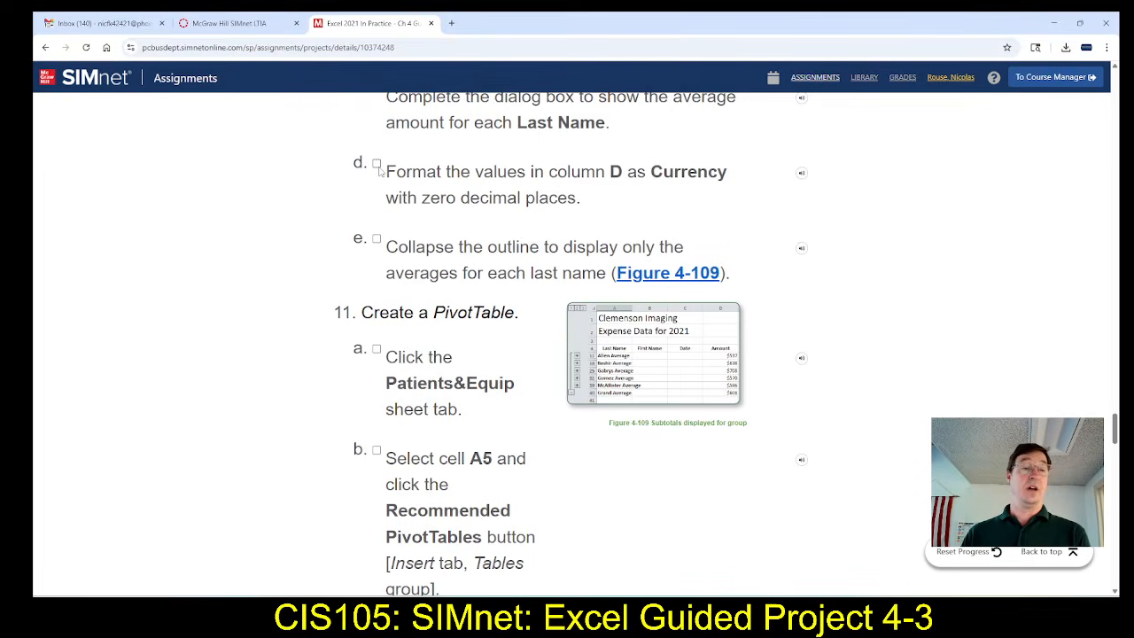
pyautogui.scroll(-1, 381, 174)
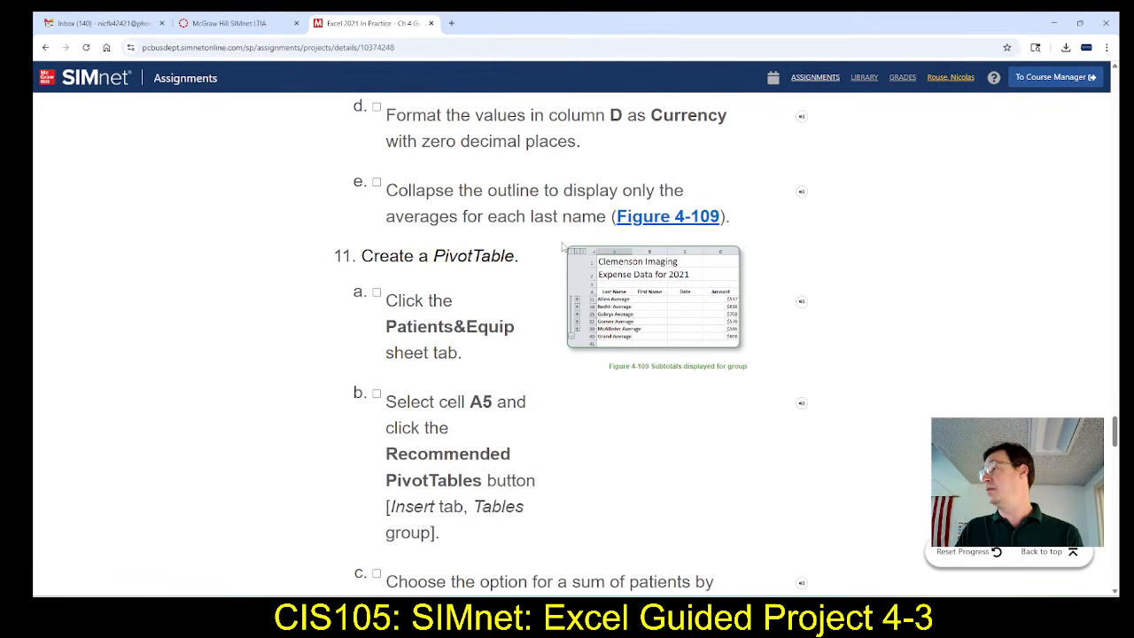
pyautogui.hotkey('alt', 'Tab')
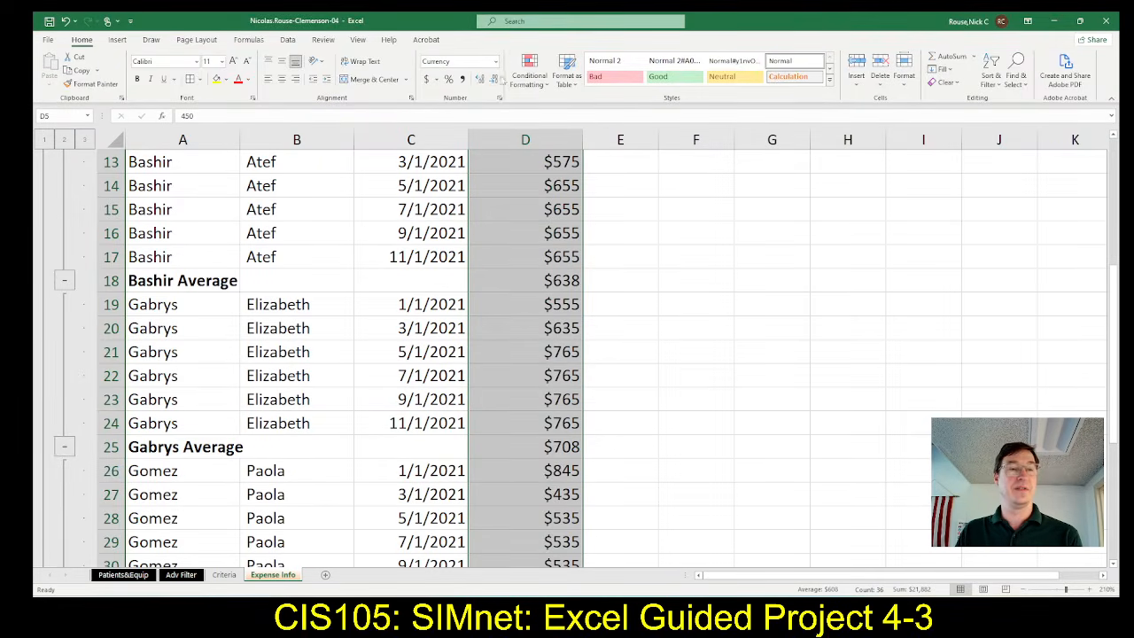
pyautogui.click(493, 80)
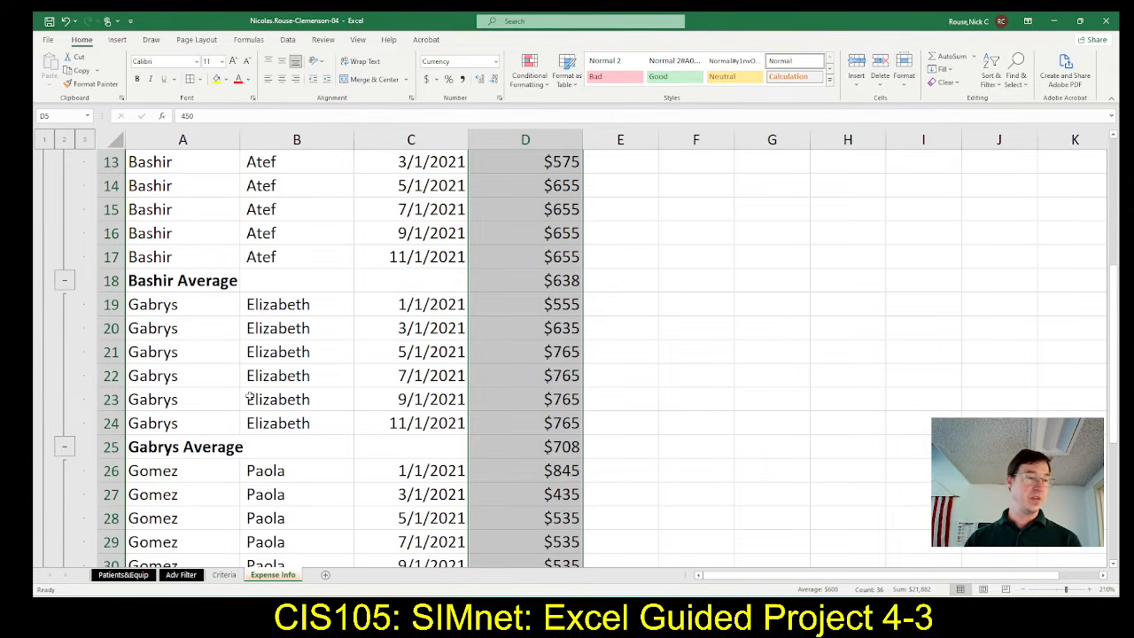
pyautogui.scroll(3, 247, 372)
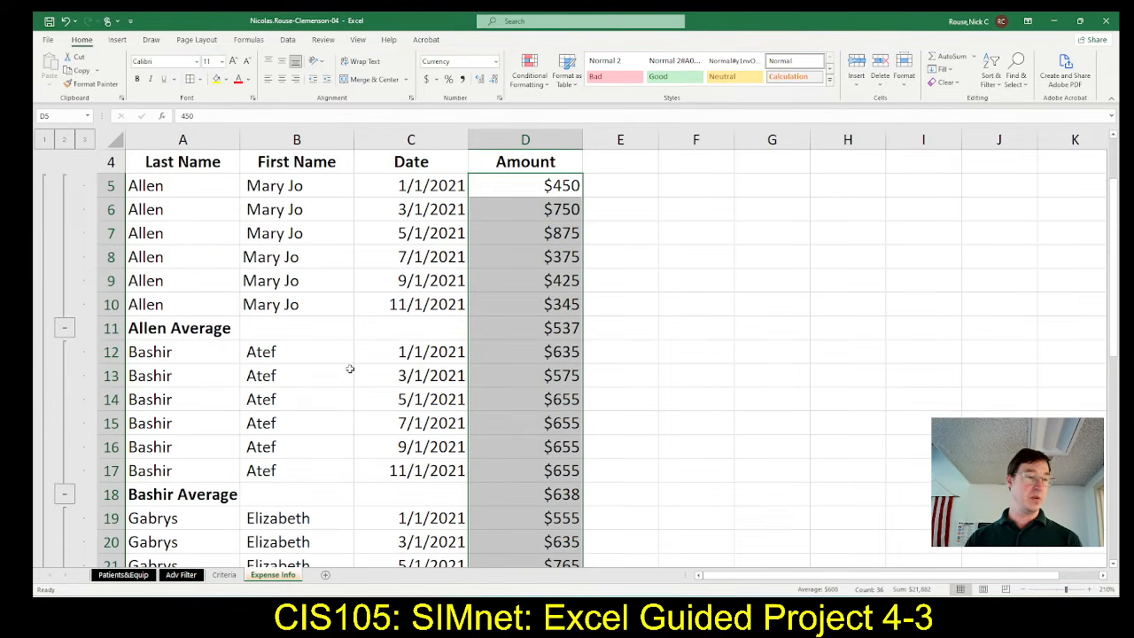
pyautogui.click(64, 326)
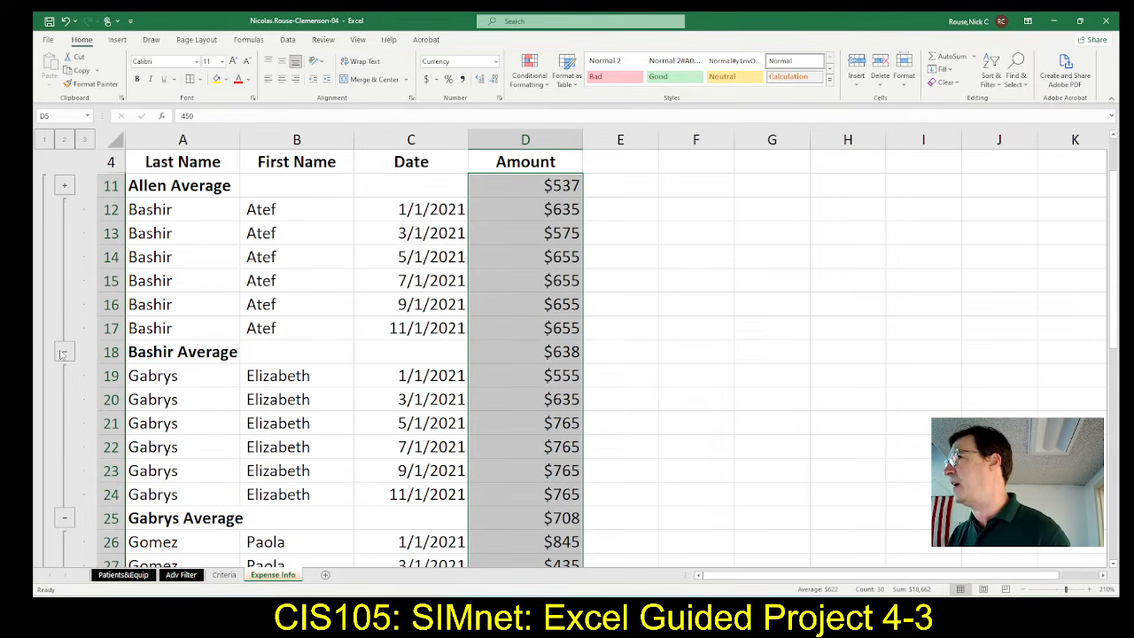
pyautogui.click(63, 352)
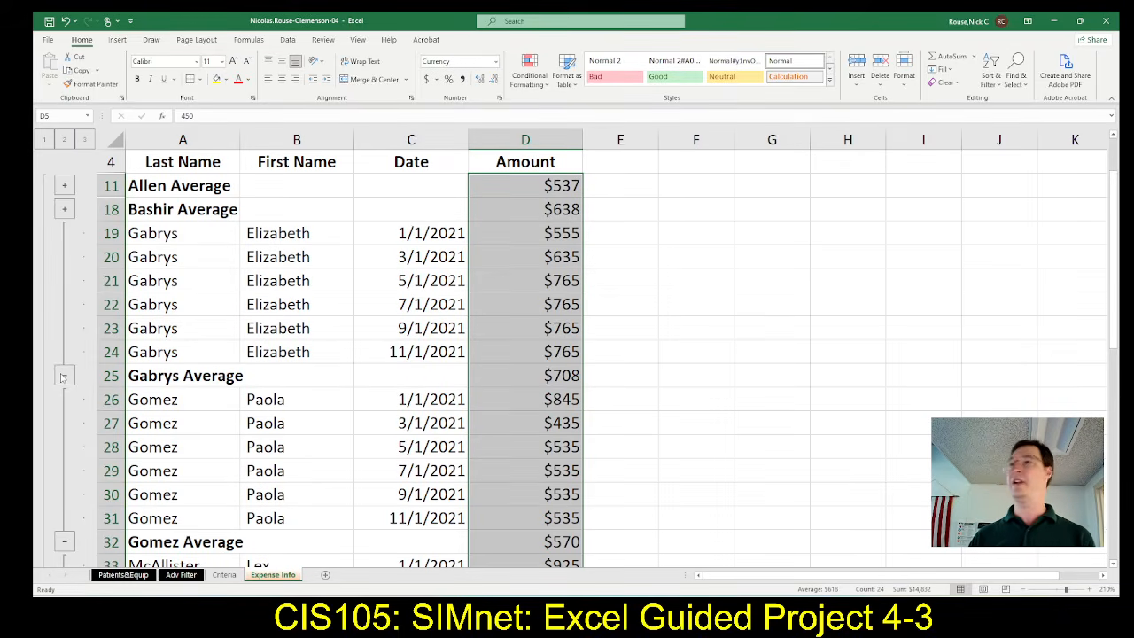
pyautogui.click(63, 376)
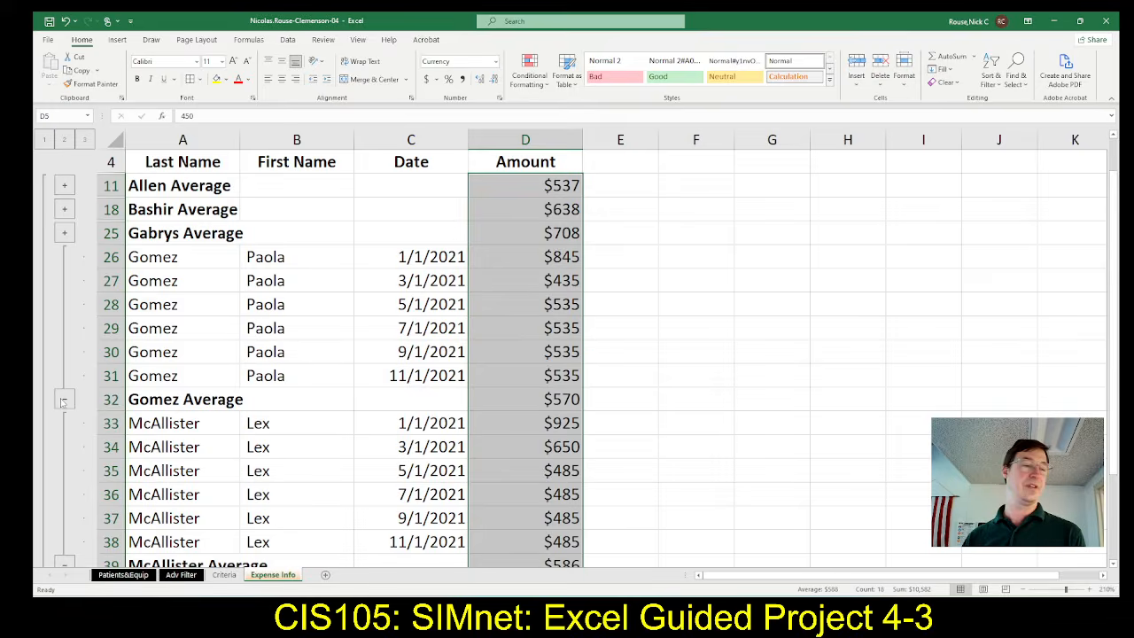
pyautogui.click(63, 402)
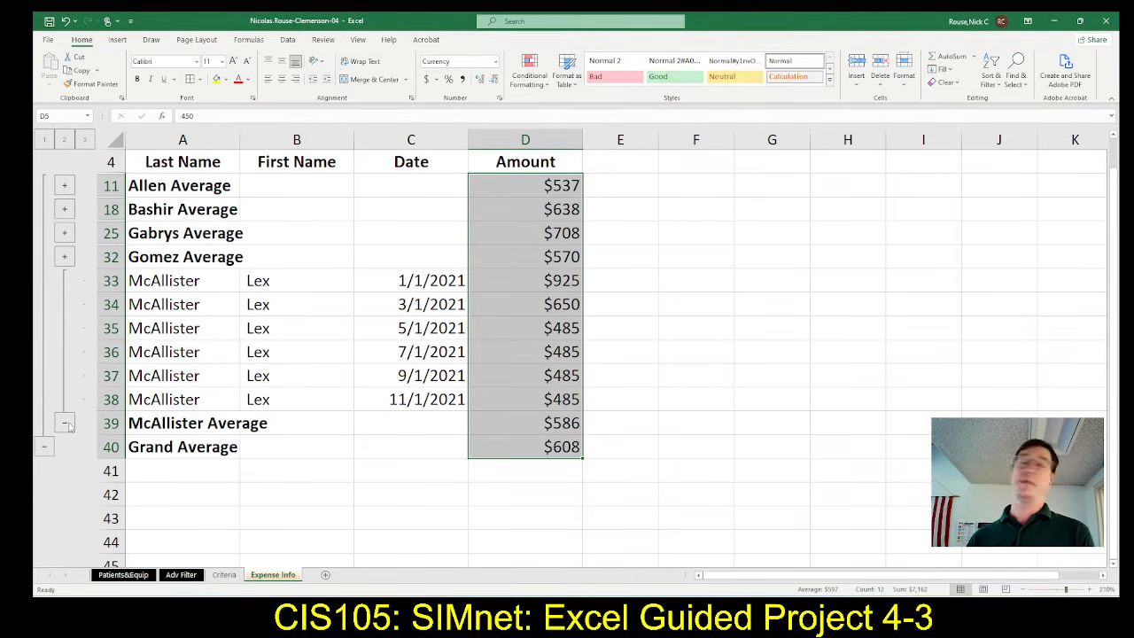
pyautogui.click(65, 423)
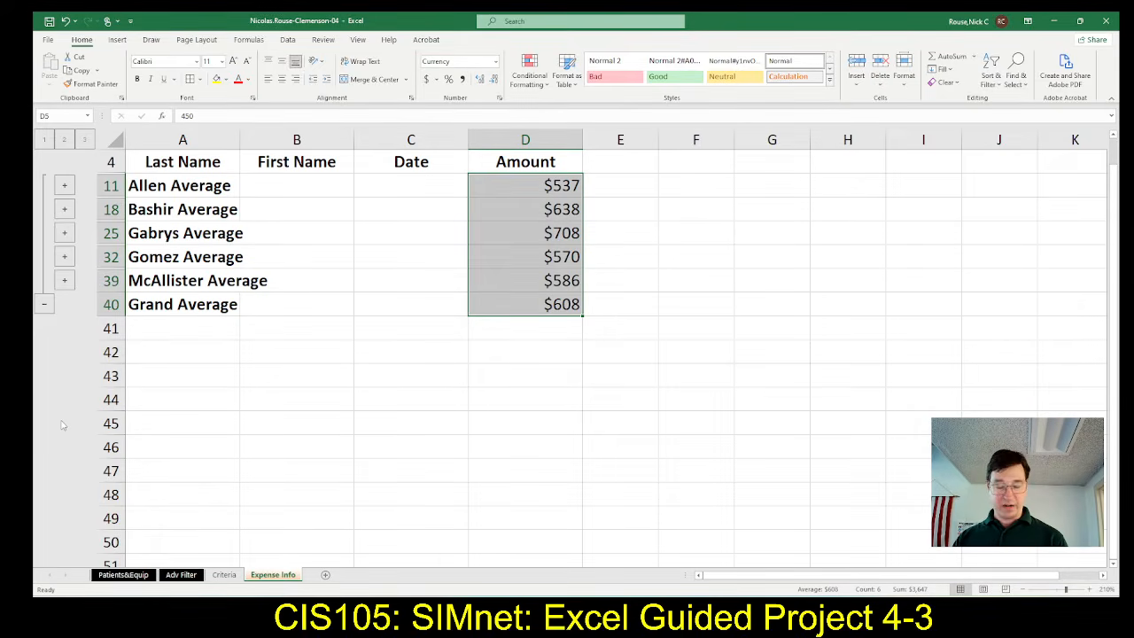
# Compare the collapsed outline with Figure 4-109, expanding and re-collapsing the last last-name group on the Expense Info sheet.
pyautogui.hotkey('alt', 'Tab')
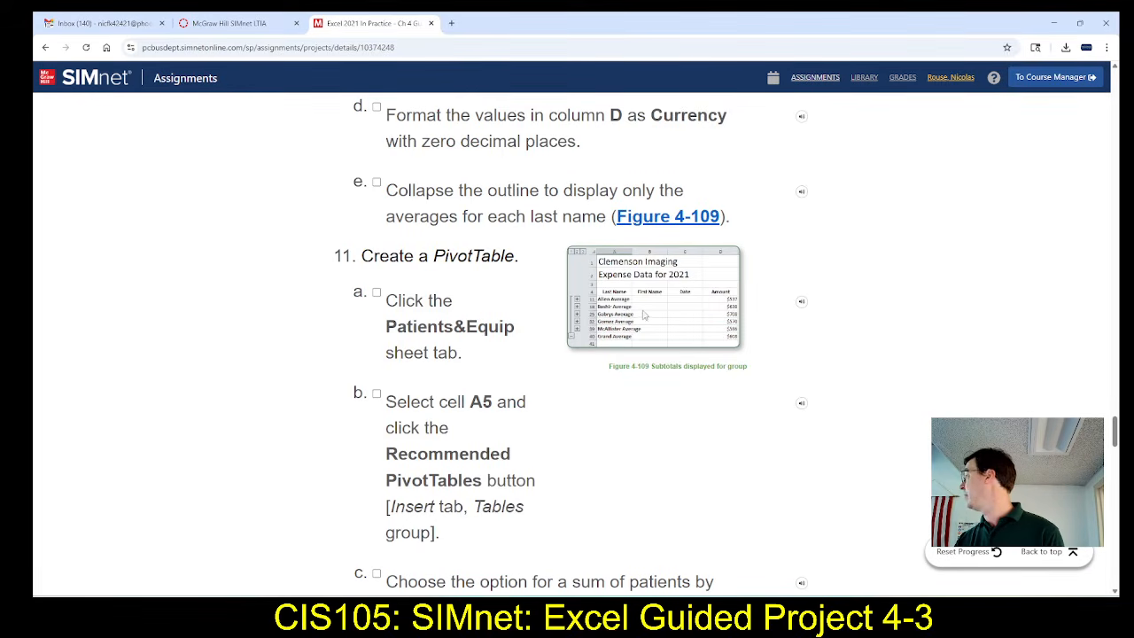
pyautogui.hotkey('alt', 'Tab')
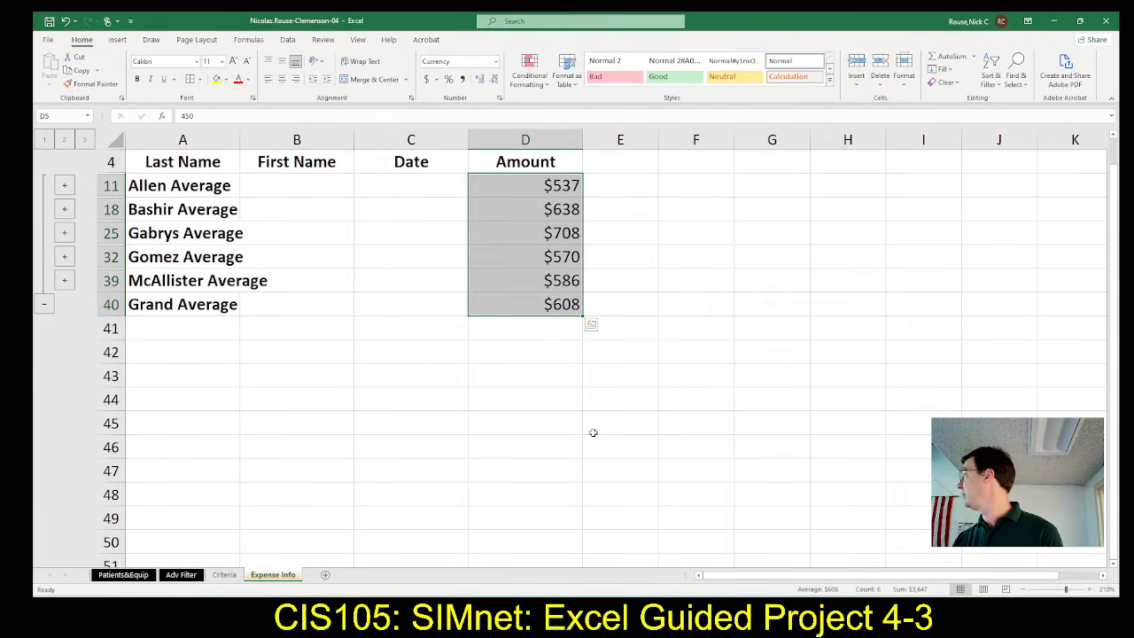
pyautogui.click(65, 281)
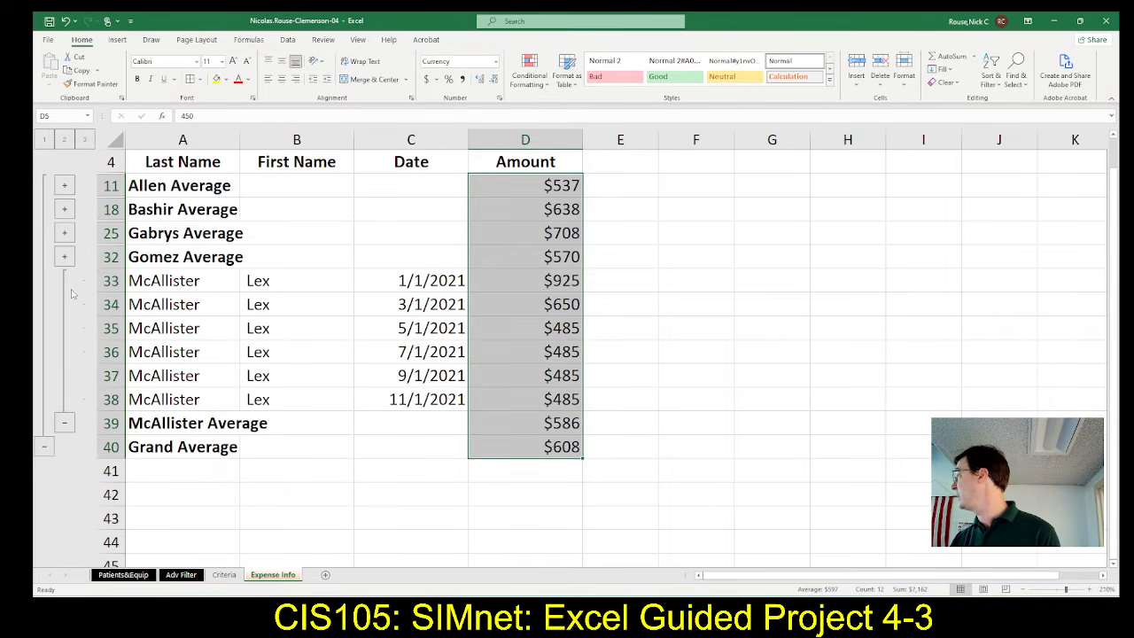
pyautogui.click(75, 425)
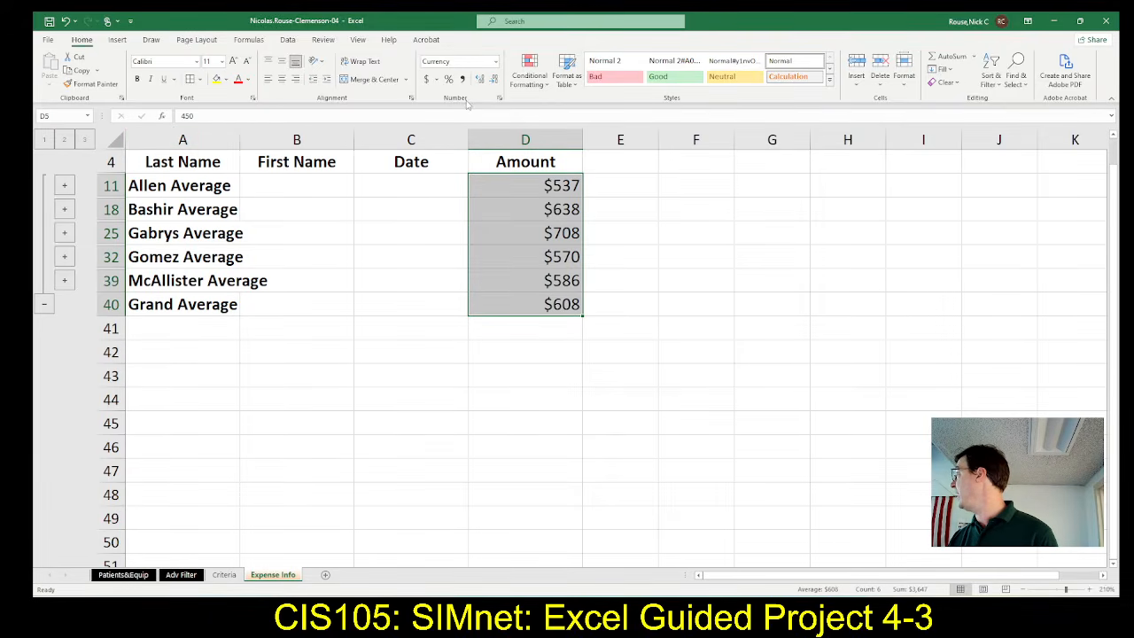
pyautogui.click(901, 77)
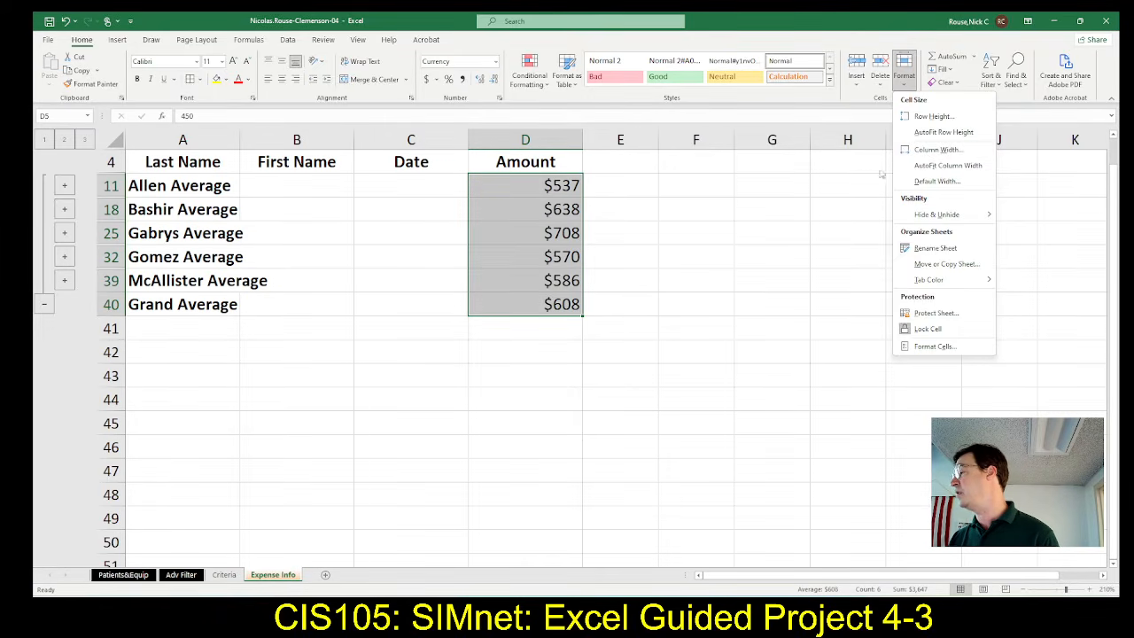
pyautogui.click(876, 22)
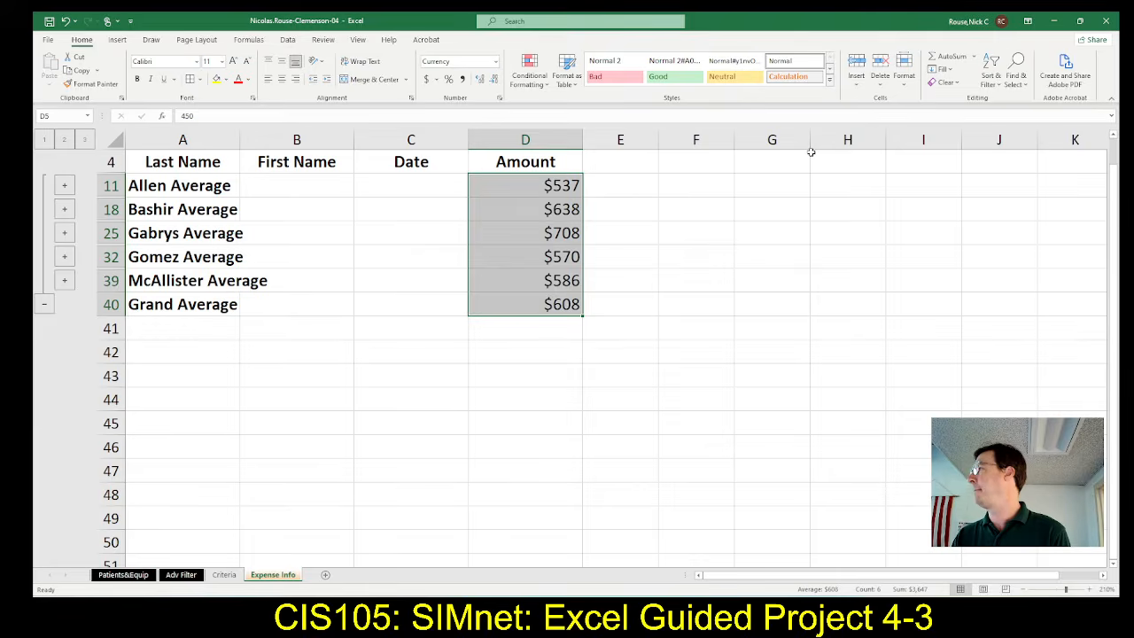
# Switch to the SIMnet assignment page and read ahead through the PivotTable and PivotChart instructions in steps 11 to 16.
pyautogui.hotkey('alt', 'Tab')
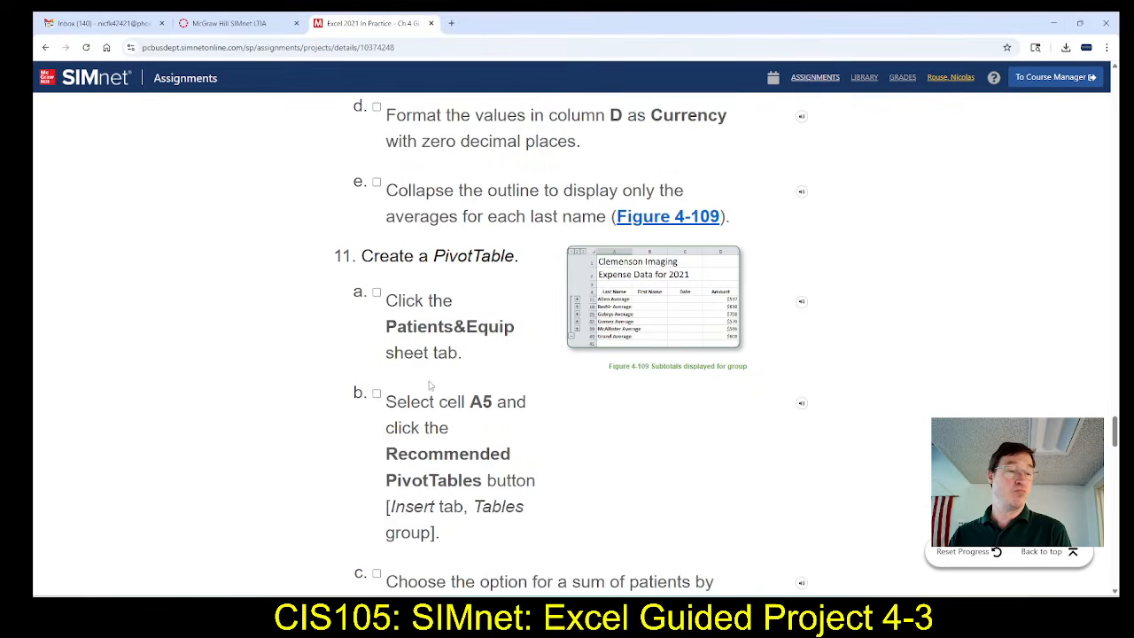
pyautogui.scroll(-2, 434, 385)
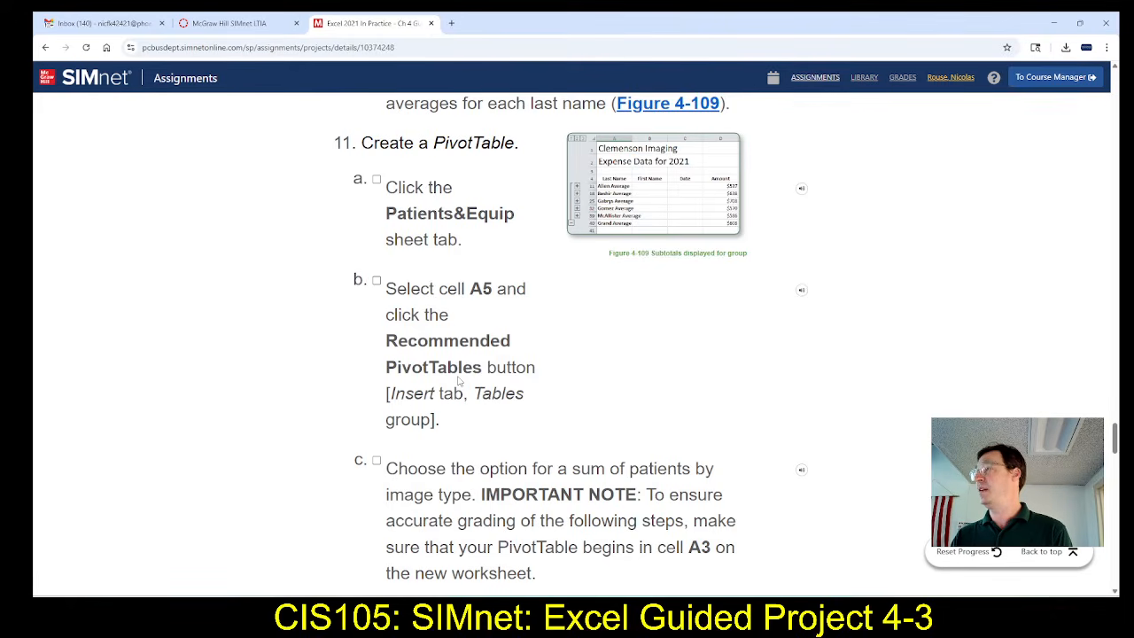
pyautogui.scroll(-5, 459, 380)
pyautogui.scroll(-10, 460, 381)
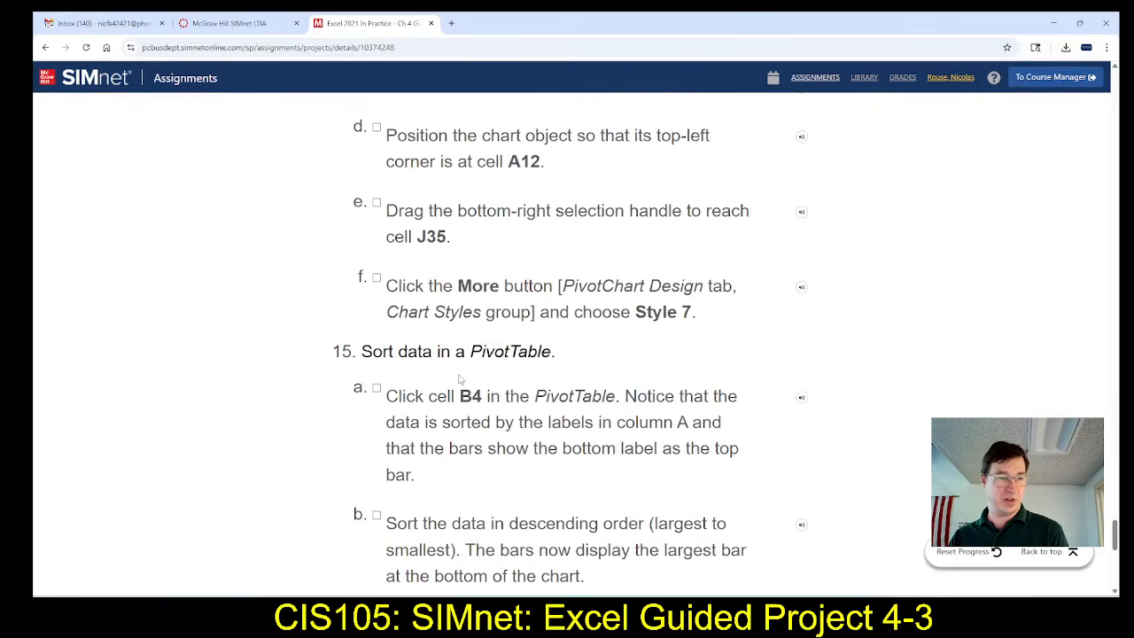
pyautogui.scroll(-2, 460, 379)
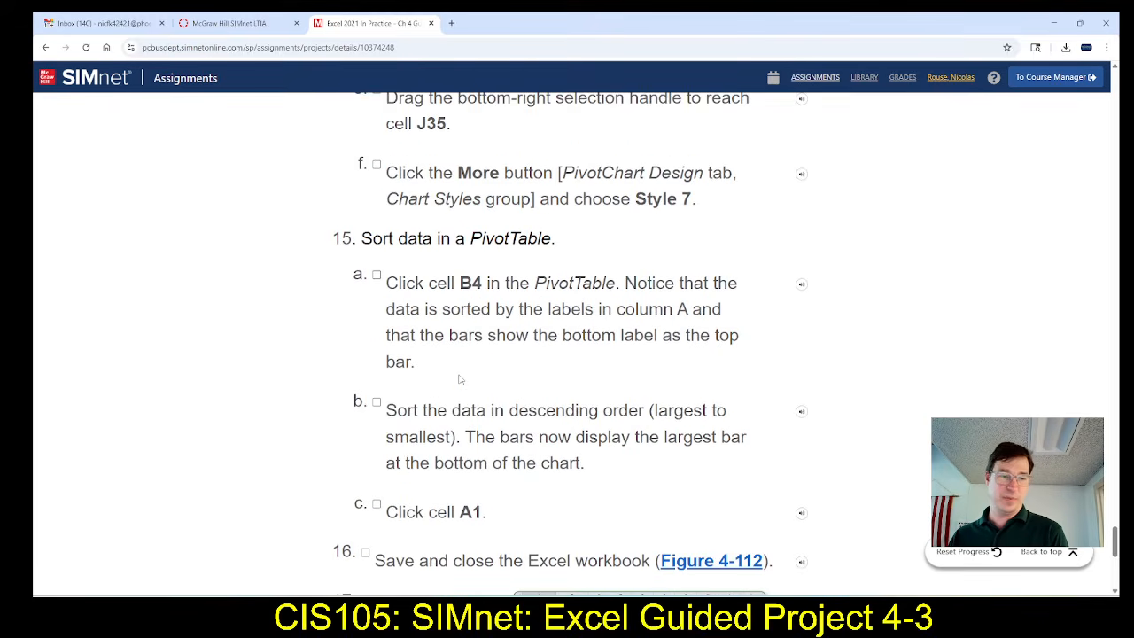
pyautogui.scroll(12, 459, 379)
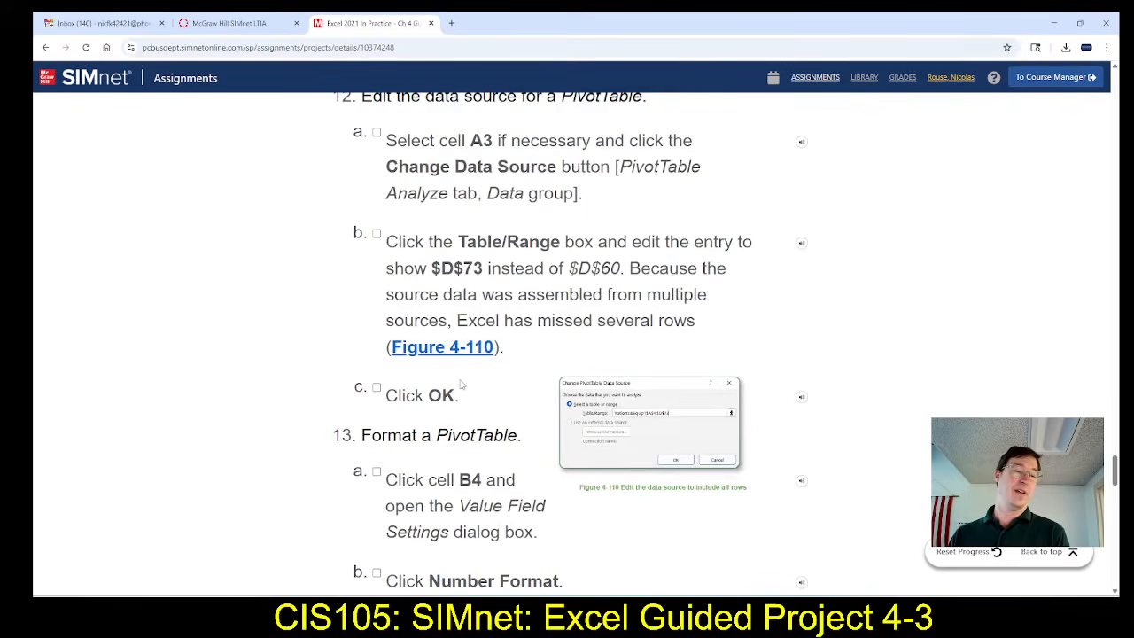
pyautogui.scroll(6, 460, 383)
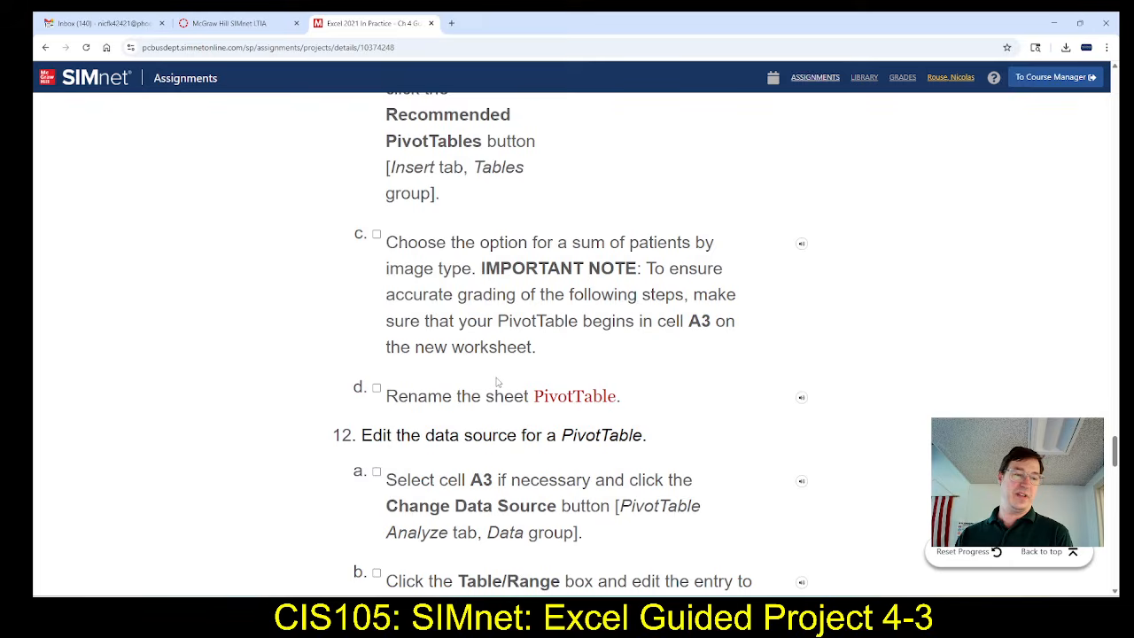
# Return to step 11 on the SIMnet page, then switch to Excel and show the Patients&Equip sheet enlarged from its title rows.
pyautogui.scroll(6, 498, 382)
pyautogui.scroll(-2, 499, 382)
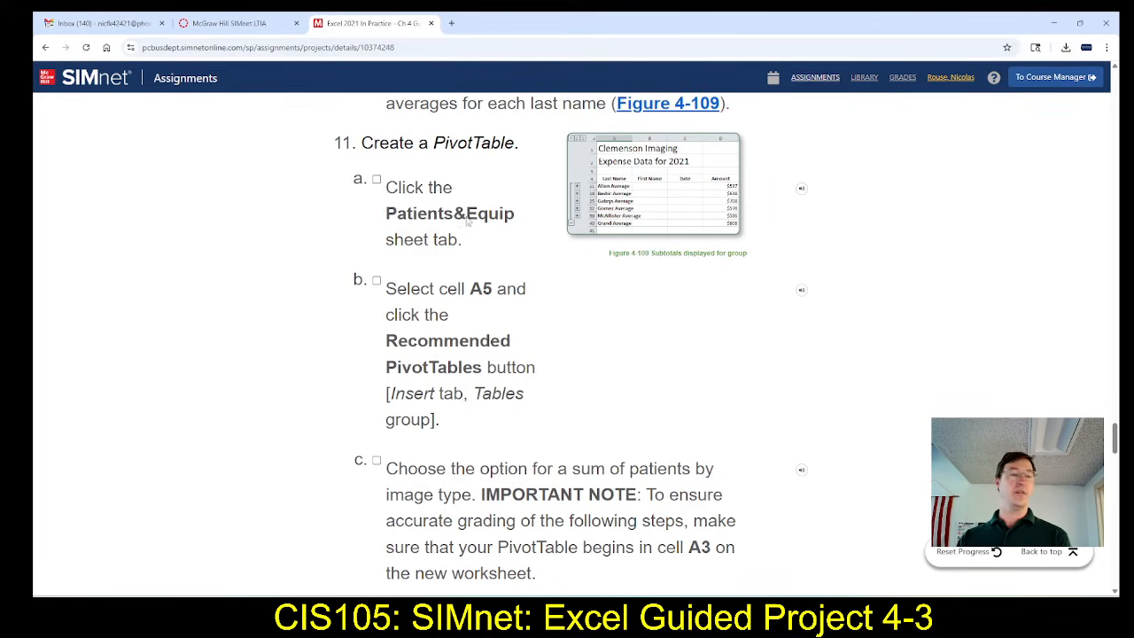
pyautogui.hotkey('alt', 'Tab')
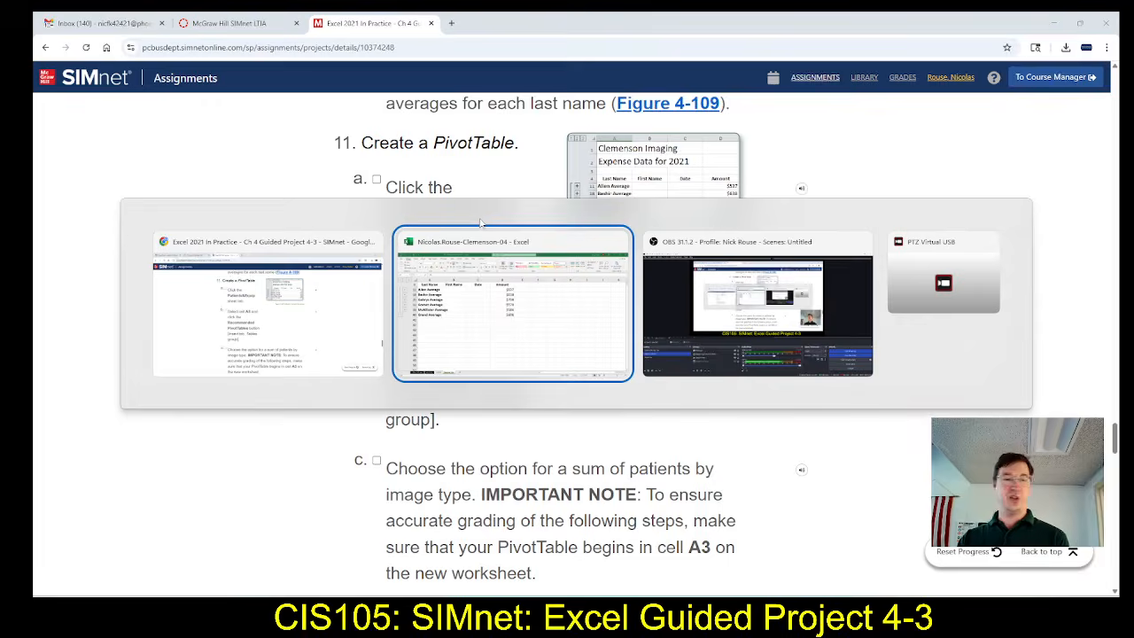
pyautogui.click(124, 575)
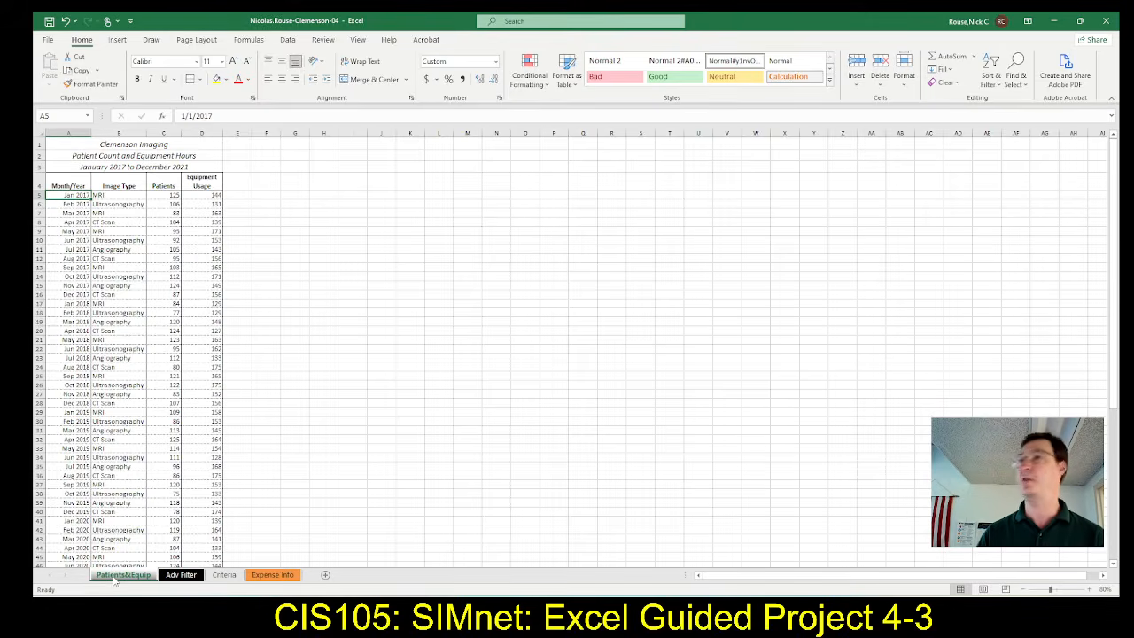
pyautogui.hotkey('alt', 'Tab')
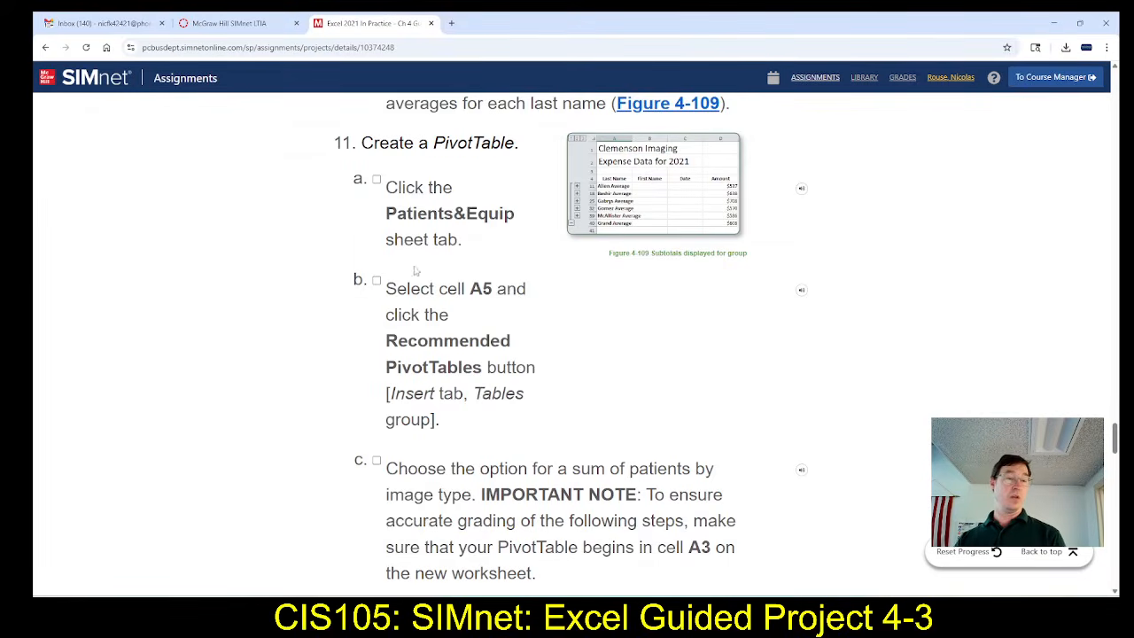
pyautogui.hotkey('alt', 'Tab')
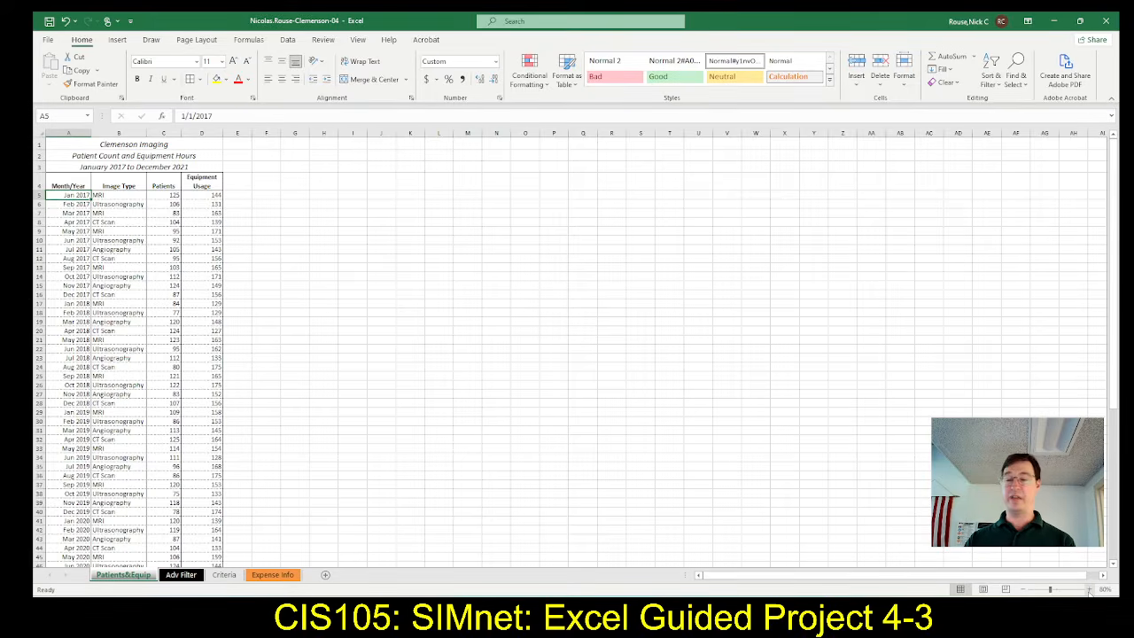
pyautogui.click(1088, 590)
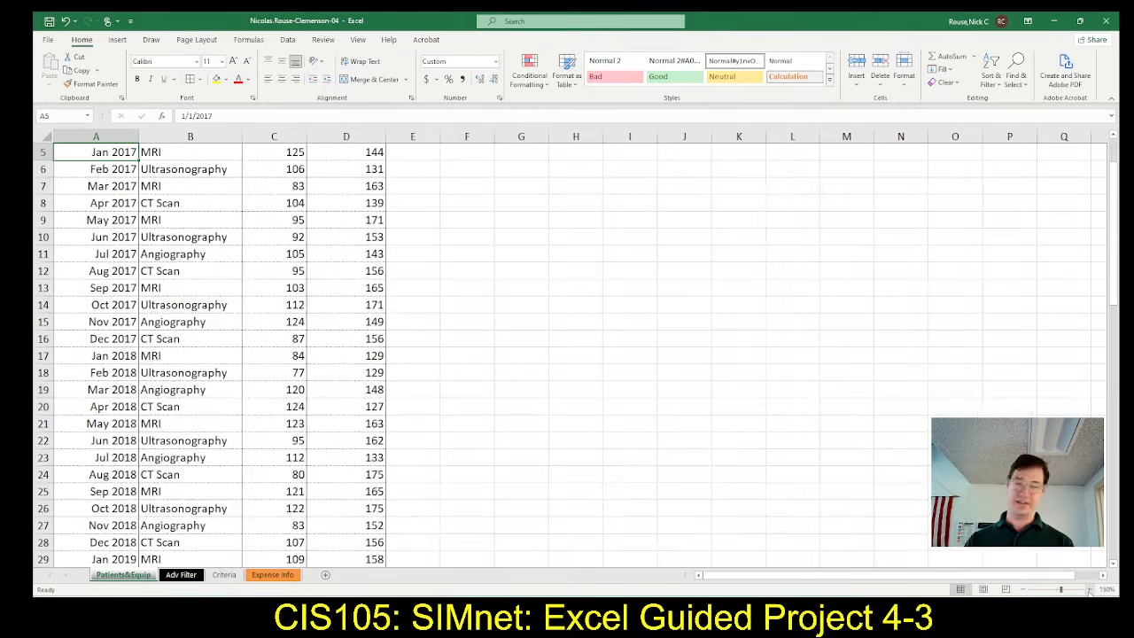
pyautogui.scroll(2, 855, 459)
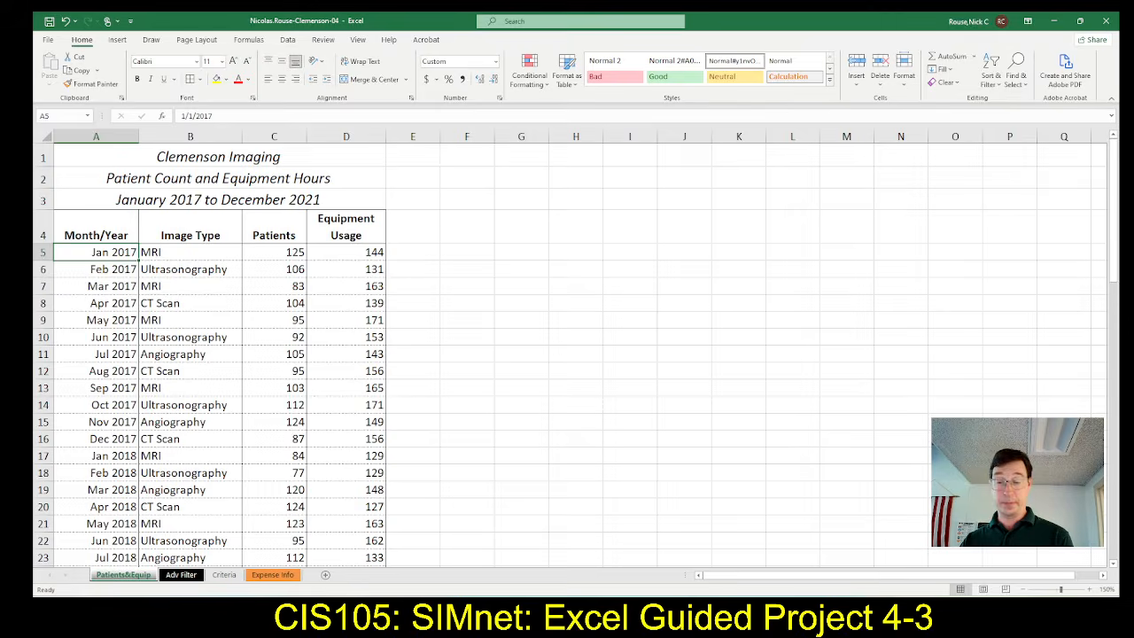
pyautogui.scroll(1, 767, 428)
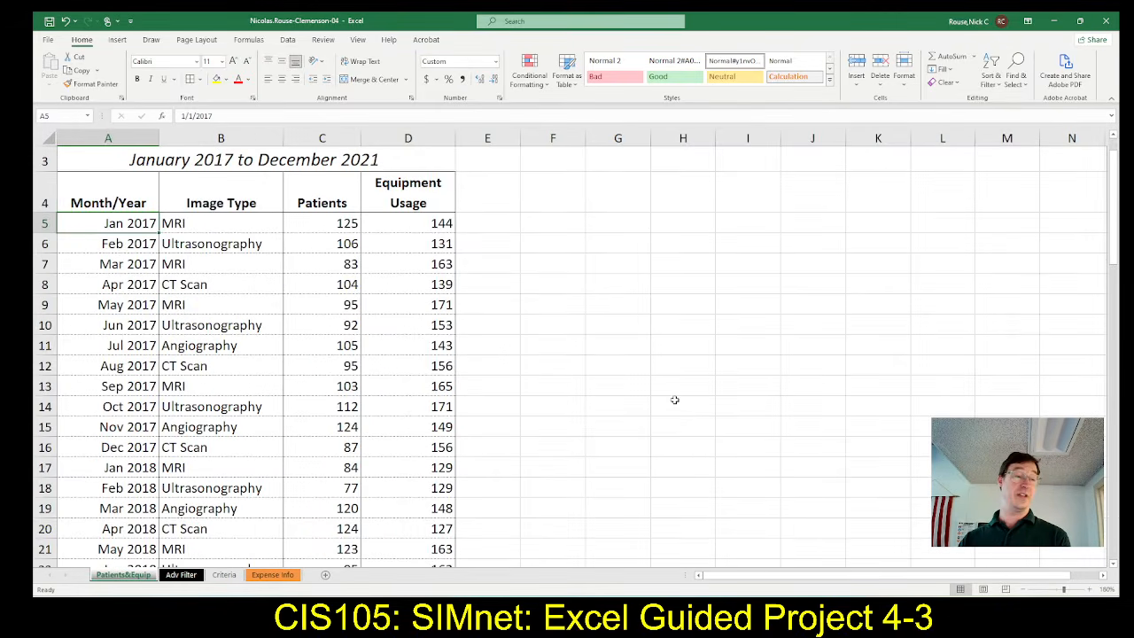
pyautogui.scroll(2, 672, 396)
# Following steps 11b and 11c on the SIMnet page, insert the recommended Sum of Patients by Image Type PivotTable from the Patients&Equip data.
pyautogui.hotkey('alt', 'Tab')
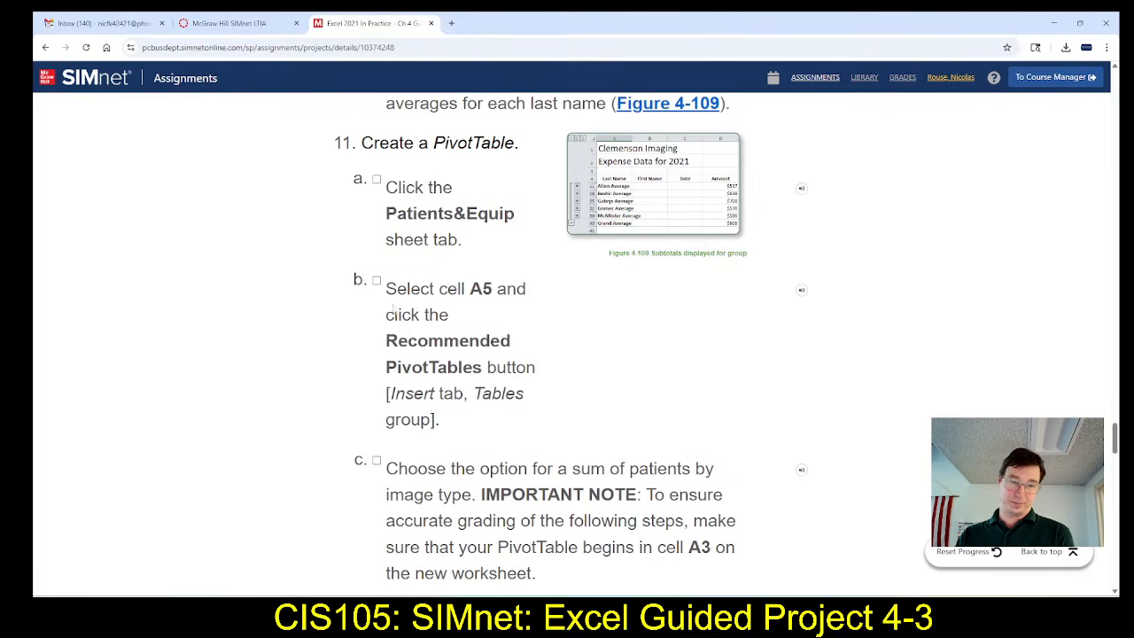
pyautogui.scroll(-1, 396, 307)
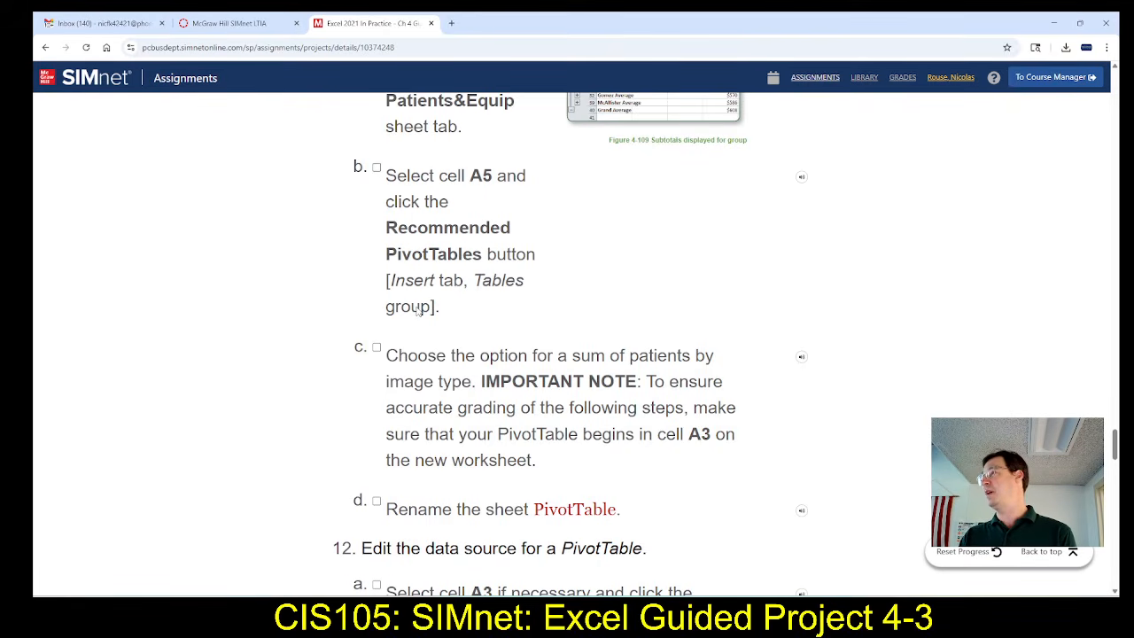
pyautogui.hotkey('alt', 'Tab')
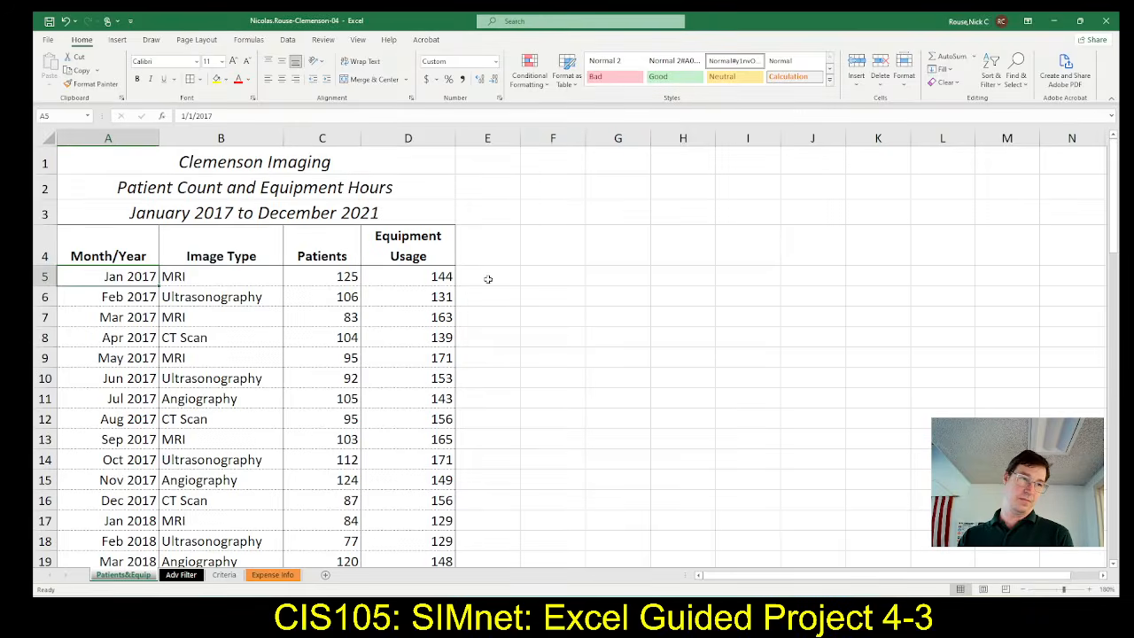
pyautogui.click(117, 40)
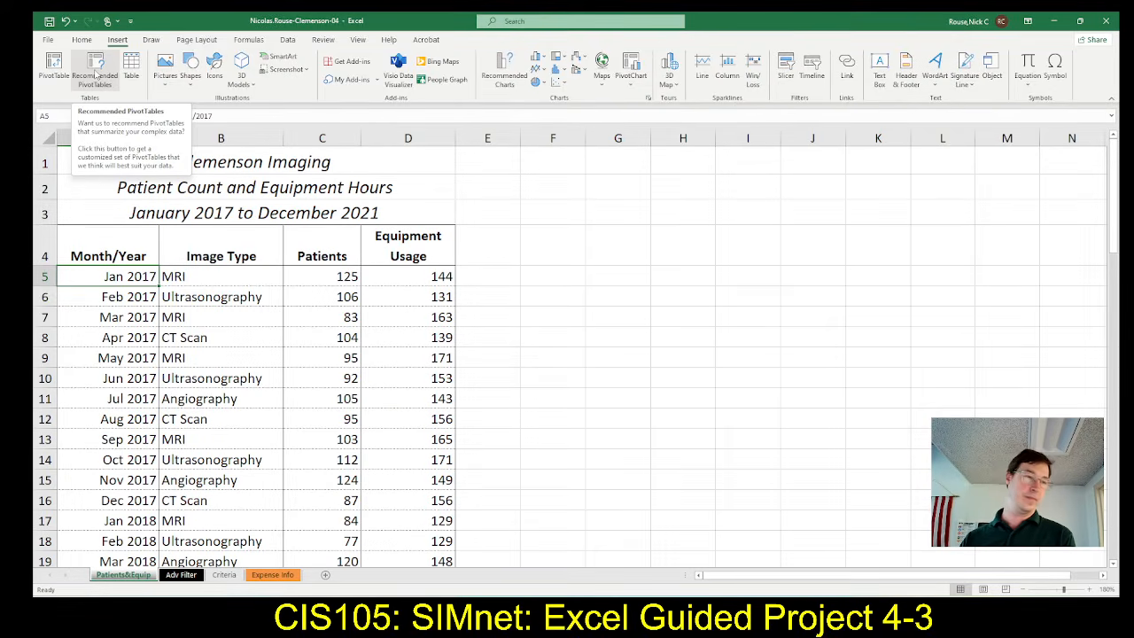
pyautogui.click(96, 71)
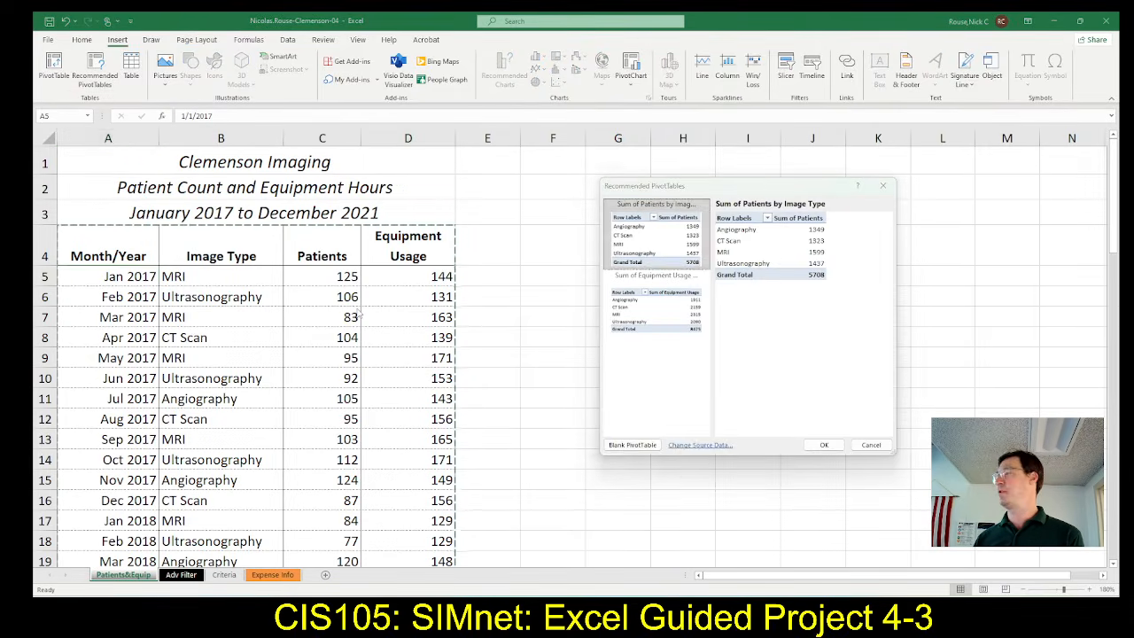
pyautogui.hotkey('alt', 'Tab')
pyautogui.hotkey('alt', 'Tab')
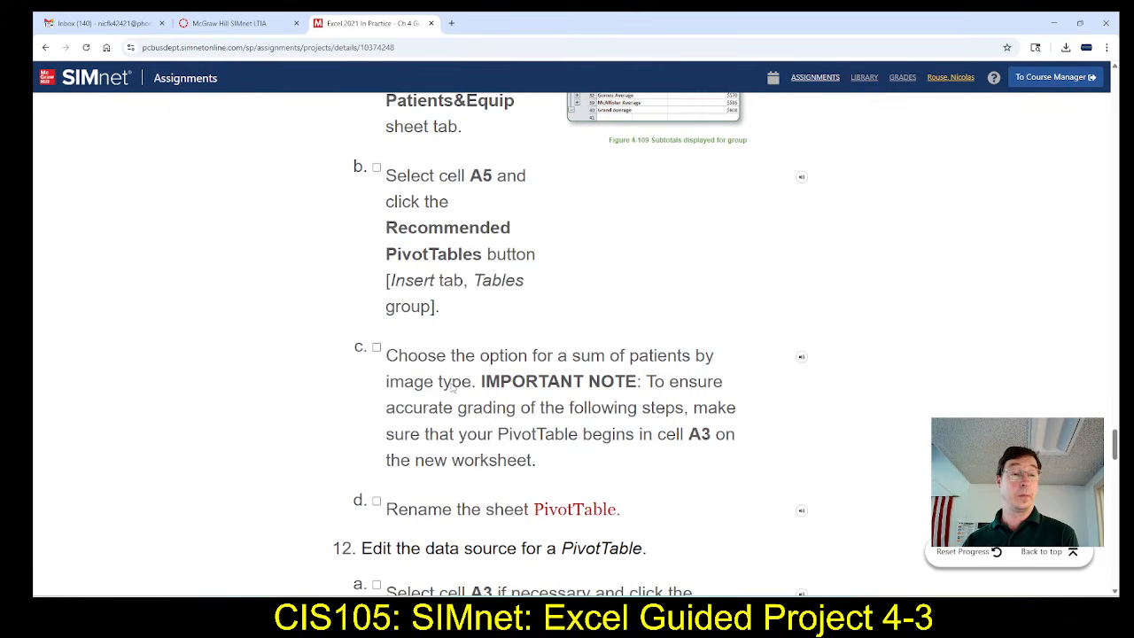
pyautogui.scroll(-1, 488, 312)
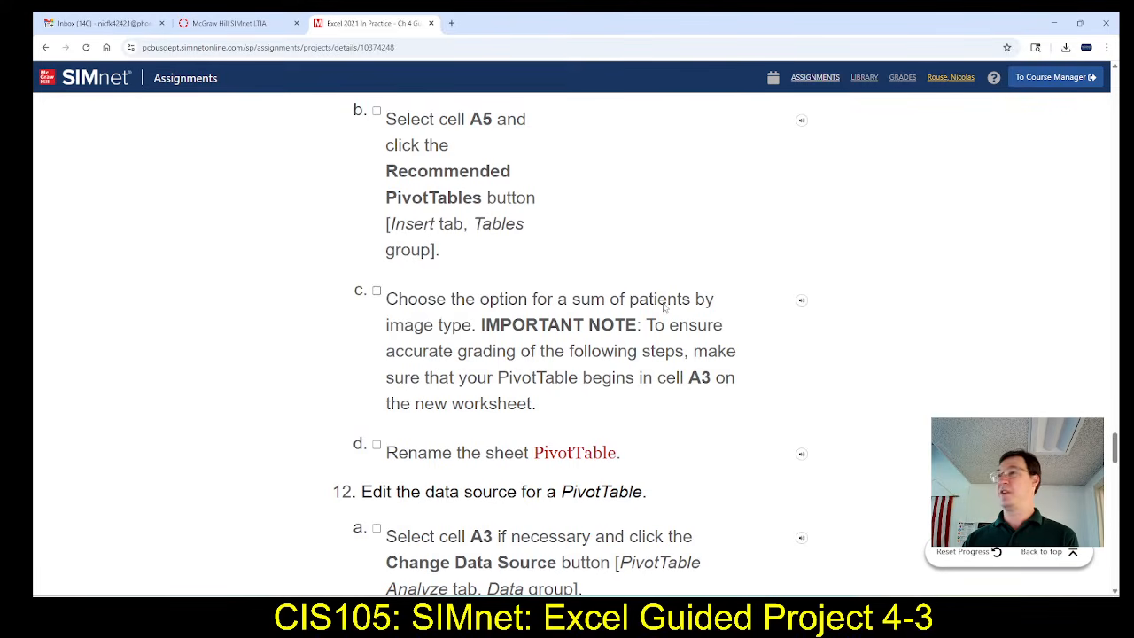
pyautogui.hotkey('alt', 'Tab')
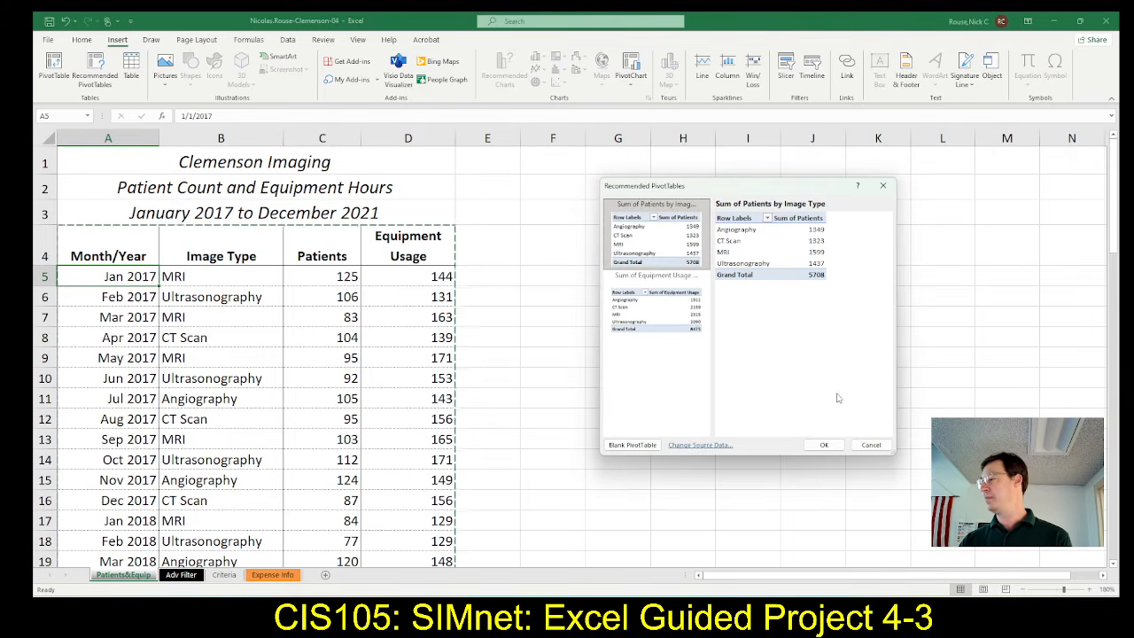
pyautogui.click(823, 445)
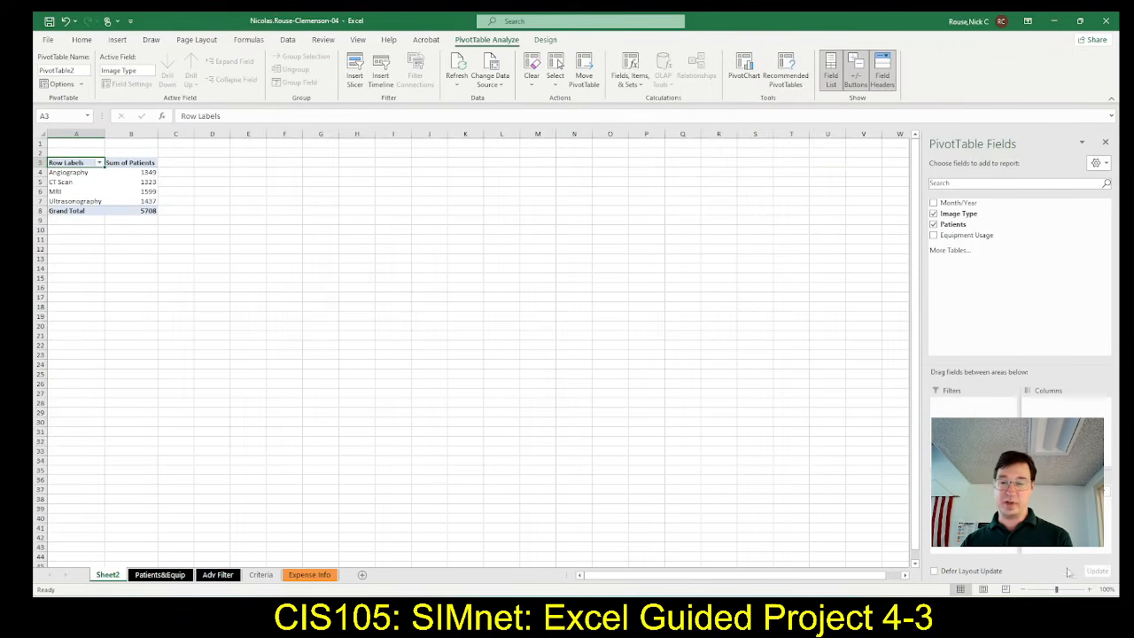
# Enlarge the view of the new PivotTable sheet to 210%.
pyautogui.click(1087, 590)
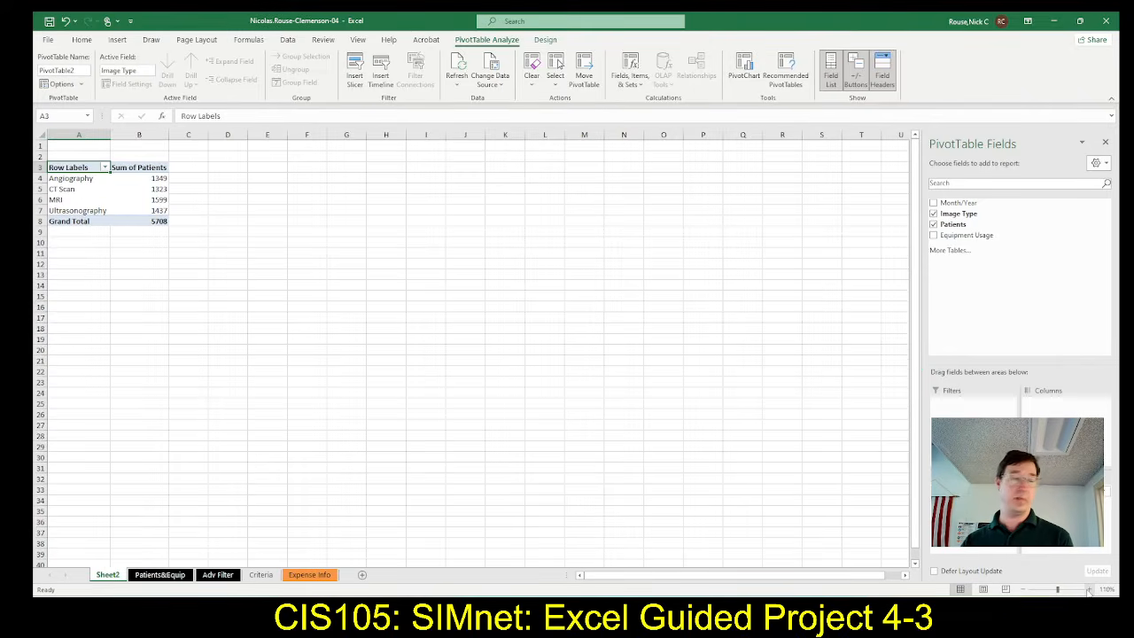
pyautogui.click(1088, 590)
pyautogui.click(1088, 590)
pyautogui.click(1087, 590)
pyautogui.click(1087, 590)
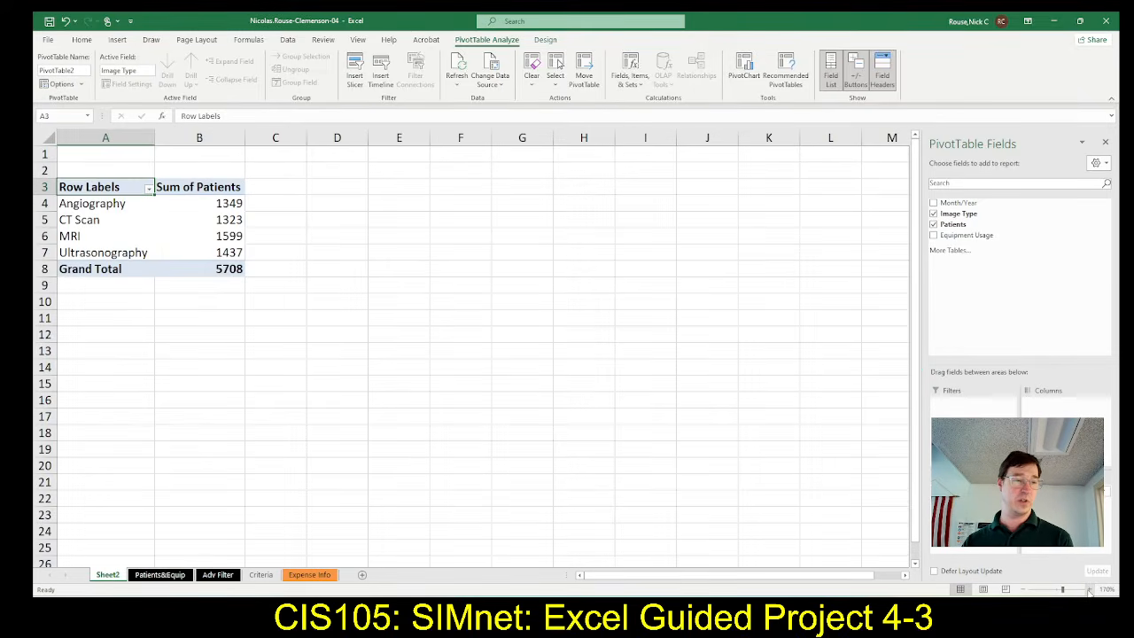
pyautogui.click(1088, 590)
pyautogui.click(1088, 590)
pyautogui.click(1087, 590)
pyautogui.click(1087, 589)
pyautogui.click(1087, 590)
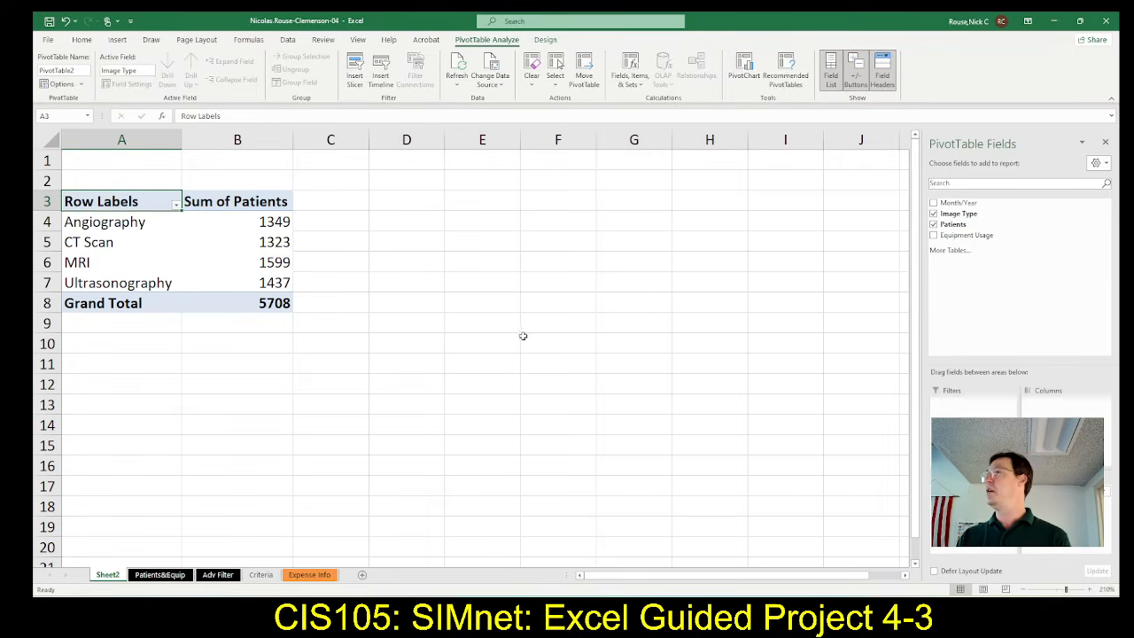
# Check the required sheet name on the SIMnet page and rename the new sheet PivotTable in Excel.
pyautogui.hotkey('alt', 'Tab')
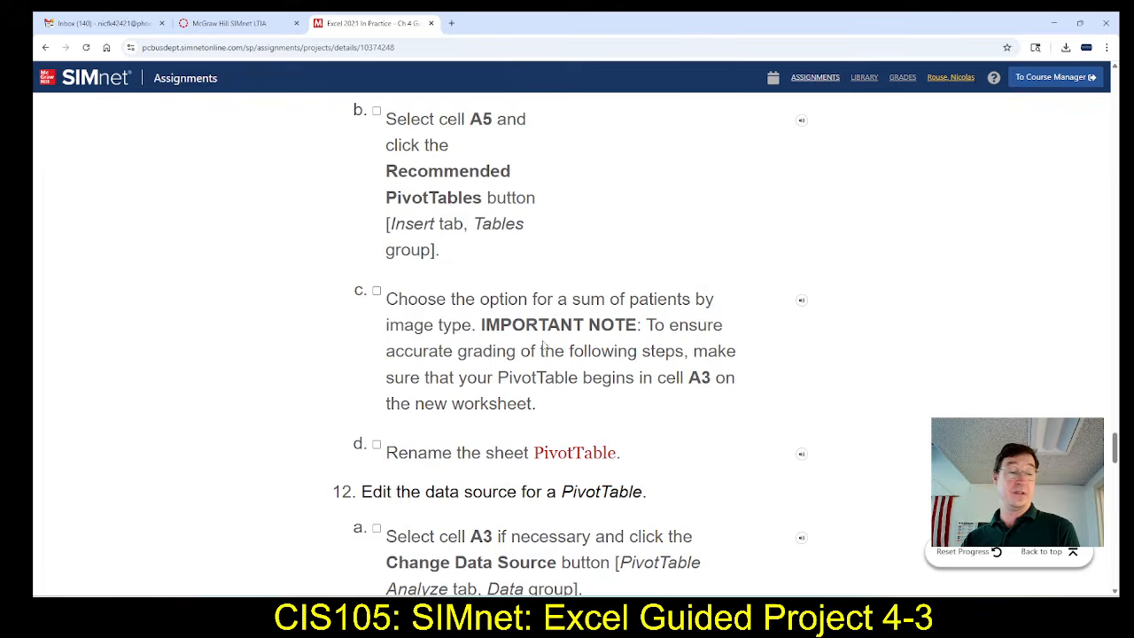
pyautogui.scroll(-1, 531, 368)
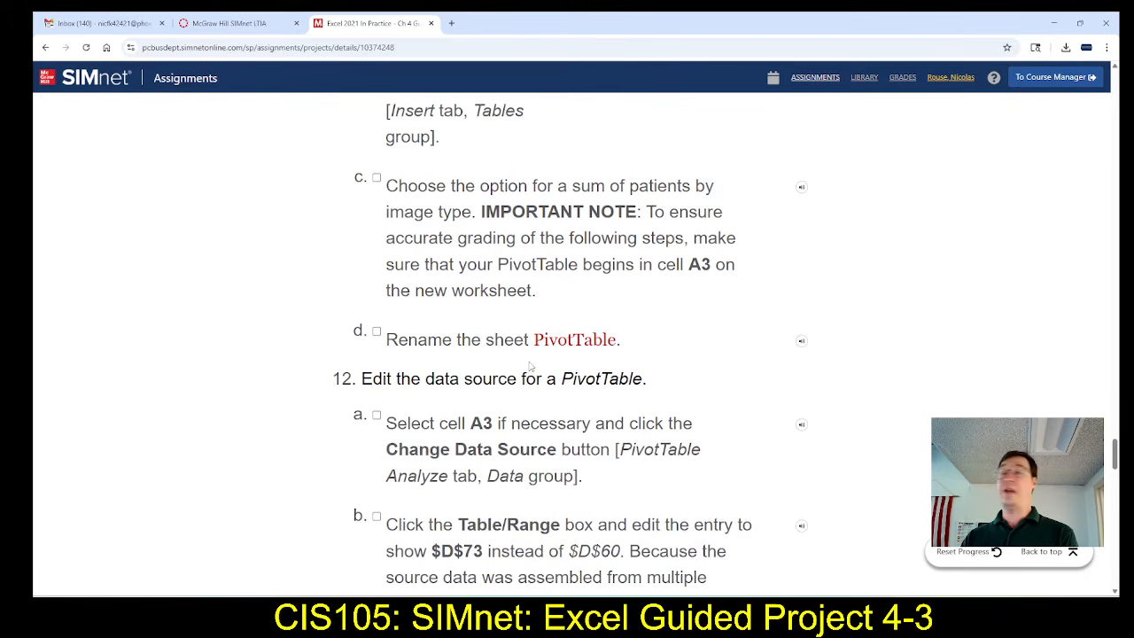
pyautogui.hotkey('alt', 'Tab')
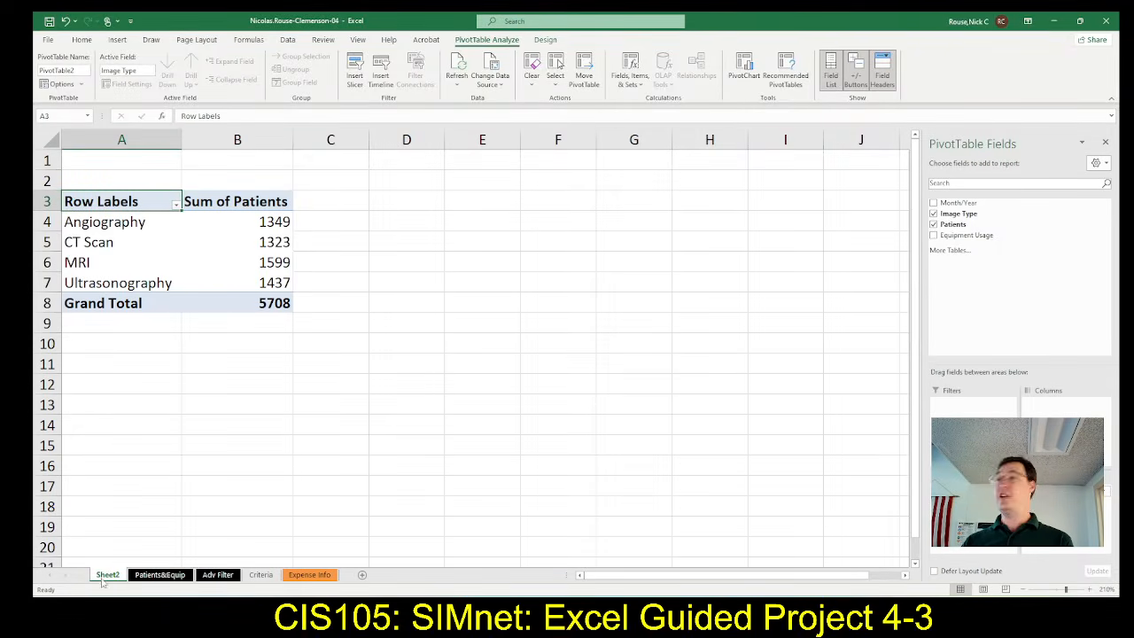
pyautogui.hotkey('alt', 'Tab')
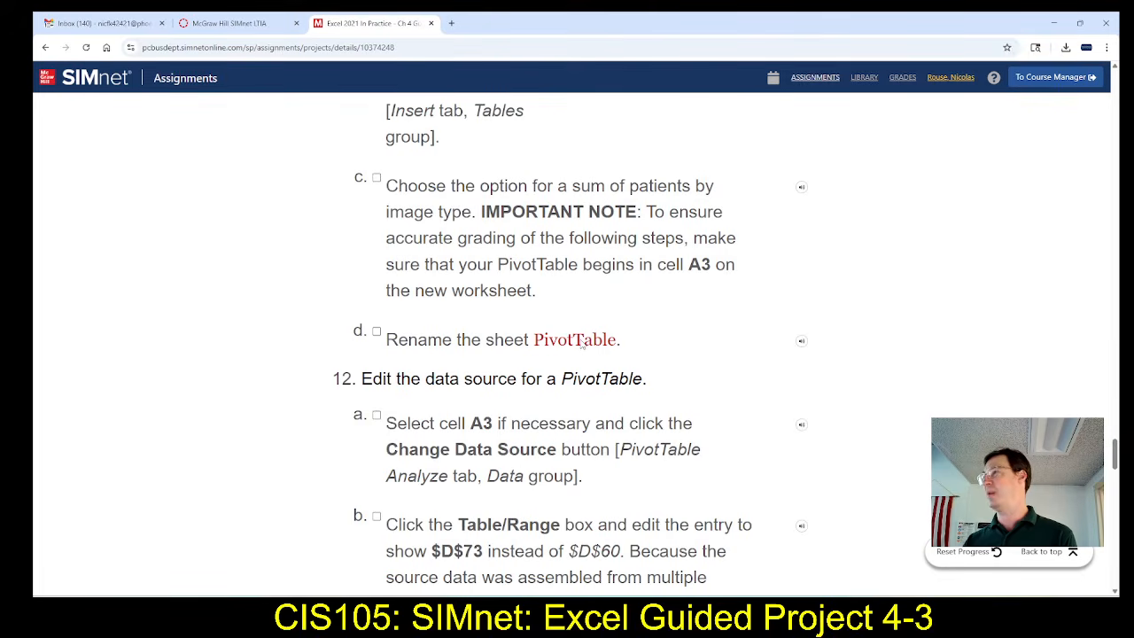
pyautogui.hotkey('alt', 'Tab')
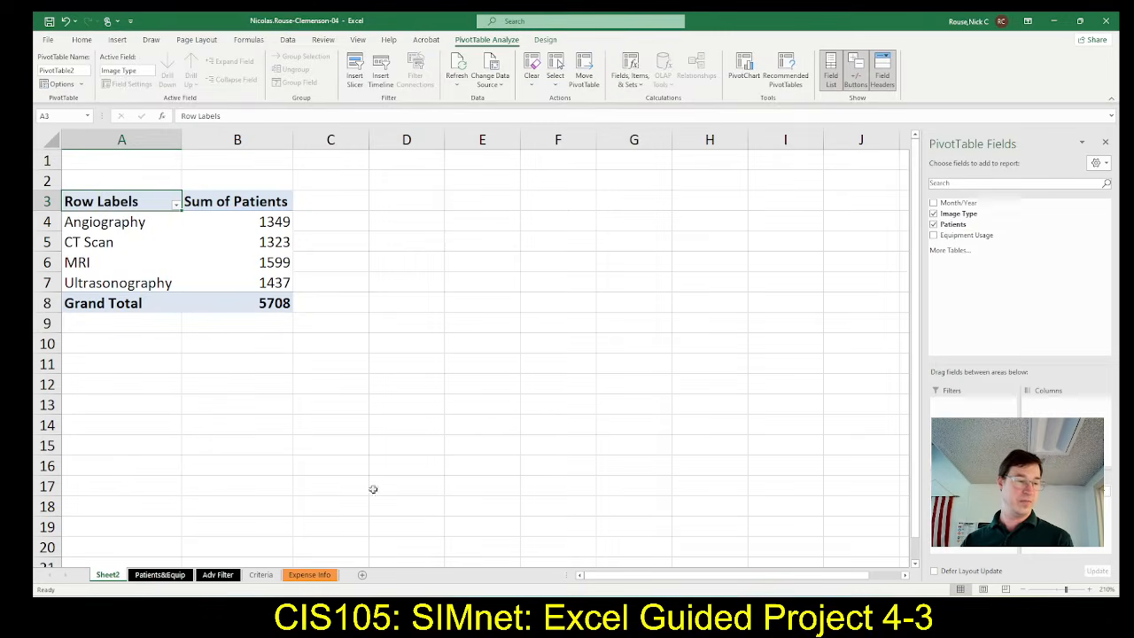
pyautogui.doubleClick(106, 574)
pyautogui.write('Piv')
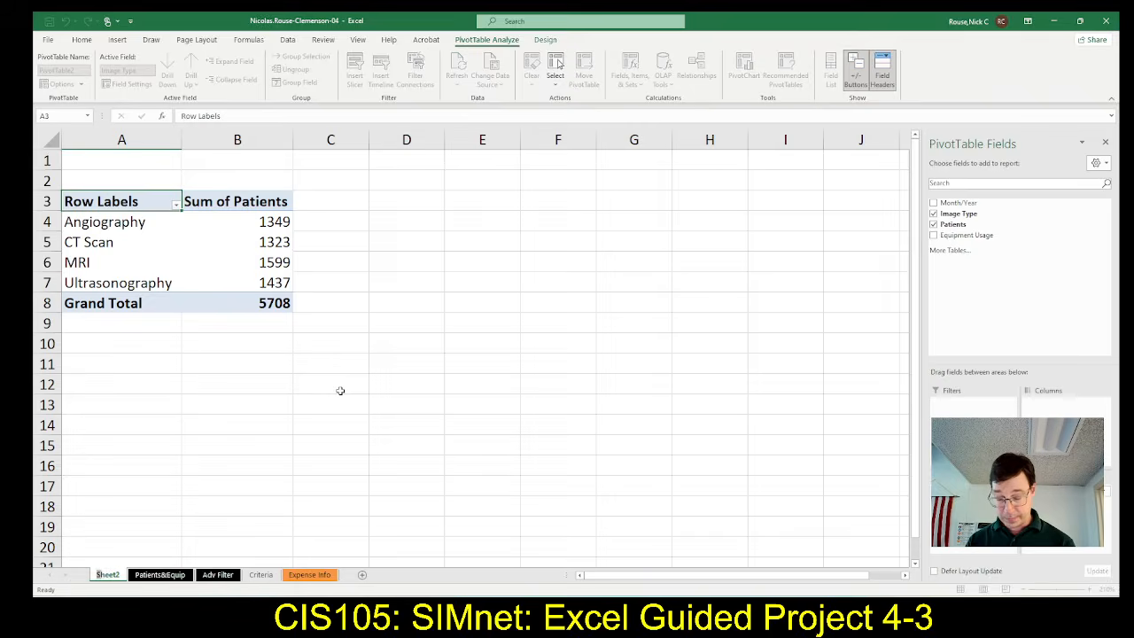
pyautogui.write('otTable')
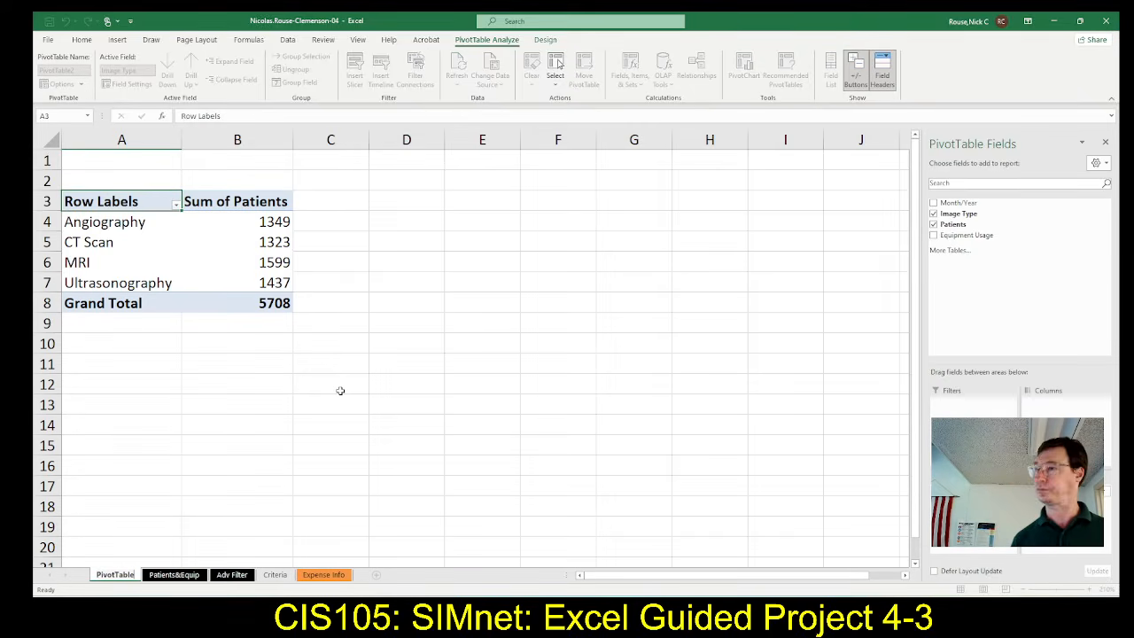
pyautogui.press('Return')
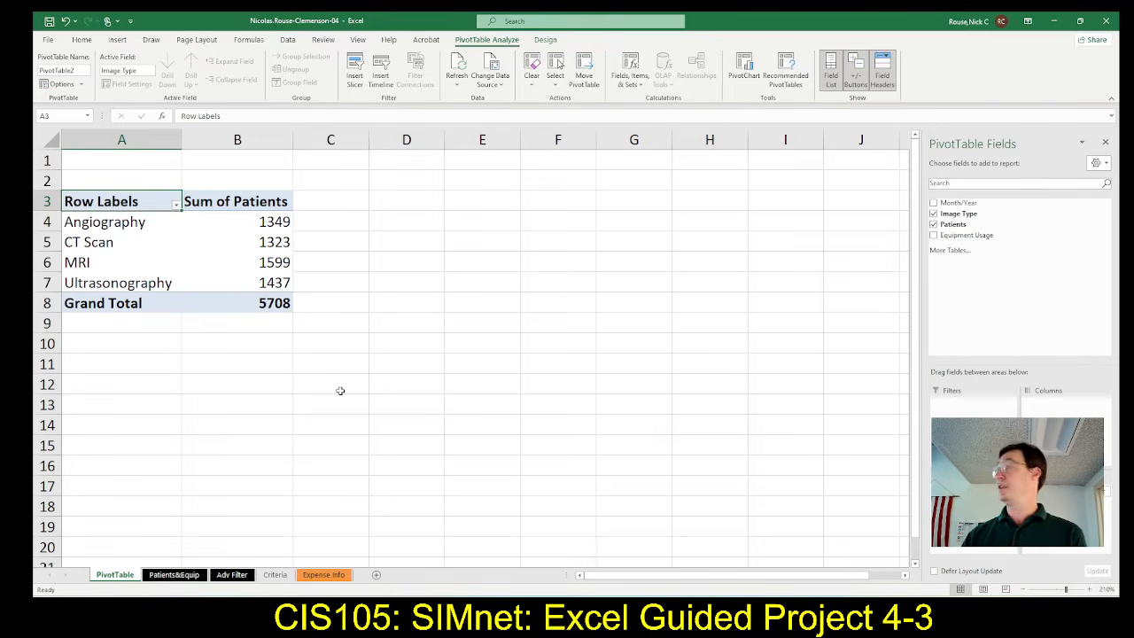
# Read the step 12 data source instructions on the SIMnet page in Chrome, then return to the workbook in Excel.
pyautogui.hotkey('alt', 'Tab')
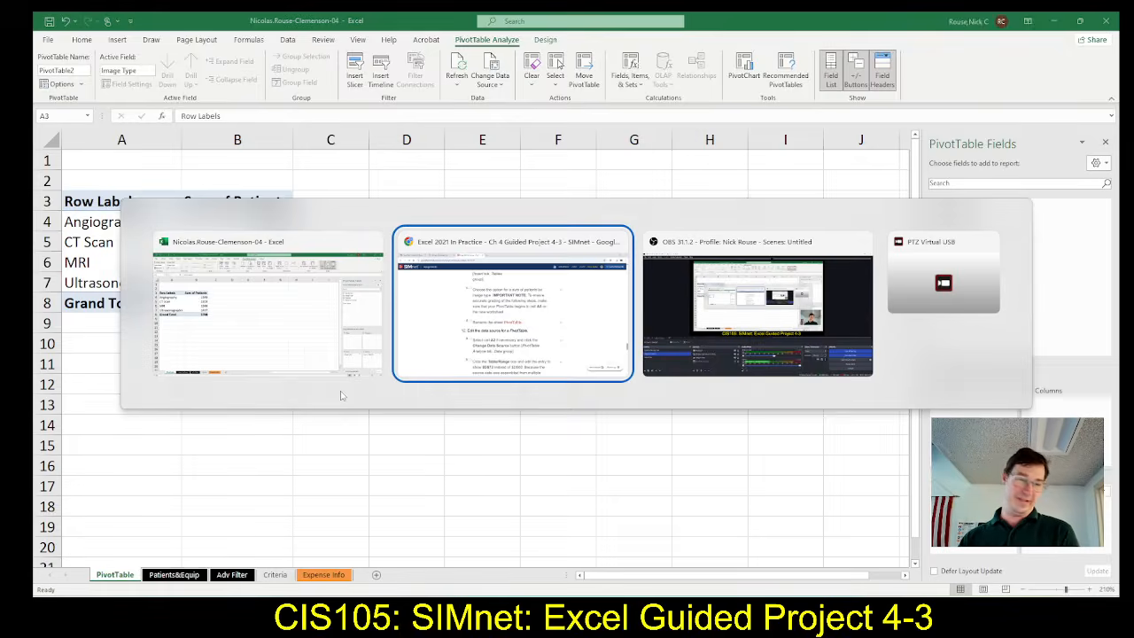
pyautogui.scroll(-3, 427, 365)
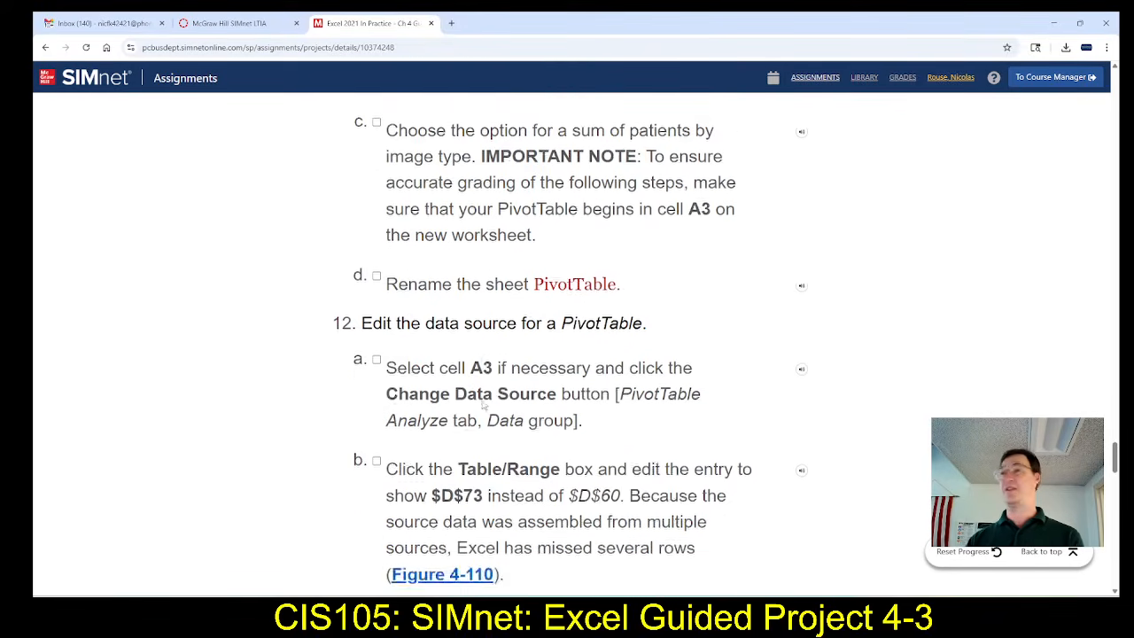
pyautogui.scroll(-1, 485, 409)
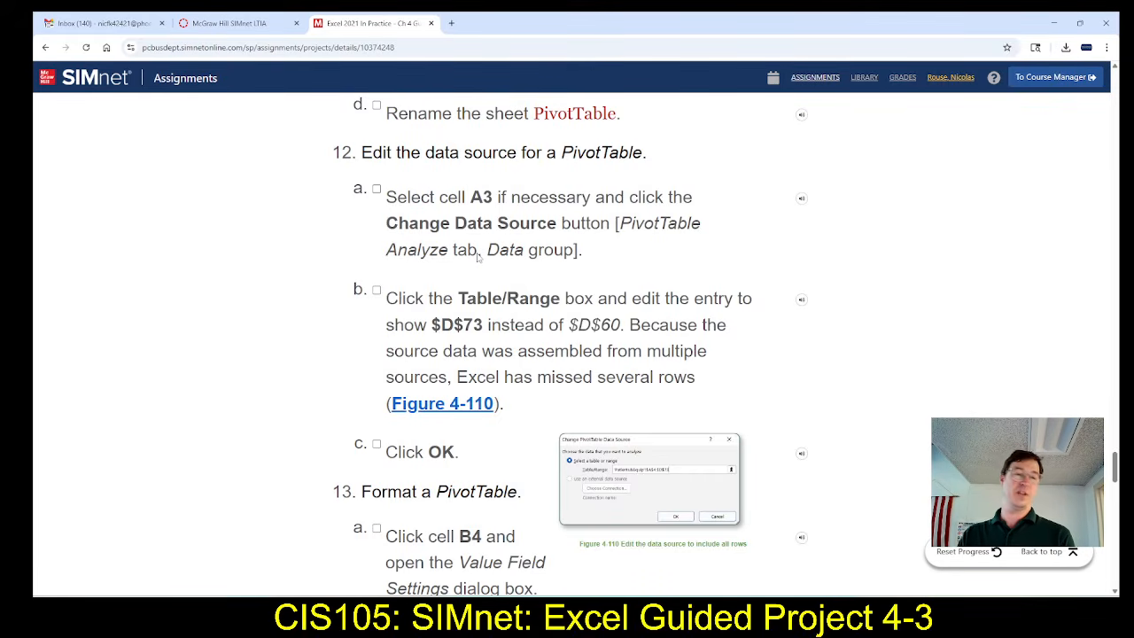
pyautogui.hotkey('alt', 'Tab')
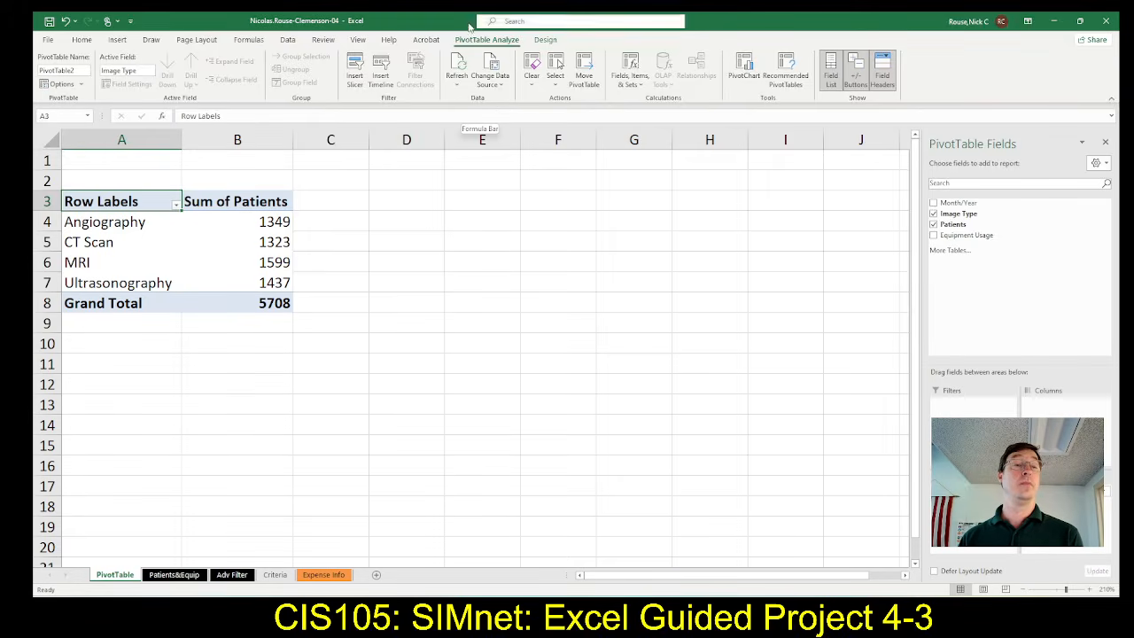
pyautogui.click(492, 86)
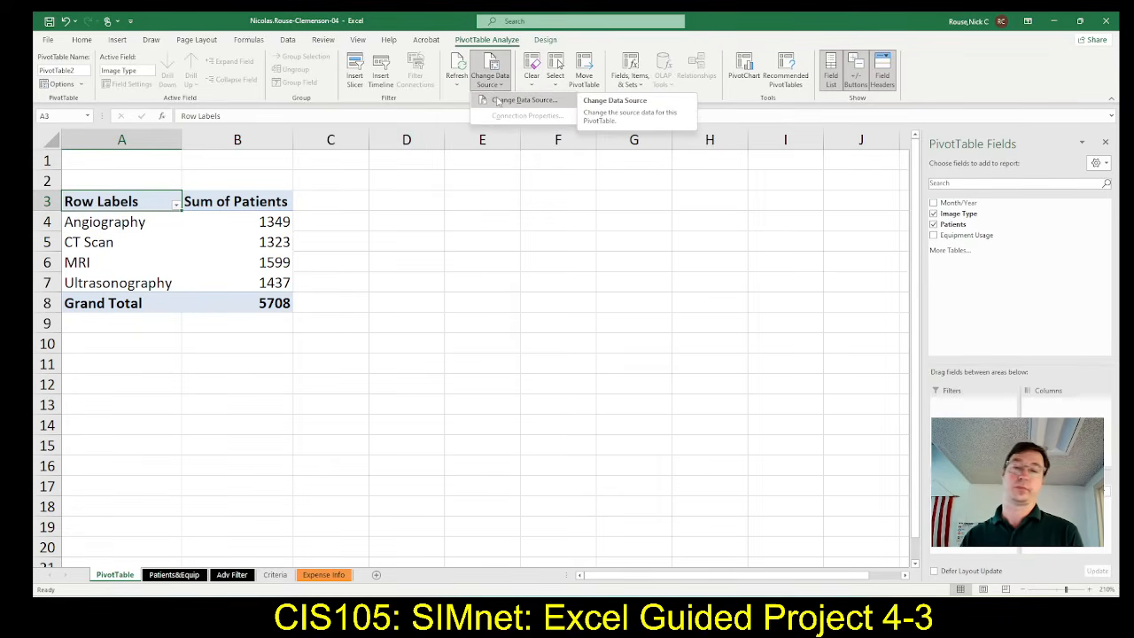
pyautogui.click(498, 101)
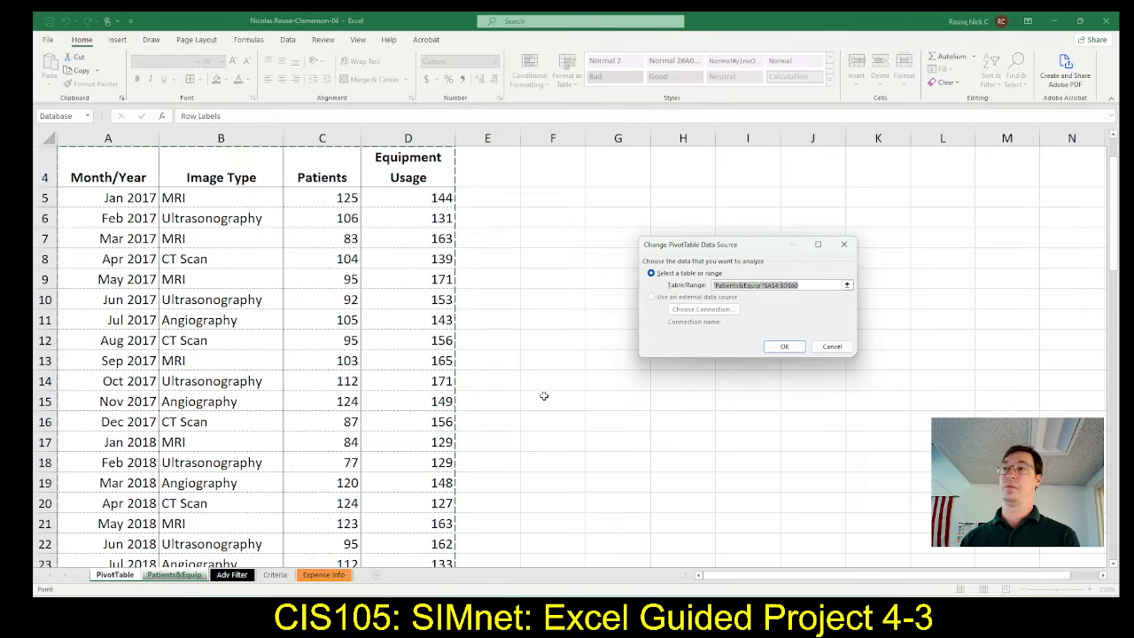
pyautogui.click(877, 373)
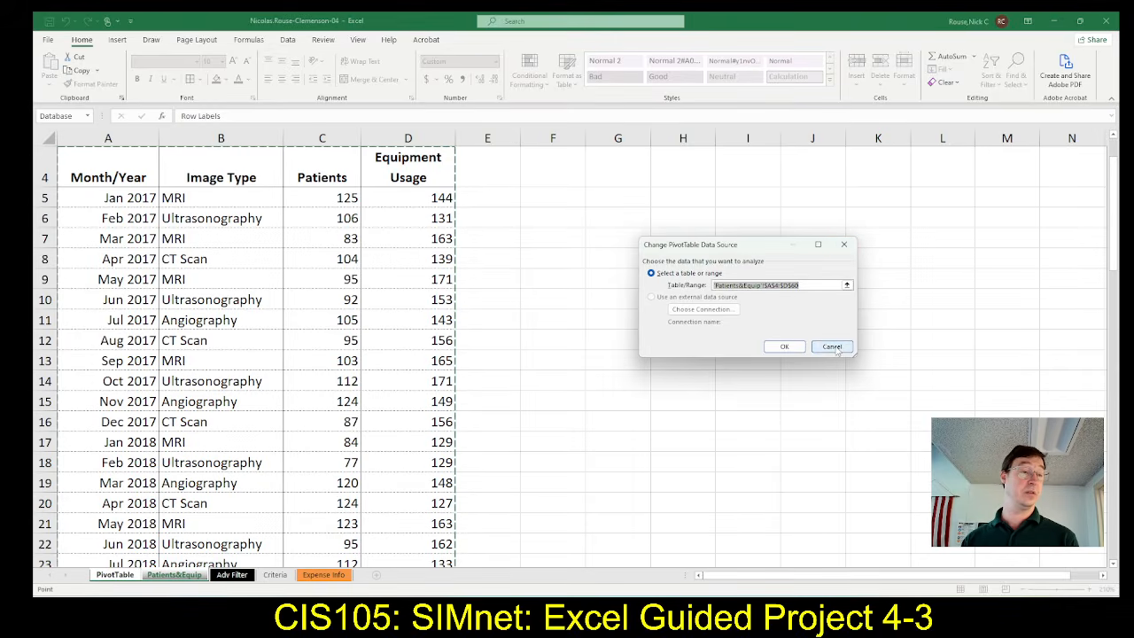
pyautogui.click(832, 346)
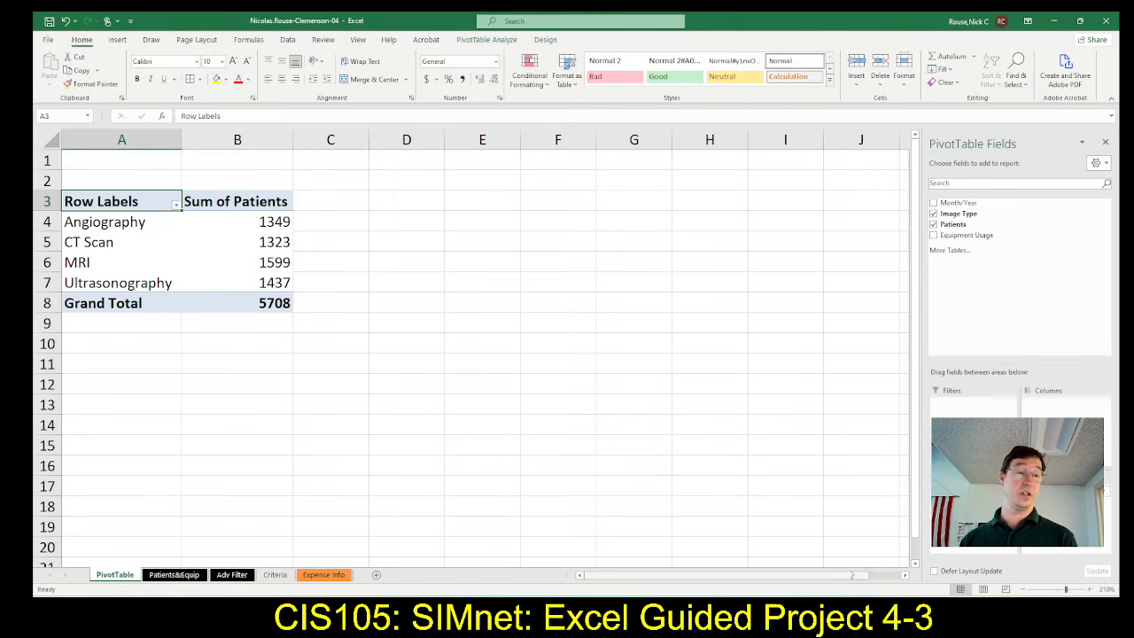
pyautogui.click(289, 40)
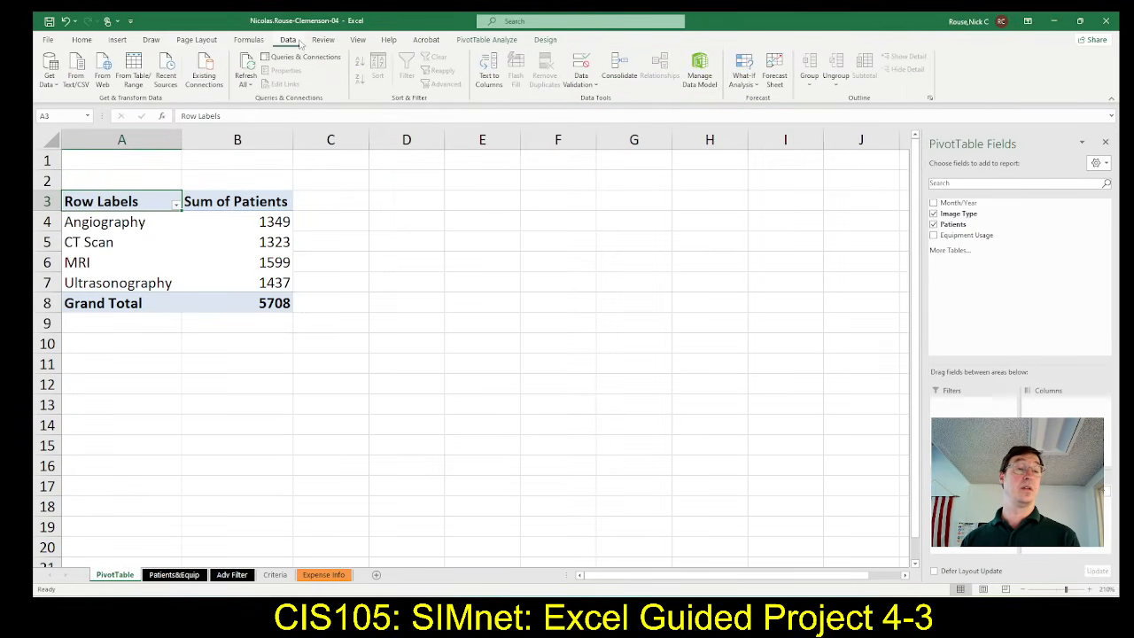
pyautogui.click(80, 40)
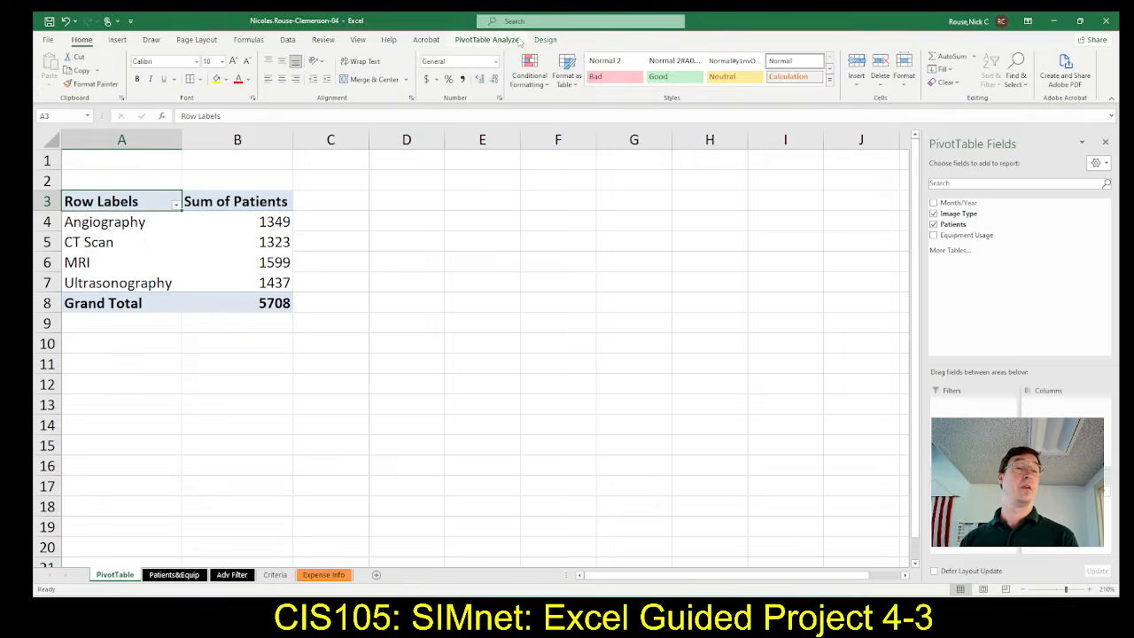
pyautogui.click(518, 41)
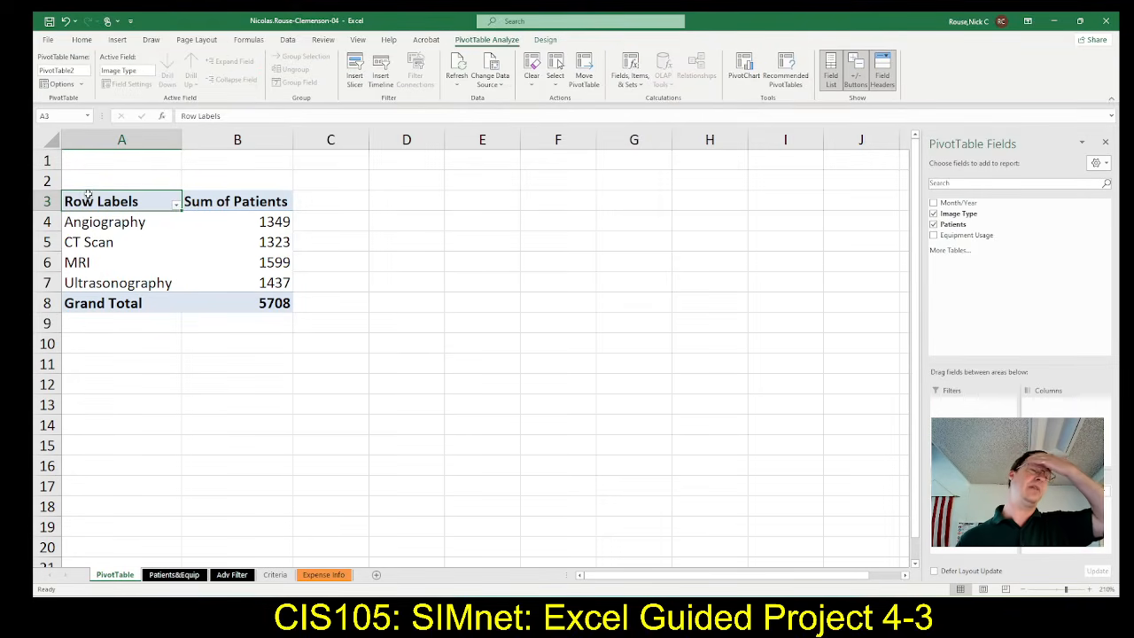
# Change the PivotTable's data source so that the Patients&Equip range ends at $D$73.
pyautogui.click(492, 89)
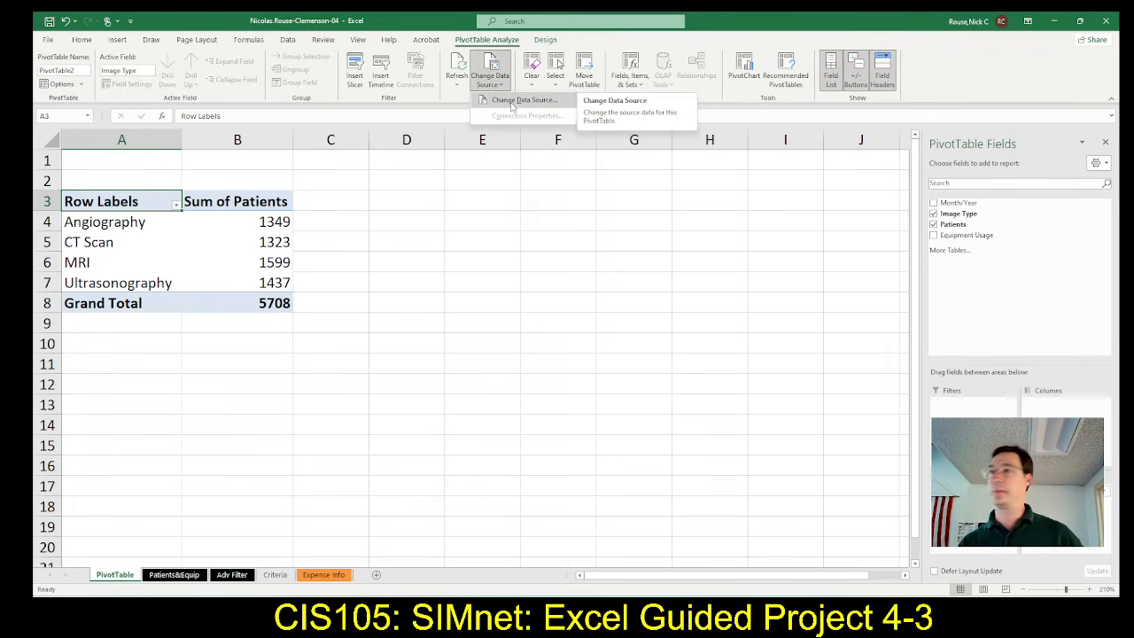
pyautogui.click(511, 103)
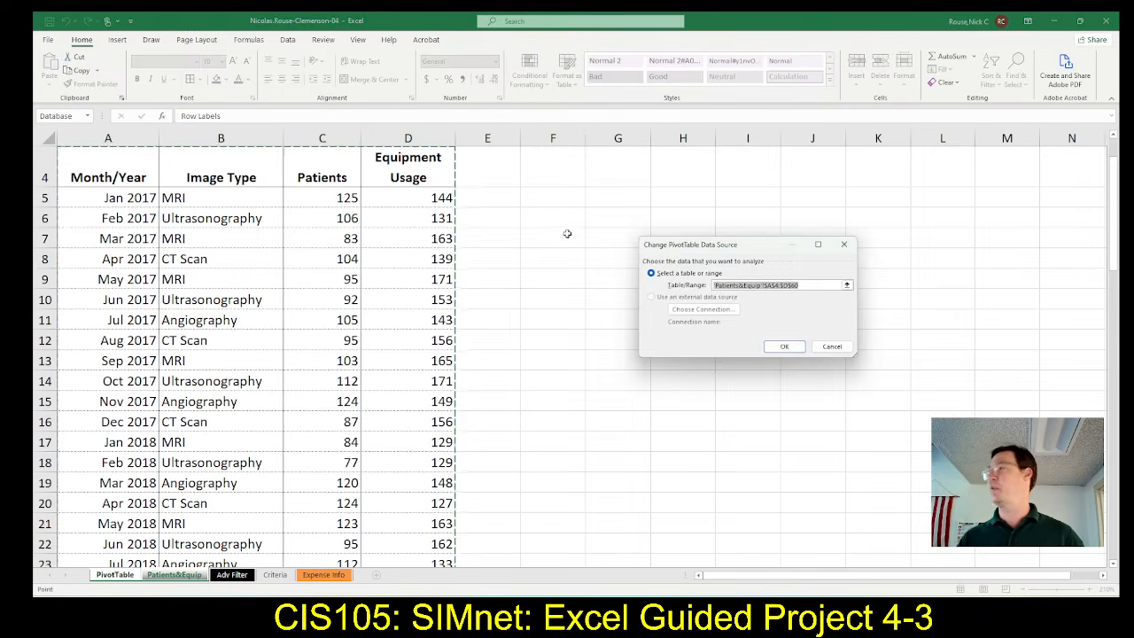
pyautogui.click(823, 286)
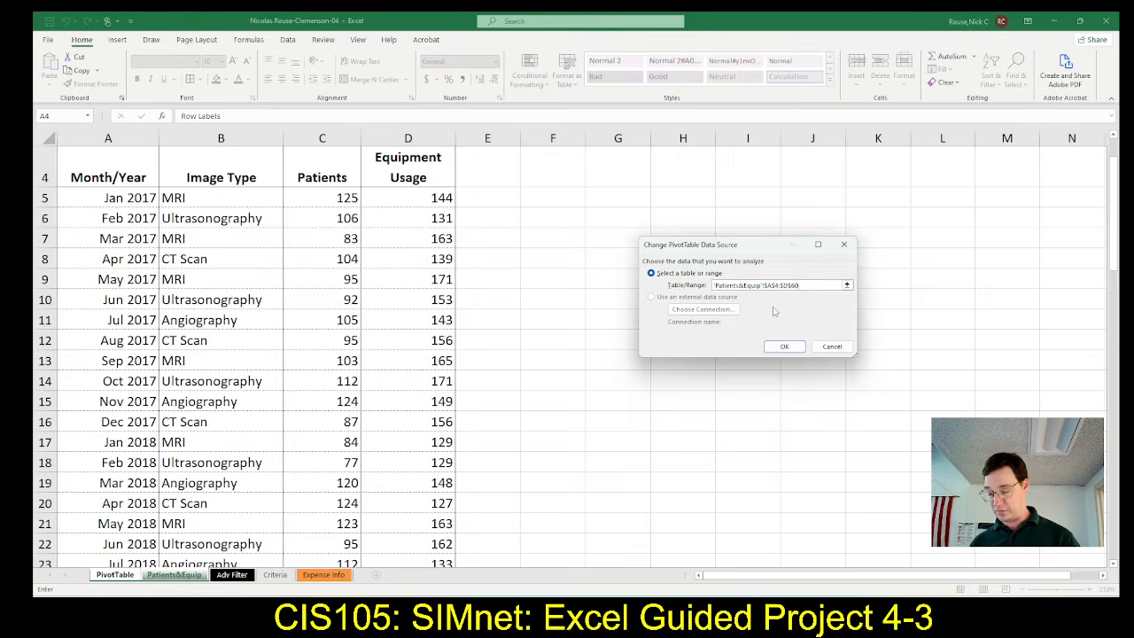
pyautogui.press('BackSpace')
pyautogui.press('BackSpace')
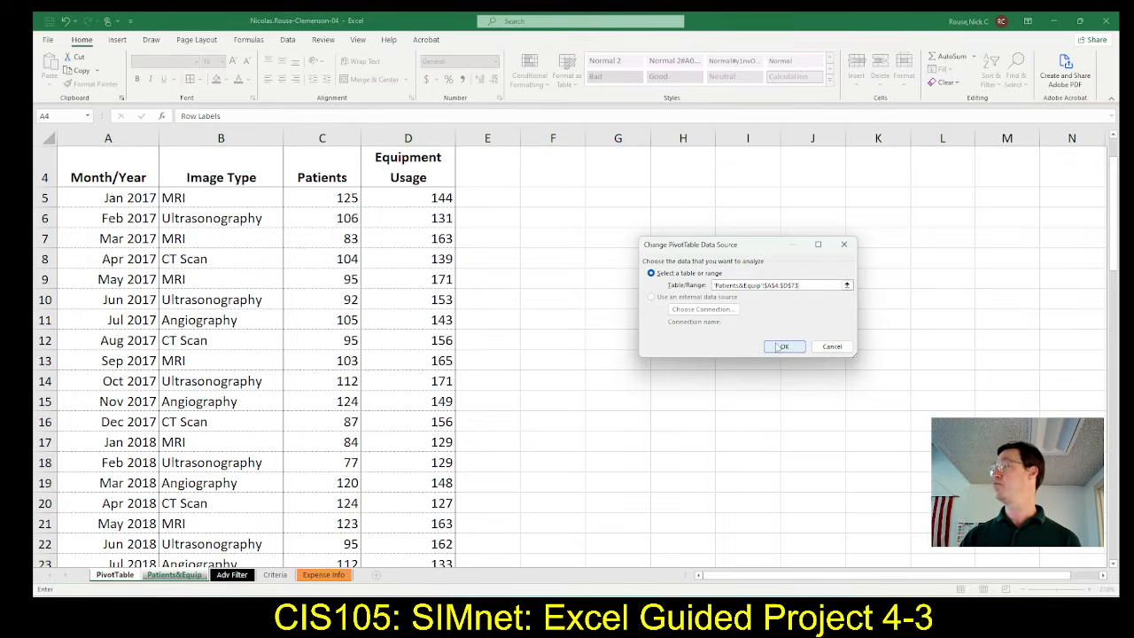
pyautogui.click(782, 347)
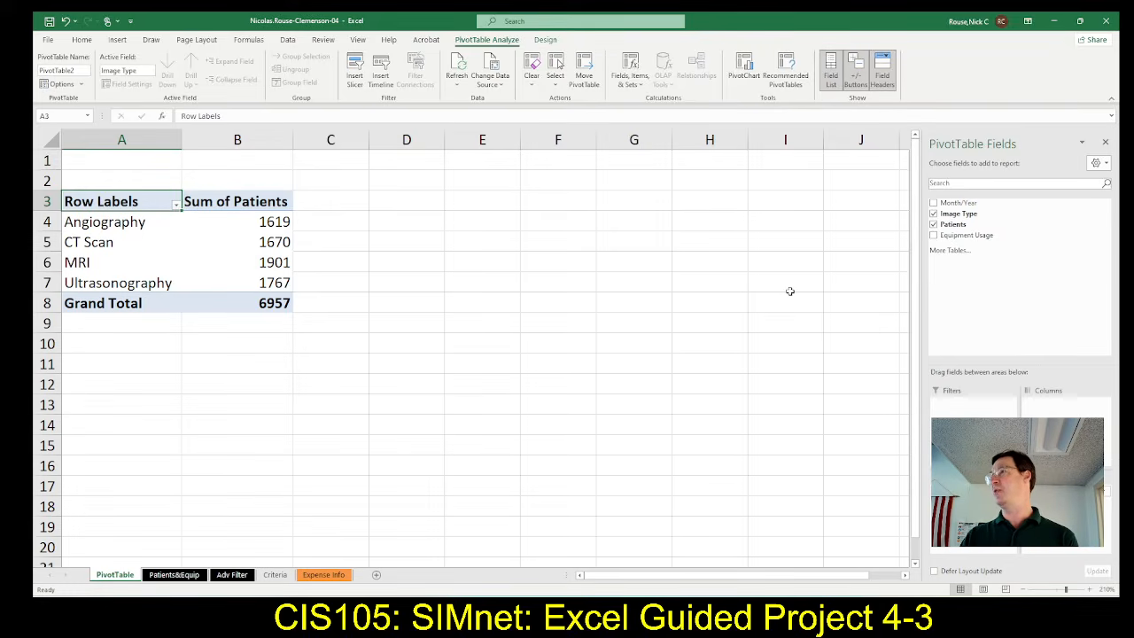
# Read the step 13 formatting instructions on the SIMnet page and select cell B4 of the PivotTable in Excel.
pyautogui.hotkey('alt', 'Tab')
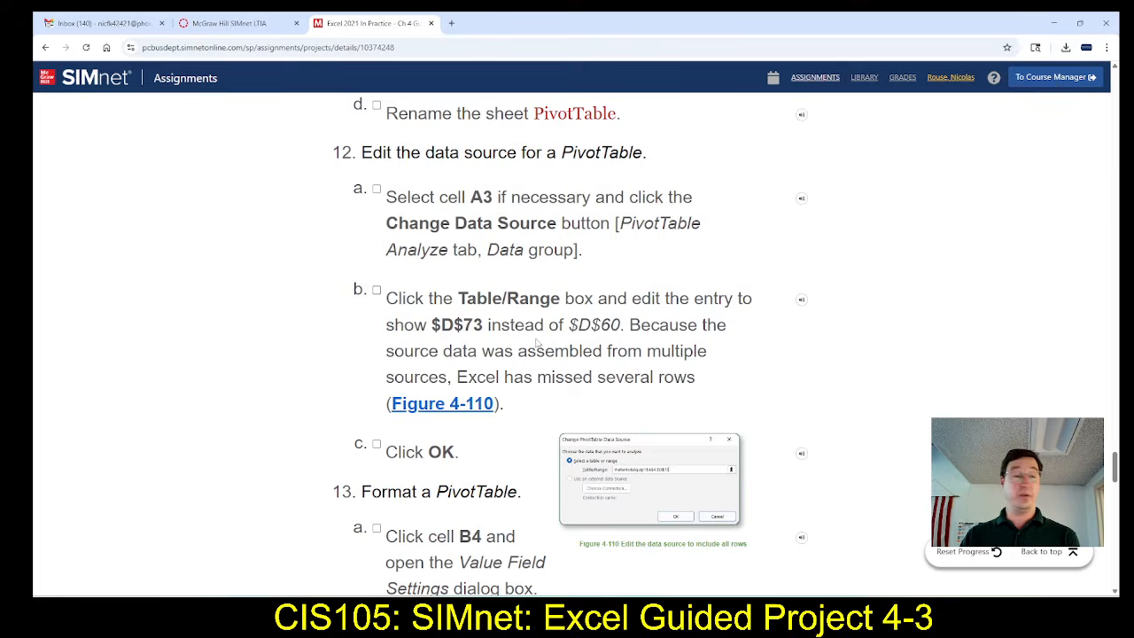
pyautogui.scroll(-1, 535, 343)
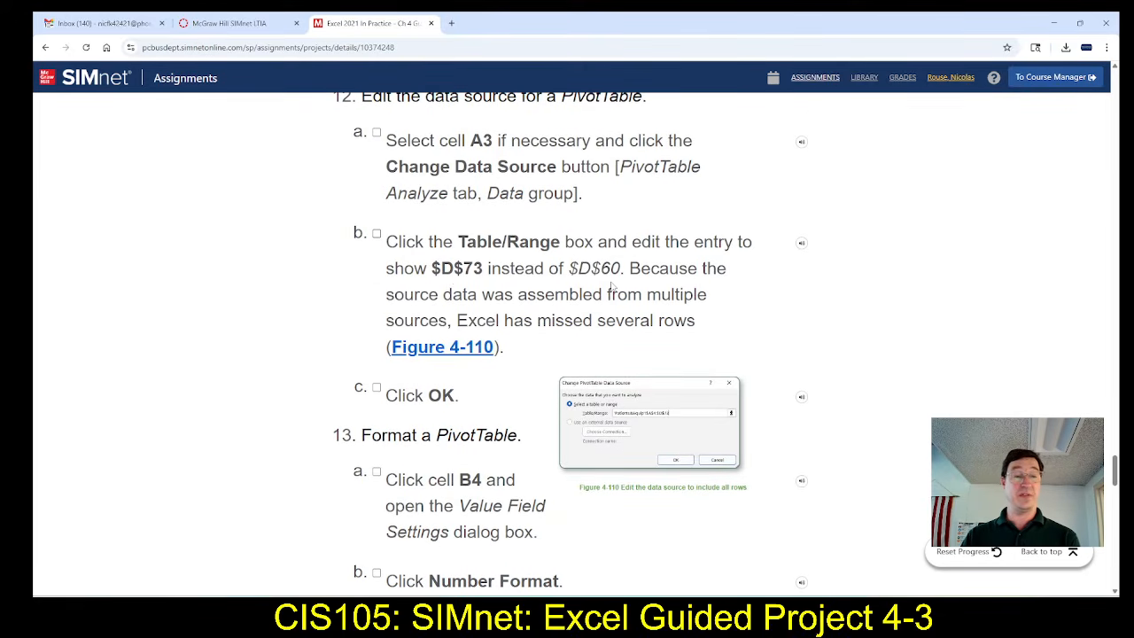
pyautogui.scroll(-3, 456, 298)
pyautogui.scroll(-1, 456, 298)
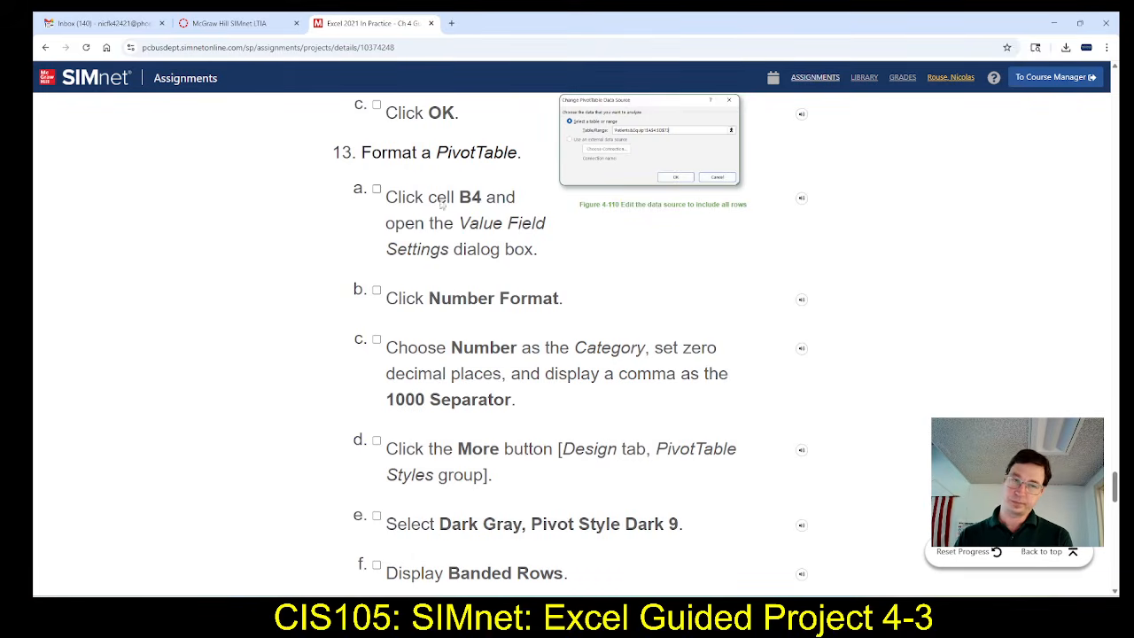
pyautogui.hotkey('alt', 'Tab')
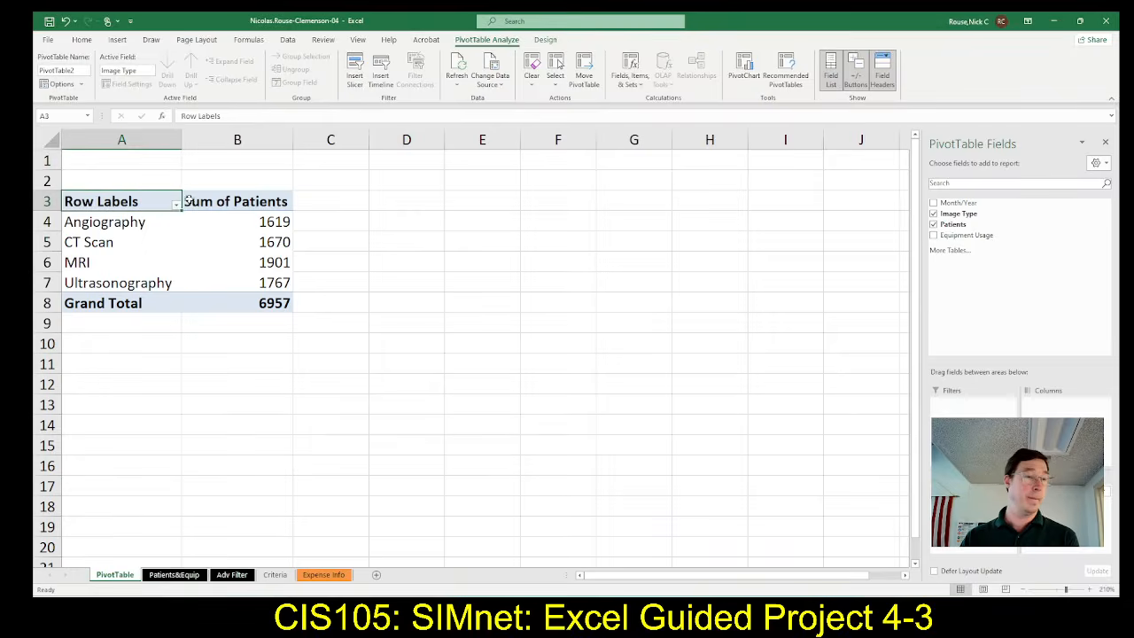
pyautogui.click(228, 225)
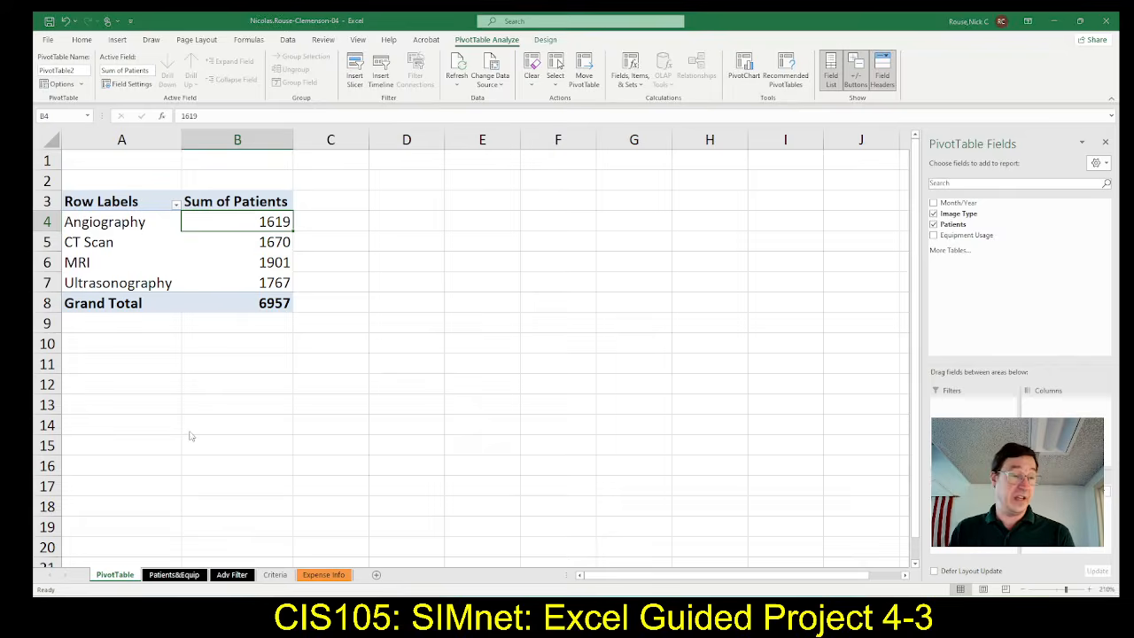
pyautogui.hotkey('alt', 'Tab')
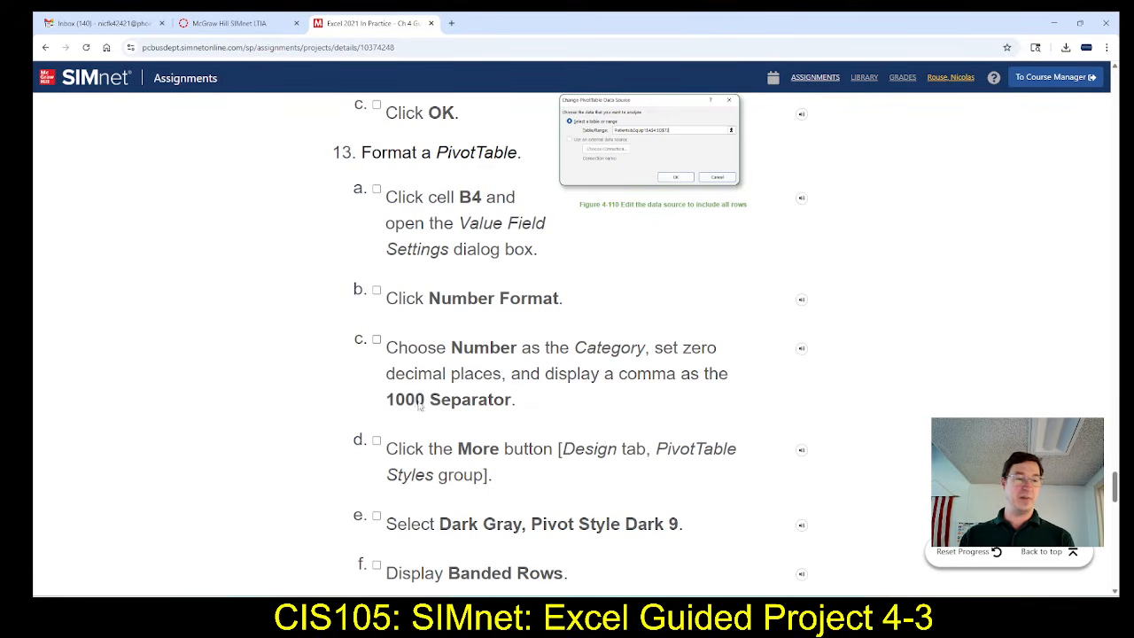
pyautogui.hotkey('alt', 'Tab')
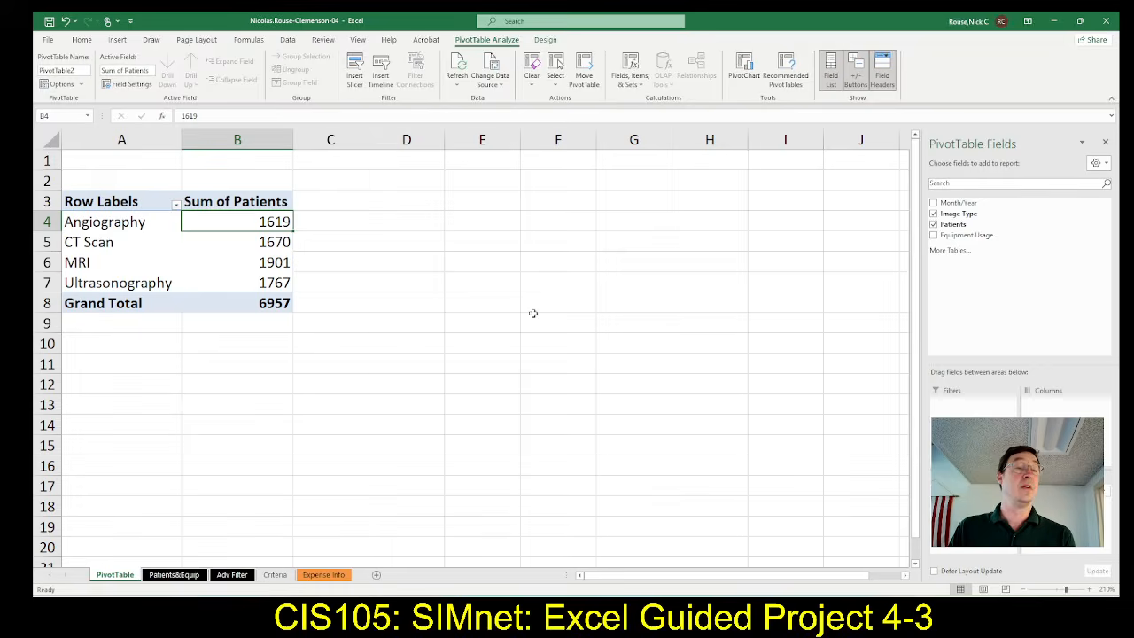
pyautogui.click(125, 84)
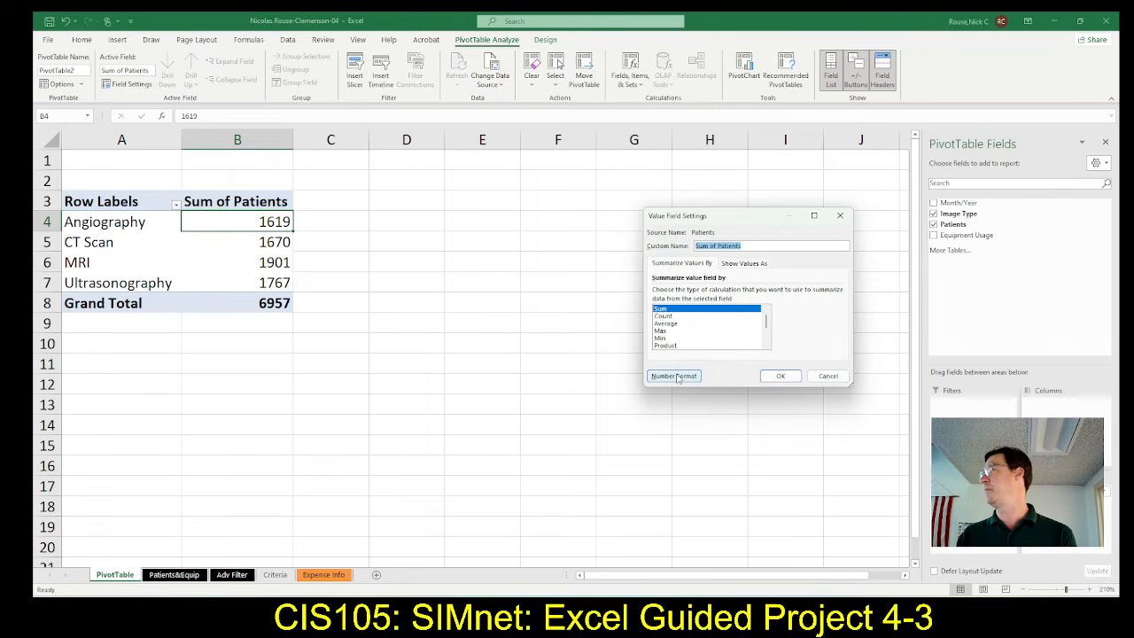
pyautogui.click(673, 377)
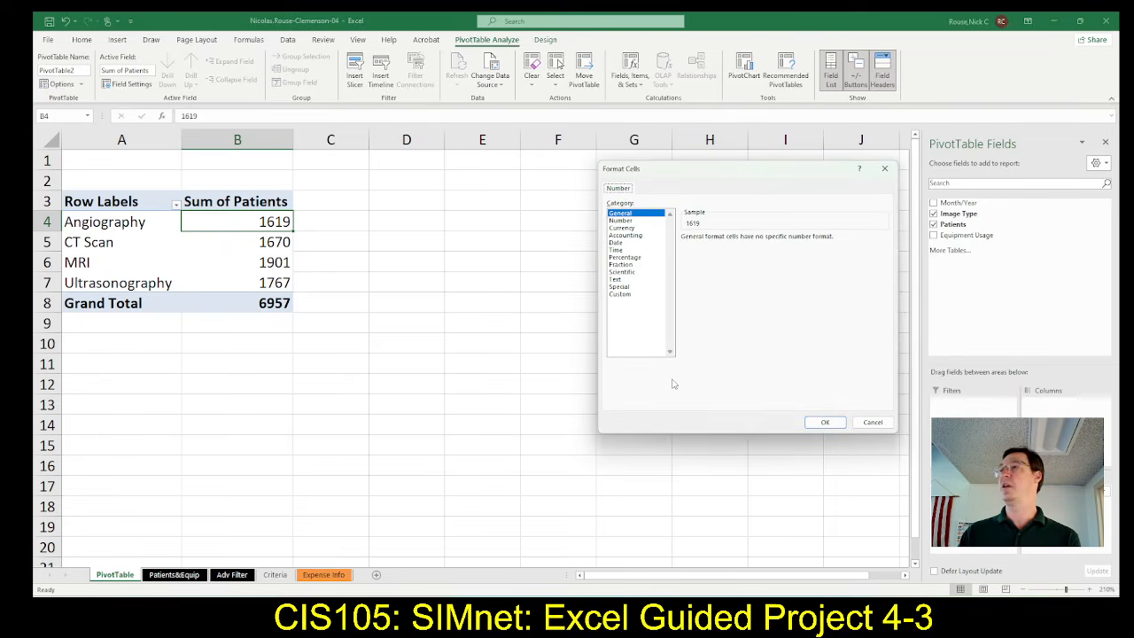
pyautogui.click(625, 220)
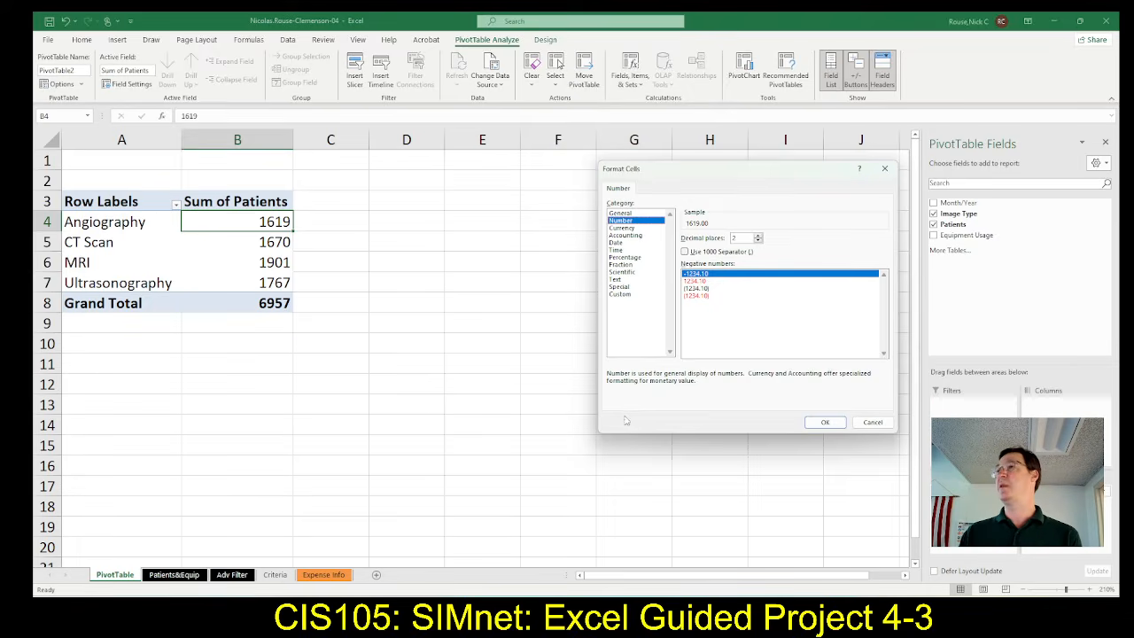
pyautogui.click(758, 241)
pyautogui.click(758, 241)
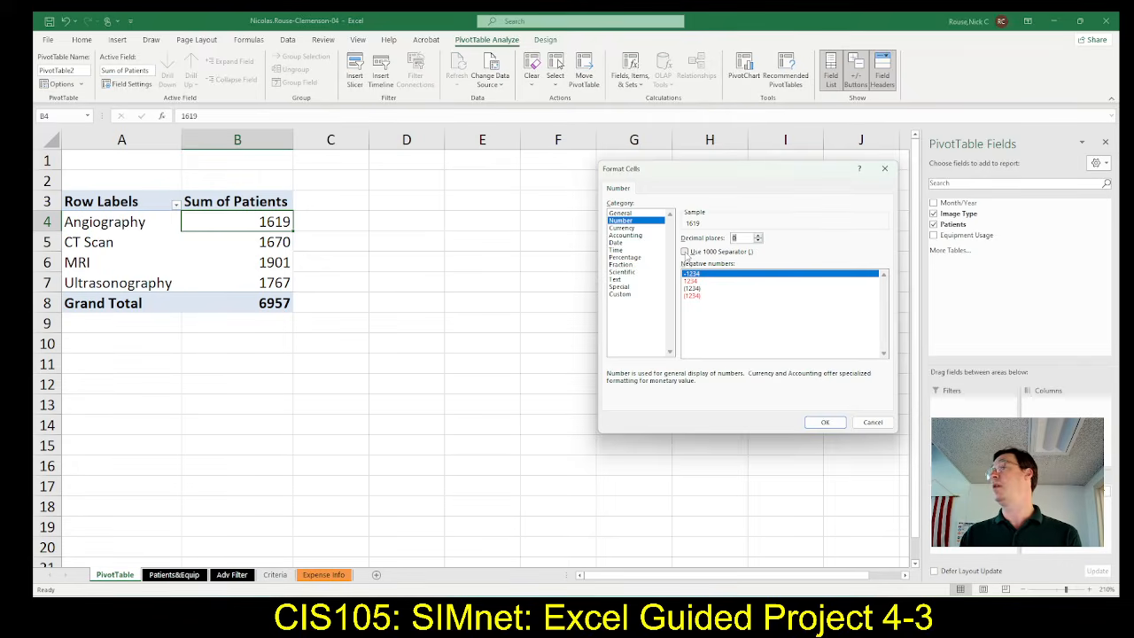
pyautogui.click(867, 421)
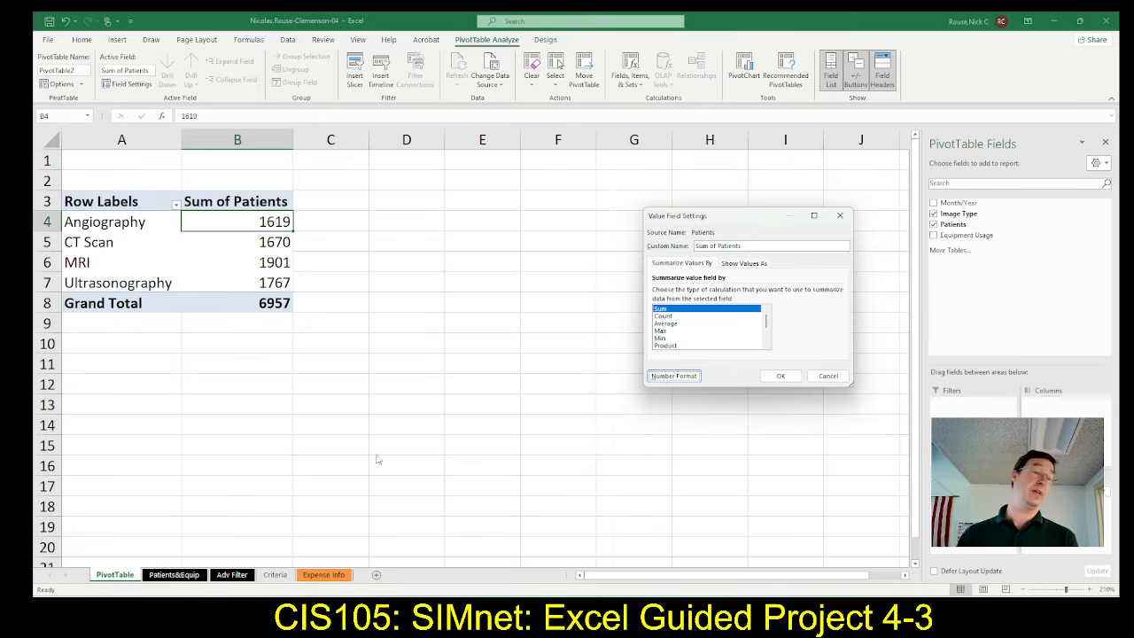
pyautogui.click(820, 376)
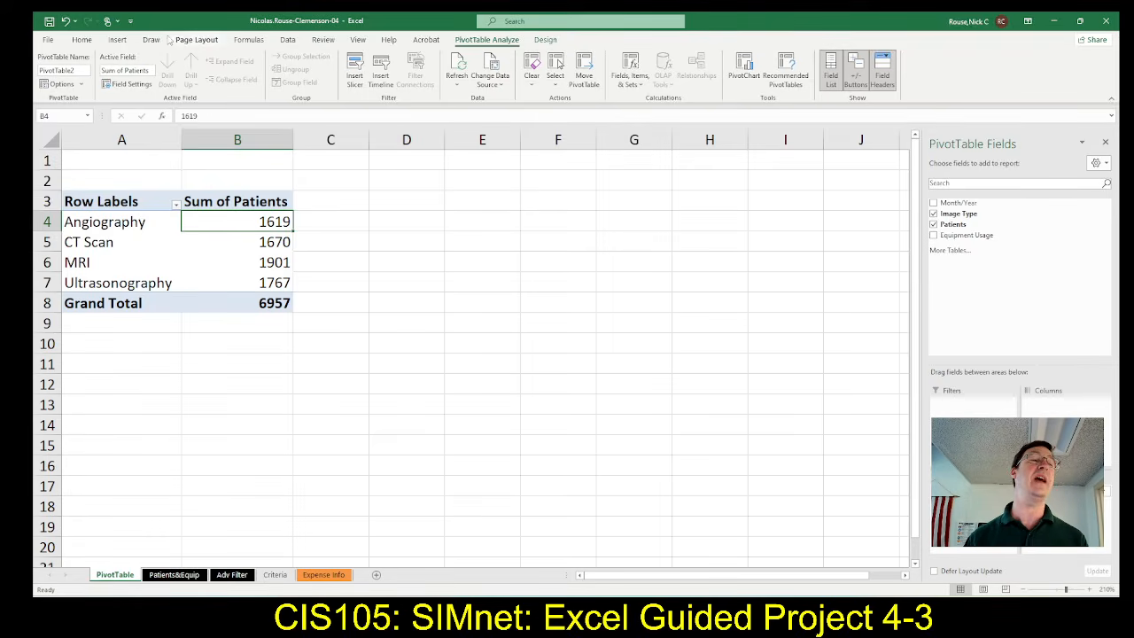
# Choose the Number format with 0 decimal places and a 1000 separator for the Sum of Patients value field.
pyautogui.click(123, 85)
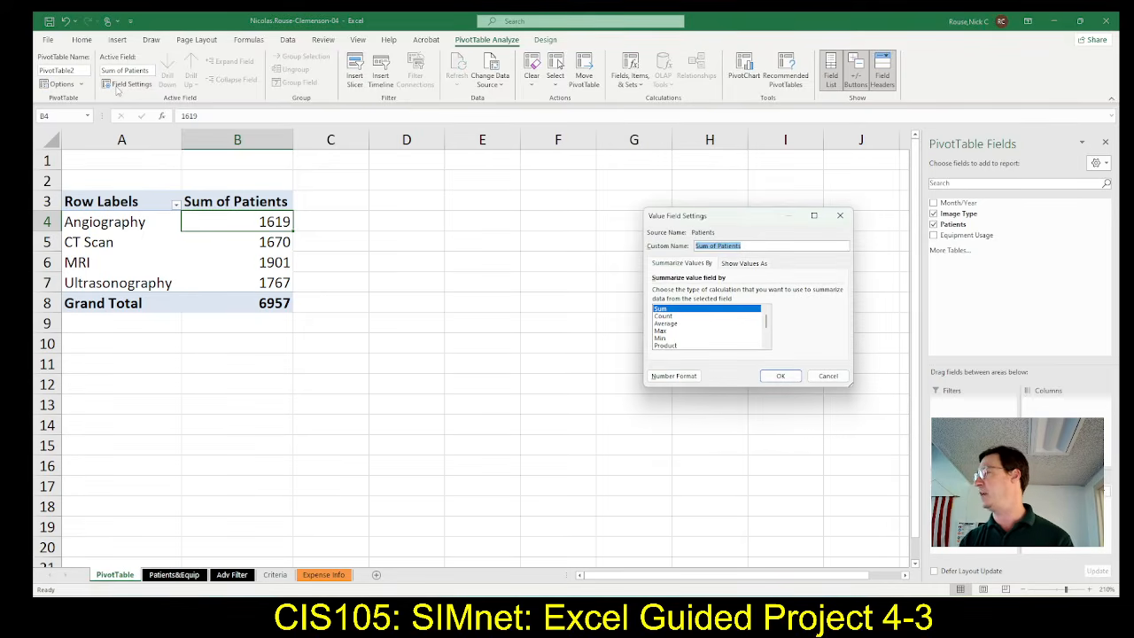
pyautogui.click(673, 376)
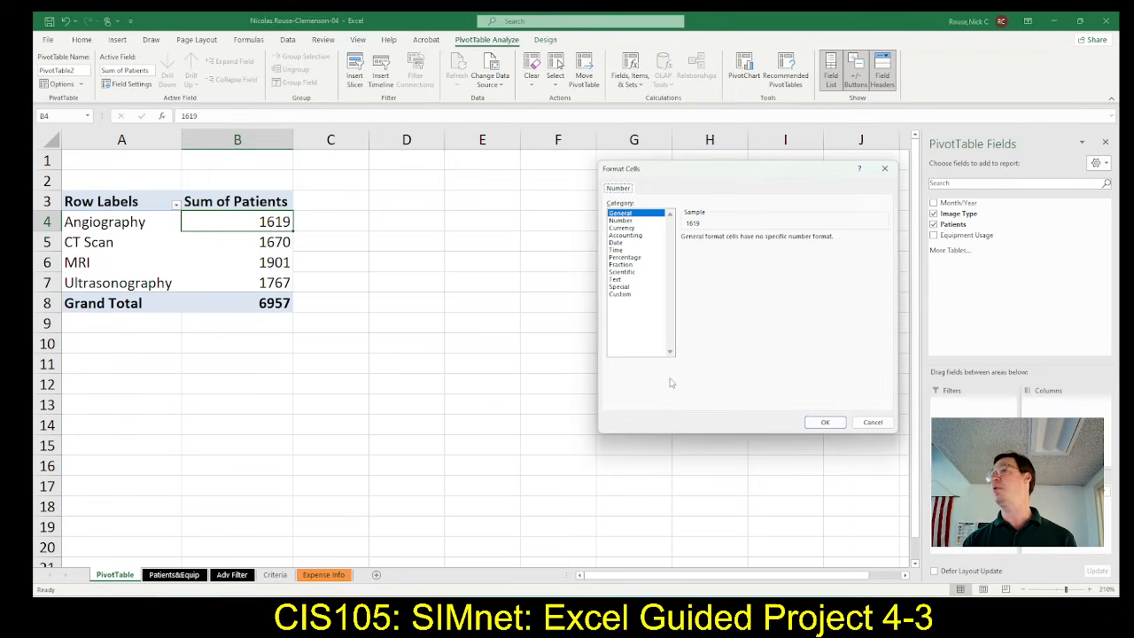
pyautogui.click(618, 221)
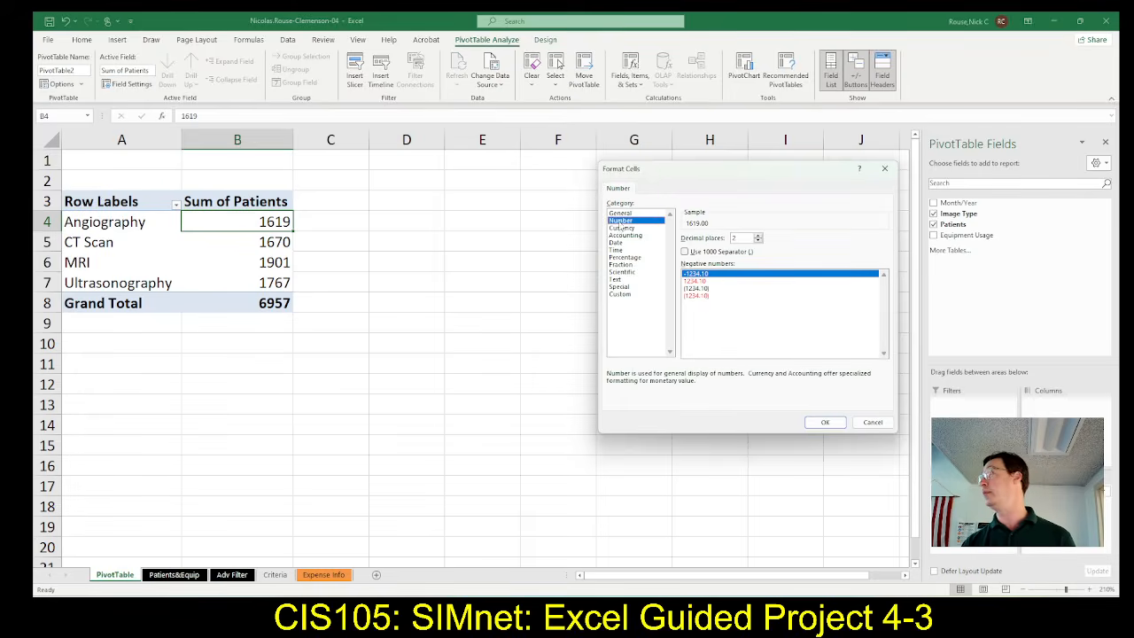
pyautogui.click(758, 241)
pyautogui.click(758, 240)
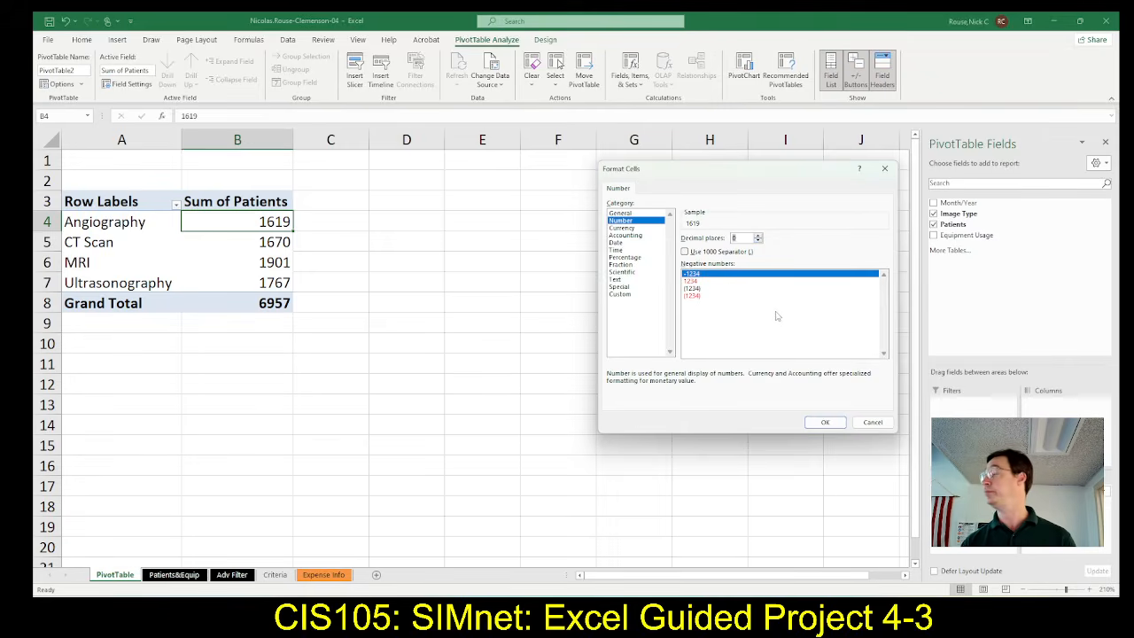
pyautogui.click(684, 252)
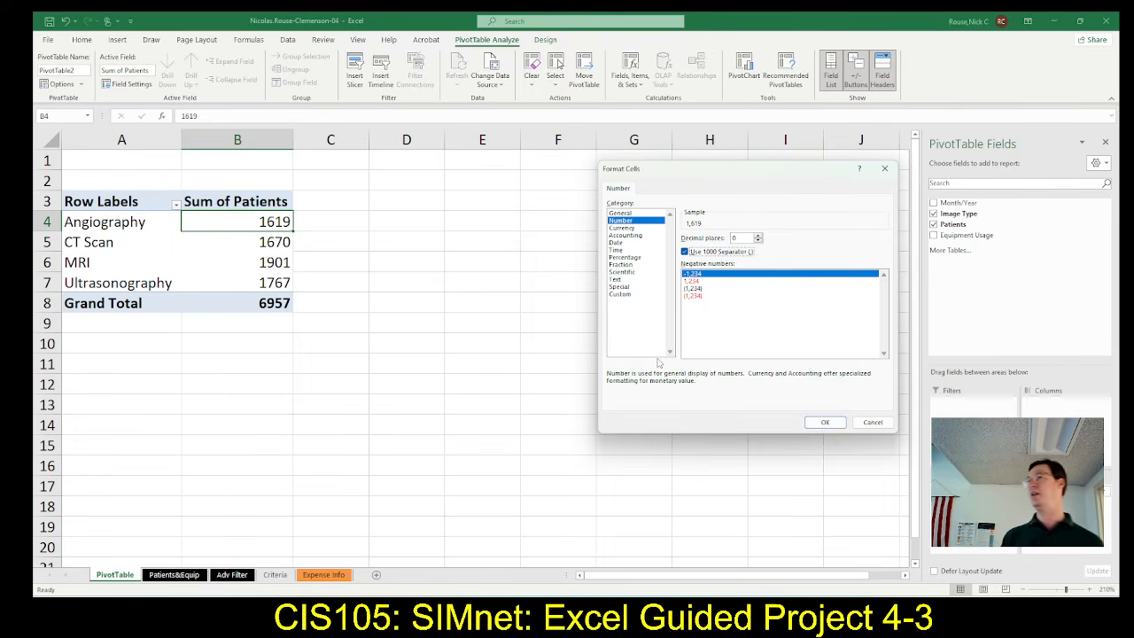
# Review the step 13 number format and style instructions on the SIMnet page in Chrome, then return to the format settings in Excel.
pyautogui.hotkey('alt', 'Tab')
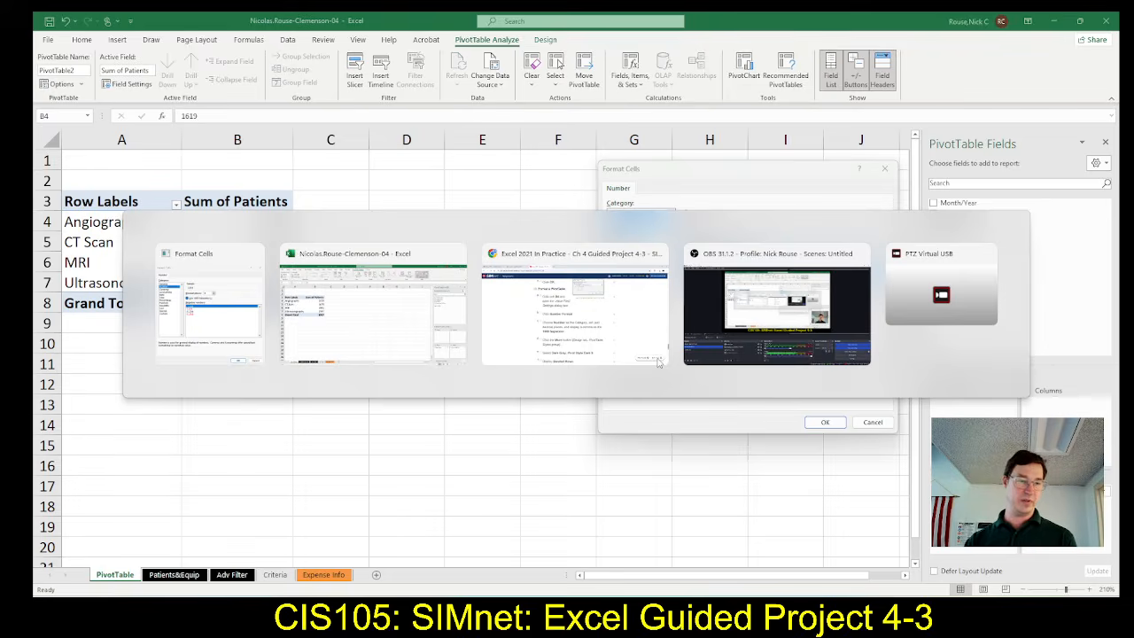
pyautogui.press('Tab')
pyautogui.press('Tab')
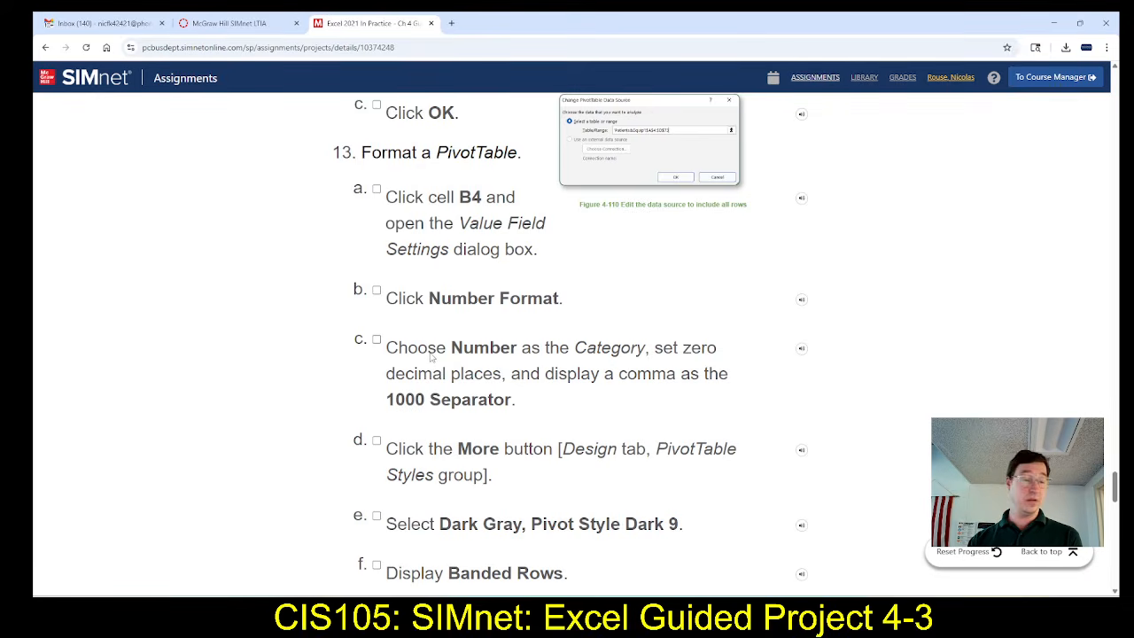
pyautogui.scroll(-3, 432, 356)
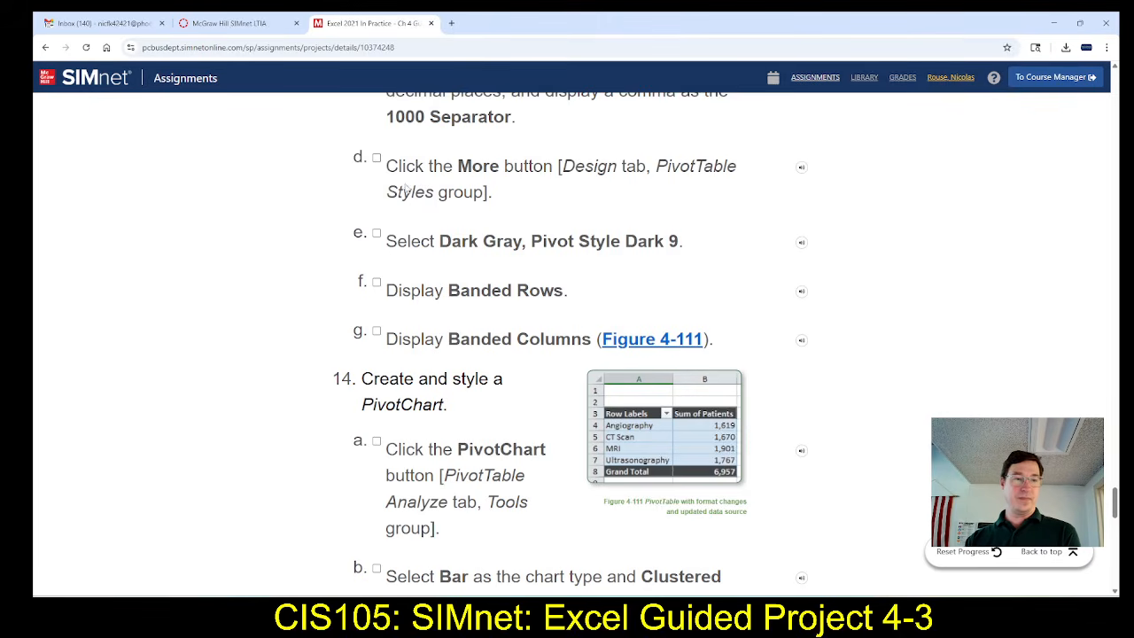
pyautogui.scroll(1, 560, 213)
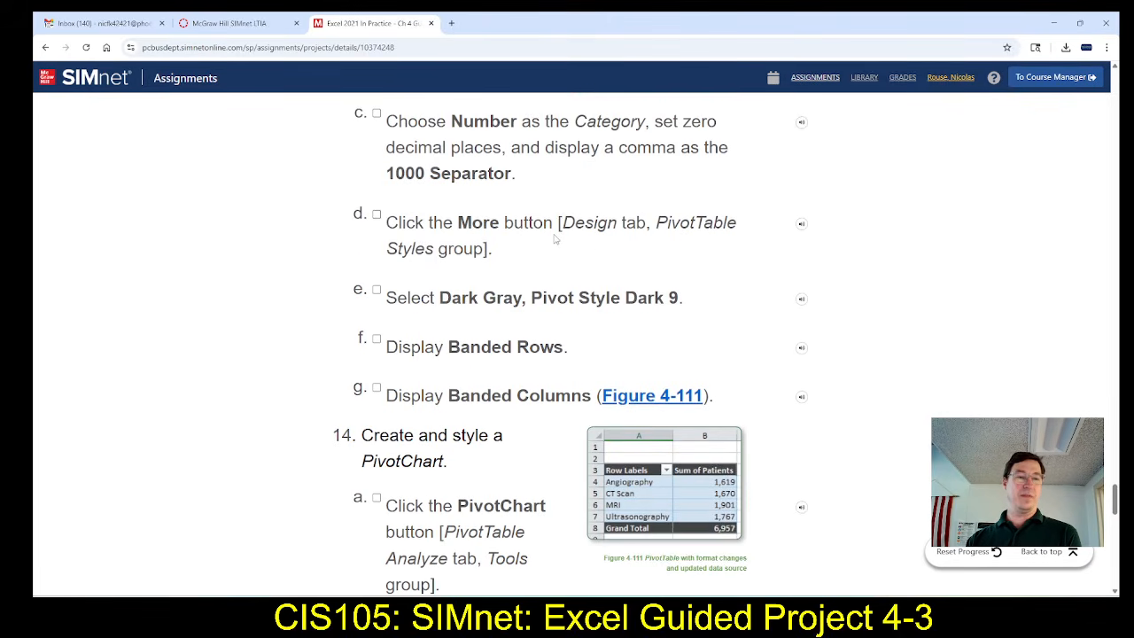
pyautogui.hotkey('alt', 'Tab')
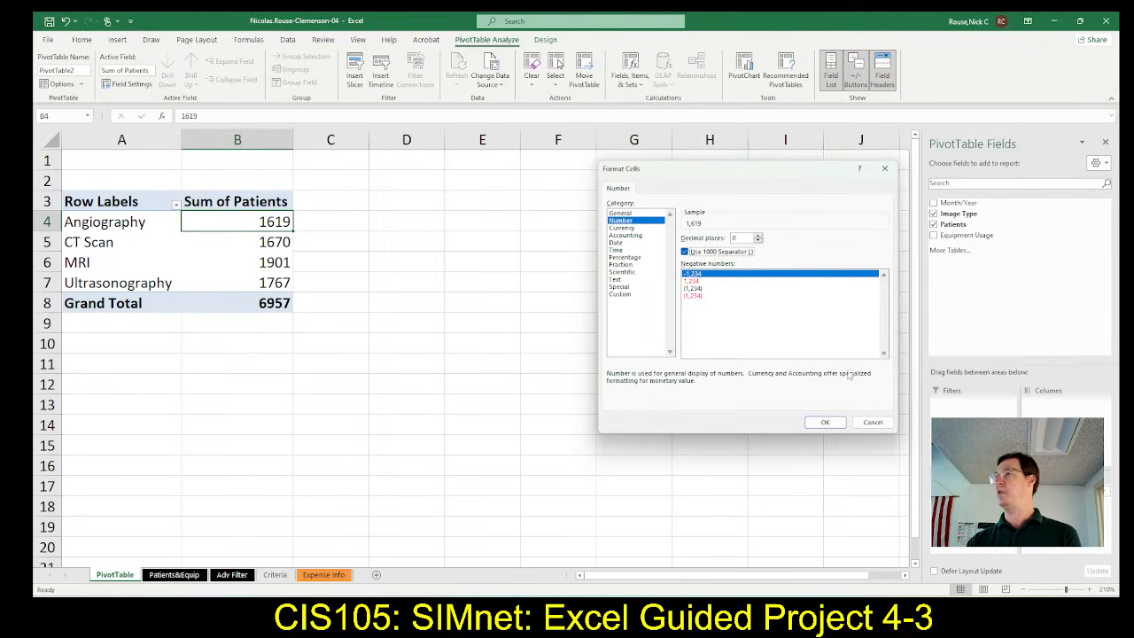
# Apply the chosen number format to the Sum of Patients field, checking the SIMnet page before accepting the value field settings.
pyautogui.click(814, 424)
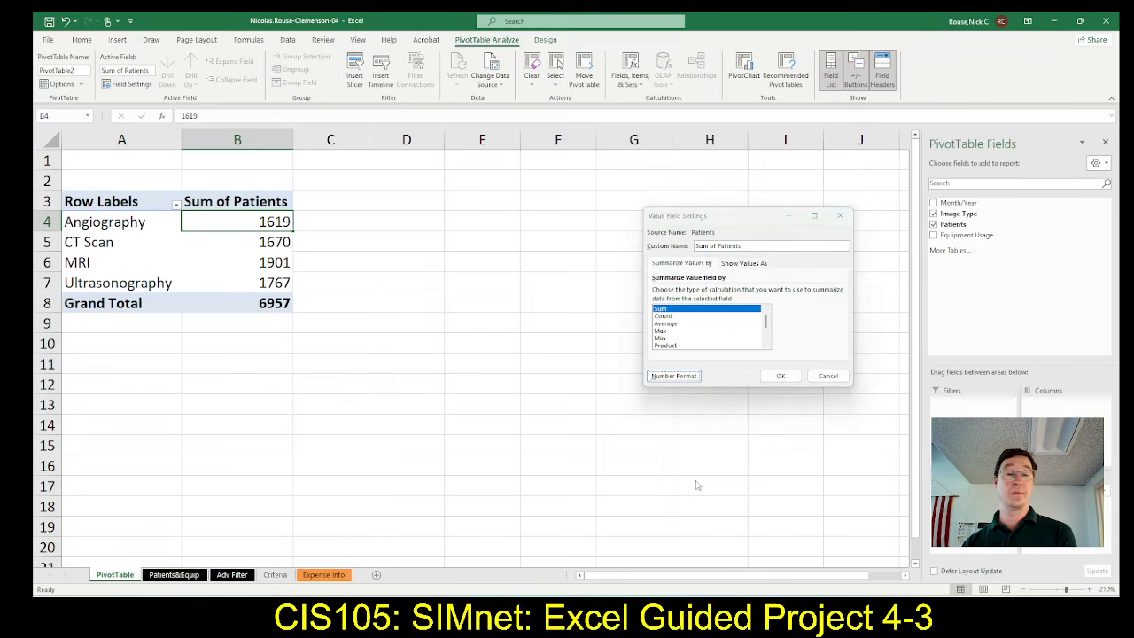
pyautogui.hotkey('alt', 'Tab')
pyautogui.hotkey('alt', 'Tab')
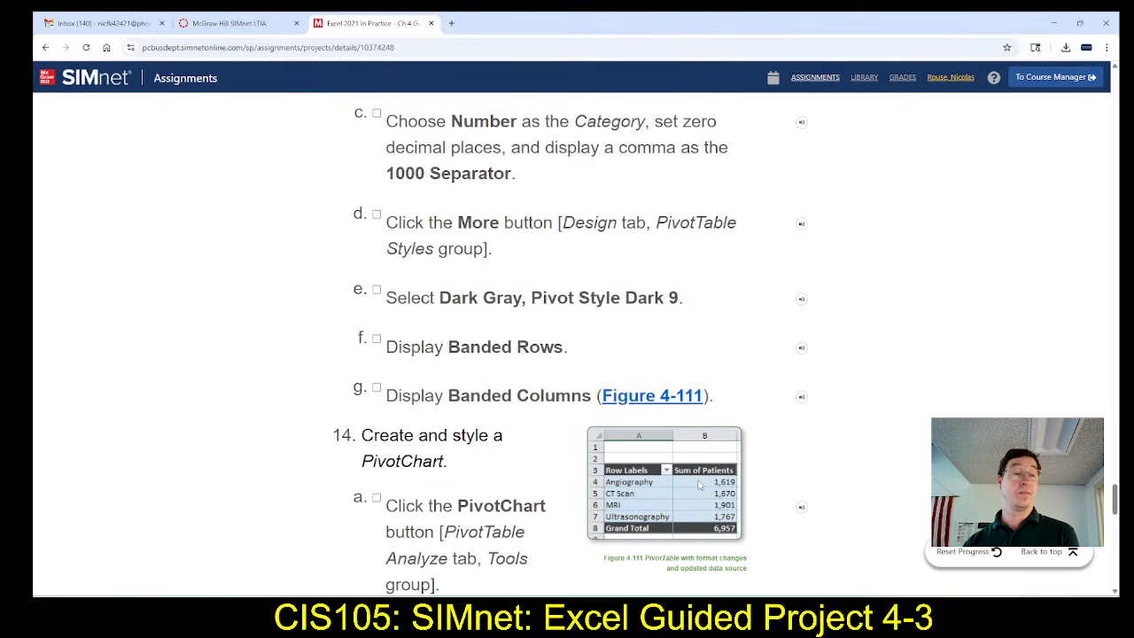
pyautogui.hotkey('alt', 'Tab')
pyautogui.hotkey('alt', 'Tab')
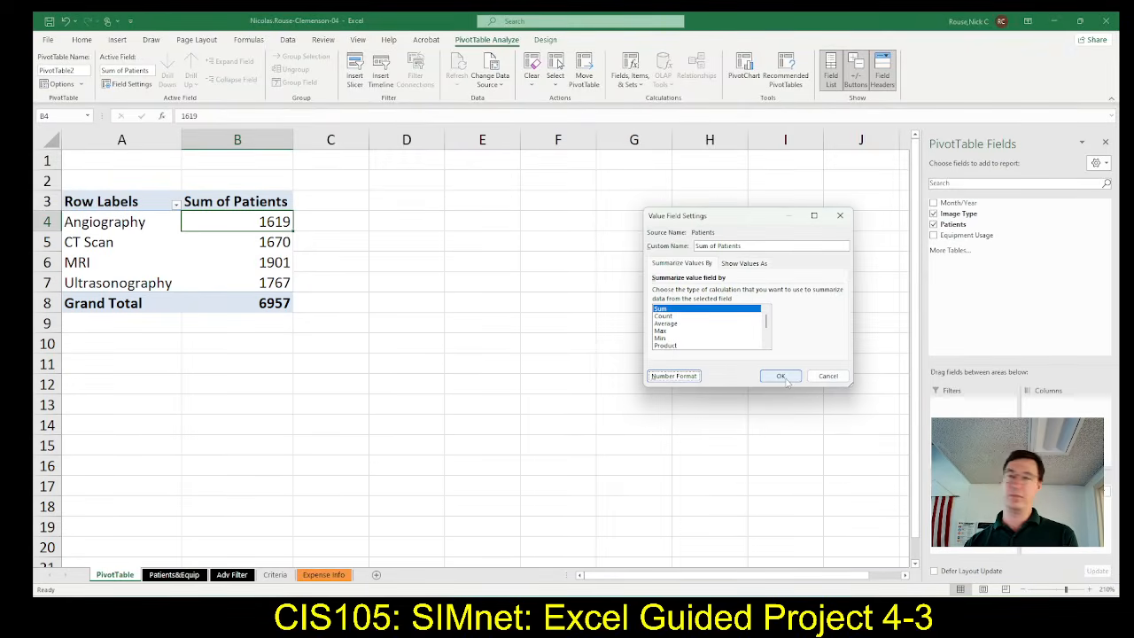
pyautogui.click(783, 376)
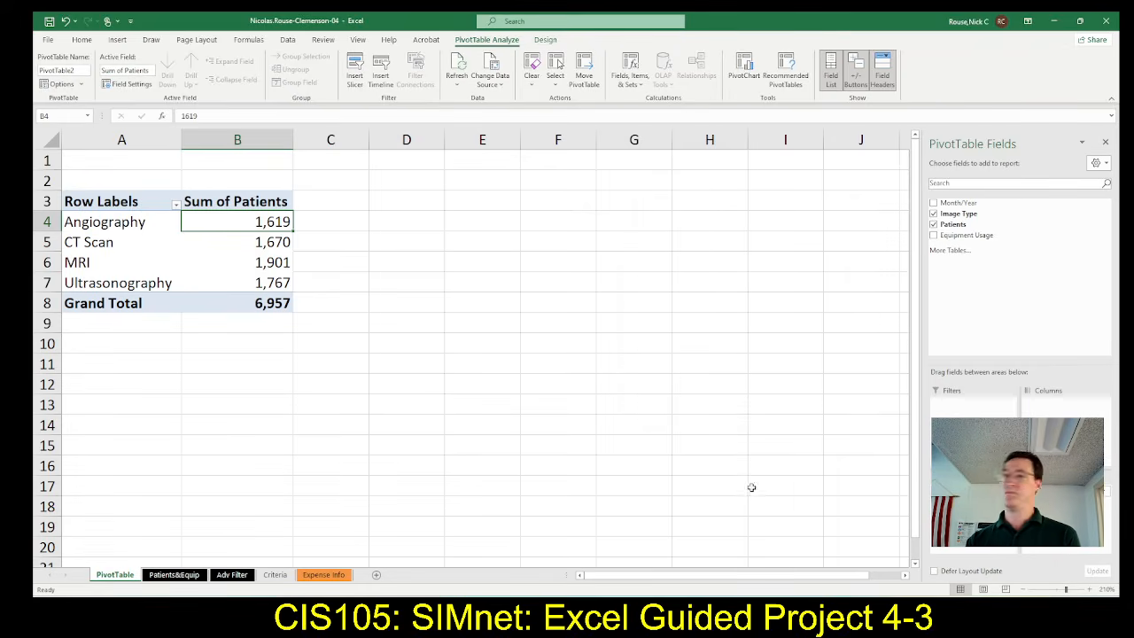
# Bring up the PivotTable design options in Excel and read the step 13 style instructions on the SIMnet page in Chrome.
pyautogui.click(545, 41)
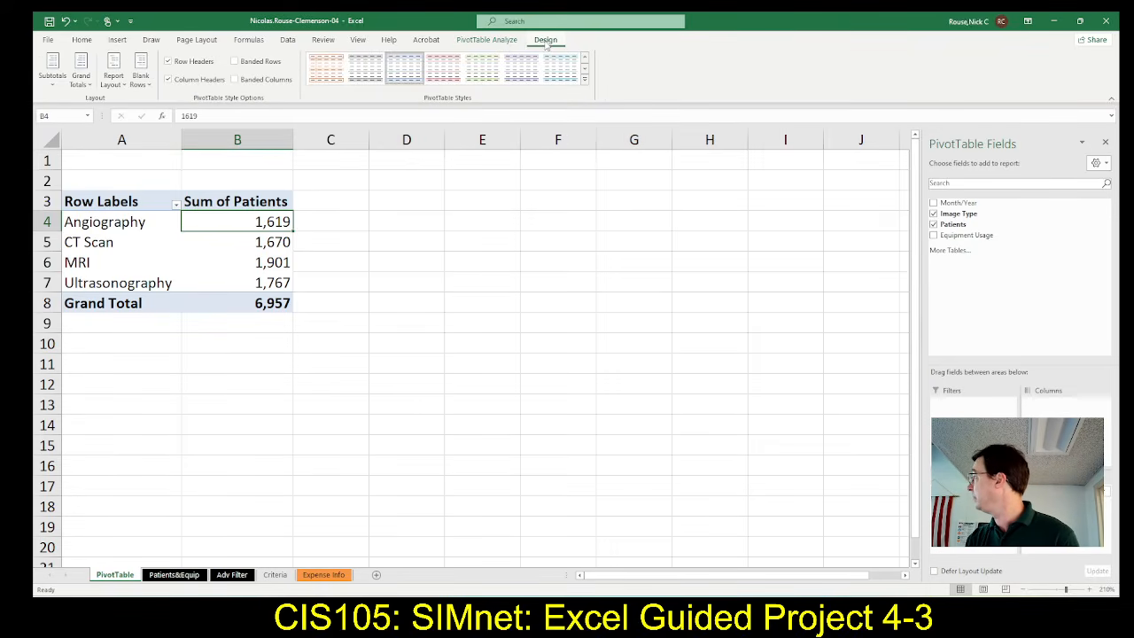
pyautogui.hotkey('alt', 'Tab')
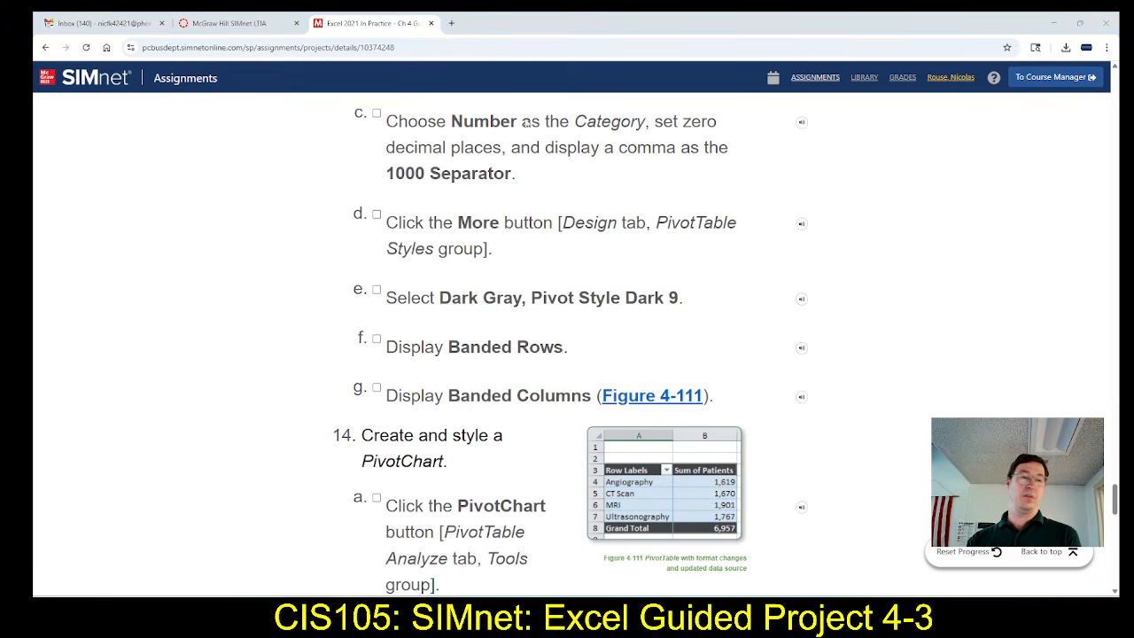
pyautogui.hotkey('alt', 'Tab')
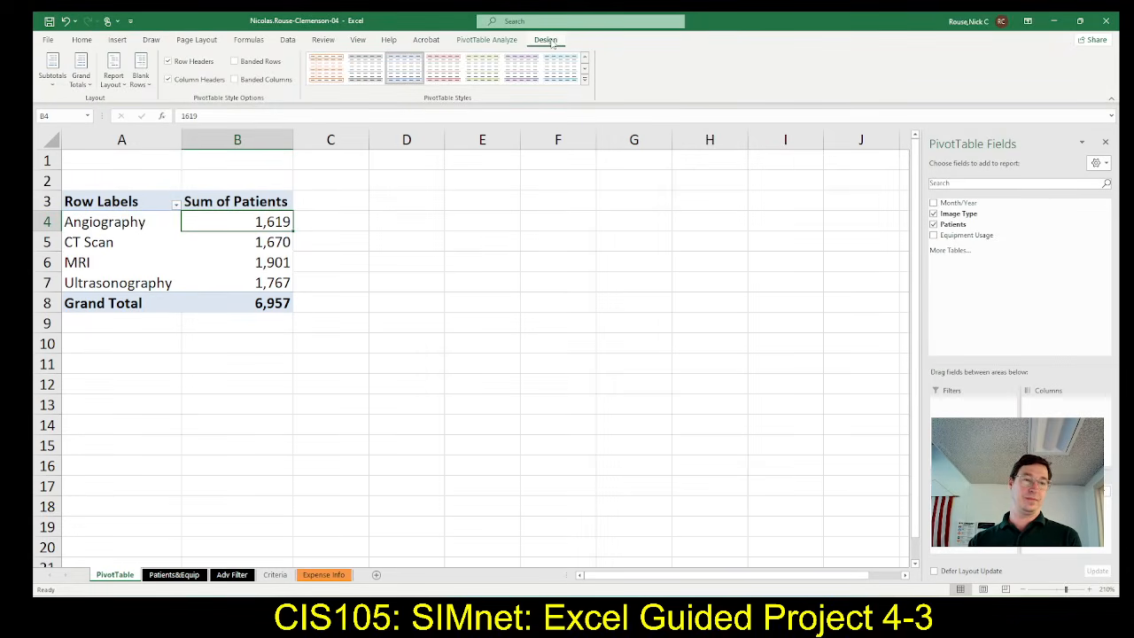
pyautogui.hotkey('alt', 'Tab')
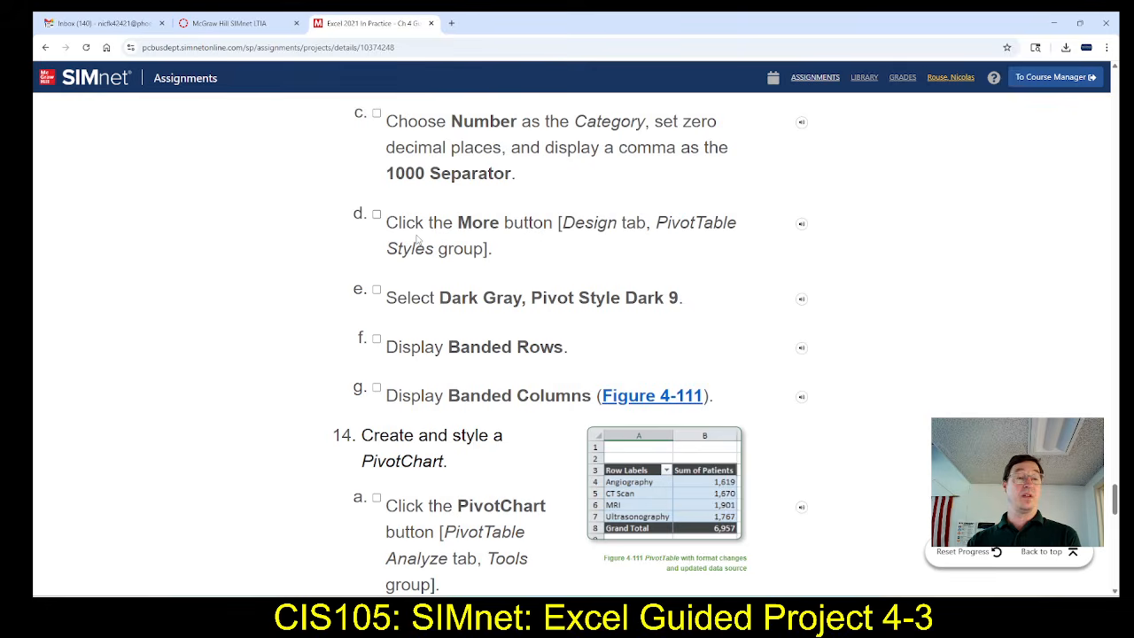
pyautogui.scroll(1, 558, 221)
pyautogui.scroll(1, 544, 217)
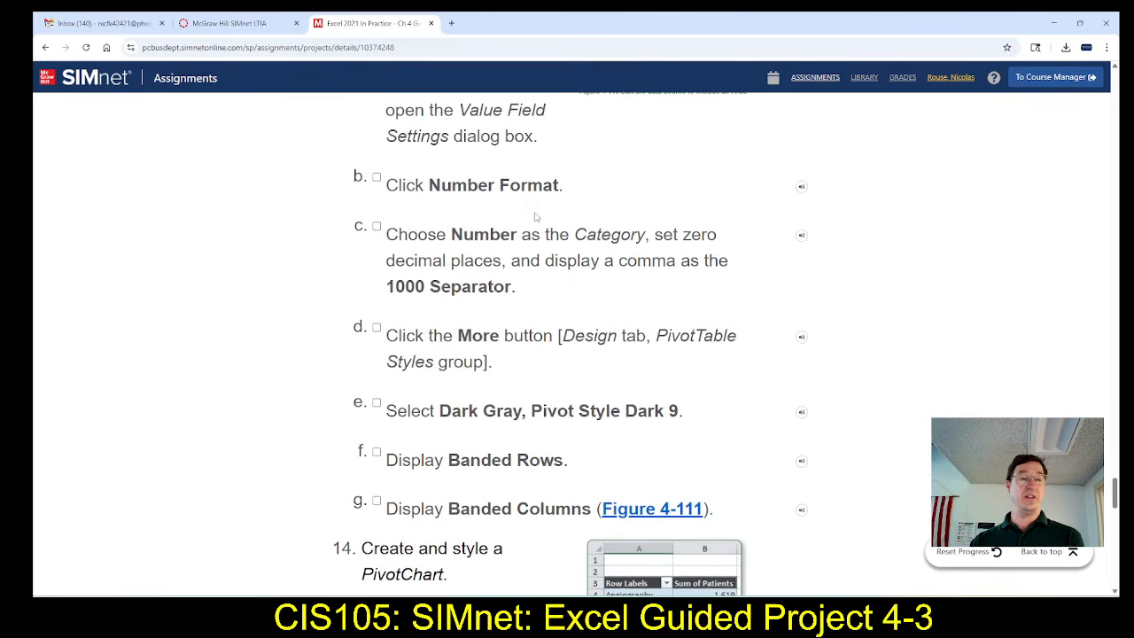
pyautogui.scroll(-2, 535, 215)
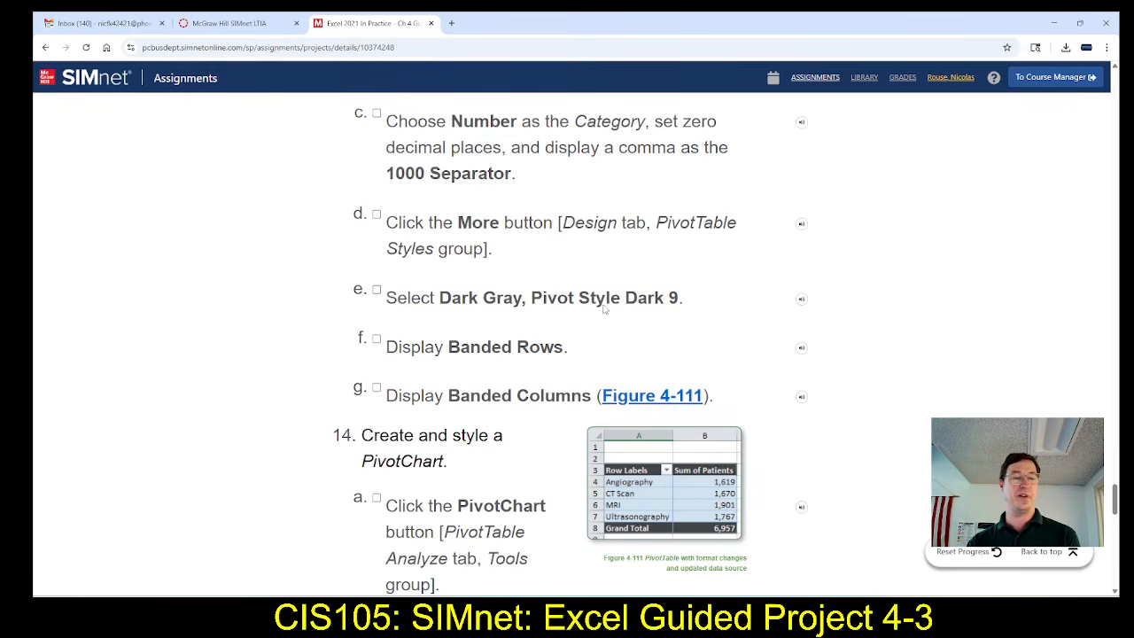
# Return to Excel and apply the Dark Gray, Pivot Style Dark 9 style to the PivotTable.
pyautogui.hotkey('alt', 'Tab')
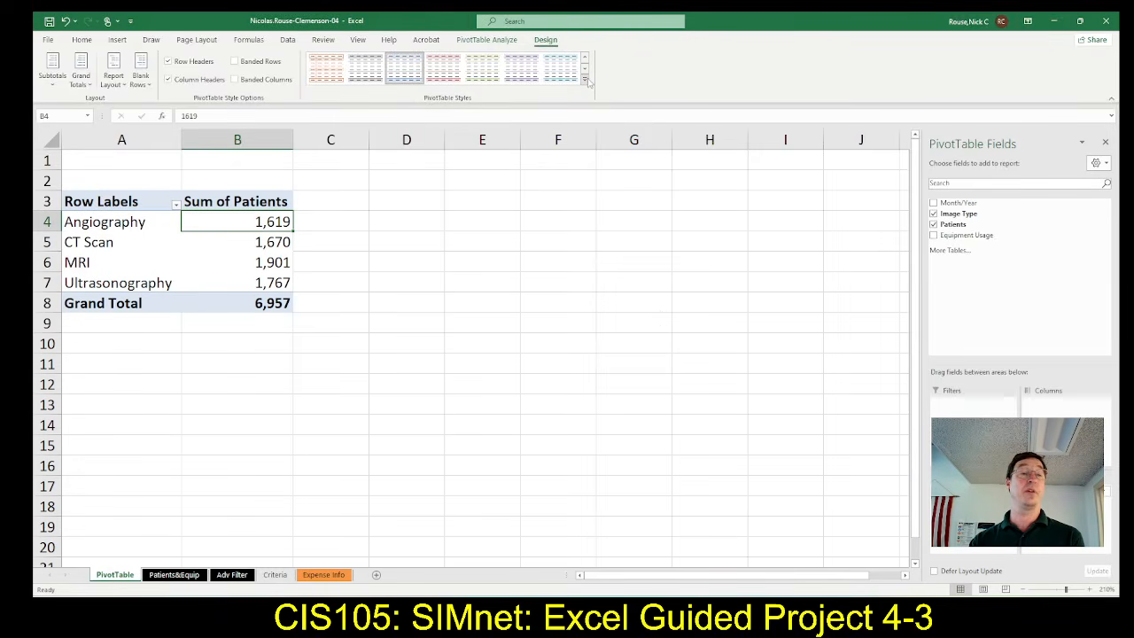
pyautogui.click(584, 81)
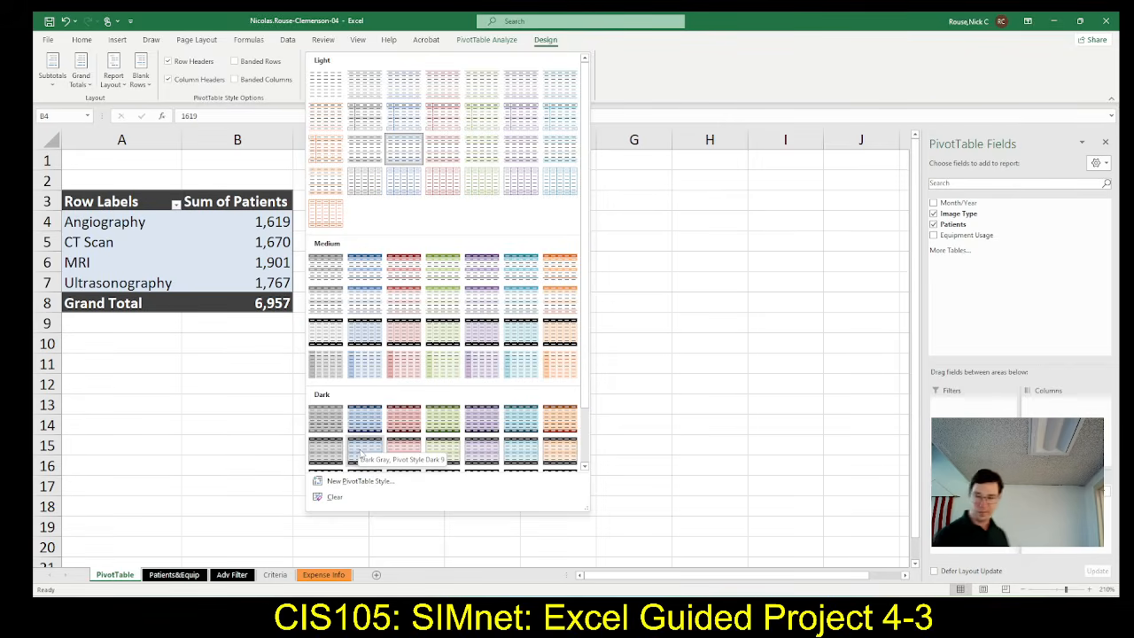
pyautogui.press('Escape')
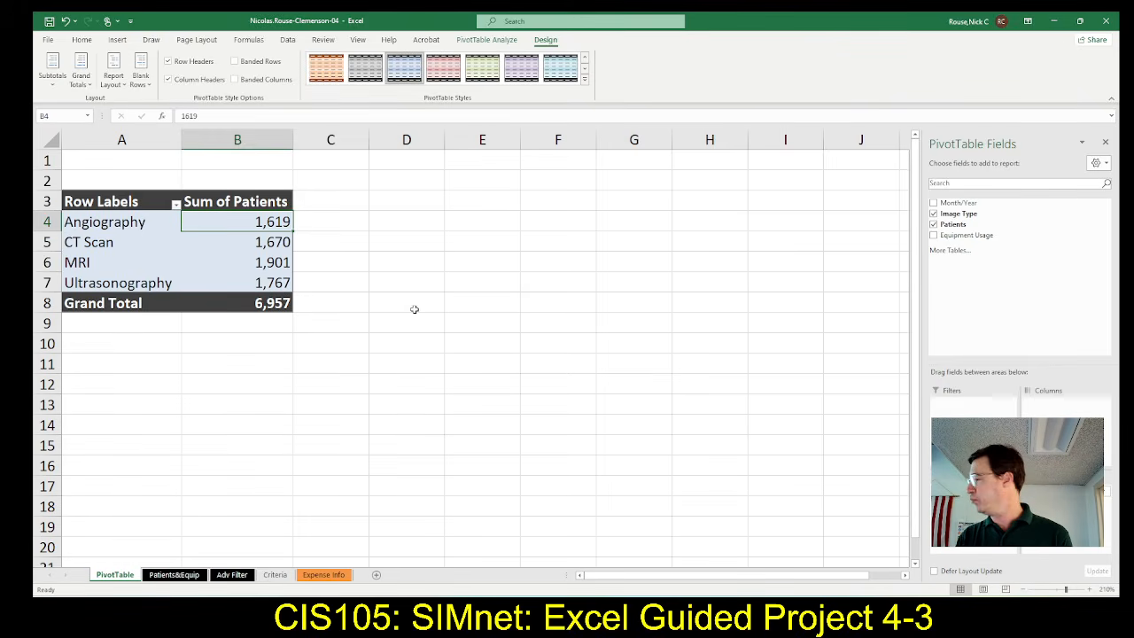
# Check the banding instructions on the SIMnet page, then display Banded Rows and Banded Columns in the Excel PivotTable.
pyautogui.hotkey('alt', 'Tab')
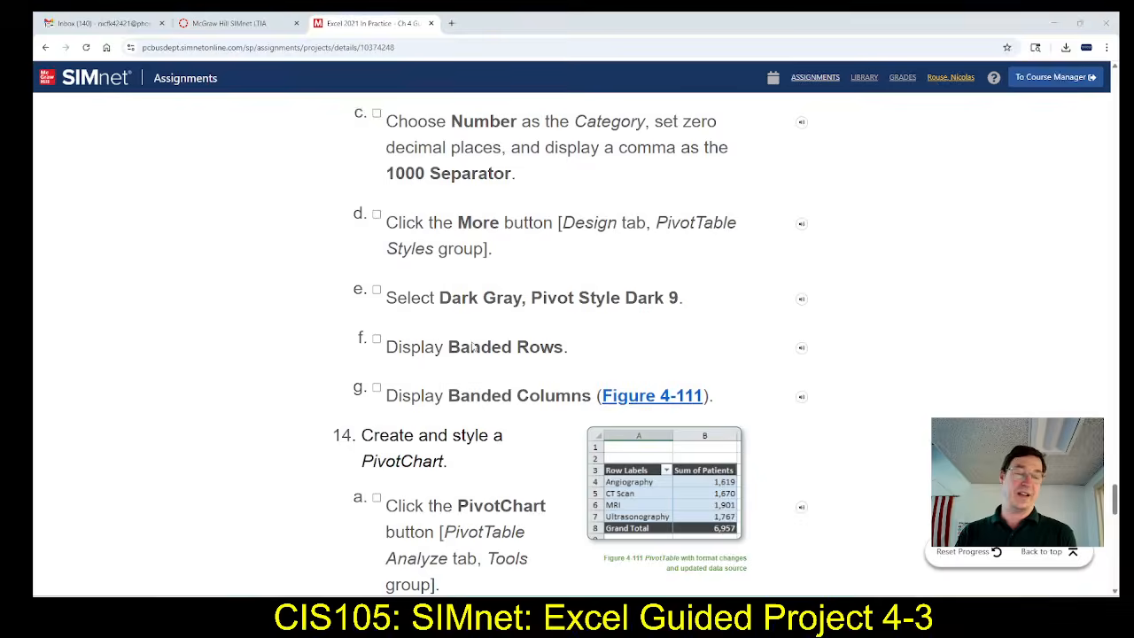
pyautogui.scroll(-1, 420, 354)
pyautogui.scroll(-3, 421, 354)
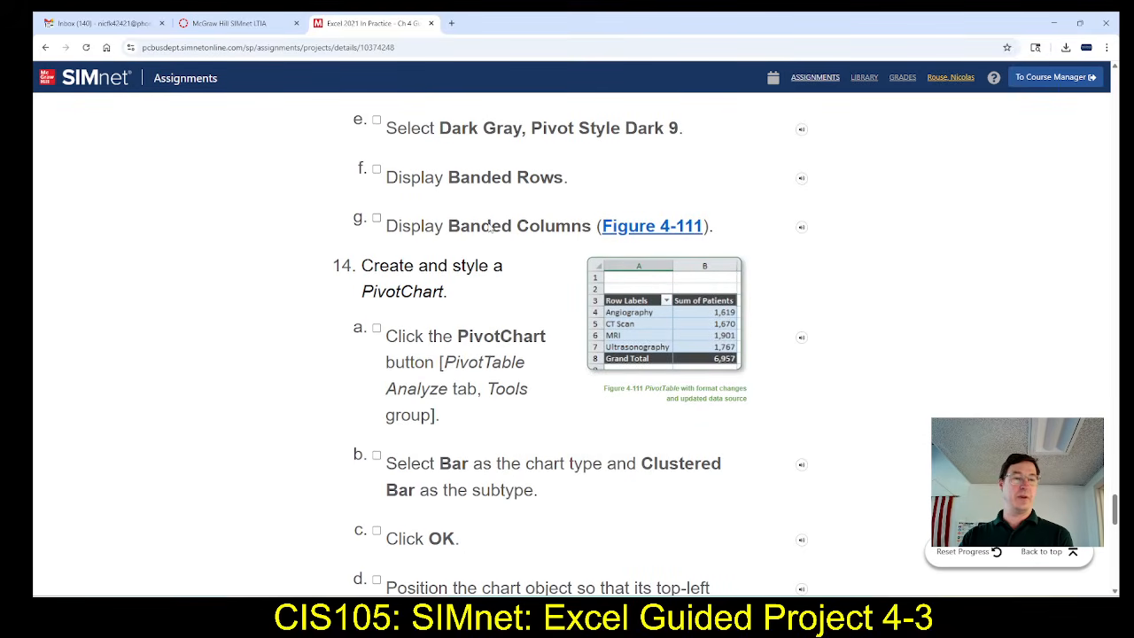
pyautogui.hotkey('alt', 'Tab')
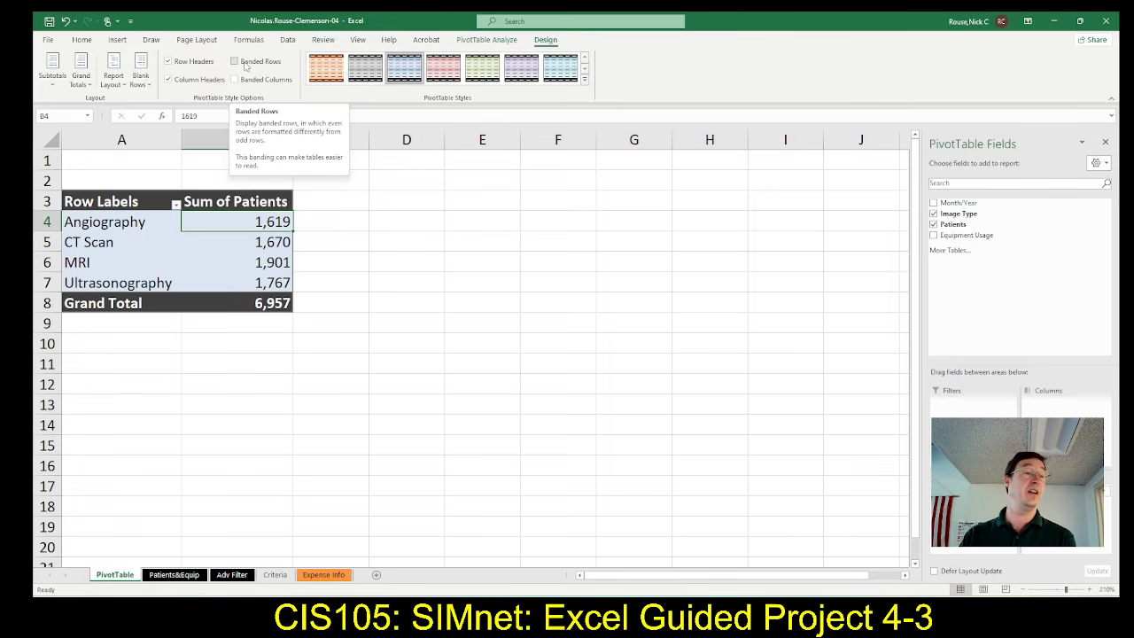
pyautogui.click(235, 64)
pyautogui.click(235, 80)
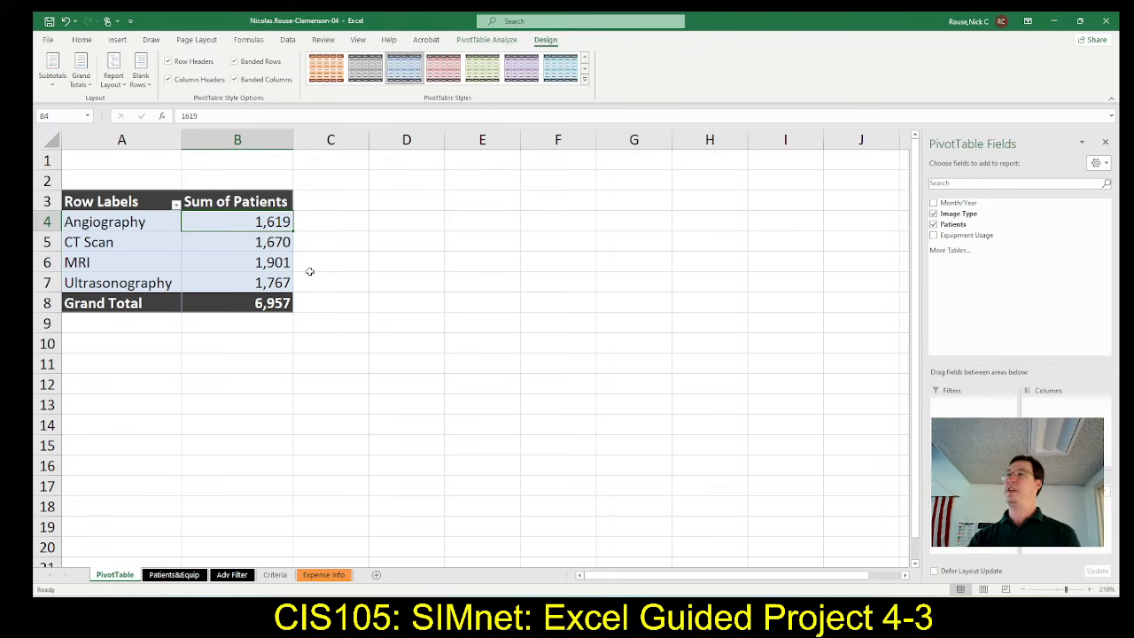
# Read the step 14 PivotChart instructions on the SIMnet page in Chrome and look ahead at the step 15 sorting instructions.
pyautogui.hotkey('alt', 'Tab')
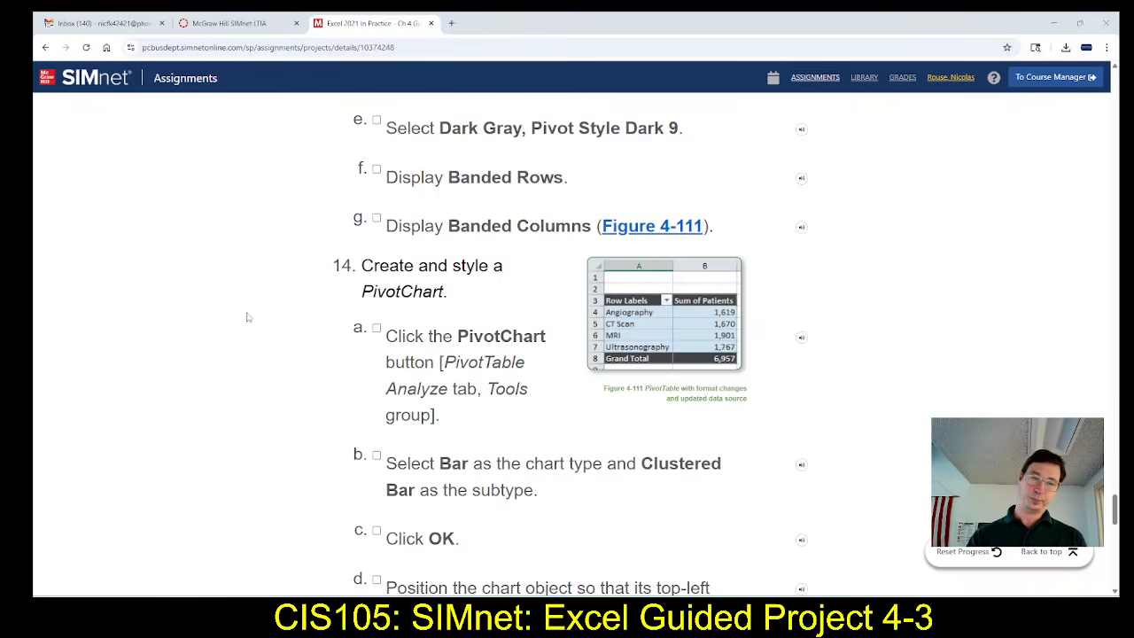
pyautogui.scroll(-1, 405, 346)
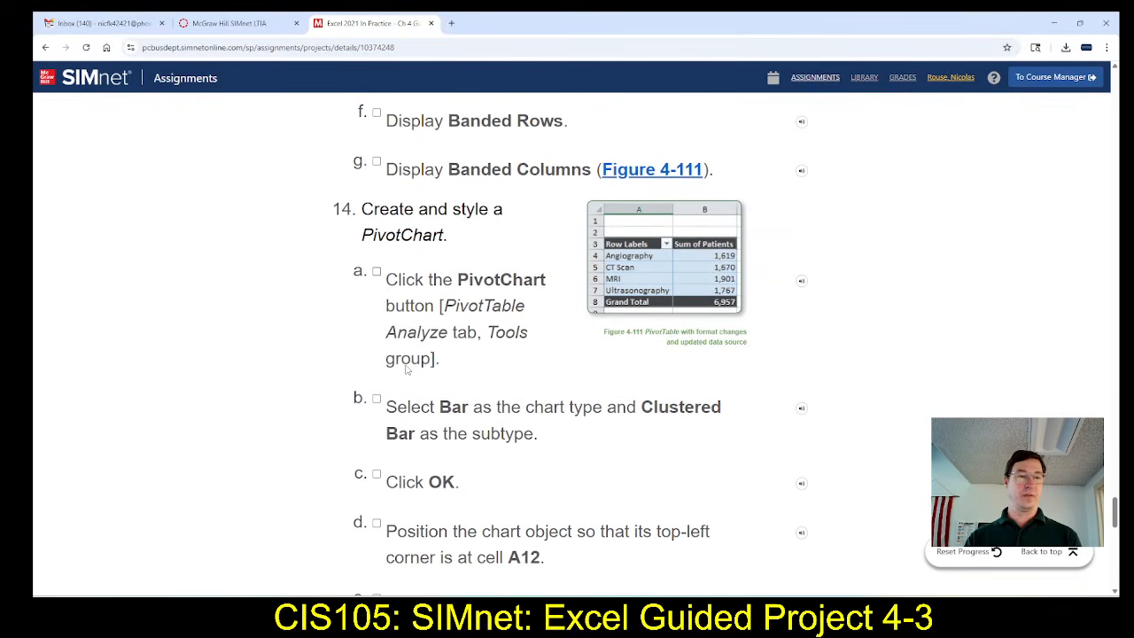
pyautogui.hotkey('alt', 'Tab')
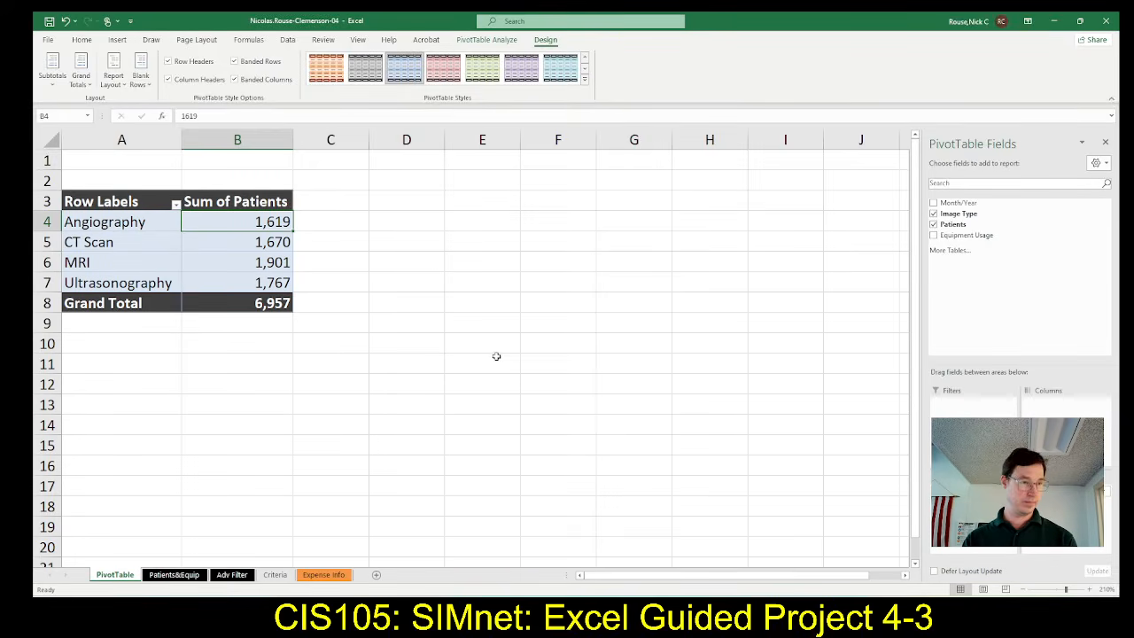
pyautogui.hotkey('alt', 'Tab')
pyautogui.scroll(-1, 498, 248)
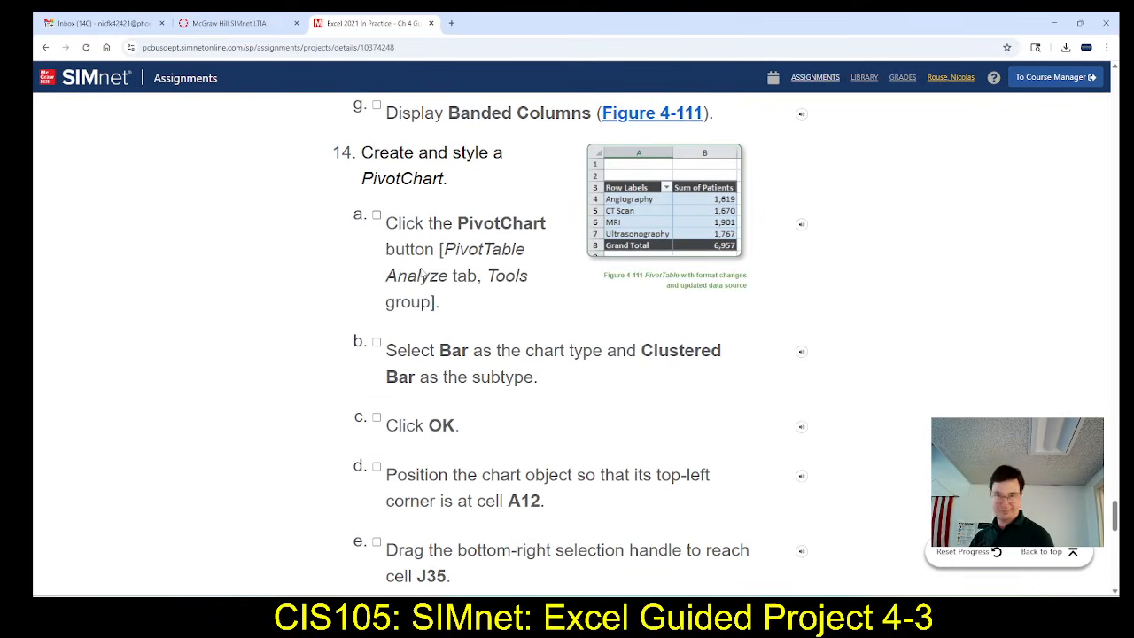
pyautogui.scroll(-7, 396, 327)
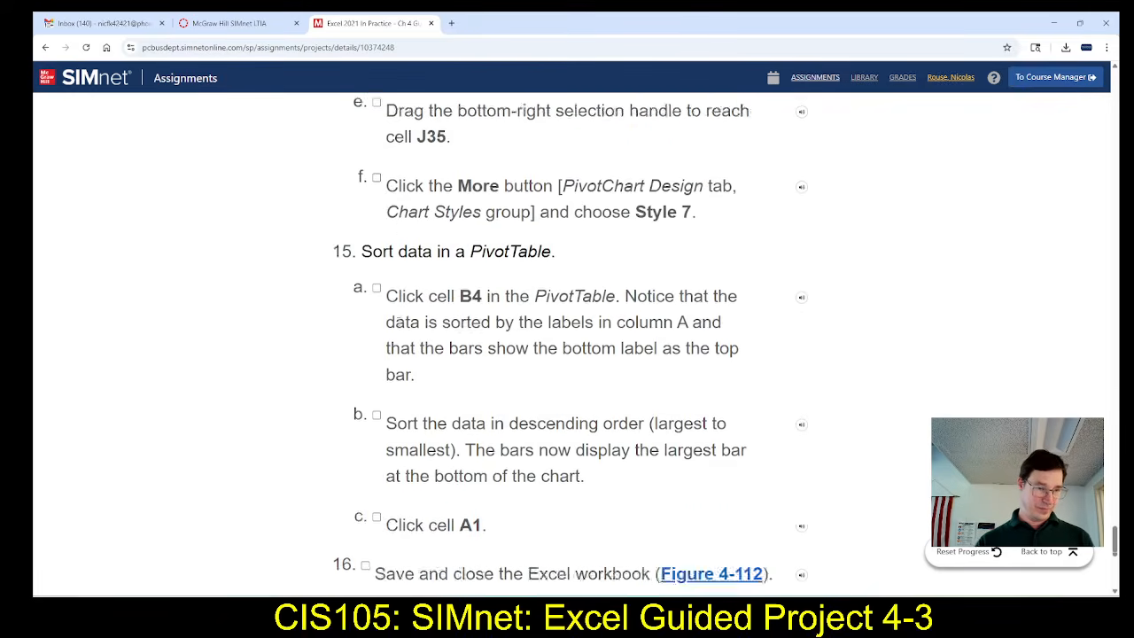
pyautogui.scroll(2, 398, 327)
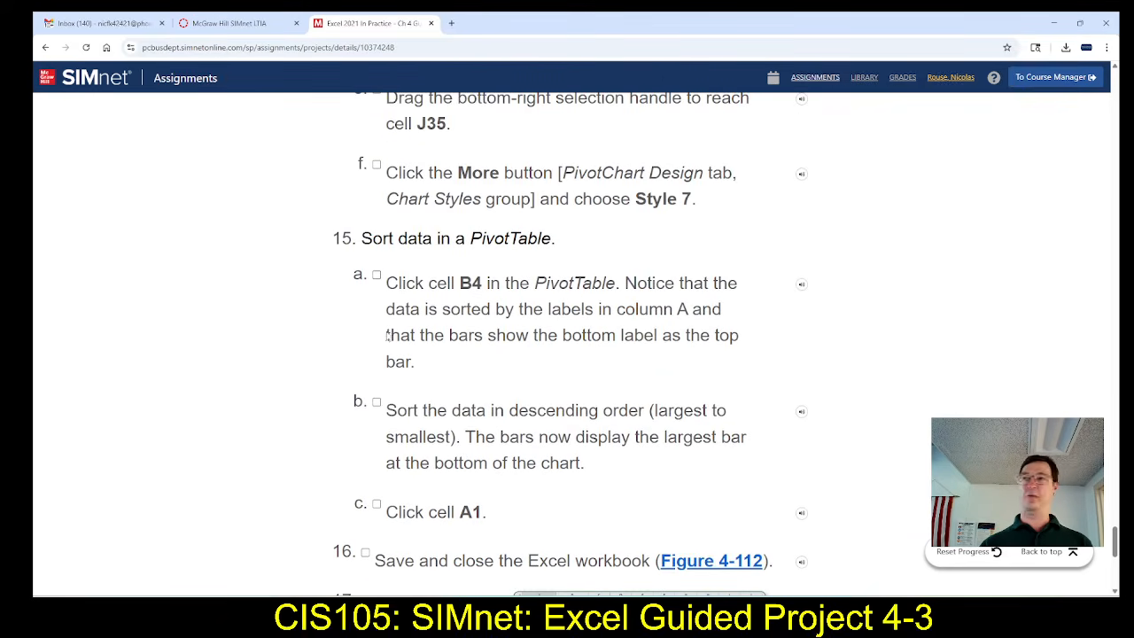
pyautogui.scroll(4, 401, 357)
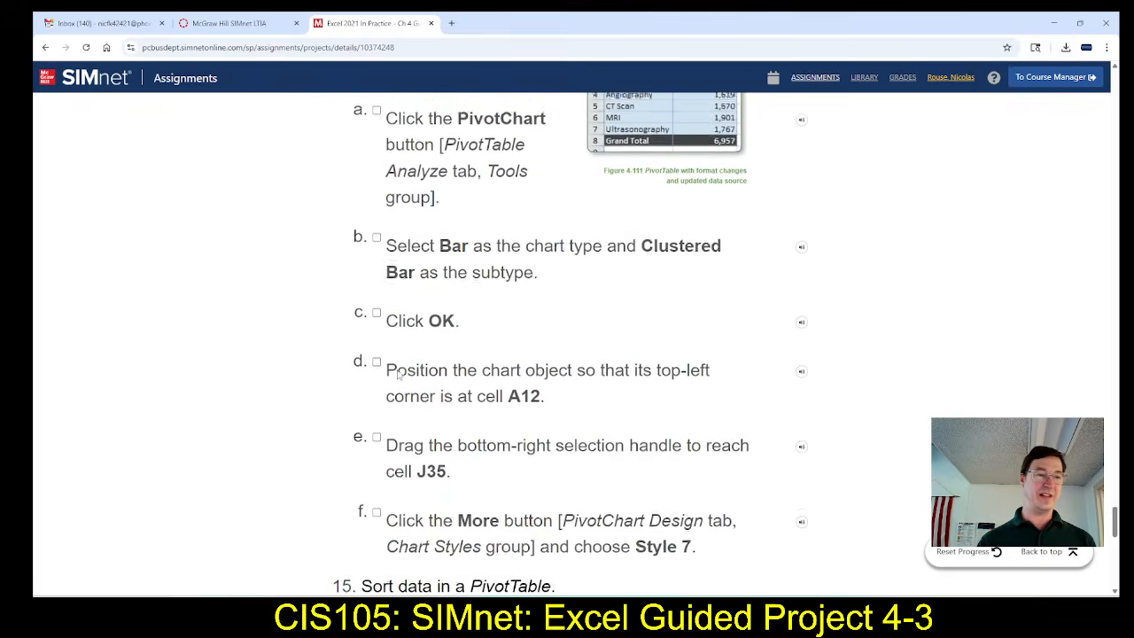
pyautogui.scroll(1, 399, 375)
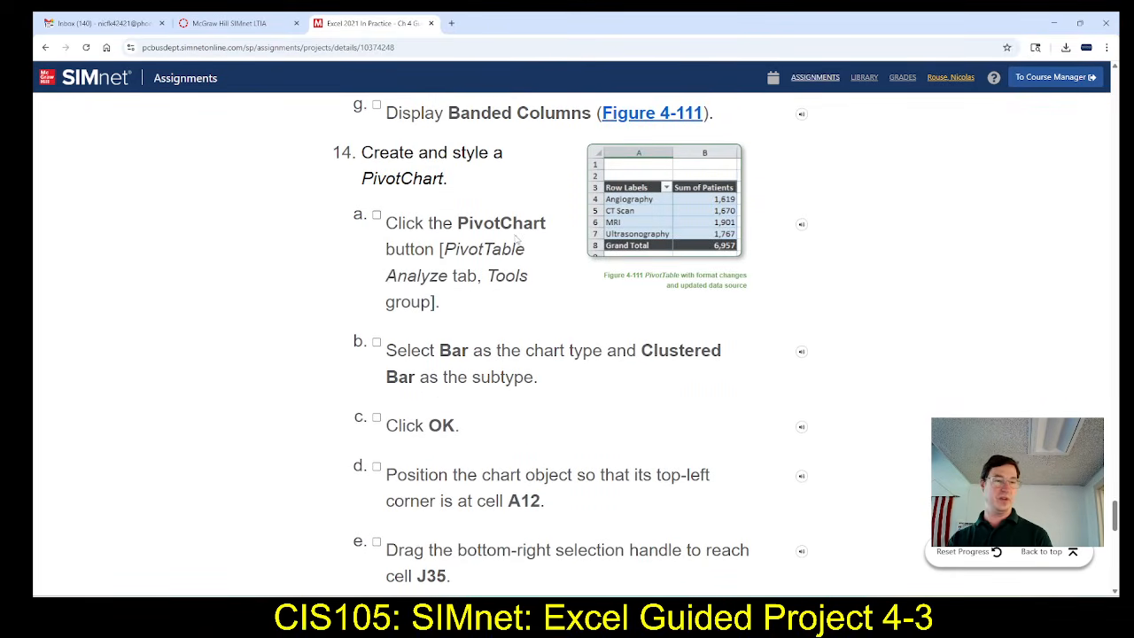
# Switch to Excel and insert a Clustered Bar PivotChart from the PivotTable, checking the chart type in the SIMnet instructions in Chrome.
pyautogui.hotkey('alt', 'Tab')
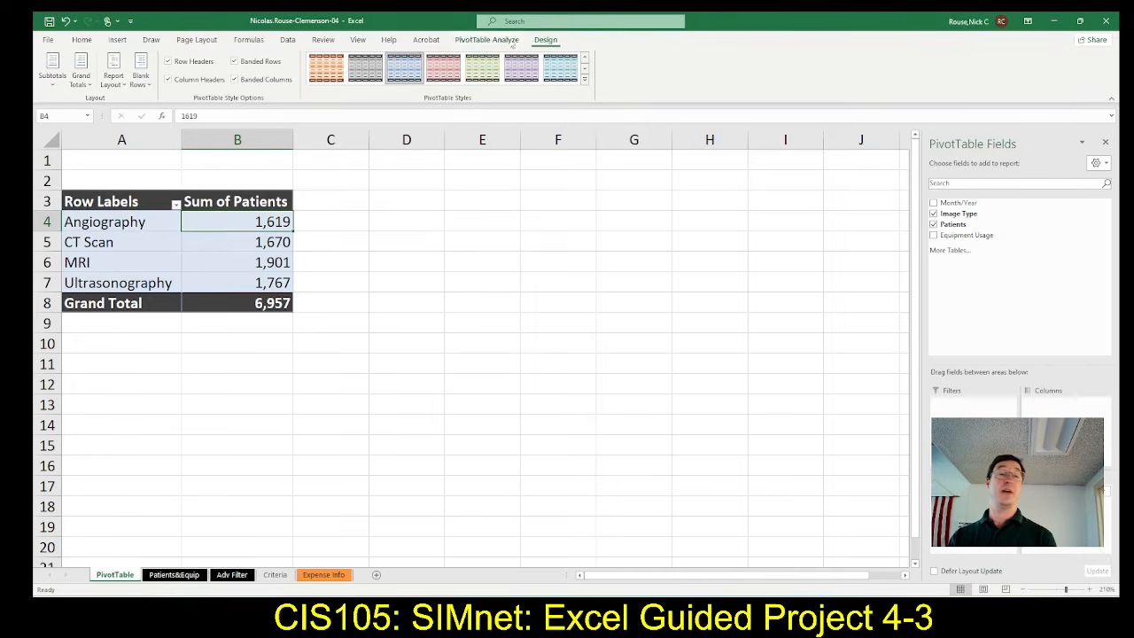
pyautogui.click(493, 39)
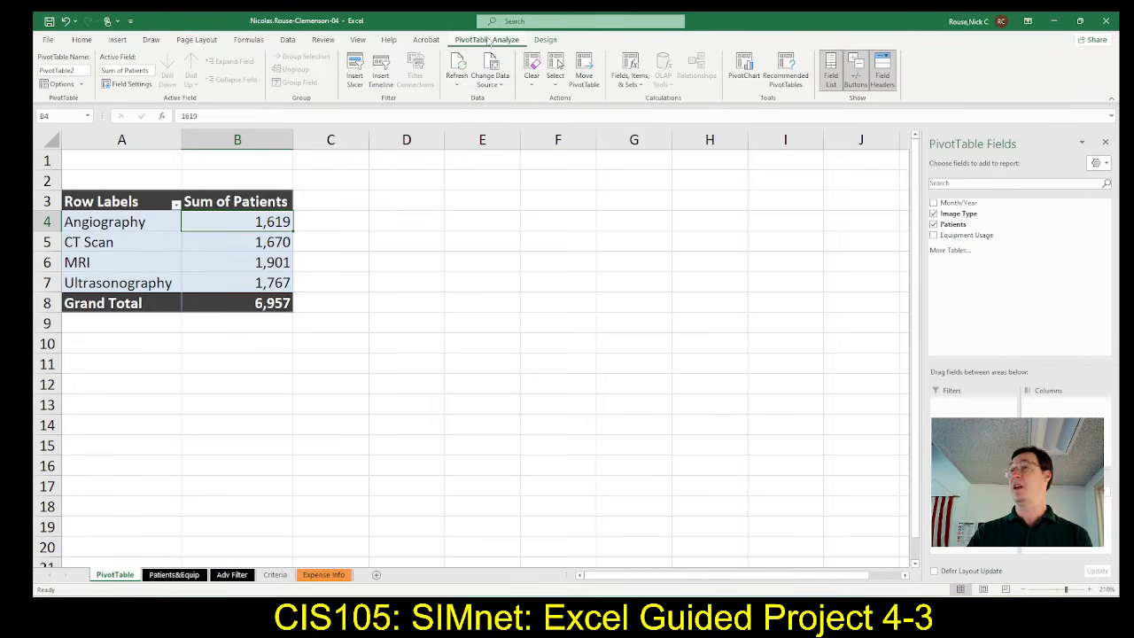
pyautogui.click(745, 70)
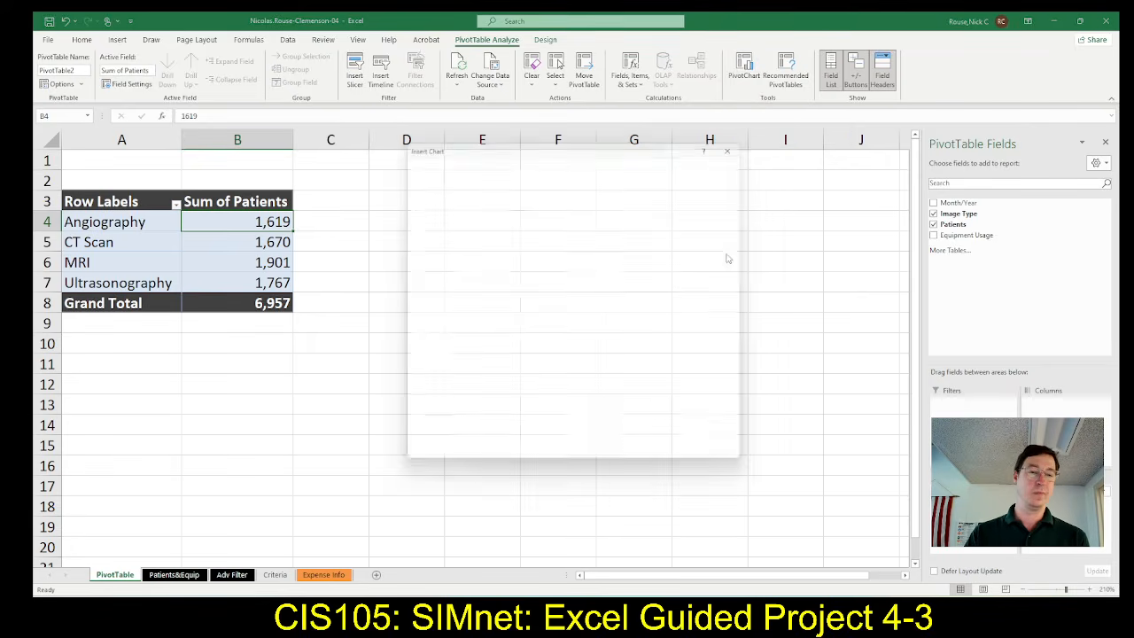
pyautogui.hotkey('alt', 'Tab')
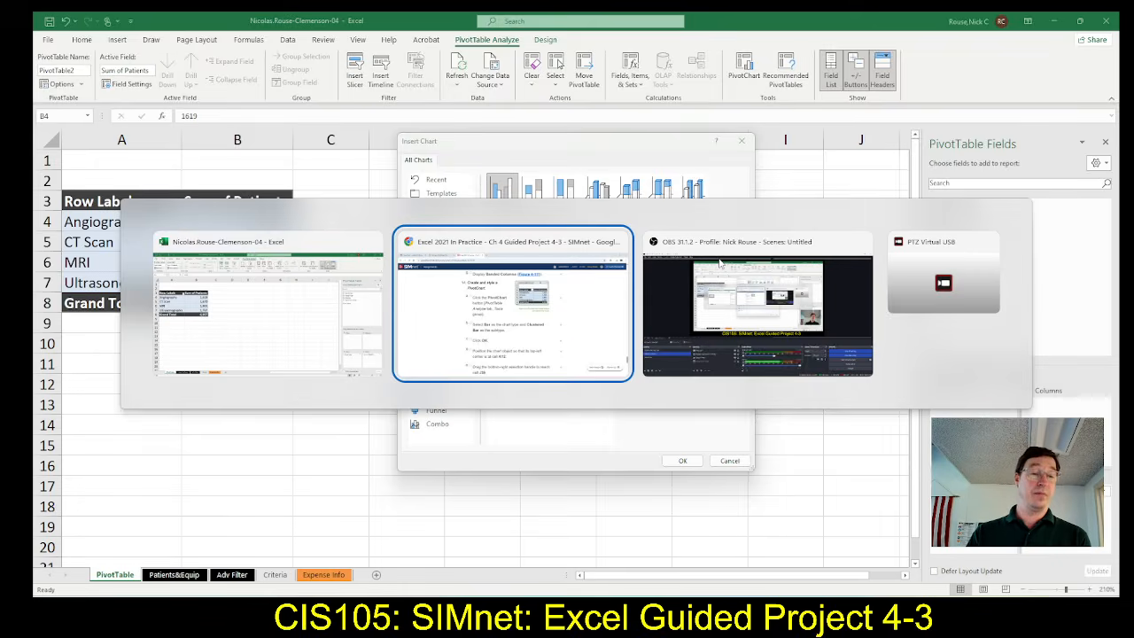
pyautogui.scroll(-2, 481, 344)
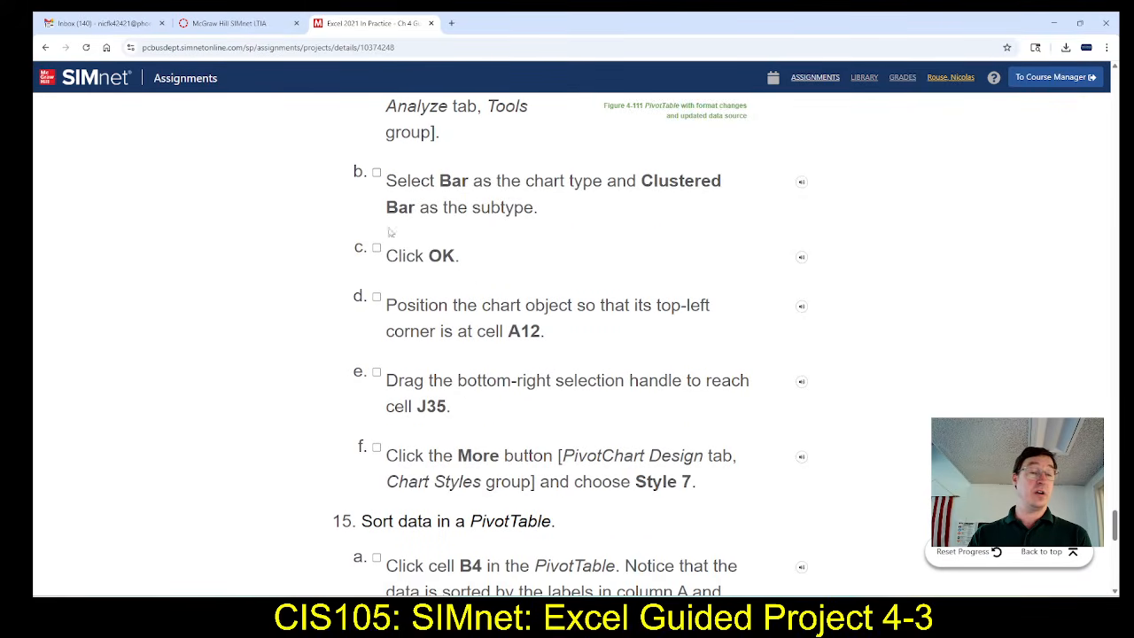
pyautogui.hotkey('alt', 'Tab')
pyautogui.click(418, 160)
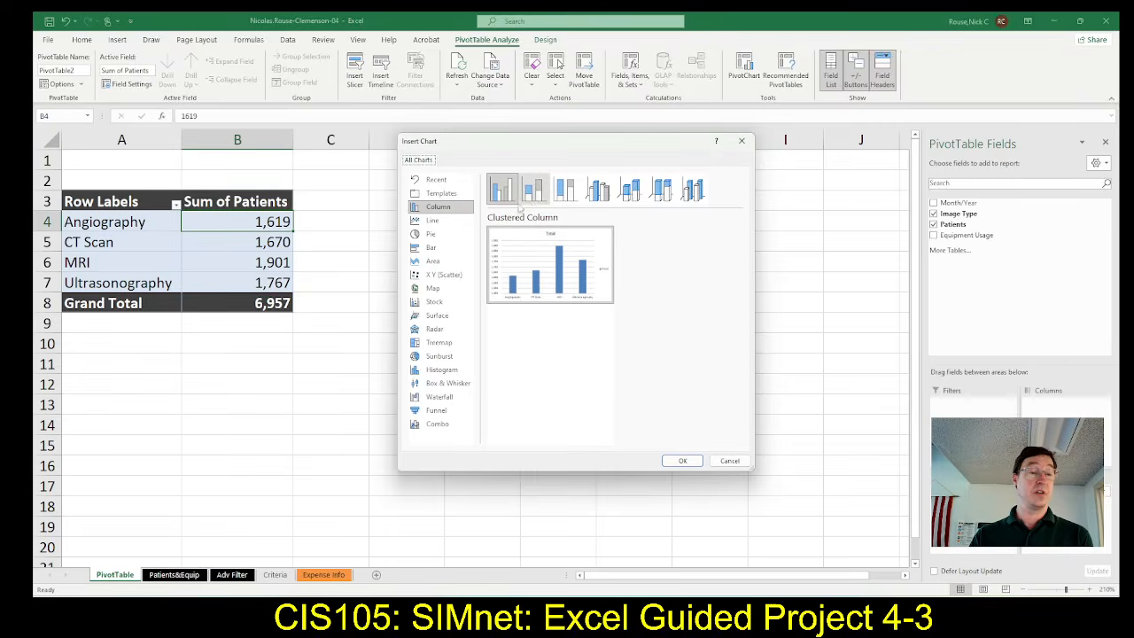
pyautogui.click(431, 248)
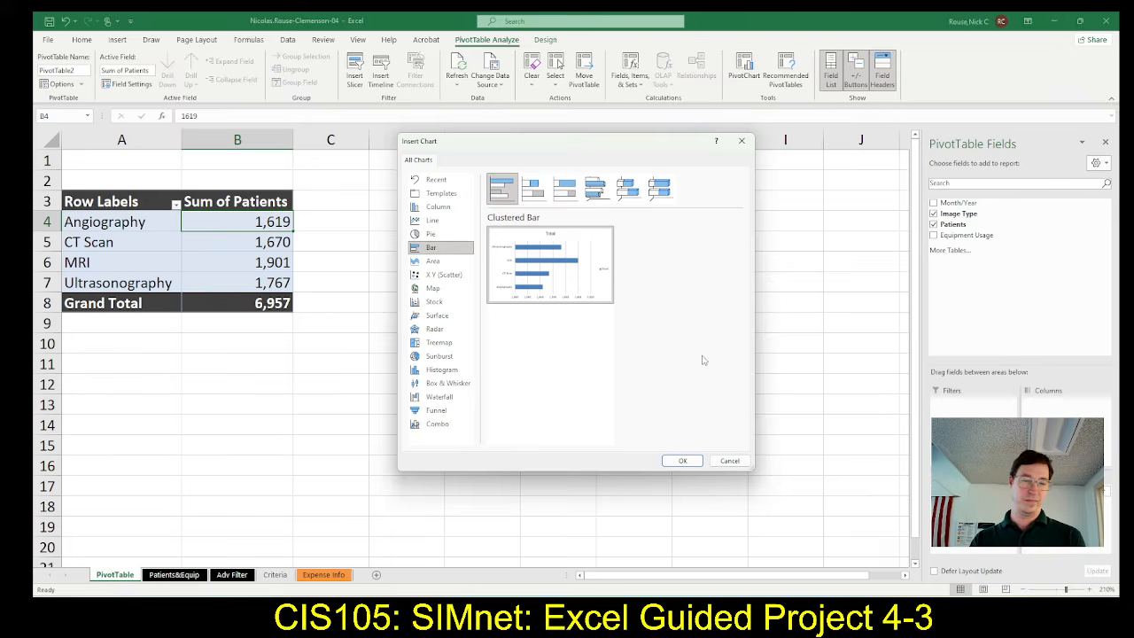
pyautogui.click(680, 461)
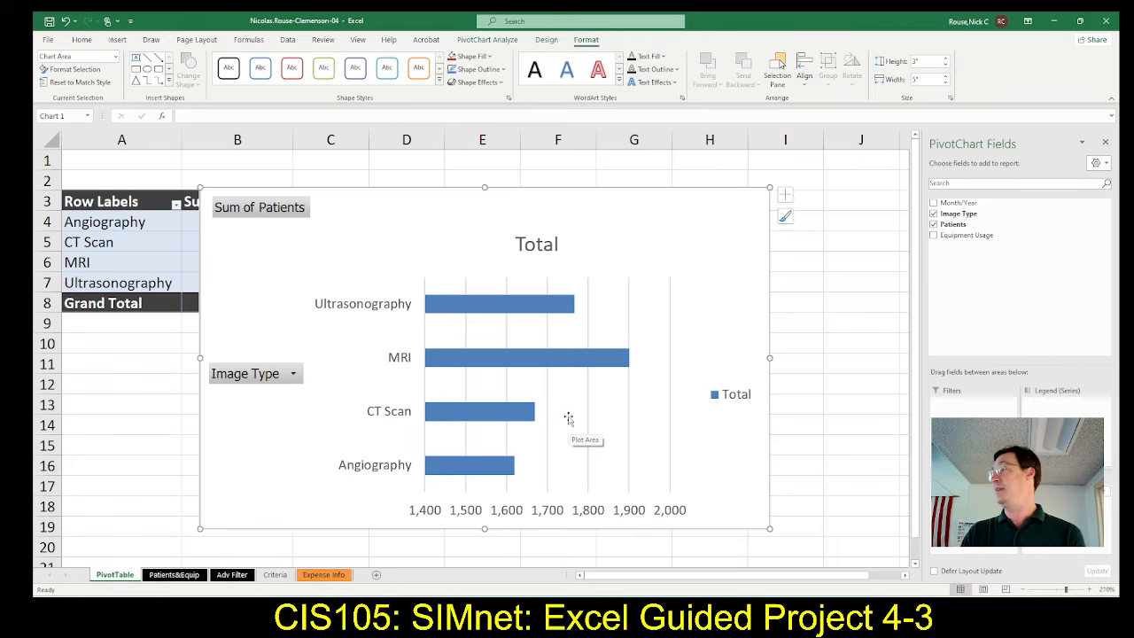
# Check the chart placement instructions on the SIMnet page, then move the Excel PivotChart so its top-left corner sits at cell A12.
pyautogui.hotkey('alt', 'Tab')
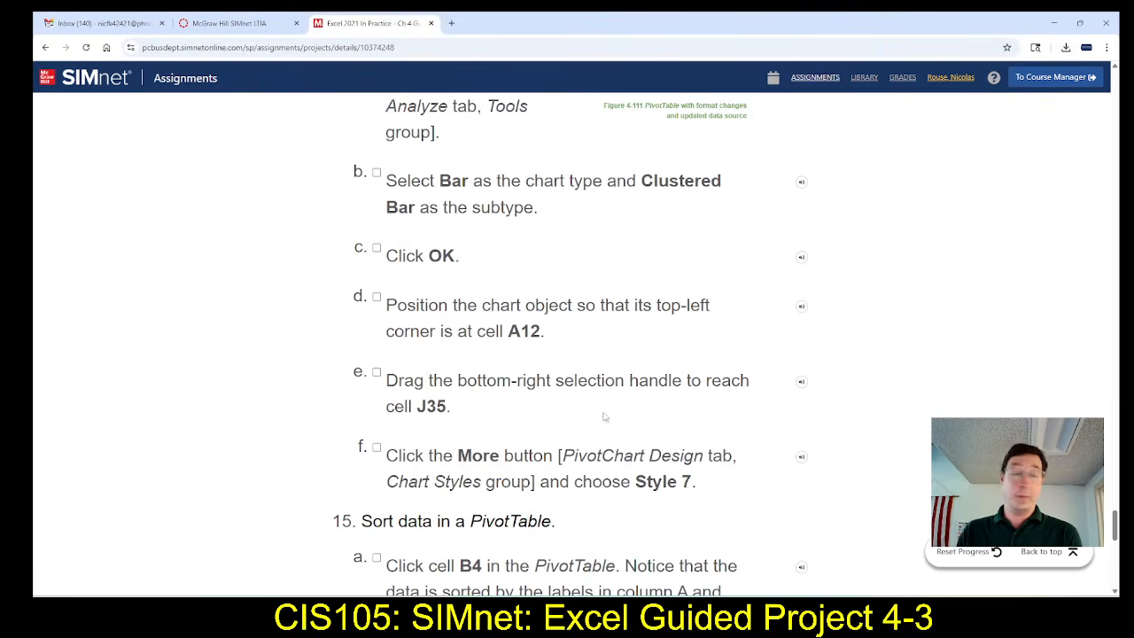
pyautogui.scroll(-1, 546, 395)
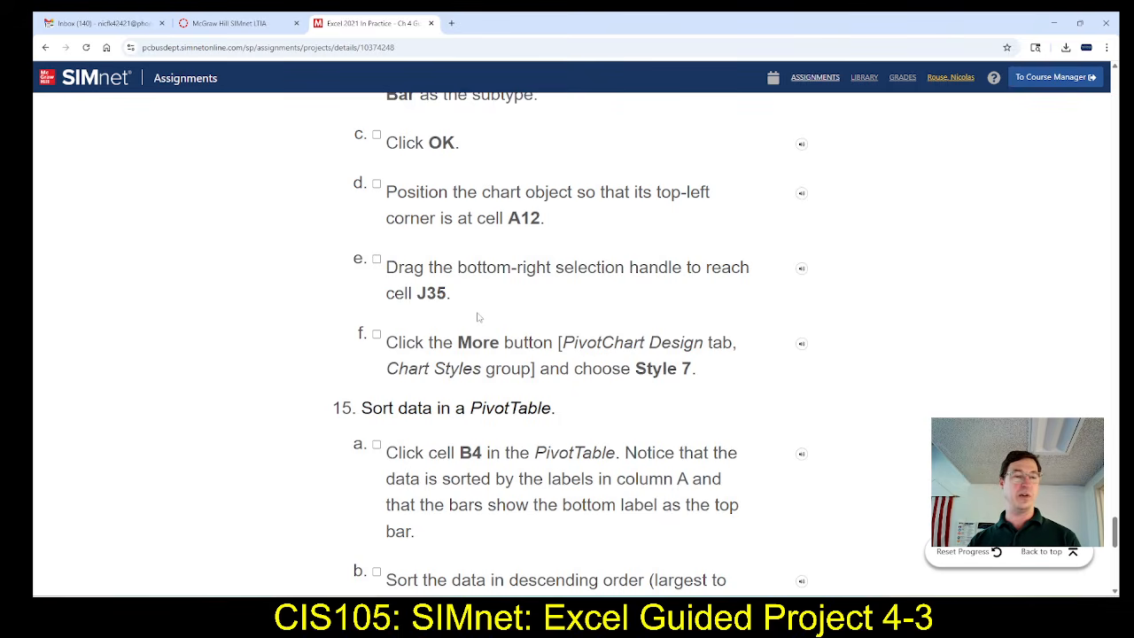
pyautogui.hotkey('alt', 'Tab')
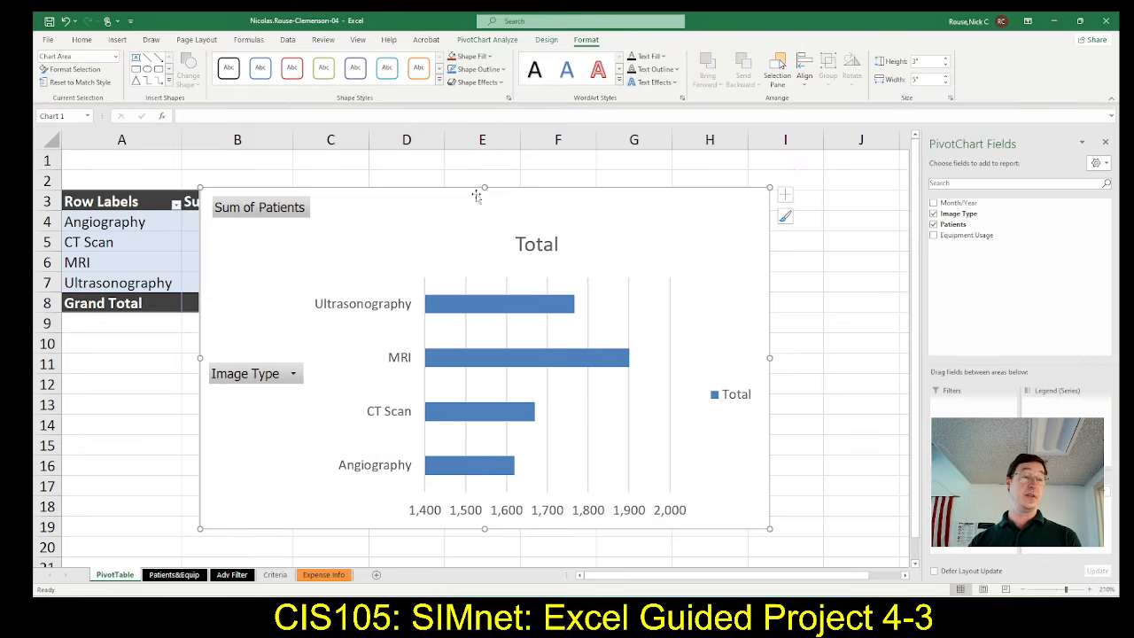
pyautogui.moveTo(326, 210); pyautogui.dragTo(196, 399)
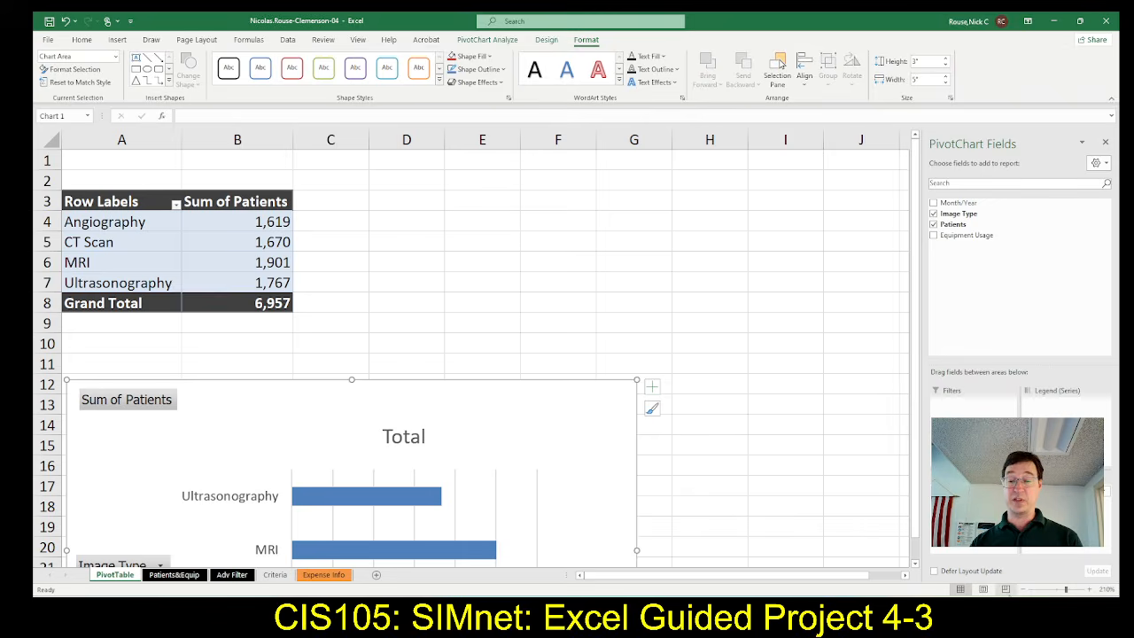
# Enlarge the PivotChart from its bottom-right corner so that it reaches cell J35.
pyautogui.click(1023, 589)
pyautogui.click(1023, 589)
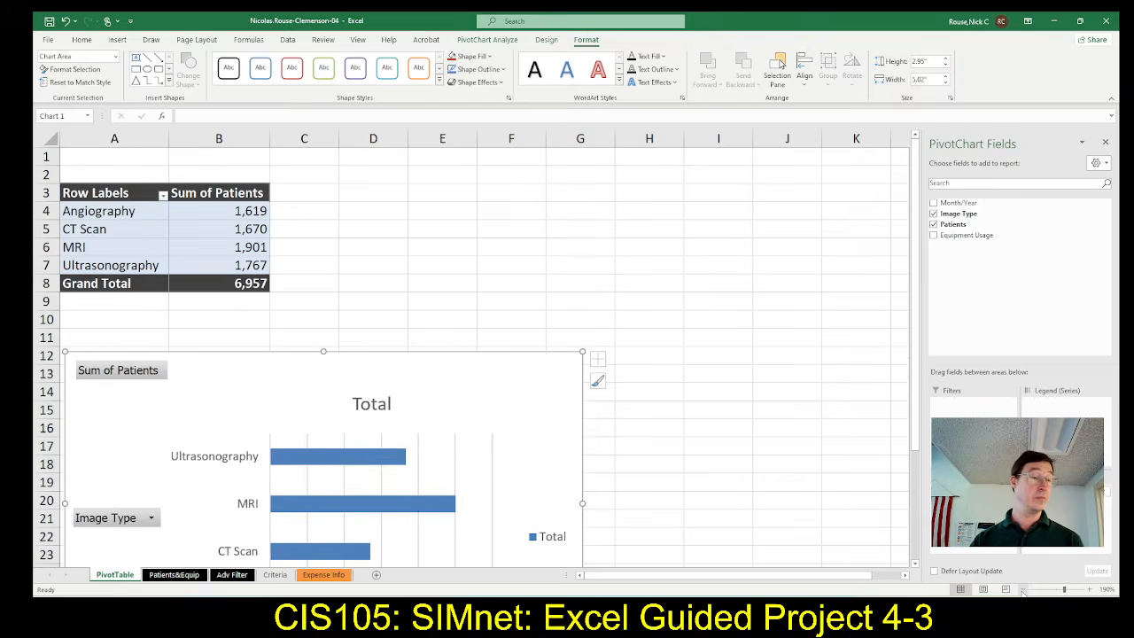
pyautogui.click(1023, 589)
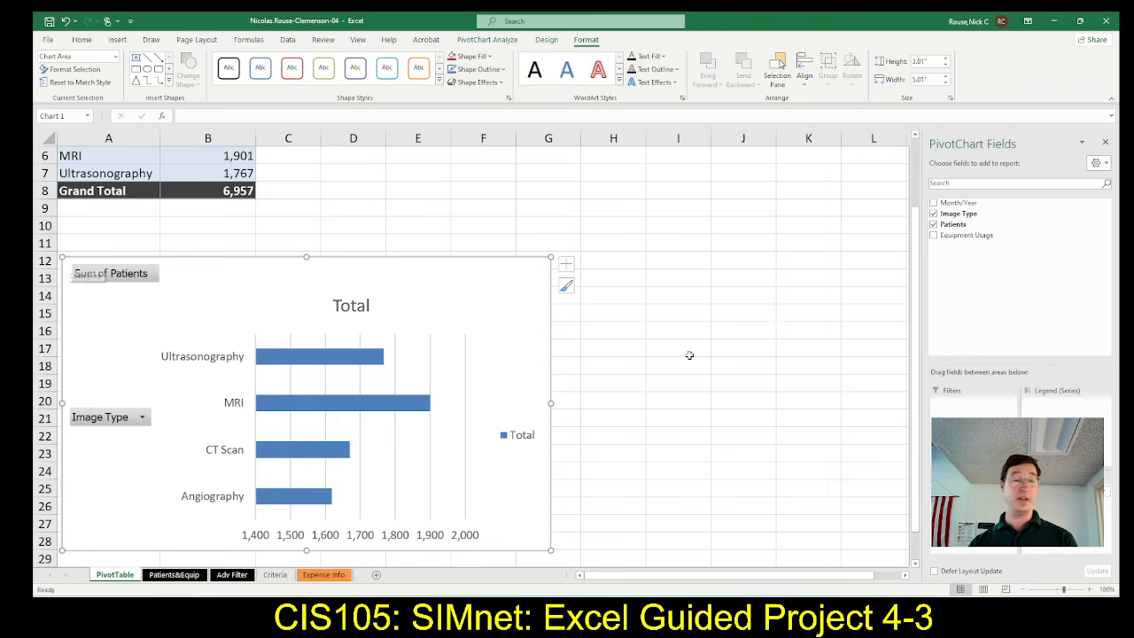
pyautogui.scroll(-1, 688, 354)
pyautogui.scroll(-1, 693, 361)
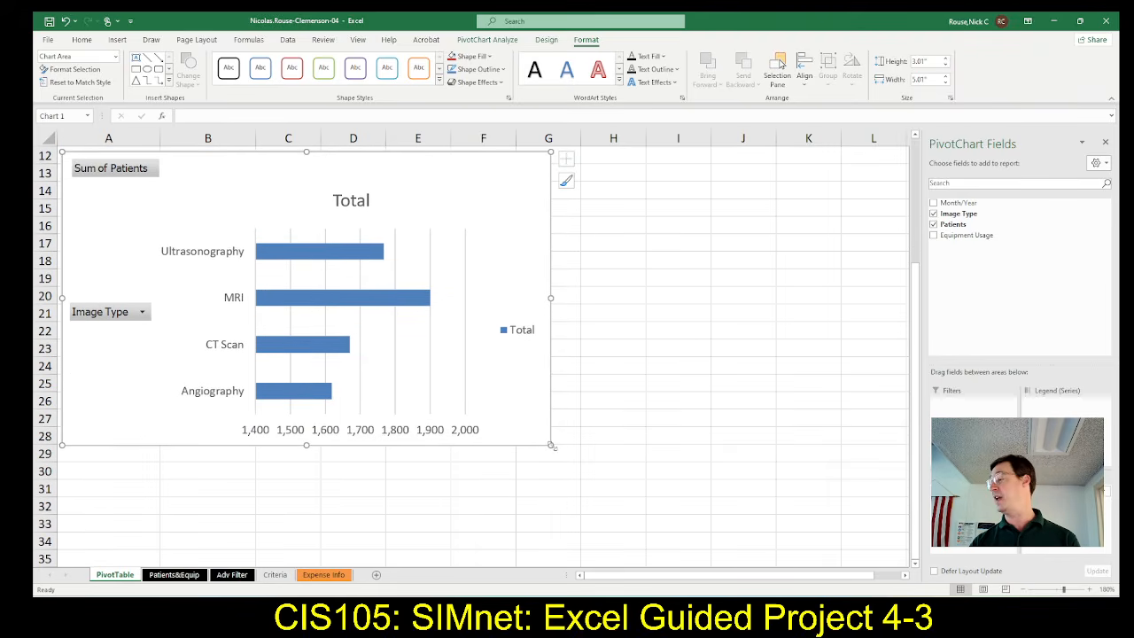
pyautogui.moveTo(550, 445); pyautogui.dragTo(746, 558)
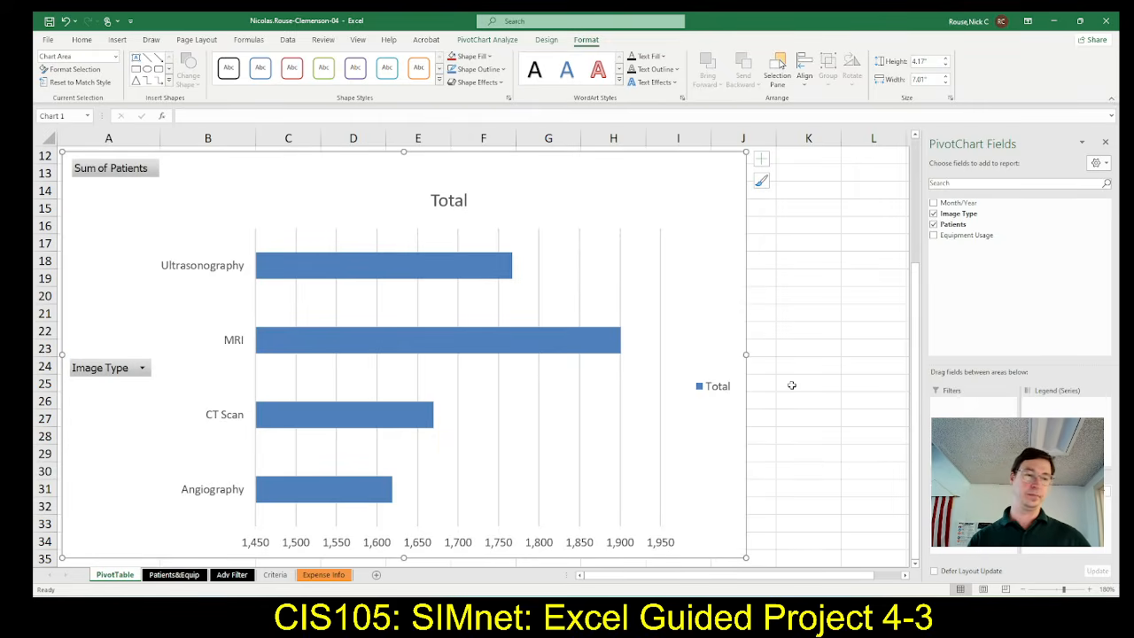
pyautogui.scroll(-2, 806, 384)
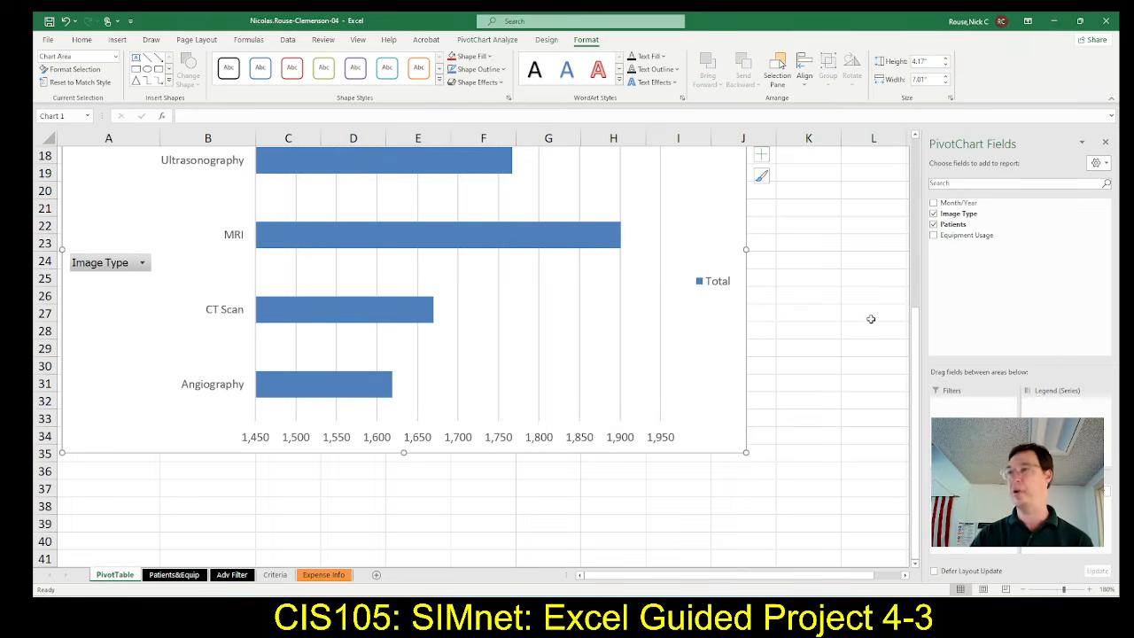
# Read the chart style instruction on the SIMnet page in Chrome, then apply Style 7 to the PivotChart in Excel.
pyautogui.hotkey('alt', 'Tab')
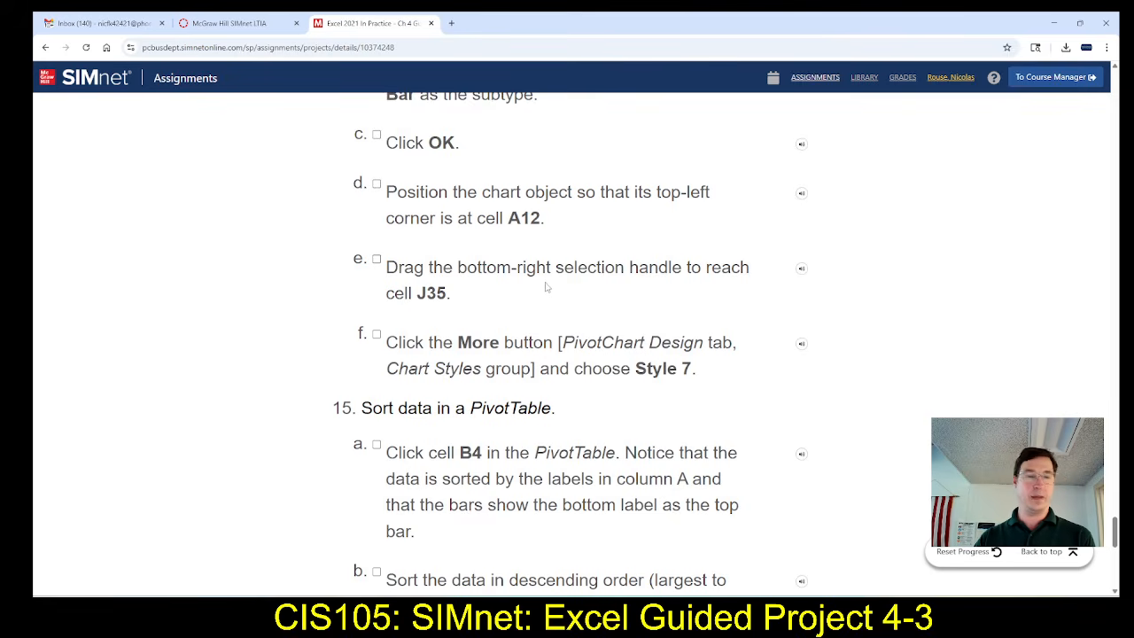
pyautogui.scroll(-1, 549, 288)
pyautogui.scroll(-1, 549, 283)
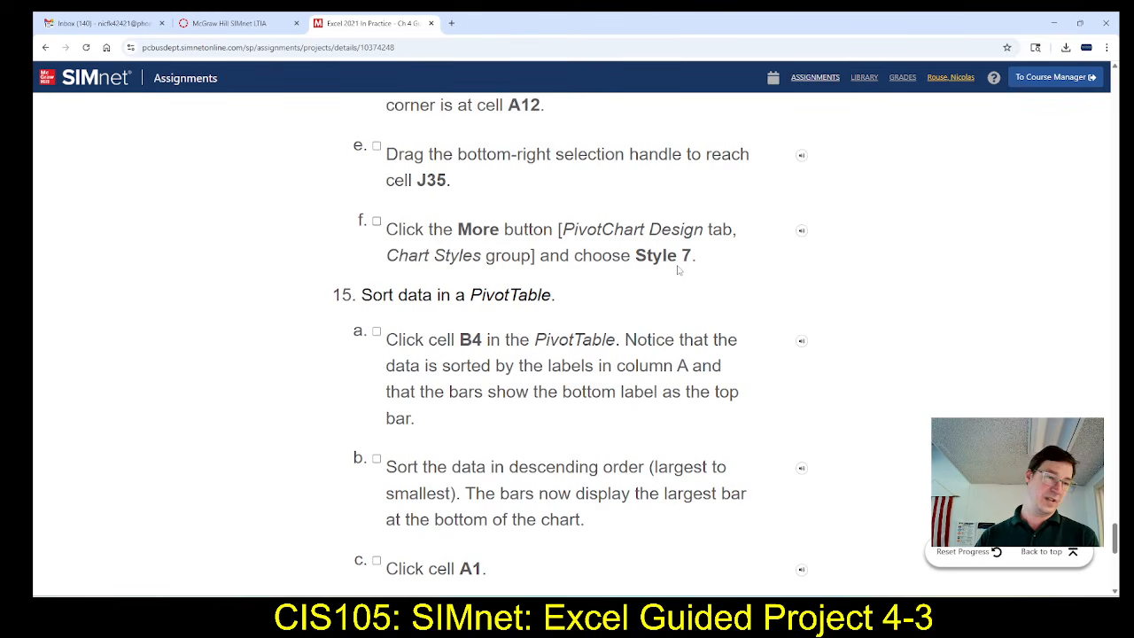
pyautogui.hotkey('alt', 'Tab')
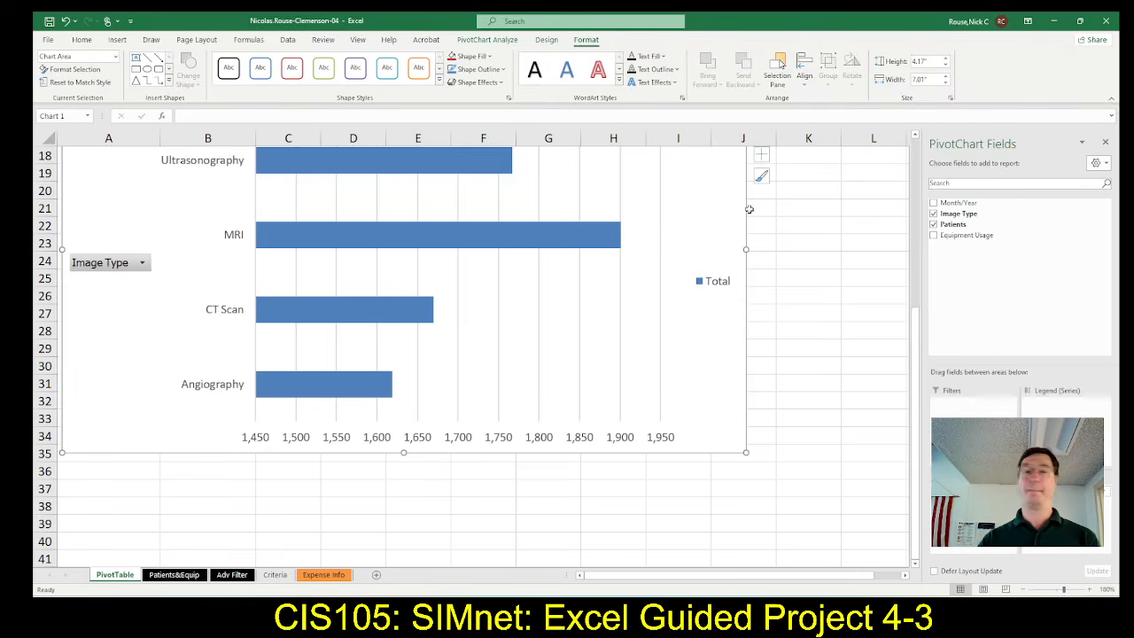
pyautogui.click(547, 40)
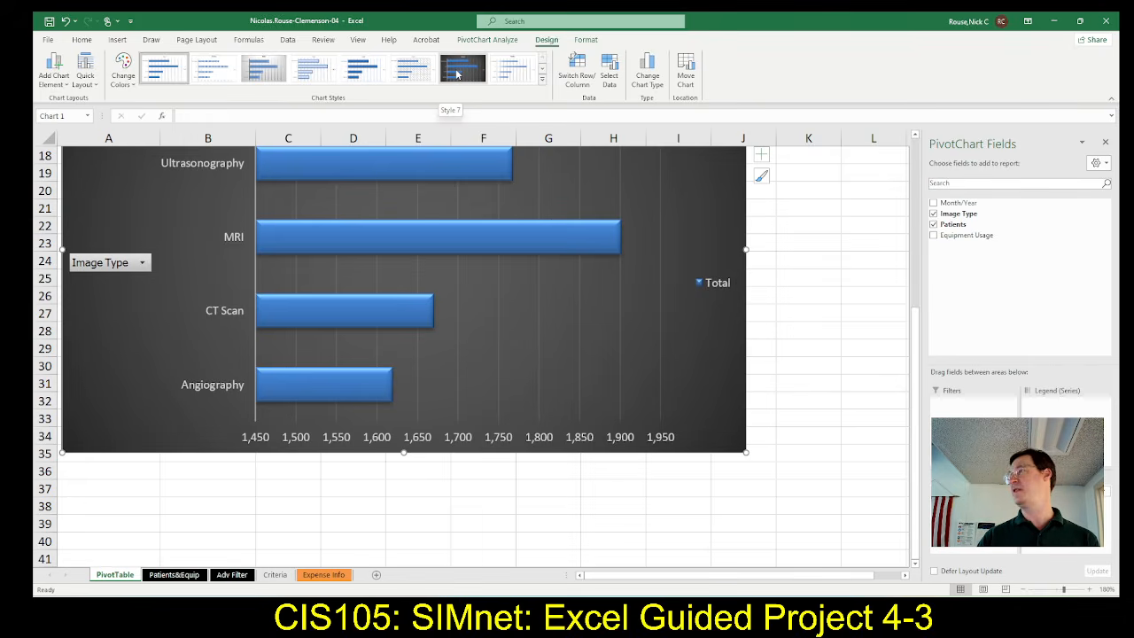
pyautogui.click(457, 74)
pyautogui.scroll(3, 599, 327)
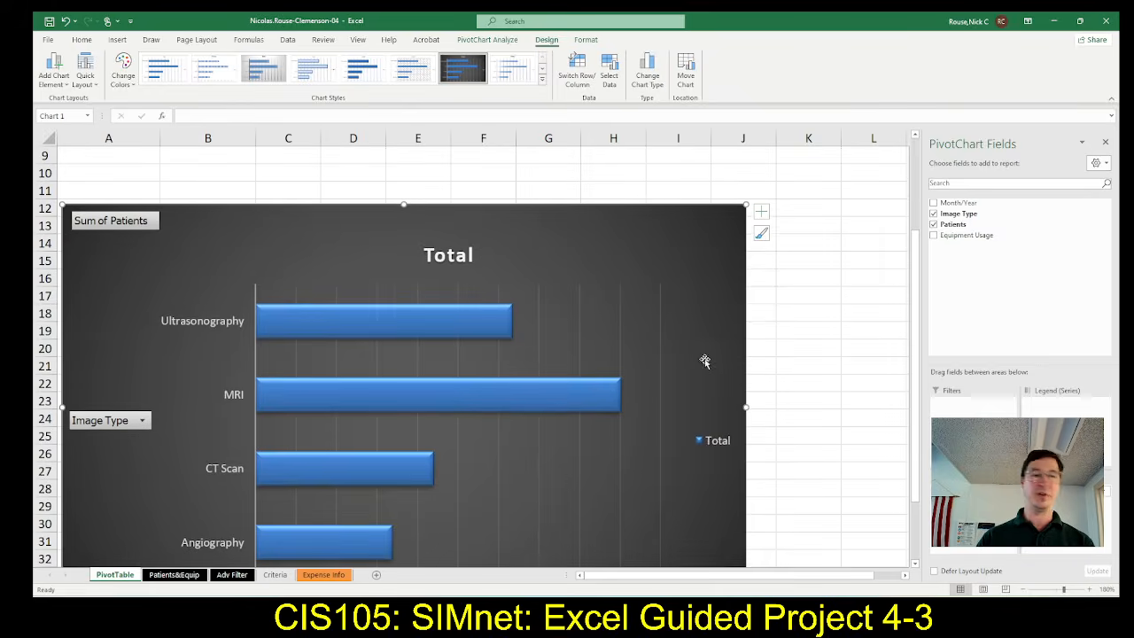
pyautogui.scroll(-1, 709, 358)
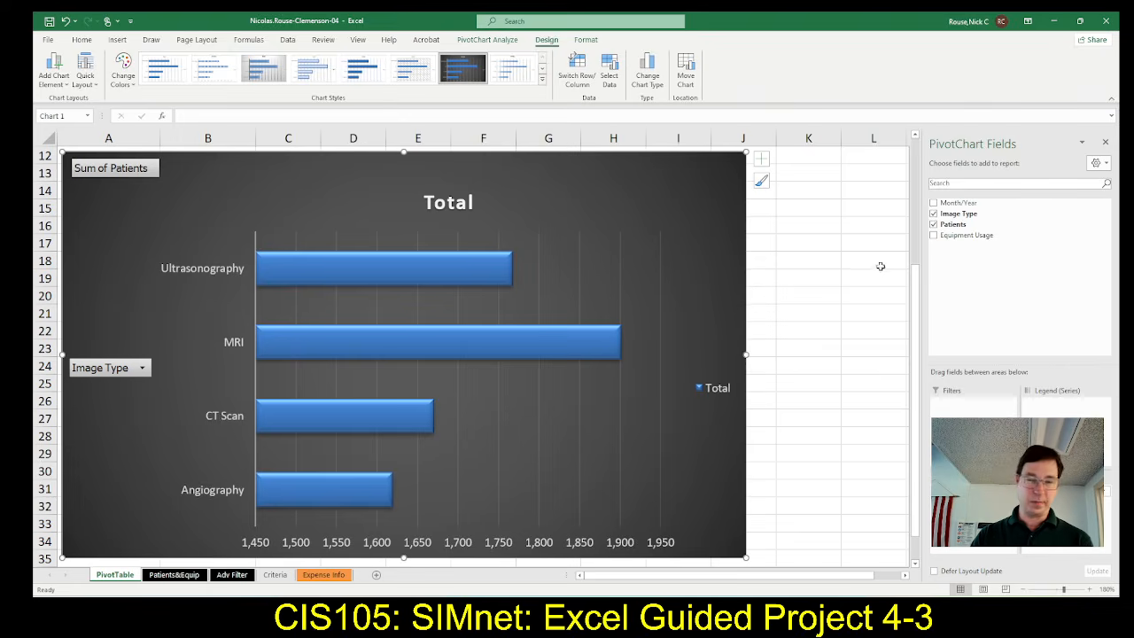
# Follow the step 15 instructions on the SIMnet page and sort the Excel PivotTable's Sum of Patients from largest to smallest, starting from cell B4.
pyautogui.click(1022, 588)
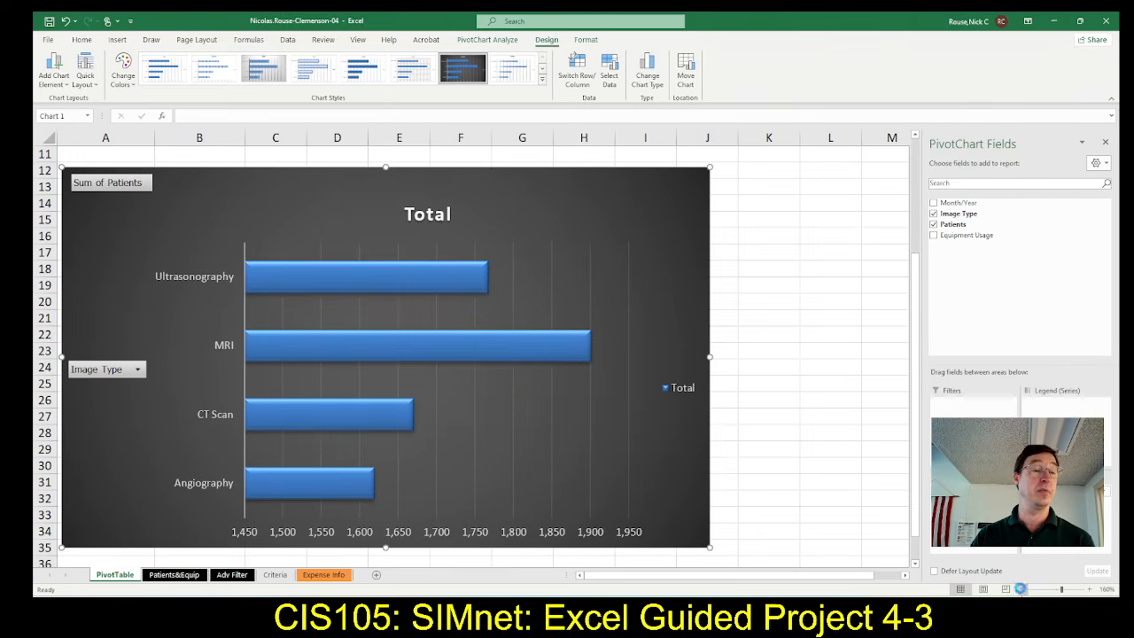
pyautogui.click(1020, 589)
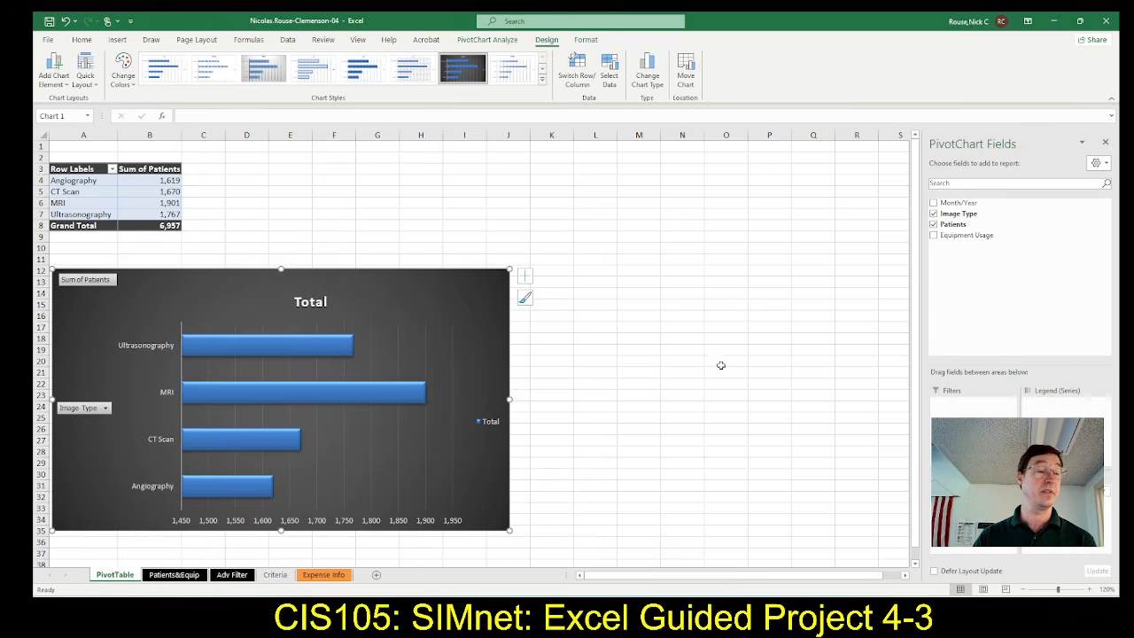
pyautogui.hotkey('alt', 'Tab')
pyautogui.scroll(-1, 699, 328)
pyautogui.scroll(-1, 701, 330)
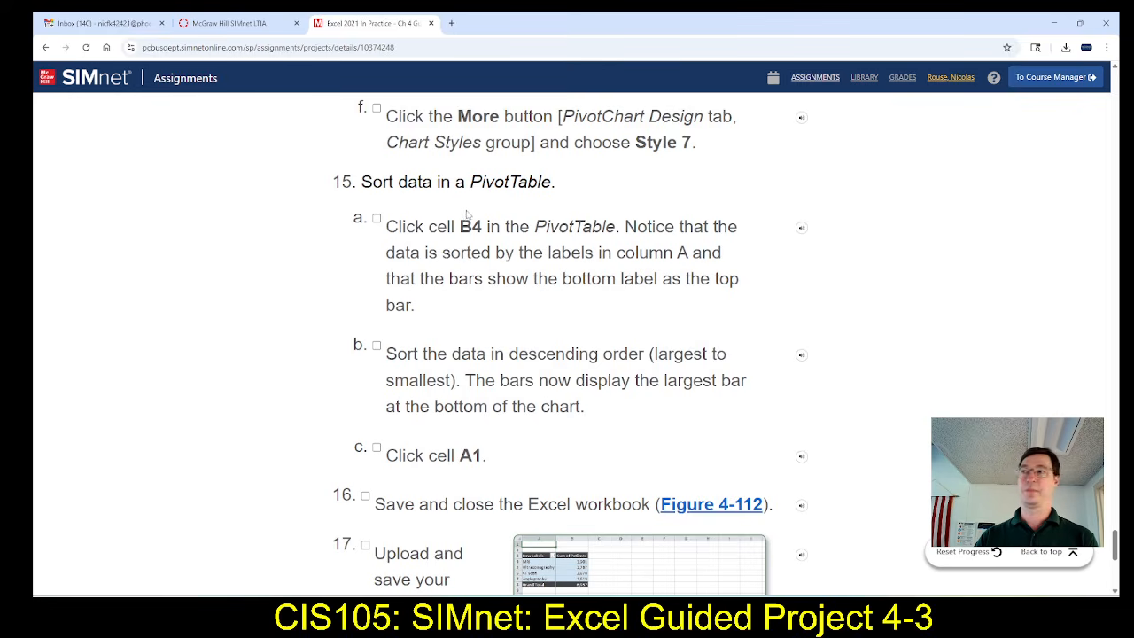
pyautogui.hotkey('alt', 'Tab')
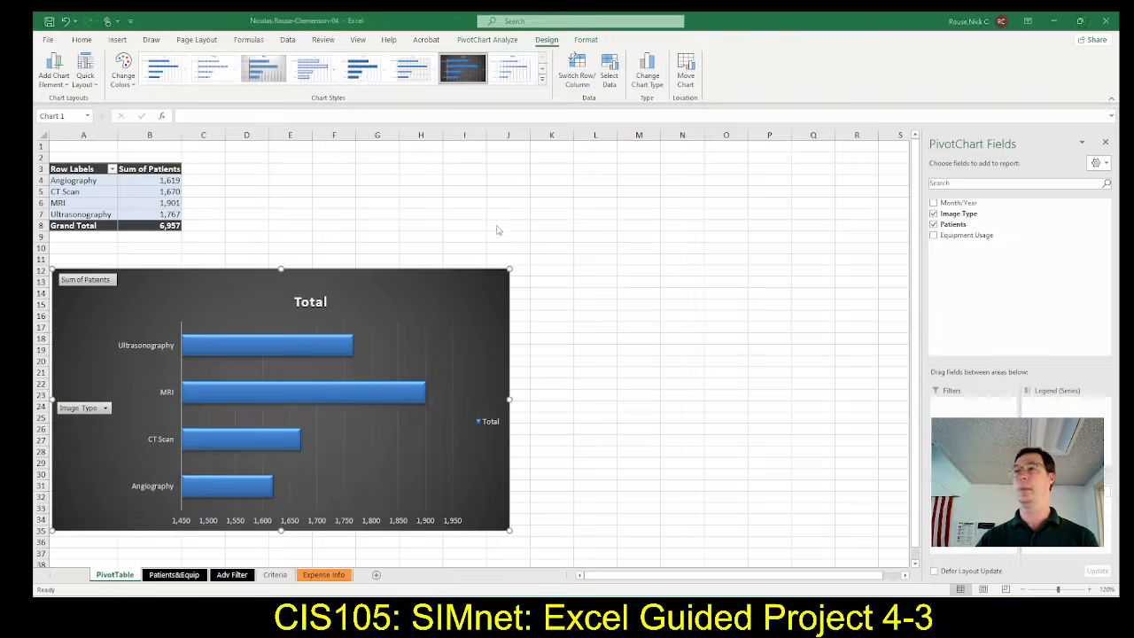
pyautogui.click(157, 179)
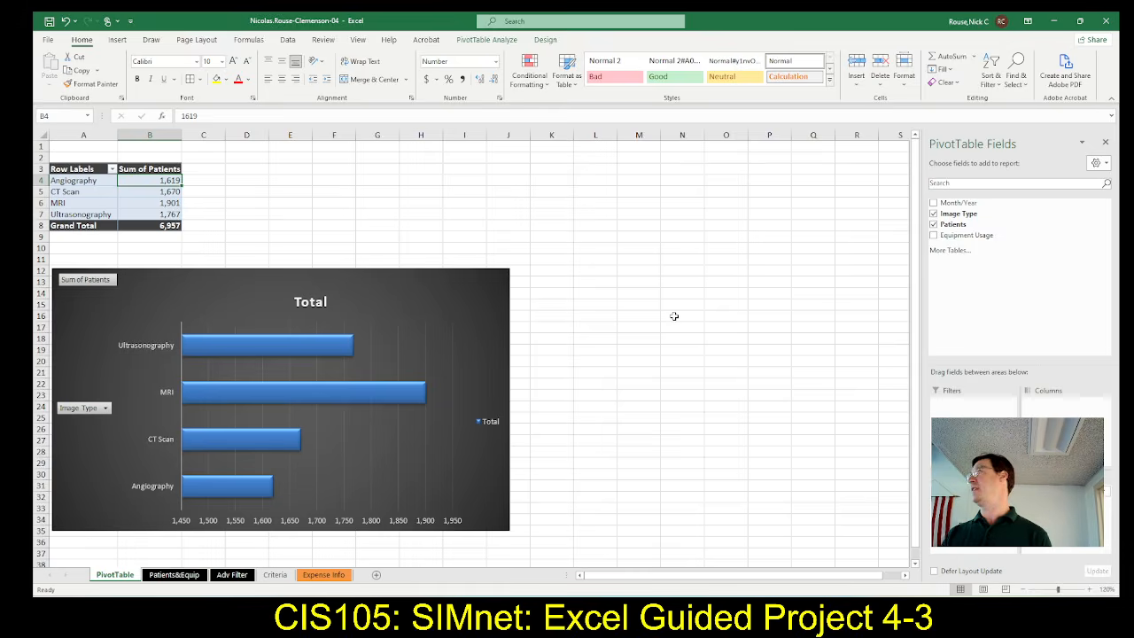
pyautogui.hotkey('alt', 'Tab')
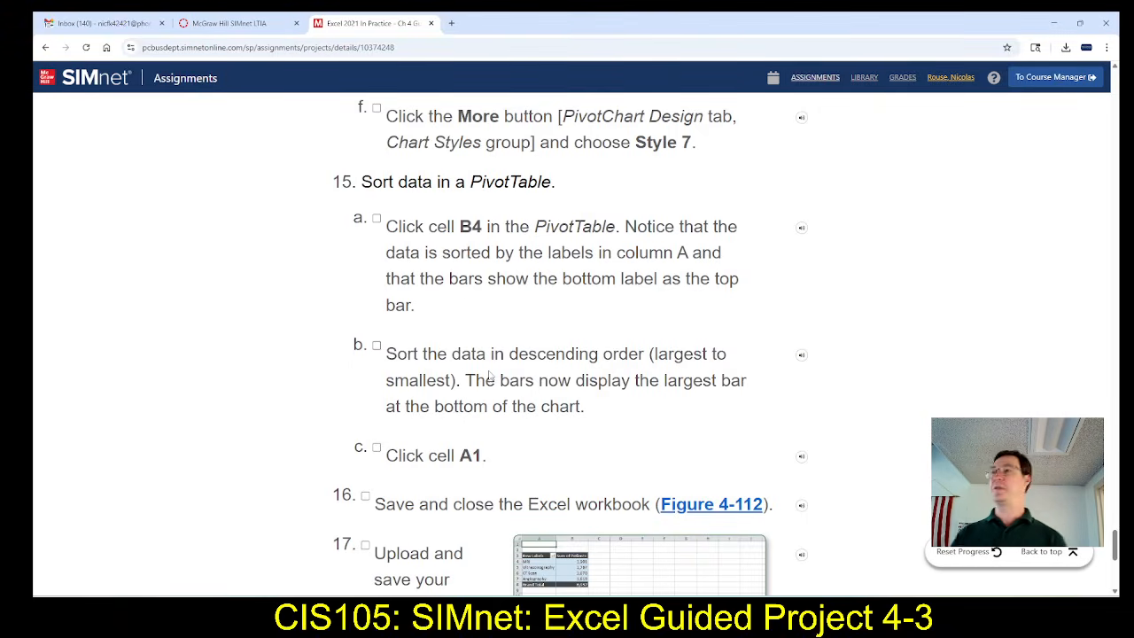
pyautogui.scroll(-1, 576, 370)
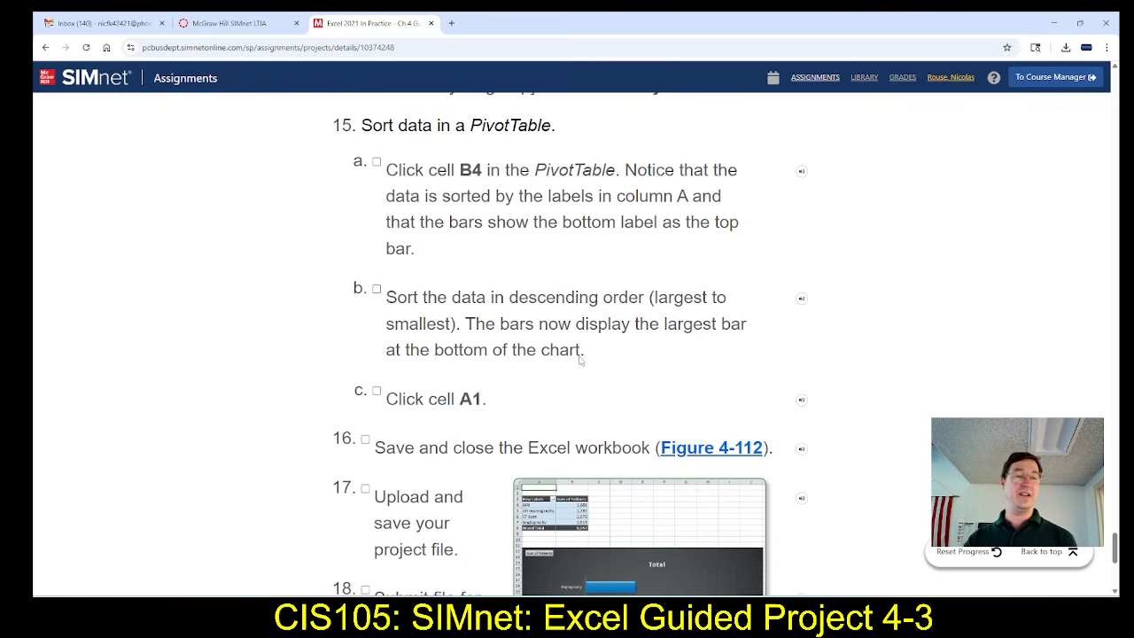
pyautogui.hotkey('alt', 'Tab')
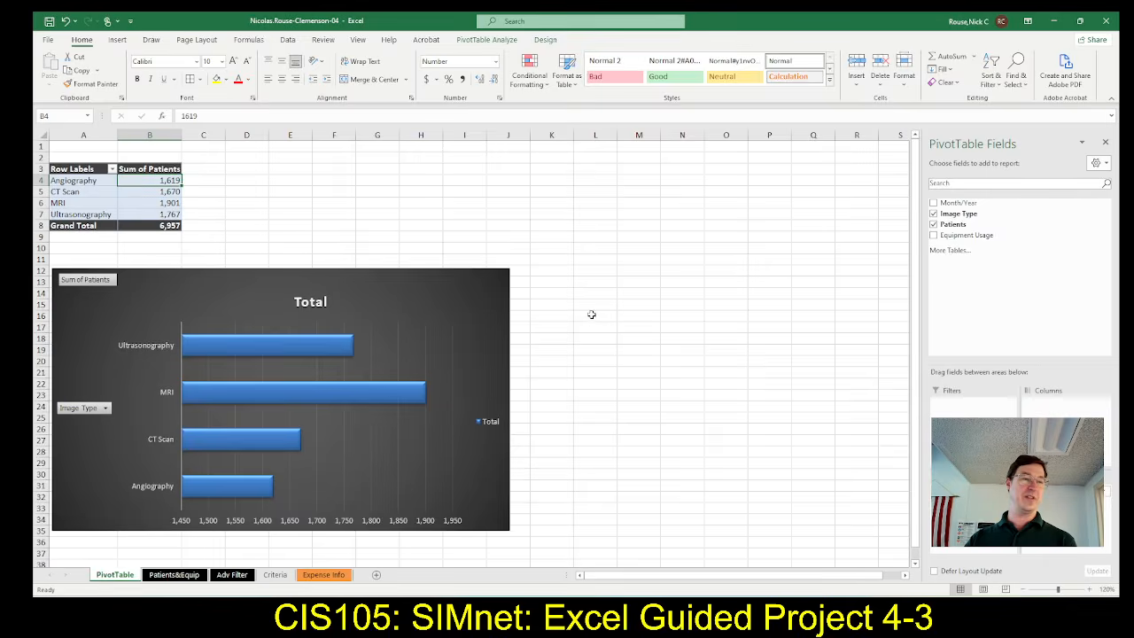
pyautogui.click(290, 41)
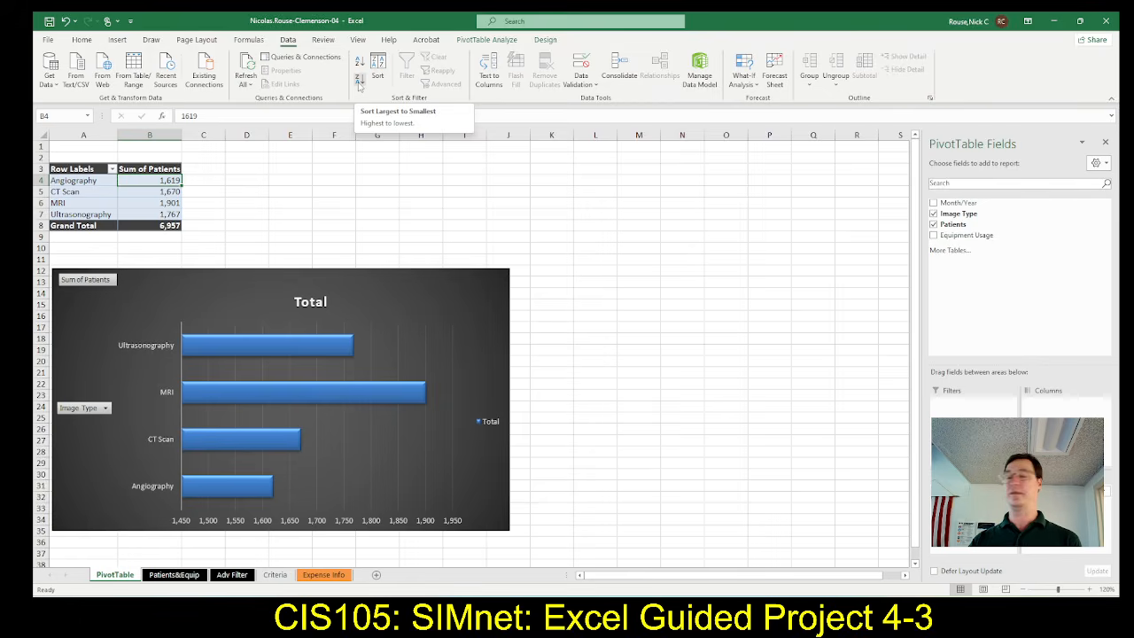
pyautogui.click(359, 80)
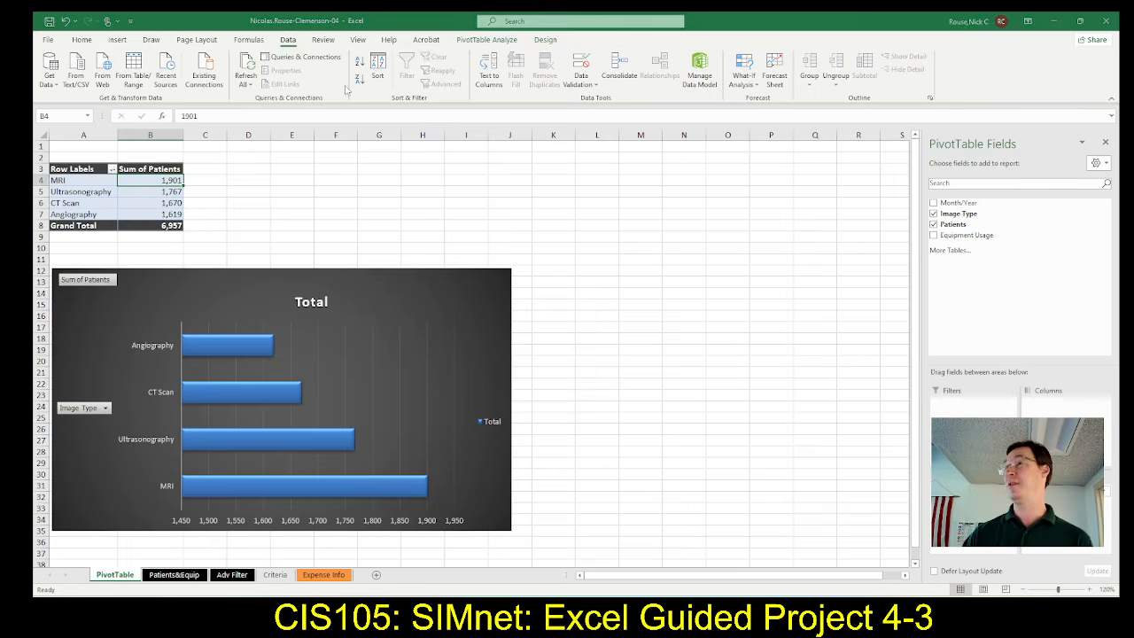
# Return to the SIMnet page in Chrome, upload the finished Clemenson-04 workbook from the Downloads folder and submit it for grading.
pyautogui.hotkey('alt', 'Tab')
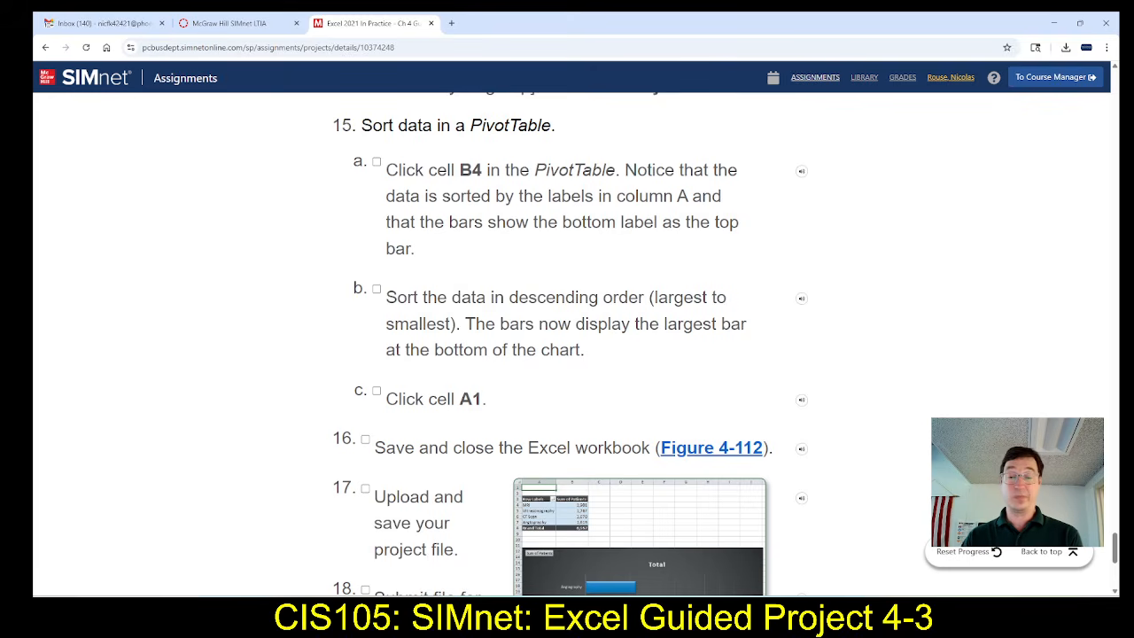
pyautogui.click(1041, 551)
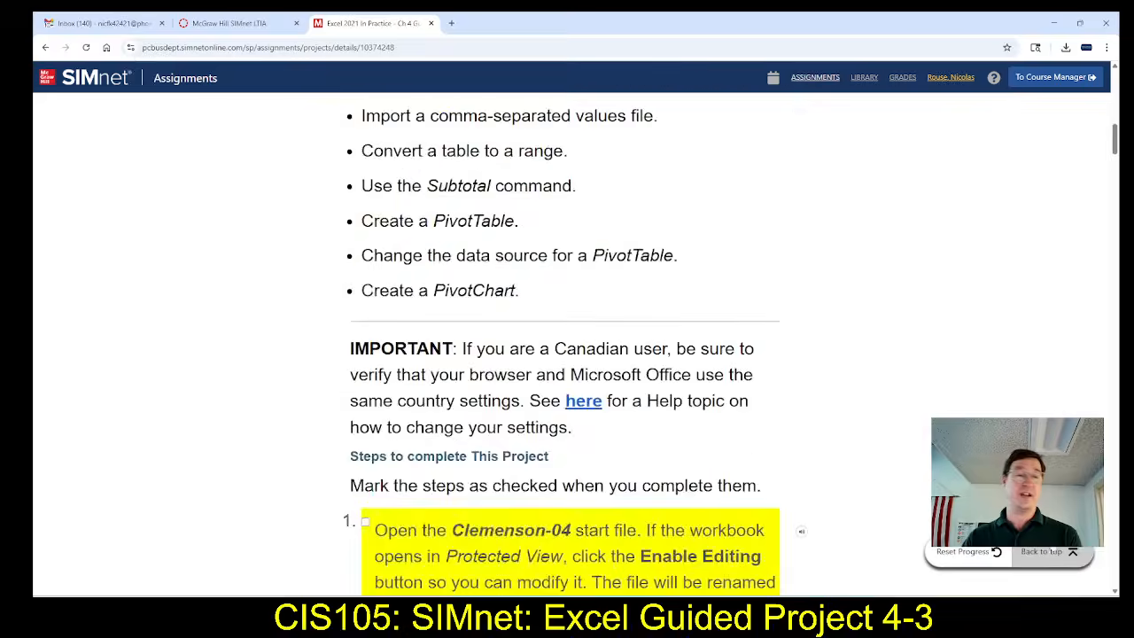
pyautogui.press('Return')
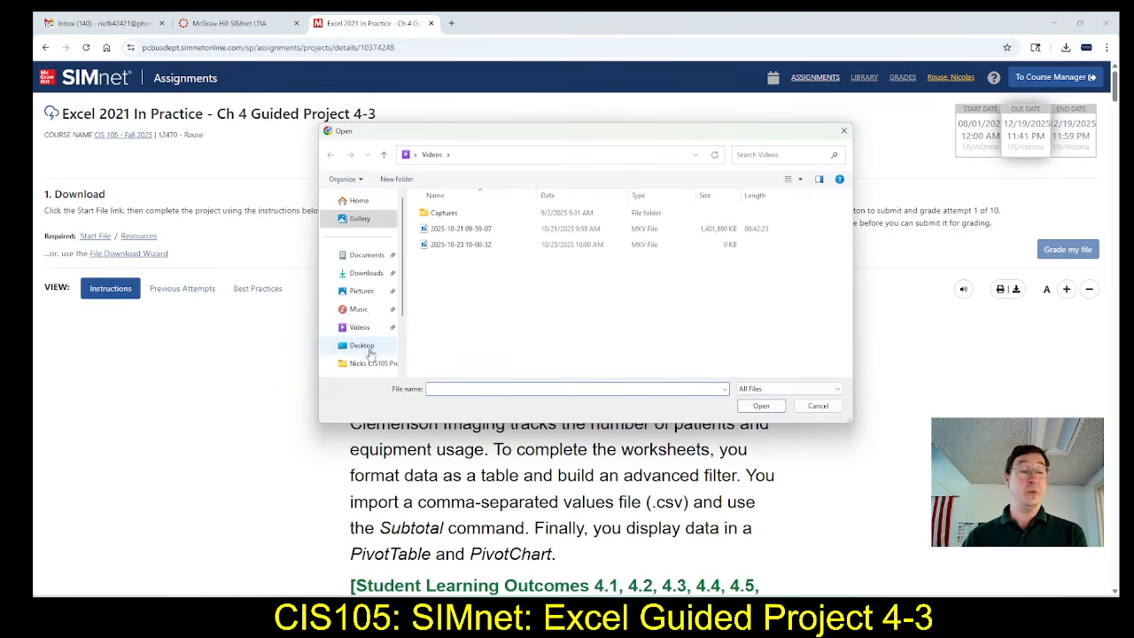
pyautogui.click(365, 273)
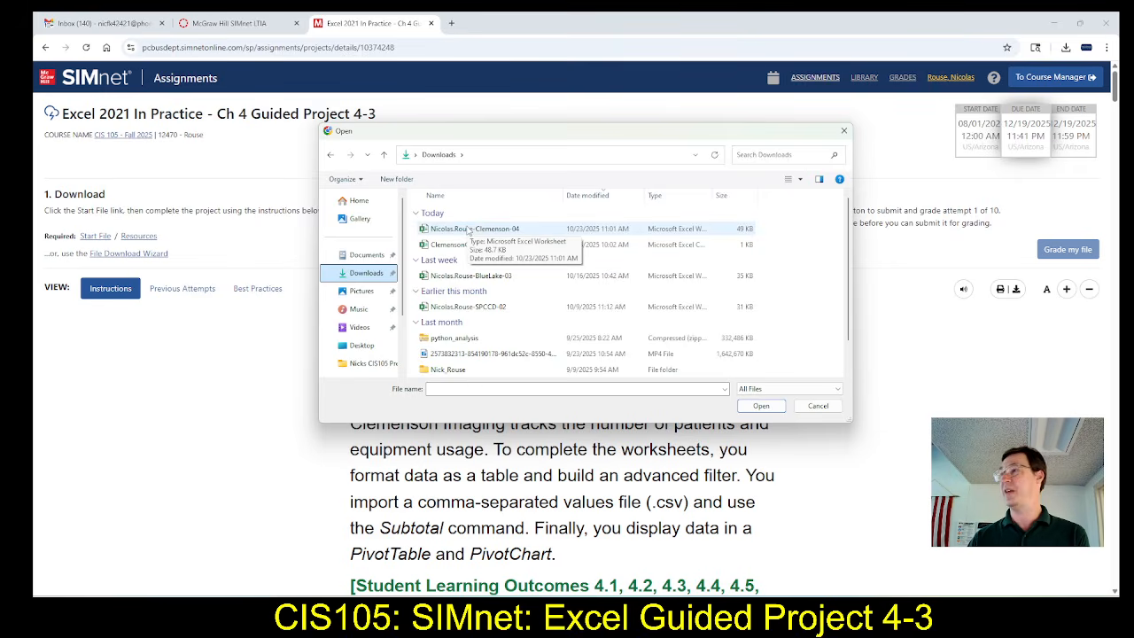
pyautogui.doubleClick(469, 229)
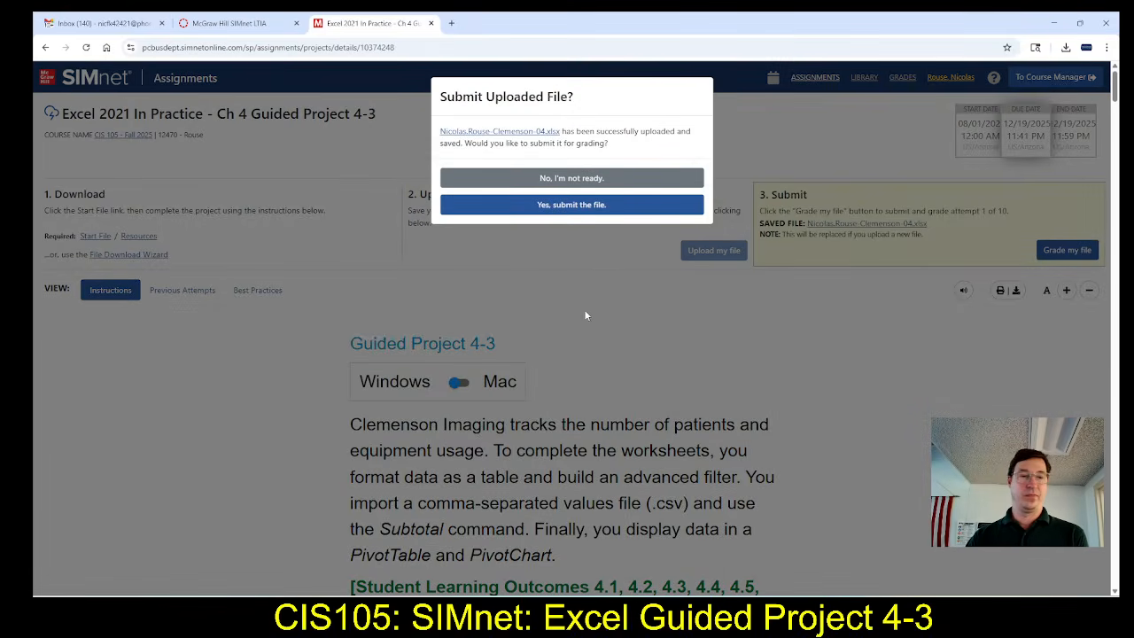
pyautogui.click(552, 209)
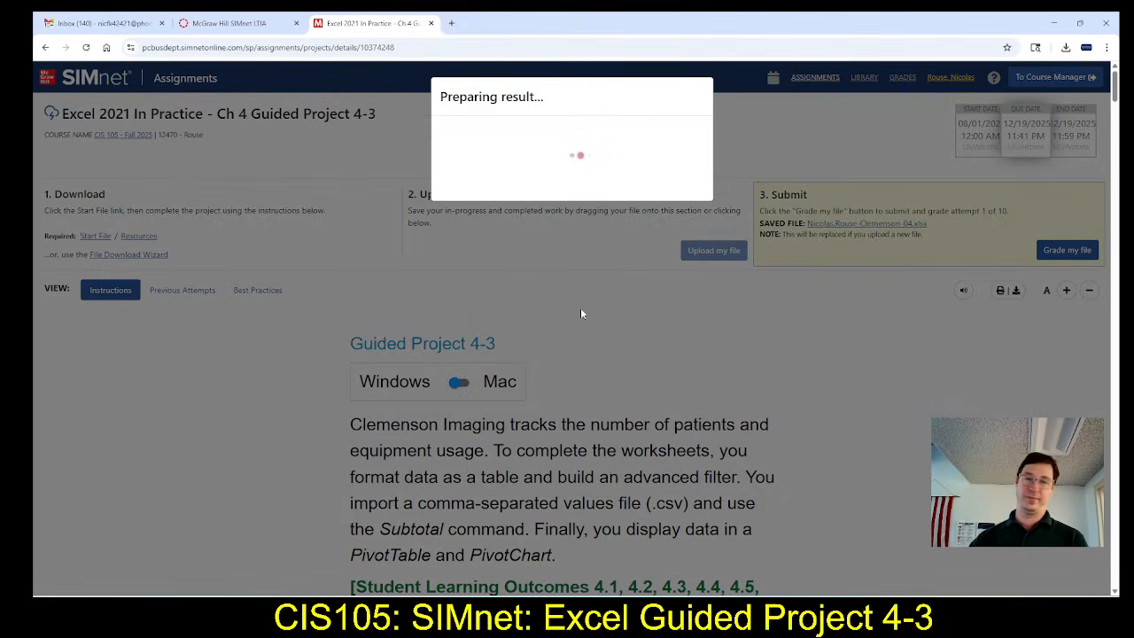